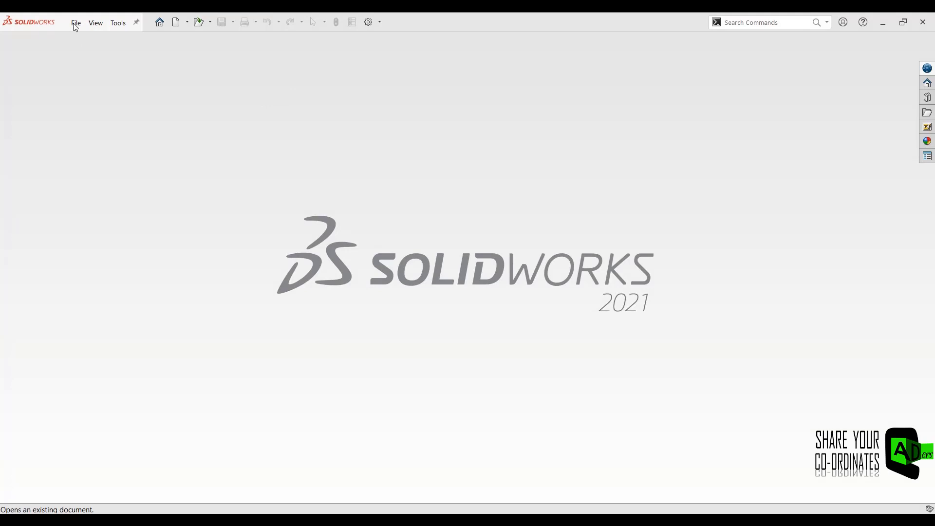
# Create a new blank Part document, Part1.
pyautogui.click(76, 23)
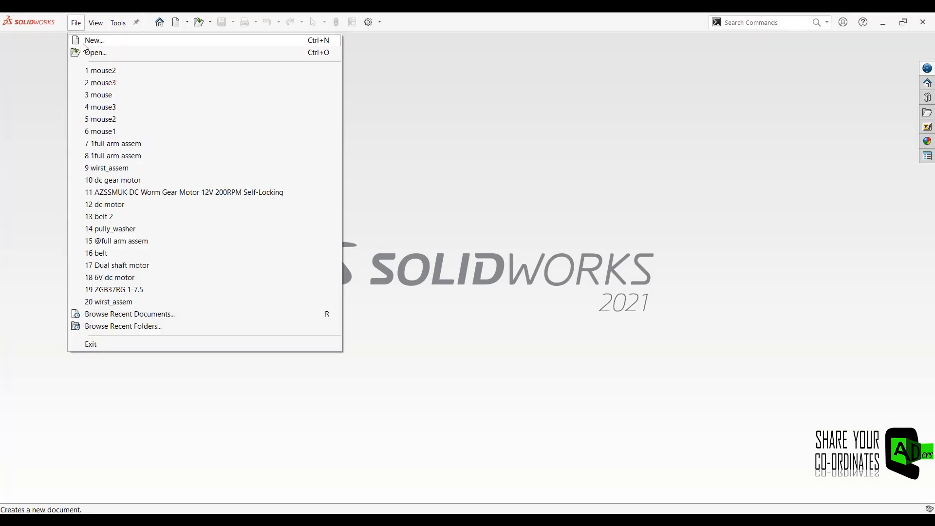
pyautogui.click(84, 39)
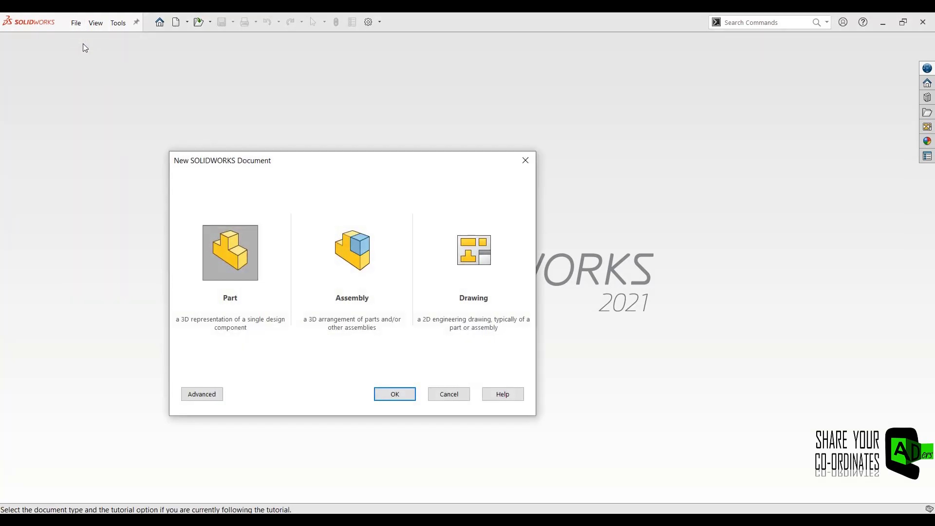
pyautogui.click(395, 393)
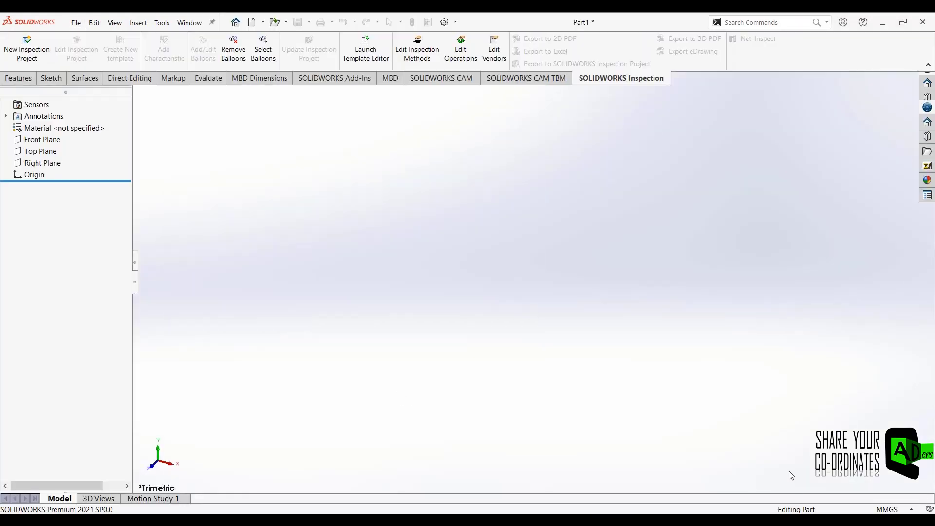
# On the Top Plane, sketch a horizontal midpoint centerline through the origin.
pyautogui.click(40, 203)
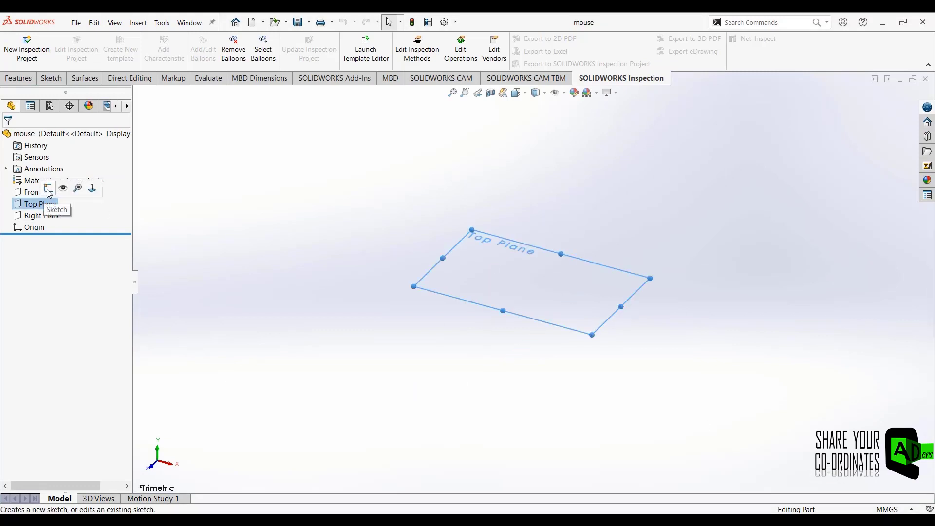
pyautogui.click(49, 192)
pyautogui.click(91, 38)
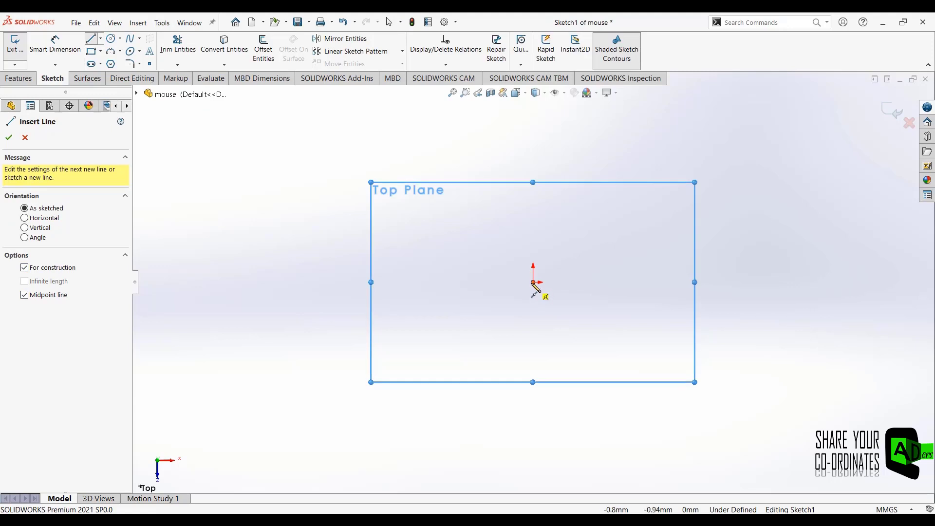
pyautogui.click(533, 283)
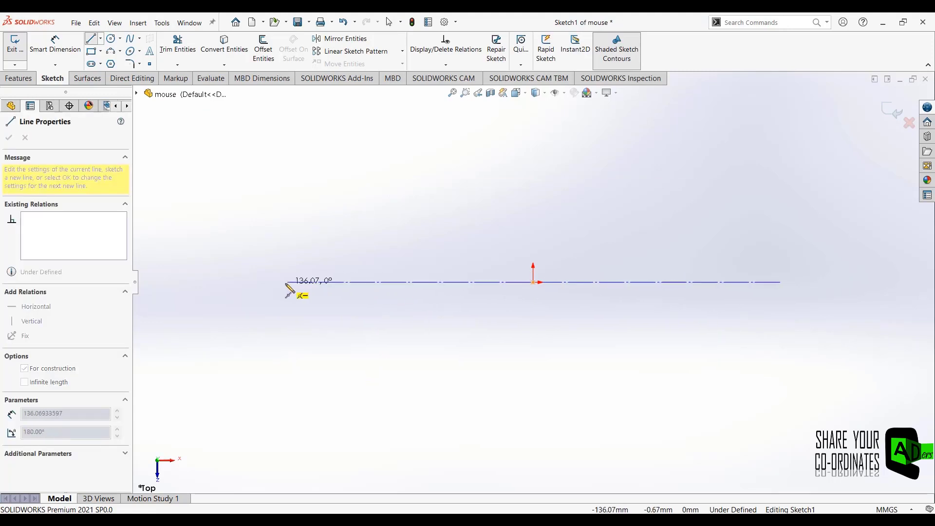
pyautogui.click(286, 295)
pyautogui.press('Escape')
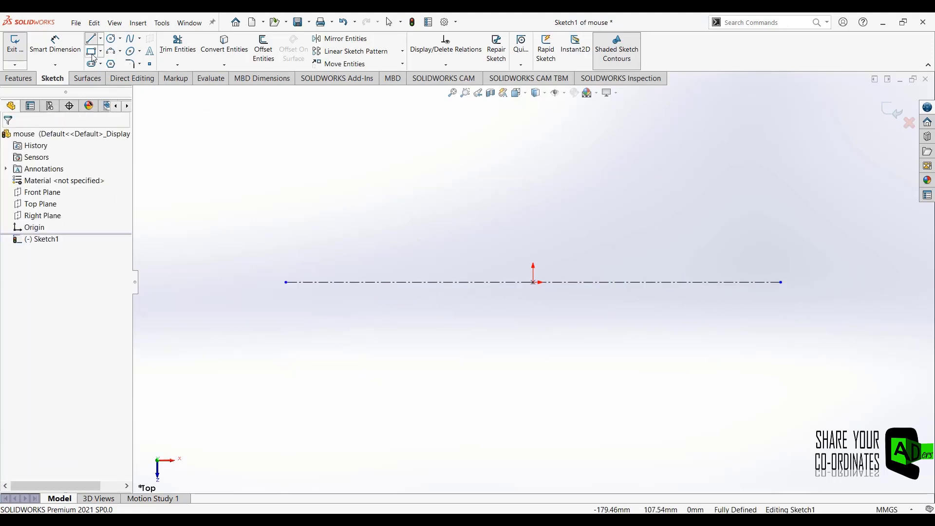
# Add a center rectangle centred on the centerline.
pyautogui.click(100, 52)
pyautogui.click(106, 77)
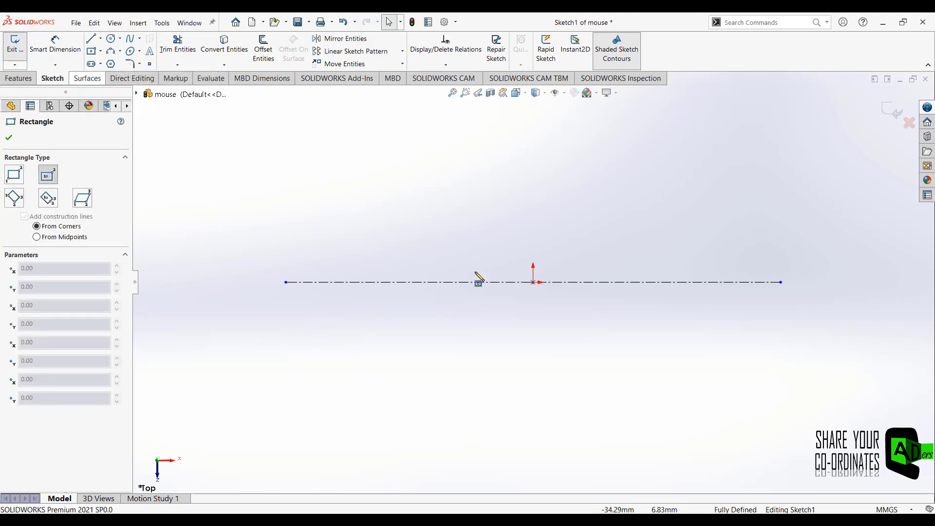
pyautogui.click(486, 282)
pyautogui.click(363, 232)
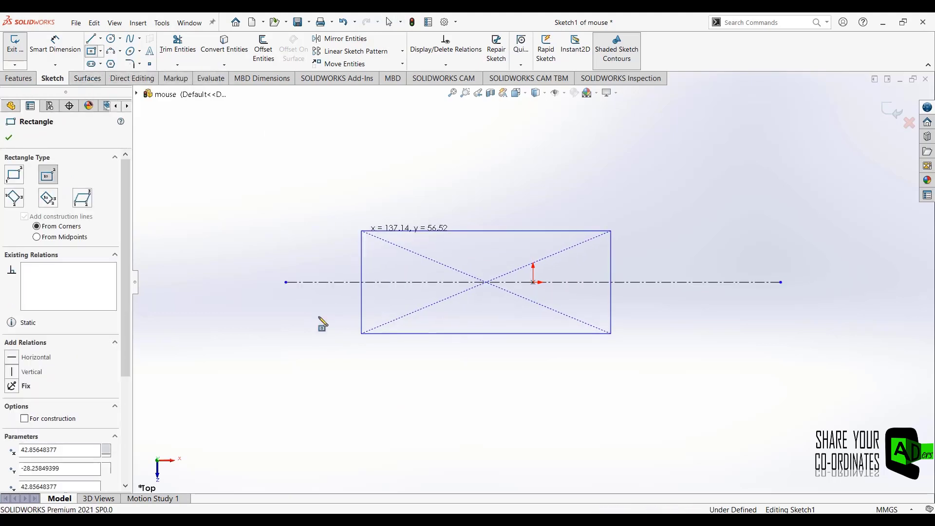
pyautogui.press('Escape')
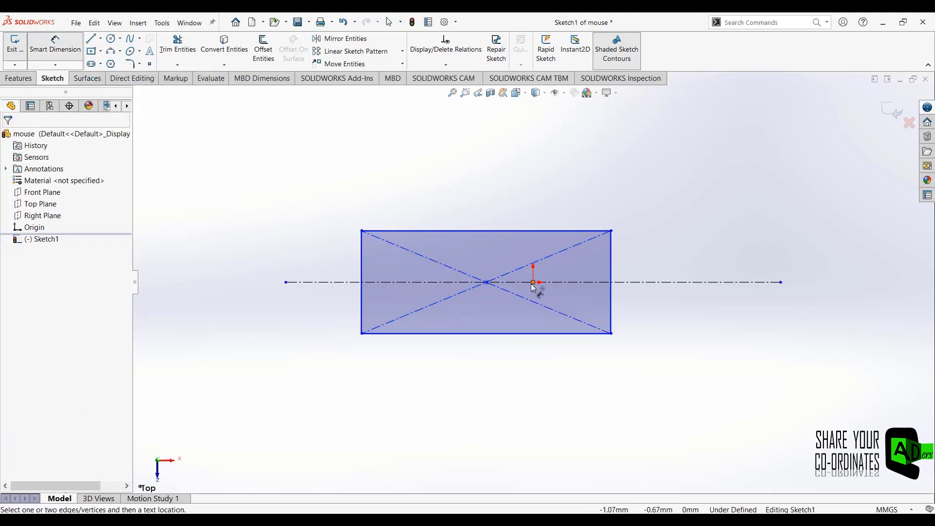
# Dimension the rectangle's centre 150 from the origin.
pyautogui.click(534, 283)
pyautogui.click(486, 283)
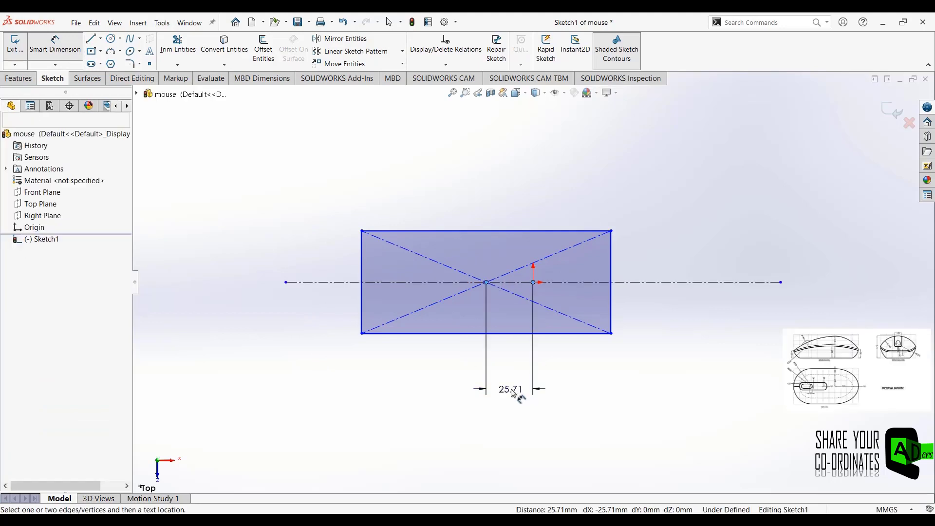
pyautogui.click(513, 393)
pyautogui.write('150')
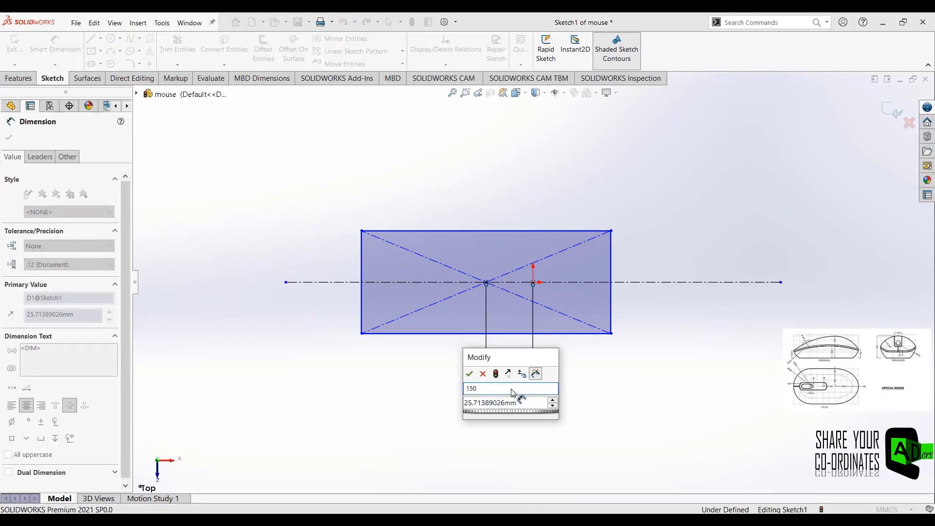
pyautogui.press('Tab')
pyautogui.press('Return')
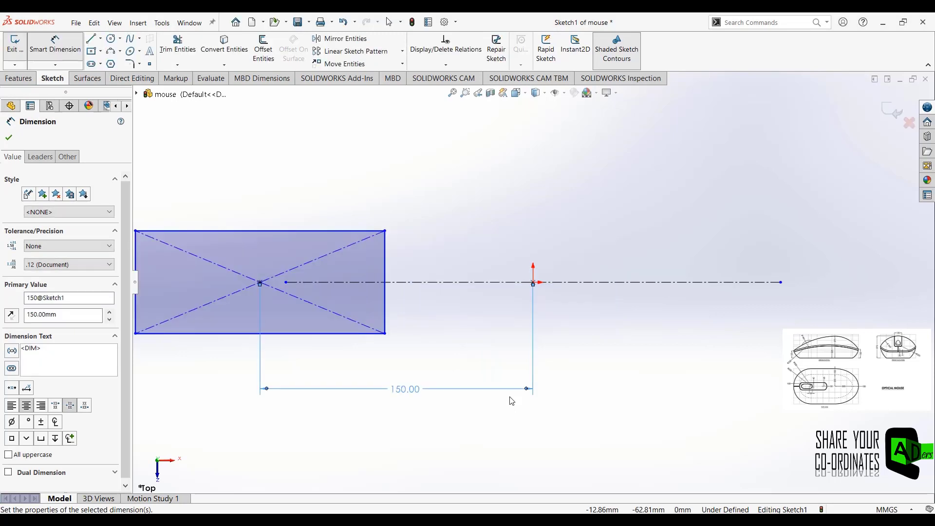
pyautogui.press('f')
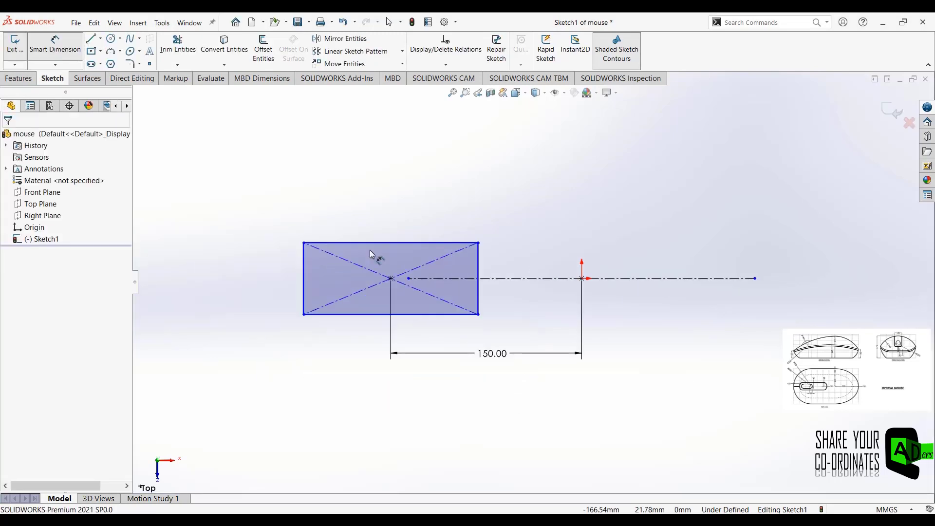
# Set the rectangle's width to 1100.
pyautogui.click(384, 242)
pyautogui.click(389, 210)
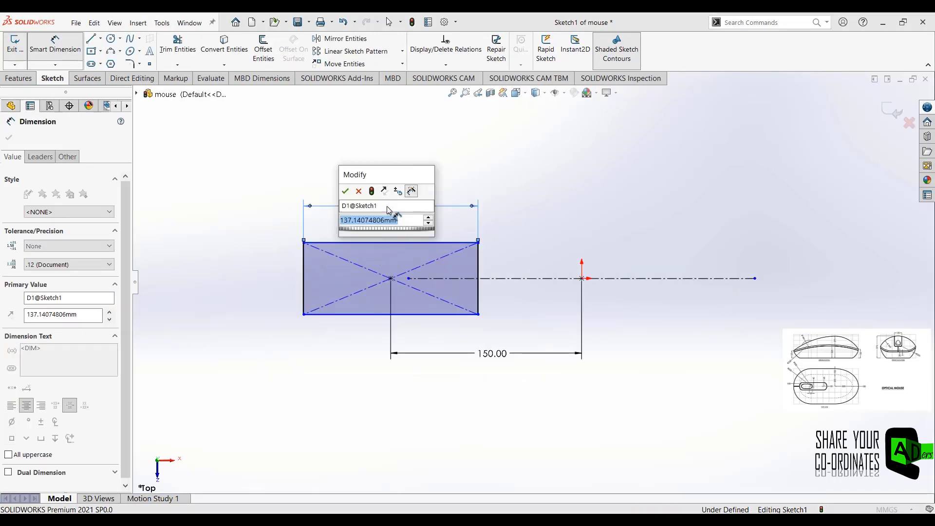
pyautogui.write('1100')
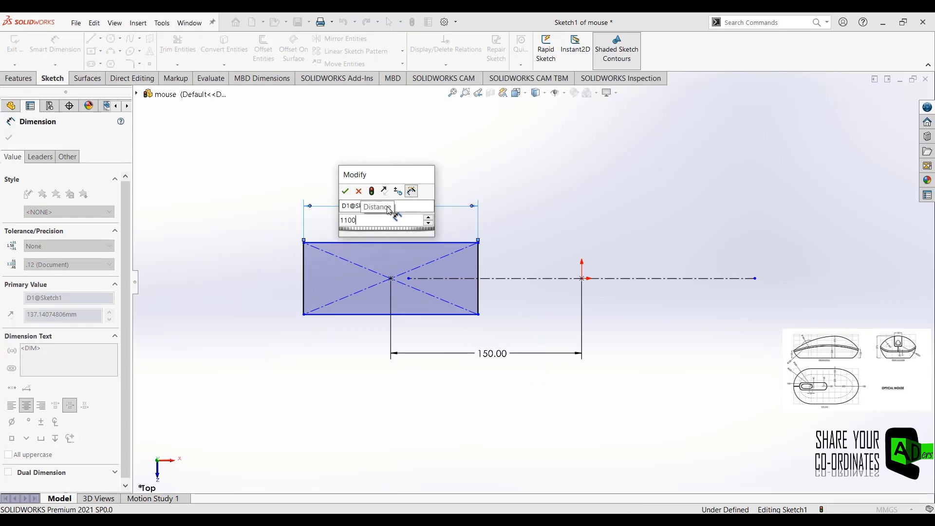
pyautogui.press('Return')
pyautogui.press('f')
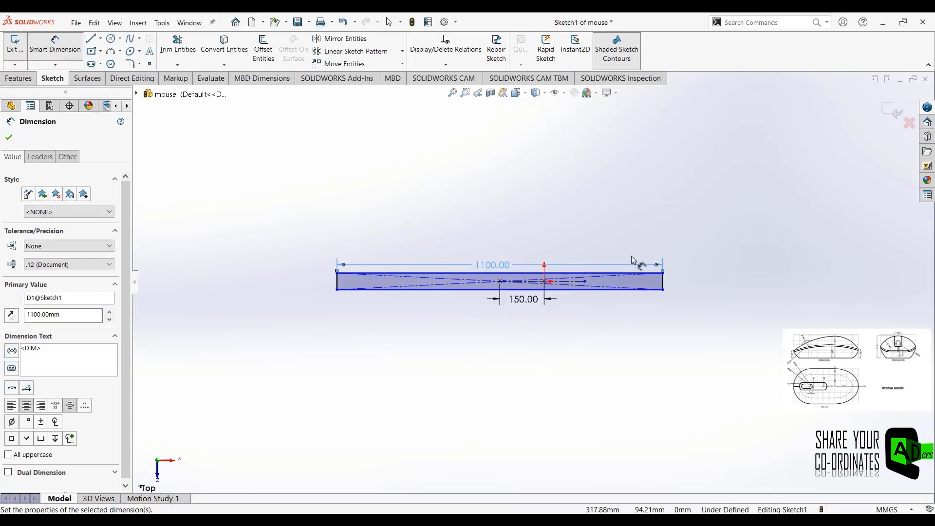
pyautogui.scroll(-3, 632, 261)
# Set the rectangle's height to 600.
pyautogui.click(673, 314)
pyautogui.click(701, 325)
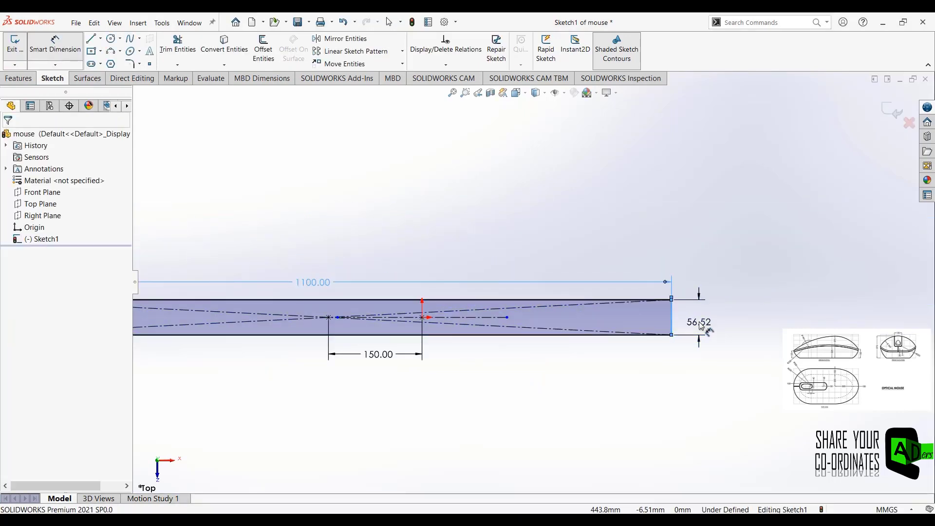
pyautogui.write('600')
pyautogui.press('Return')
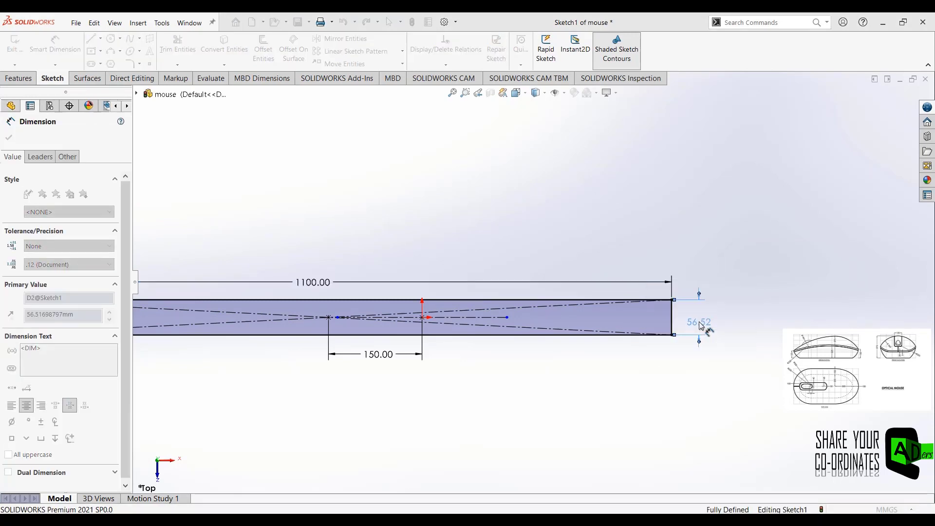
pyautogui.press('f')
pyautogui.press('Escape')
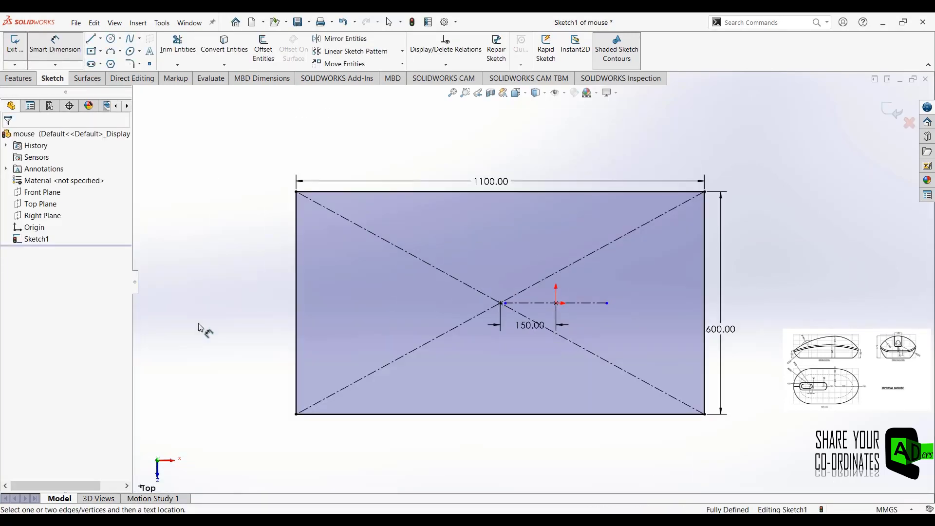
pyautogui.press('Escape')
# Extend the centerline past both sides of the rectangle.
pyautogui.moveTo(507, 305); pyautogui.dragTo(248, 303)
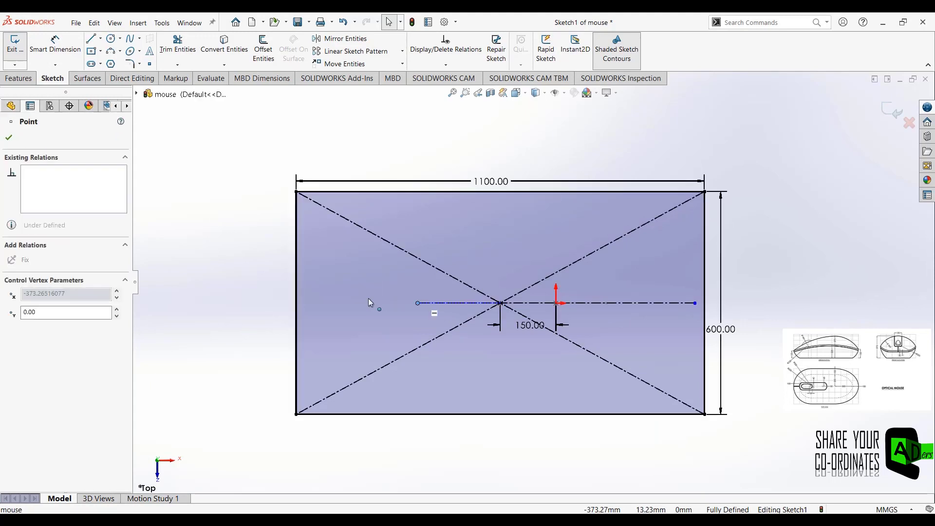
pyautogui.click(254, 379)
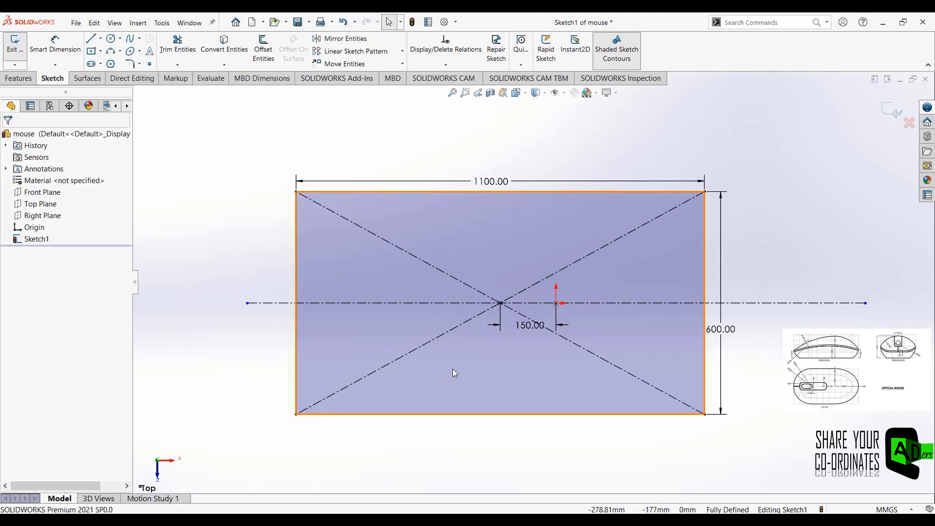
pyautogui.press('f')
pyautogui.press('z')
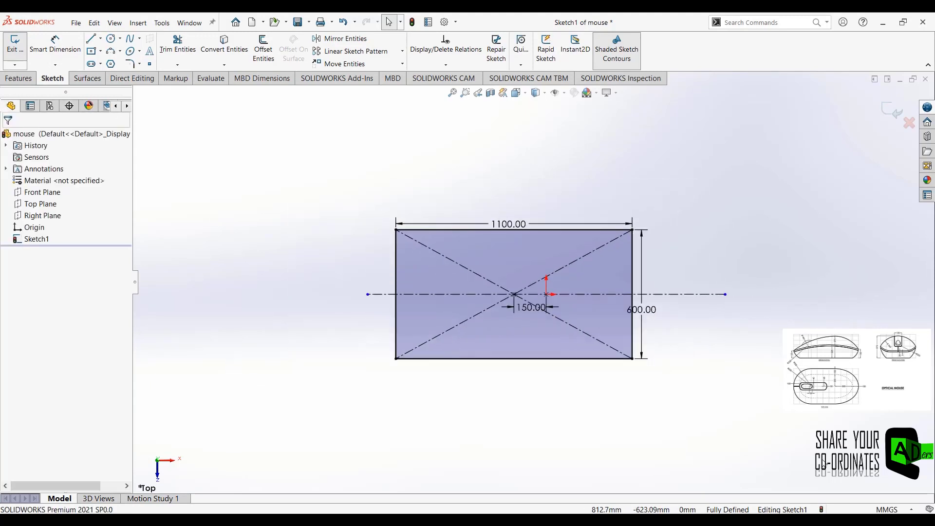
# Draw a circle touching the rectangle's bottom, left and top edges.
pyautogui.click(117, 39)
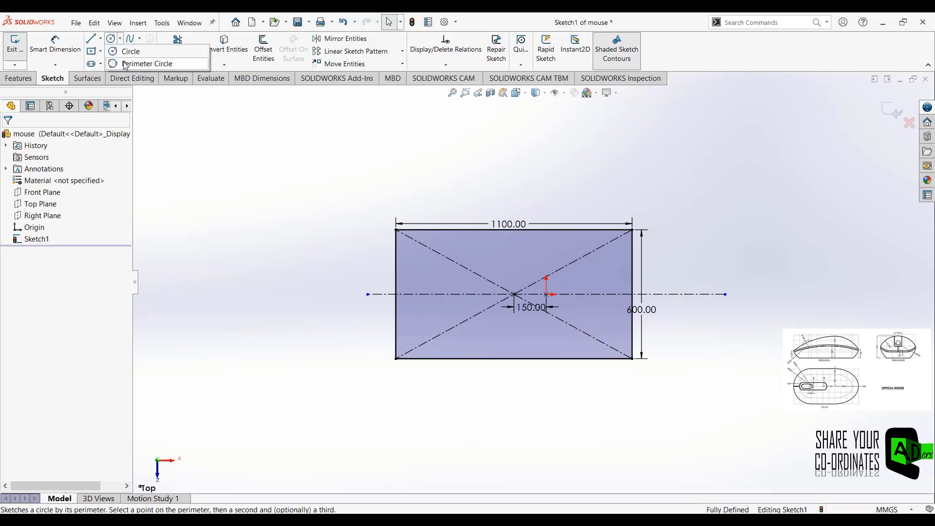
pyautogui.click(482, 361)
pyautogui.click(396, 311)
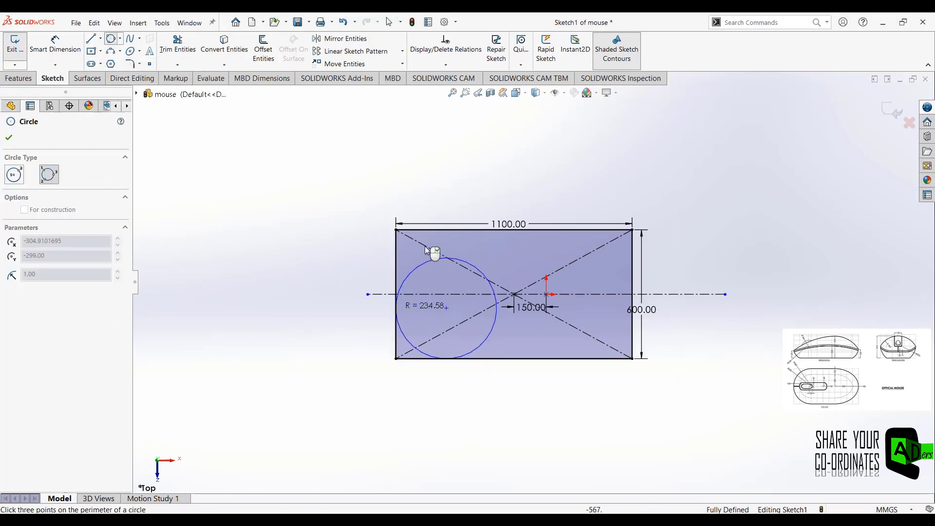
pyautogui.click(461, 254)
# Draw an ellipse in the rectangle's right portion, reaching its right and top edges.
pyautogui.click(139, 50)
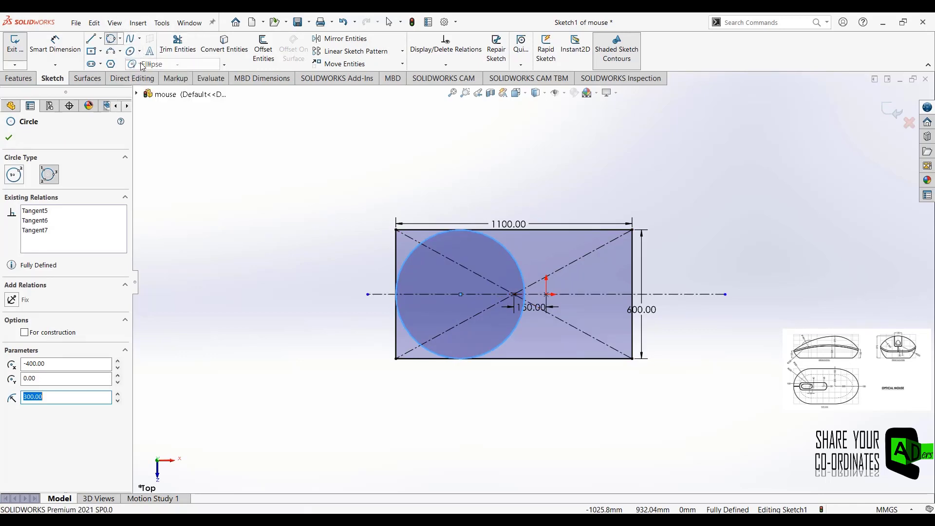
pyautogui.click(142, 64)
pyautogui.click(546, 294)
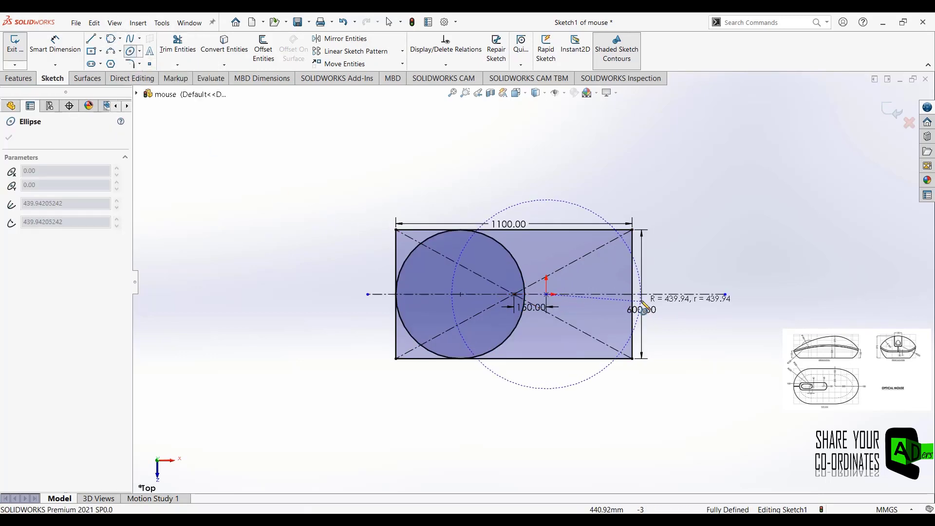
pyautogui.click(632, 294)
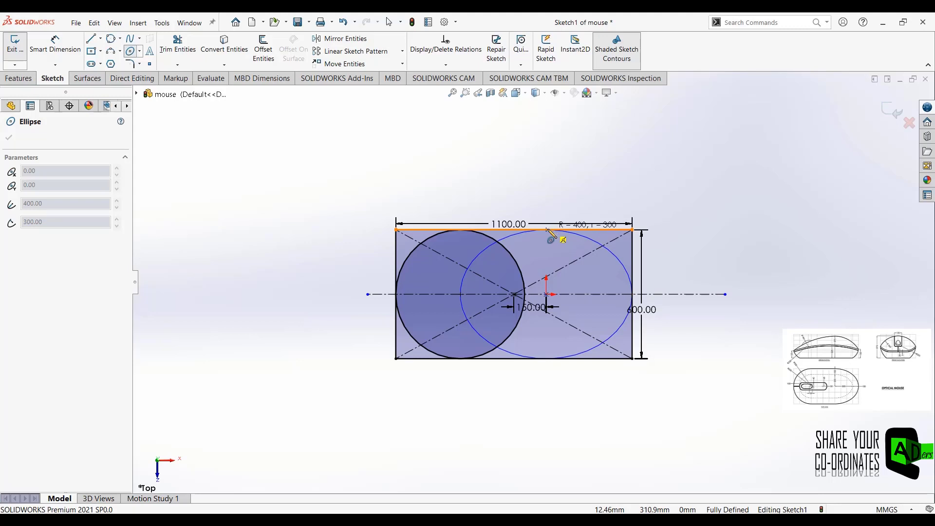
pyautogui.click(547, 229)
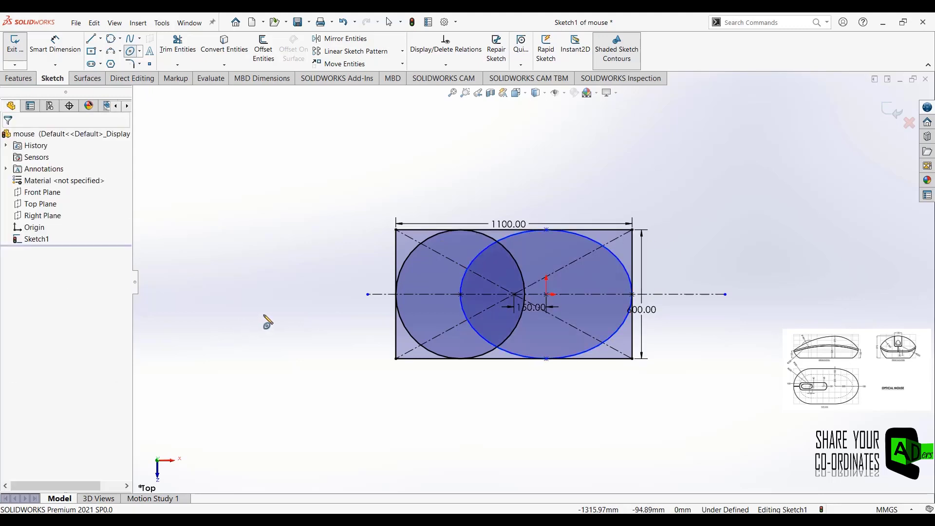
pyautogui.press('Escape')
pyautogui.scroll(2, 547, 316)
pyautogui.scroll(-4, 548, 316)
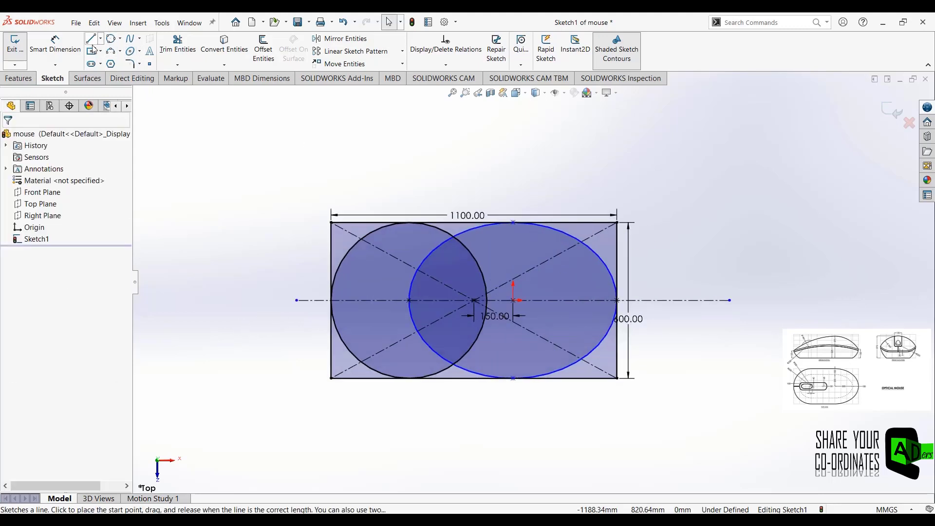
# Power-trim the rectangle sides, overlapping arcs and diagonal construction lines into one rounded outline.
pyautogui.click(178, 44)
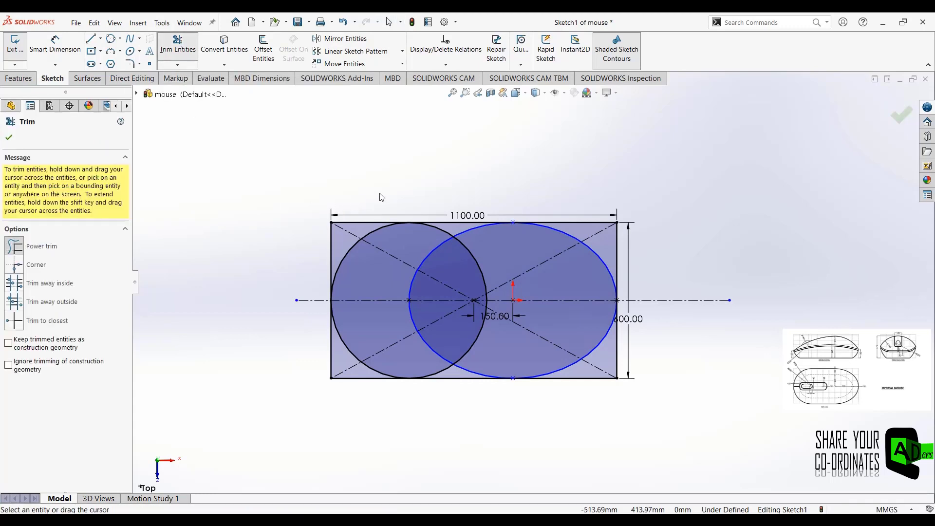
pyautogui.moveTo(381, 196); pyautogui.dragTo(315, 347)
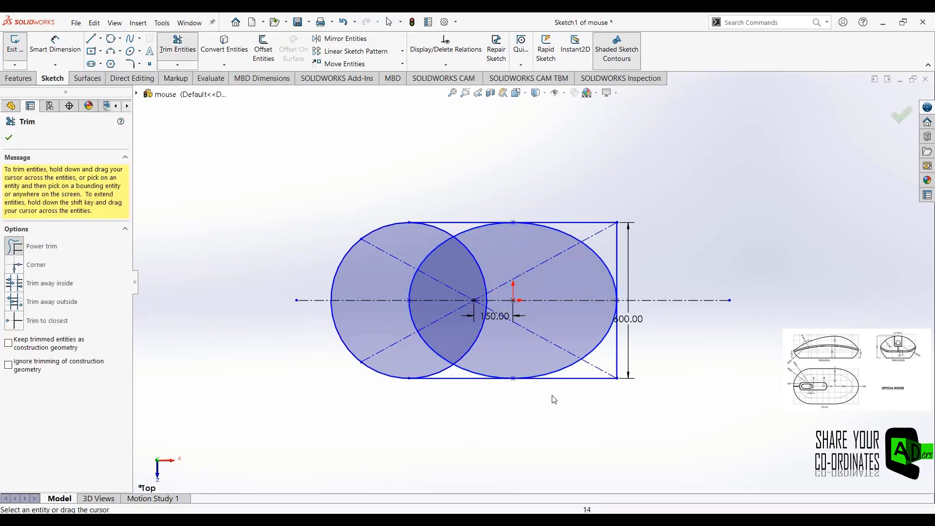
pyautogui.moveTo(553, 399)
pyautogui.mouseDown()
pyautogui.moveTo(695, 329)
pyautogui.moveTo(543, 198)
pyautogui.mouseUp()
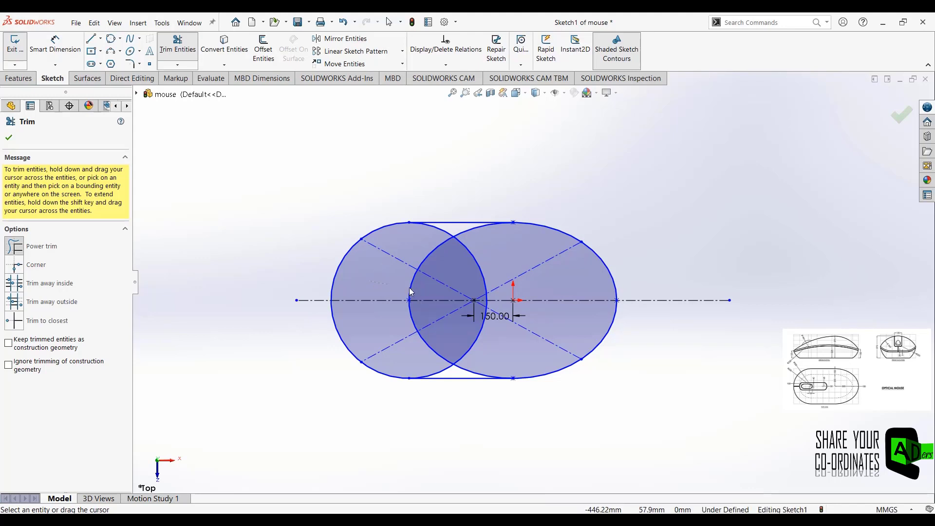
pyautogui.moveTo(369, 281); pyautogui.dragTo(538, 288)
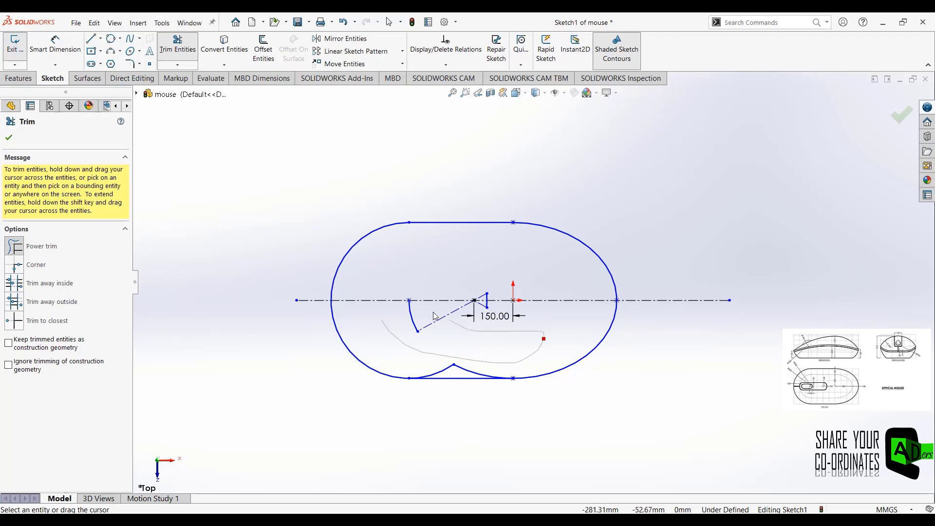
pyautogui.moveTo(497, 361); pyautogui.dragTo(501, 363)
pyautogui.scroll(-5, 475, 296)
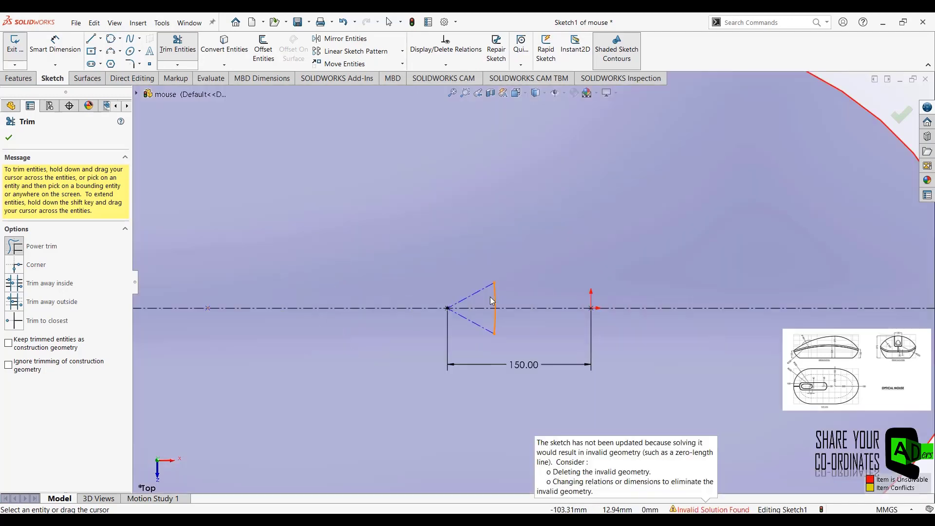
pyautogui.moveTo(400, 327); pyautogui.dragTo(496, 324)
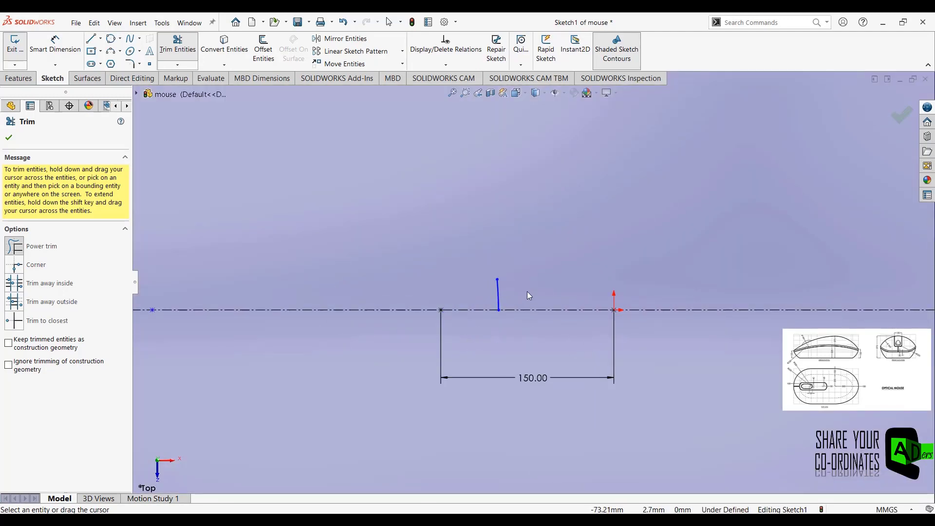
pyautogui.moveTo(526, 295); pyautogui.dragTo(428, 286)
pyautogui.scroll(4, 424, 297)
pyautogui.scroll(3, 525, 283)
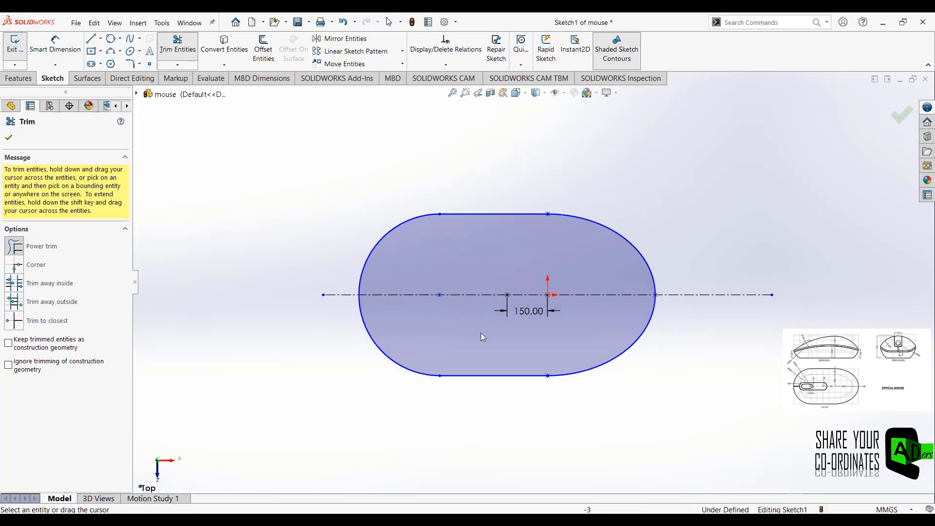
# Make the right ellipse arc tangent to the top straight edge.
pyautogui.press('d')
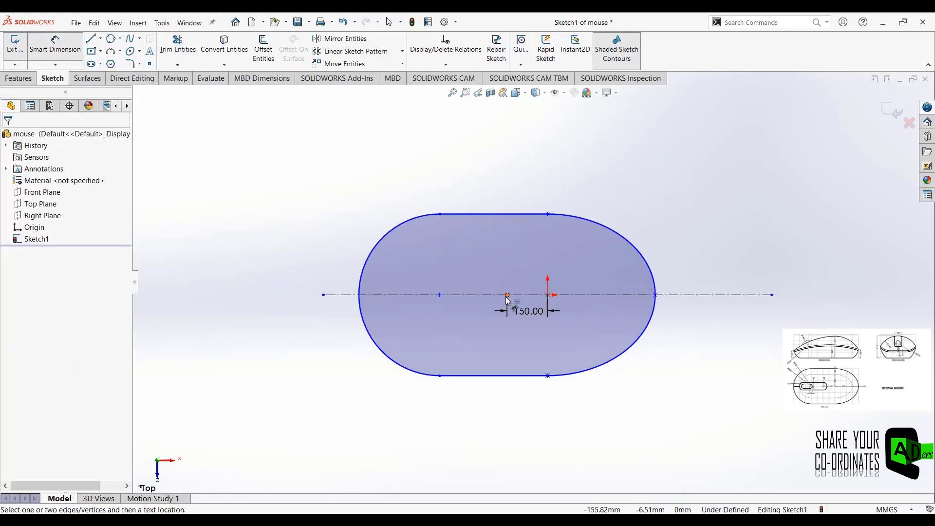
pyautogui.press('Escape')
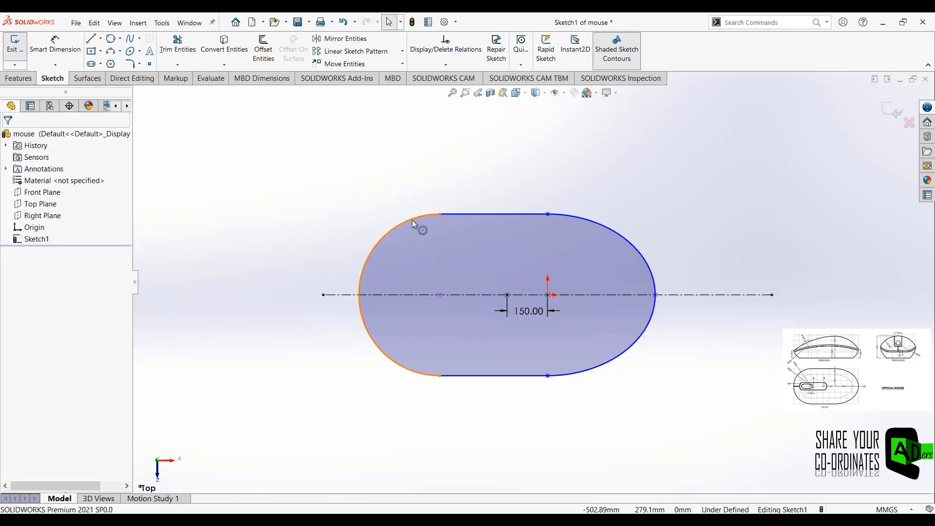
pyautogui.click(412, 220)
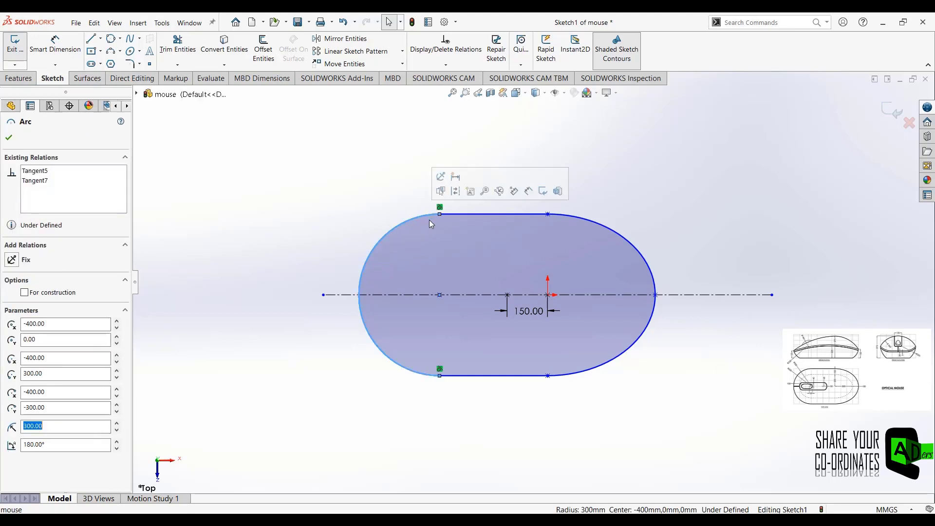
pyautogui.click(603, 226)
pyautogui.click(521, 215)
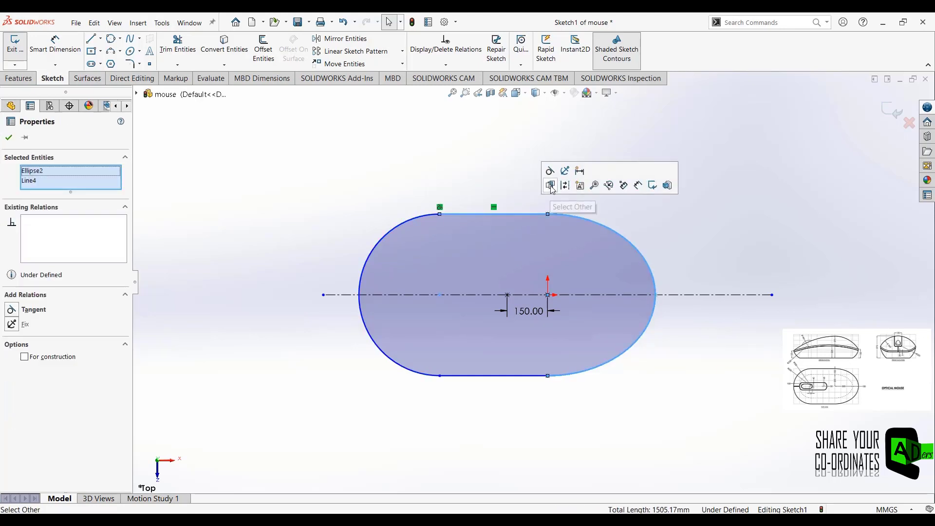
pyautogui.click(550, 182)
# Make the ellipse arc tangent to the bottom straight edge, then begin dimensioning from the left arc's centre.
pyautogui.click(514, 376)
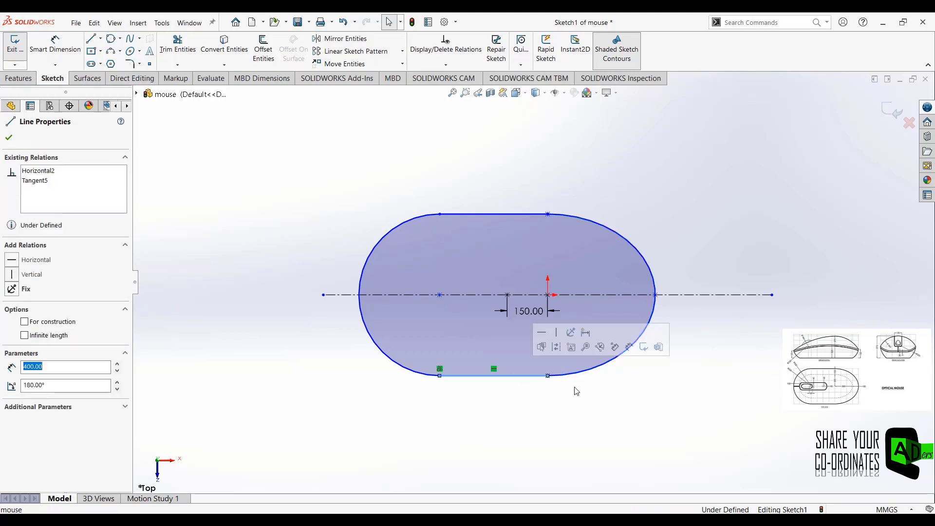
pyautogui.click(581, 373)
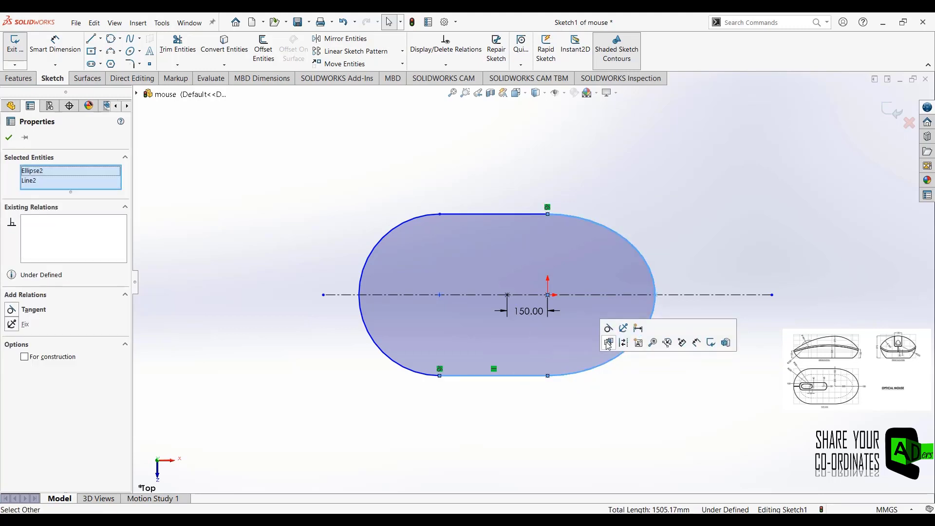
pyautogui.click(608, 331)
pyautogui.click(535, 409)
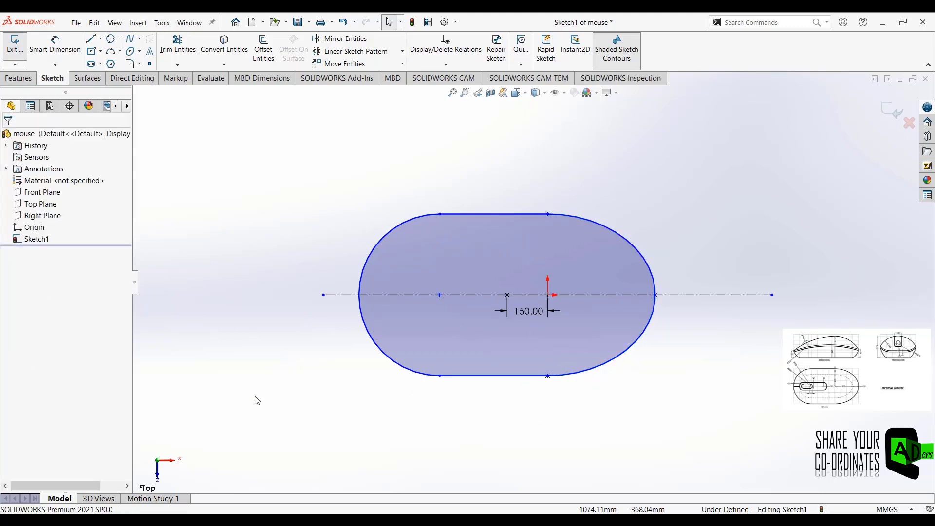
pyautogui.press('d')
pyautogui.click(440, 295)
# Dimension the 250 and 400 spacings along the centerline.
pyautogui.click(507, 296)
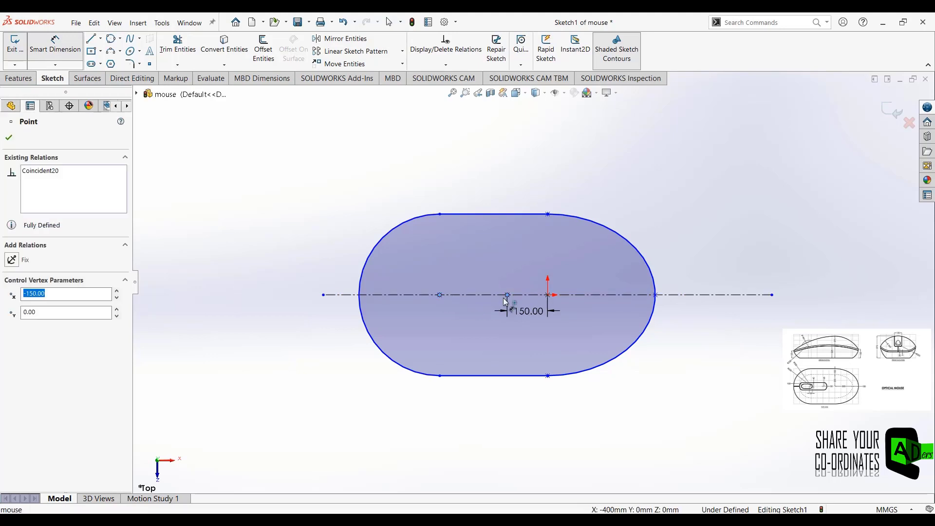
pyautogui.click(472, 429)
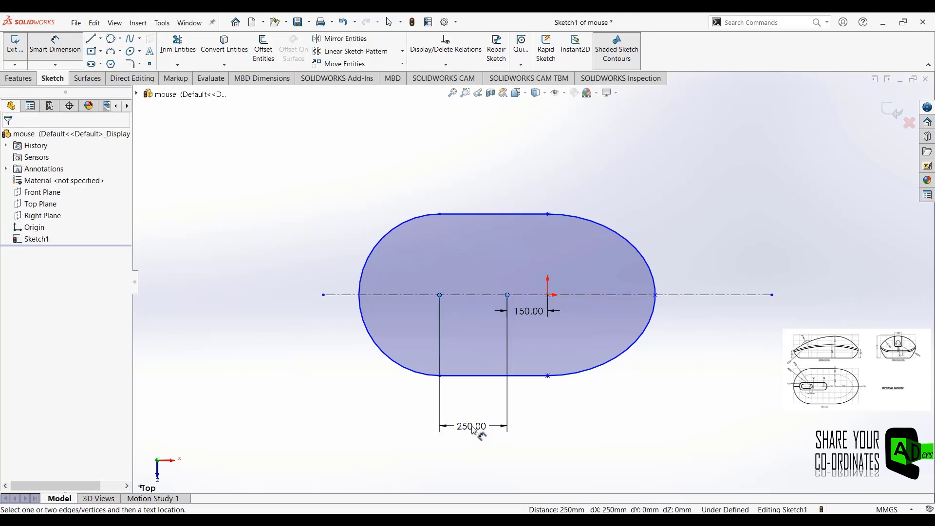
pyautogui.click(430, 415)
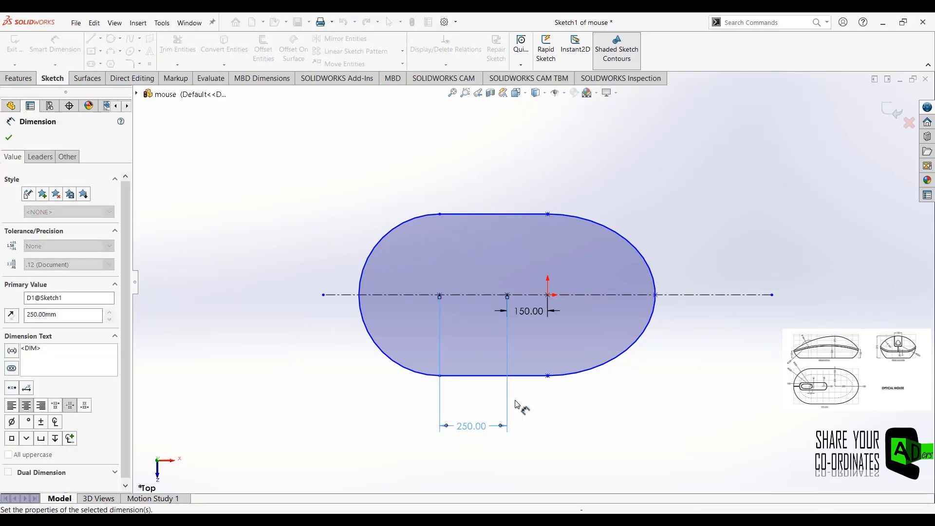
pyautogui.click(655, 295)
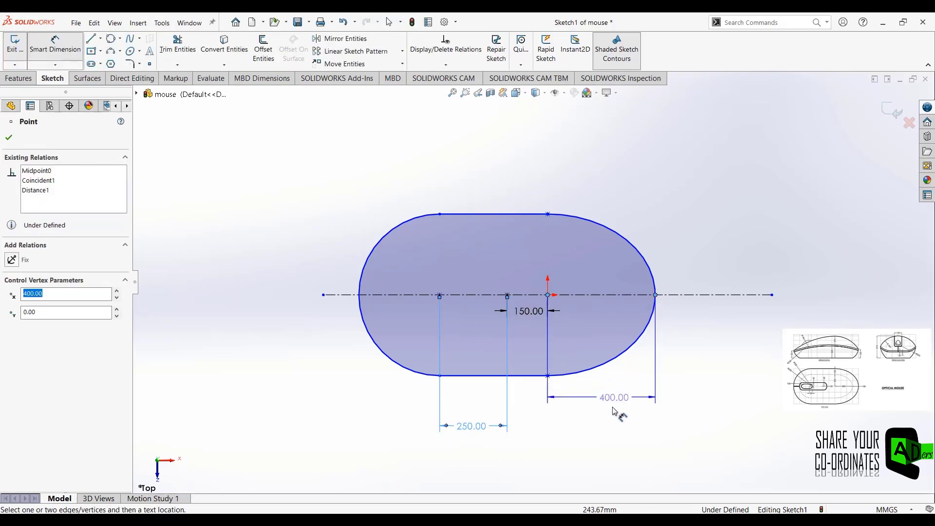
pyautogui.click(603, 424)
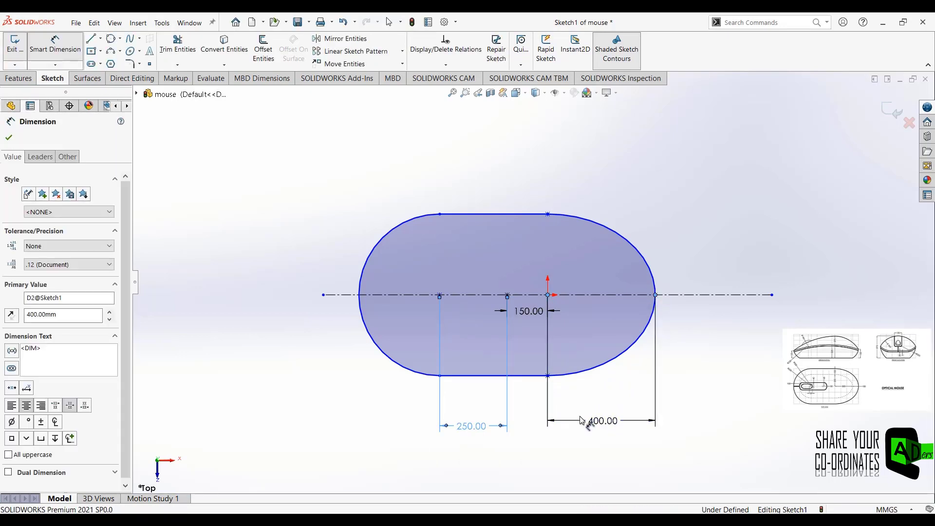
pyautogui.press('Return')
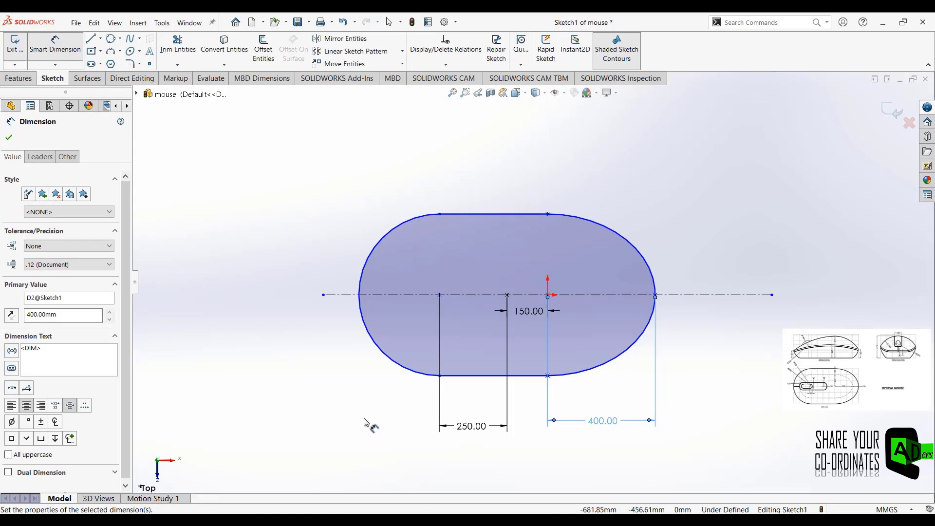
pyautogui.click(367, 414)
# Give the left arc a radius of R300.
pyautogui.click(375, 249)
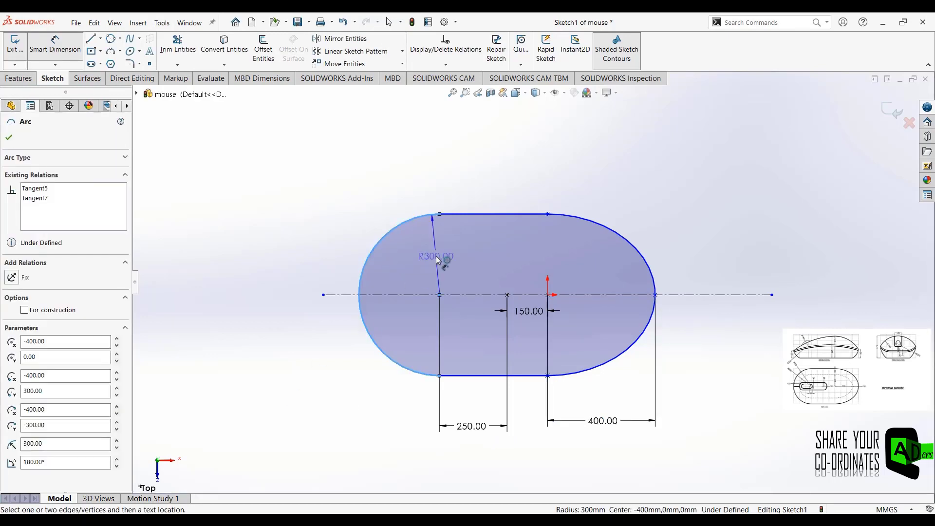
pyautogui.click(405, 265)
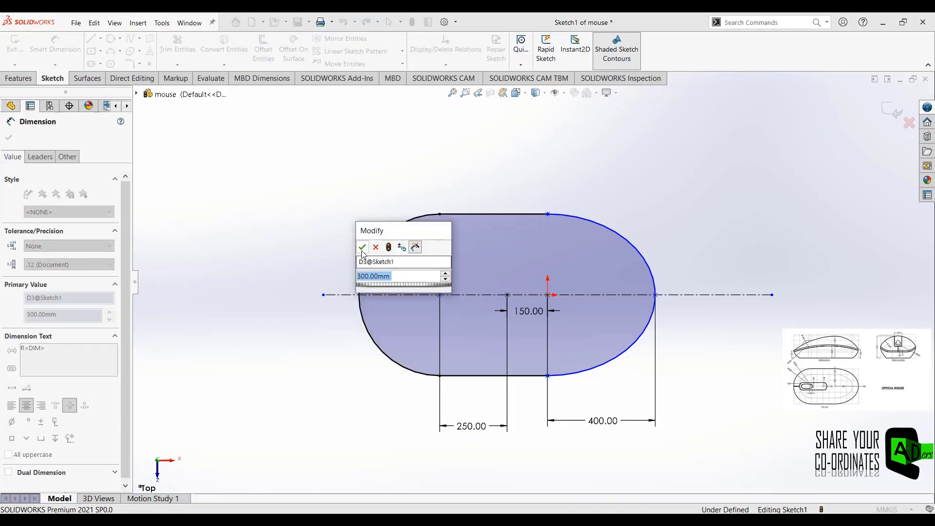
pyautogui.press('Return')
pyautogui.keyDown('ctrl'); pyautogui.moveTo(580, 355); pyautogui.dragTo(590, 343, button='middle'); pyautogui.keyUp('ctrl')
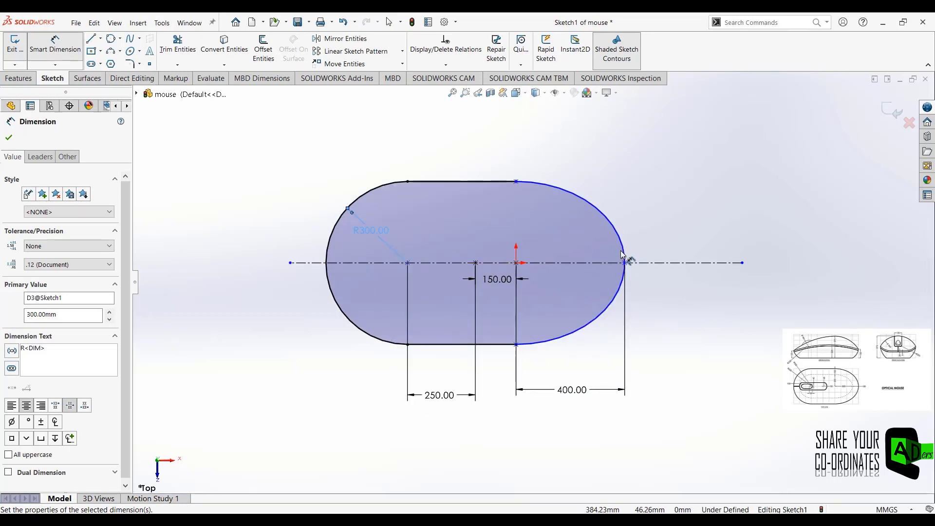
# Add vertical relations between the ellipse's top and bottom end points and its centre, then exit the sketch.
pyautogui.click(519, 189)
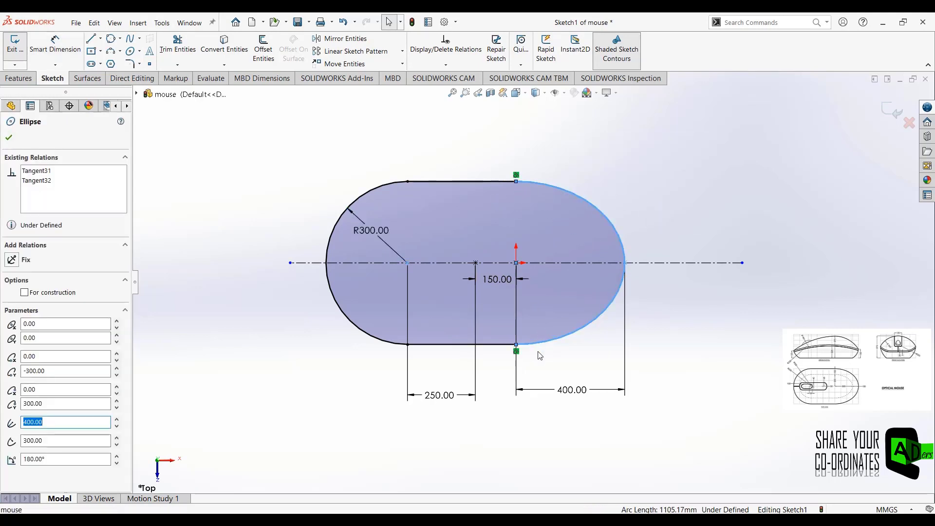
pyautogui.click(649, 316)
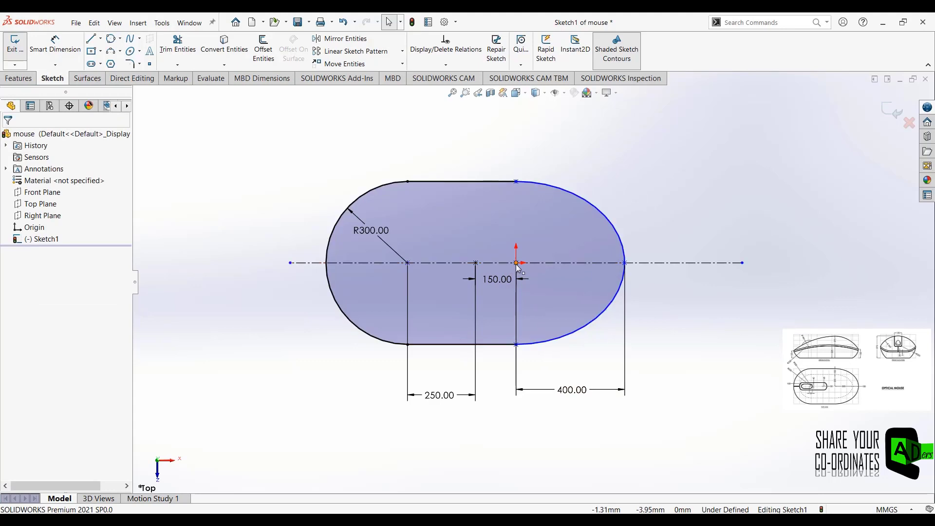
pyautogui.click(516, 182)
pyautogui.click(558, 138)
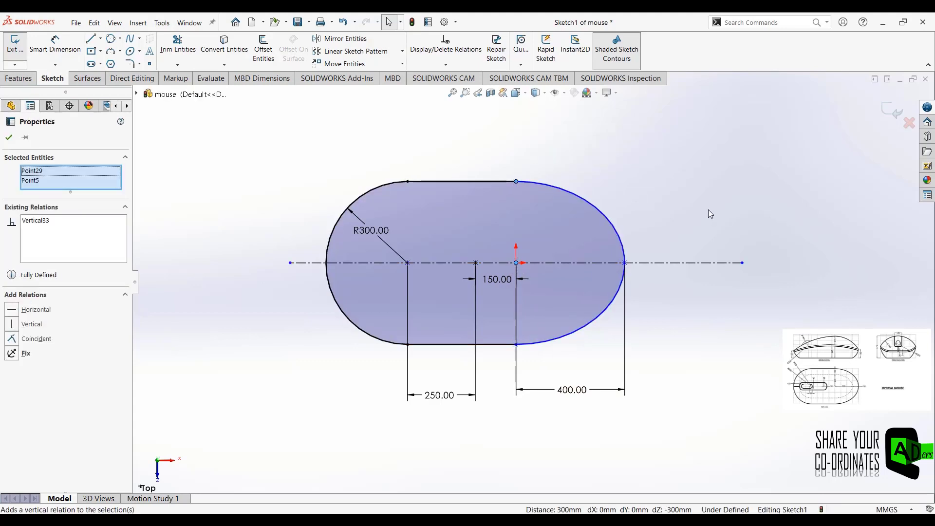
pyautogui.click(708, 209)
pyautogui.click(516, 344)
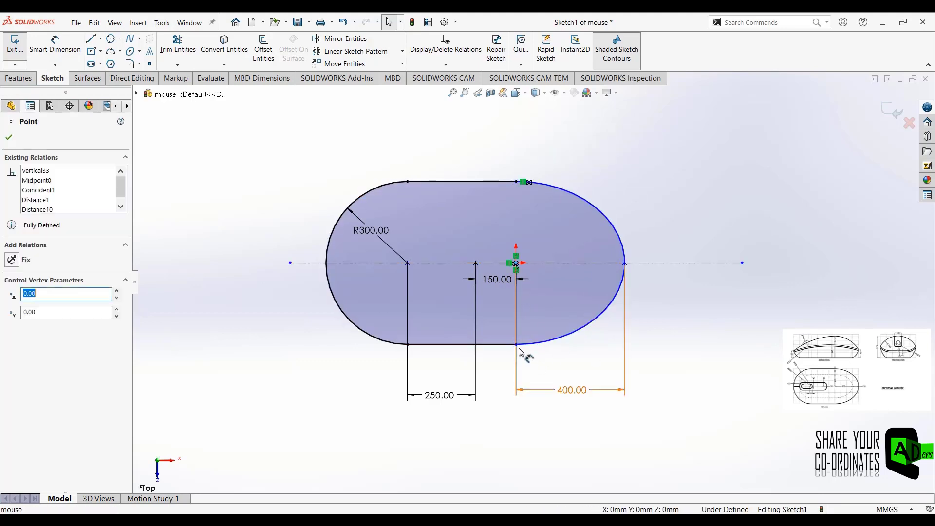
pyautogui.keyDown('ctrl'); pyautogui.click(517, 346); pyautogui.keyUp('ctrl')
pyautogui.click(566, 310)
pyautogui.click(721, 308)
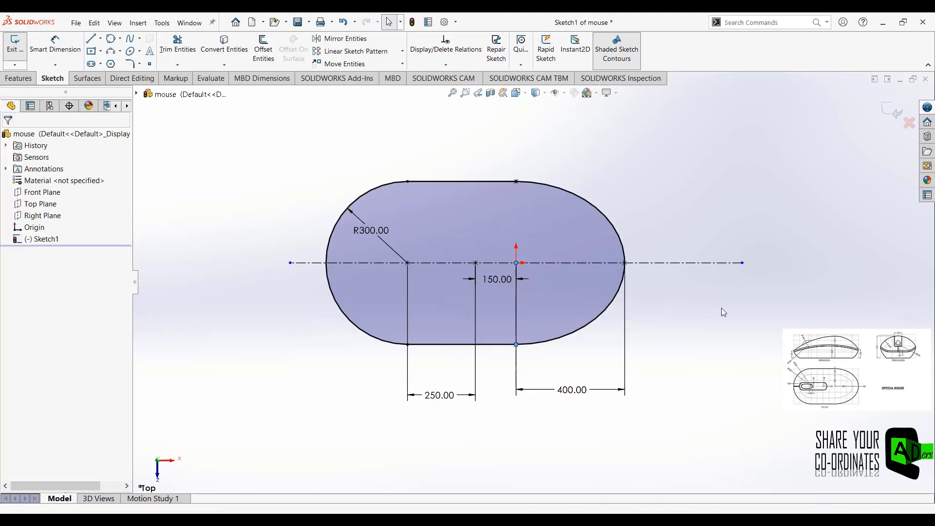
pyautogui.hotkey('ctrl', 'b')
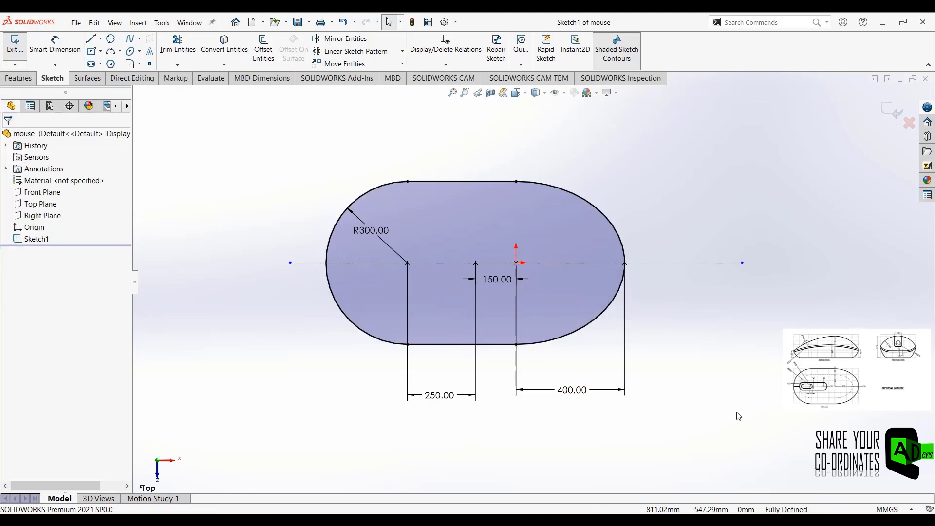
# Offset the rounded mouse outline 100 mm inward.
pyautogui.click(263, 43)
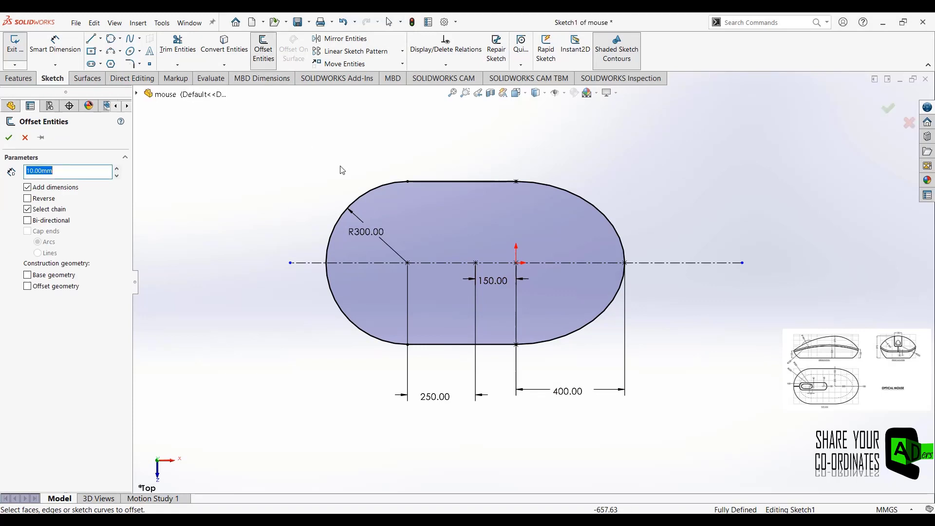
pyautogui.click(367, 196)
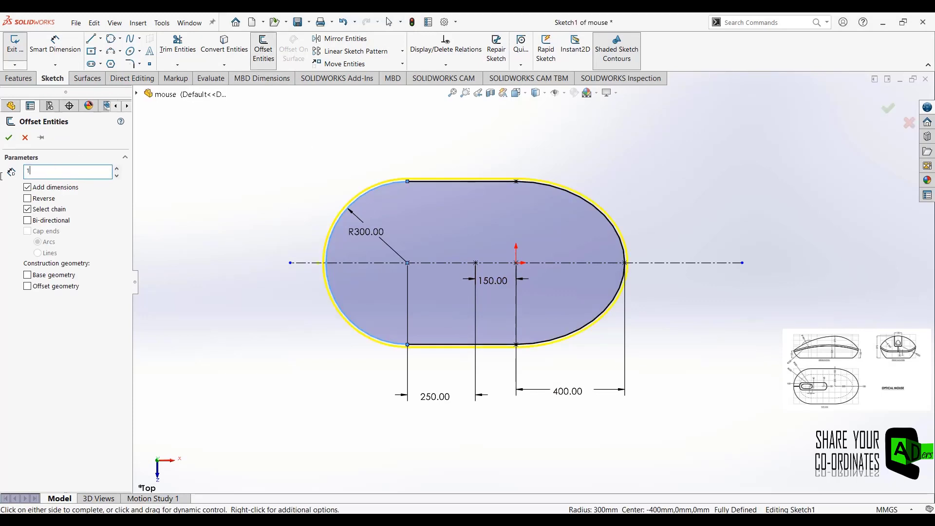
pyautogui.write('00')
pyautogui.press('Return')
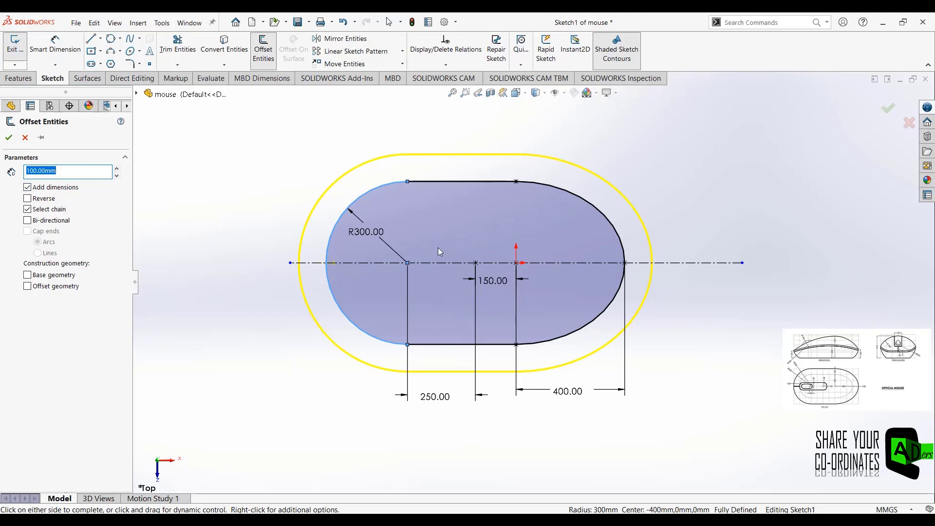
pyautogui.click(463, 215)
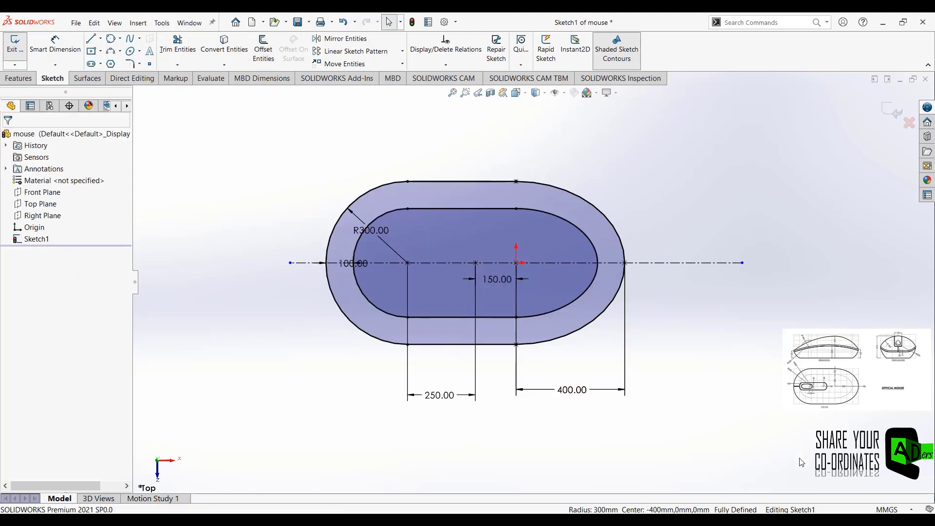
# Draw a straight slot along the centre line.
pyautogui.click(92, 64)
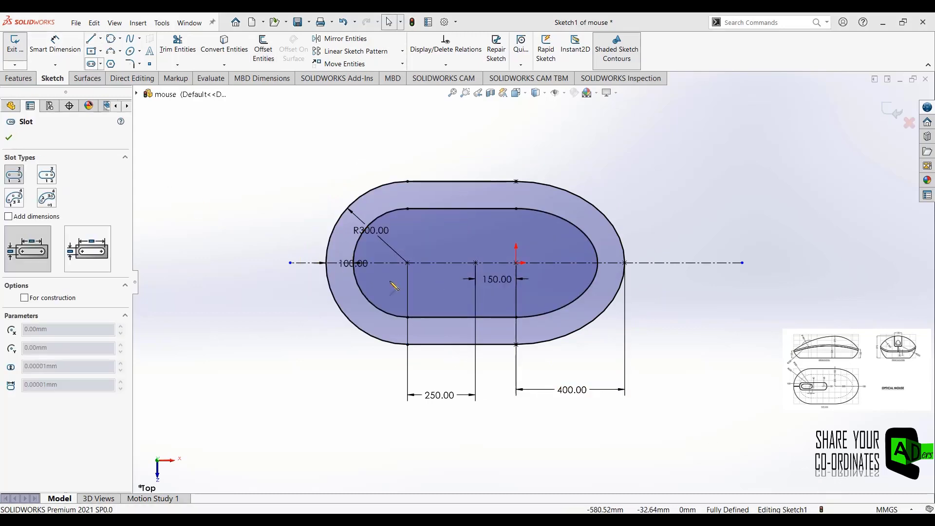
pyautogui.click(448, 263)
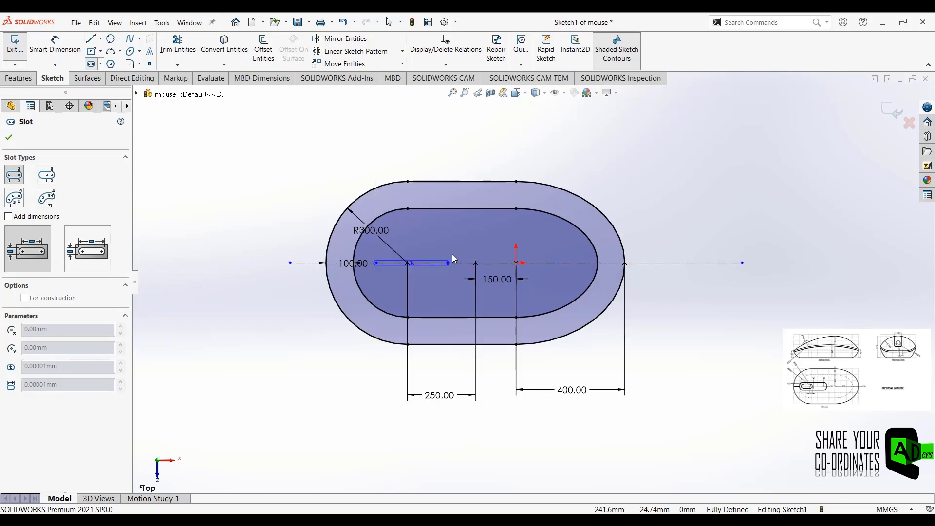
pyautogui.click(457, 249)
pyautogui.scroll(-2, 412, 273)
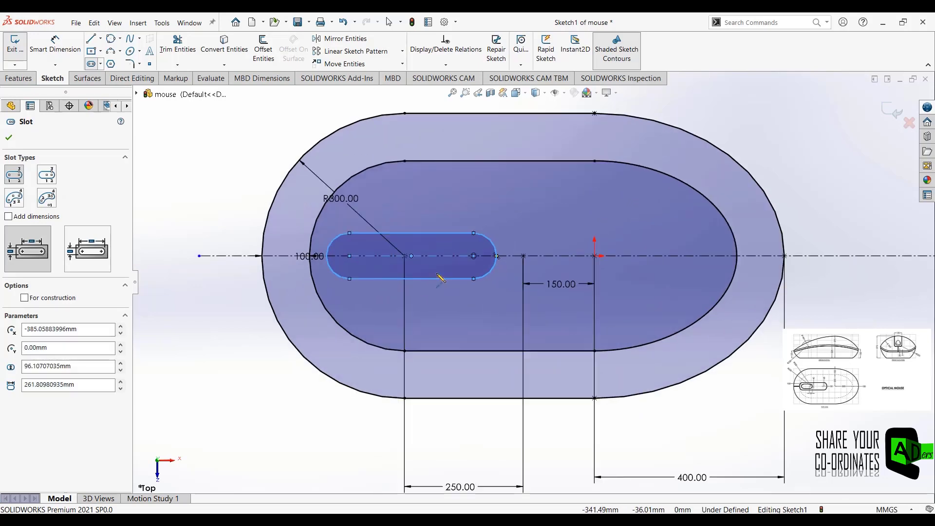
pyautogui.scroll(-2, 412, 272)
pyautogui.press('Escape')
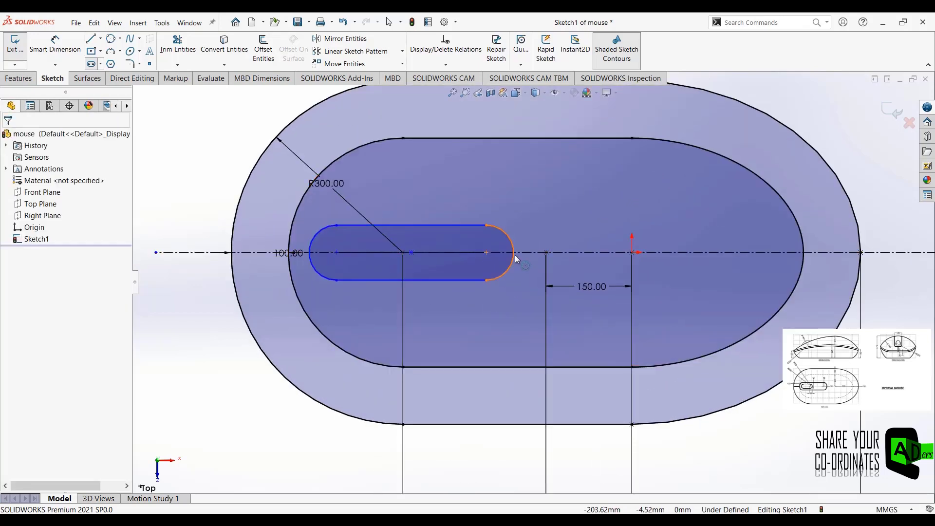
# Make the slot's ends coincident with the 150 point and the inner outline's left end.
pyautogui.click(515, 256)
pyautogui.keyDown('ctrl'); pyautogui.click(546, 252); pyautogui.keyUp('ctrl')
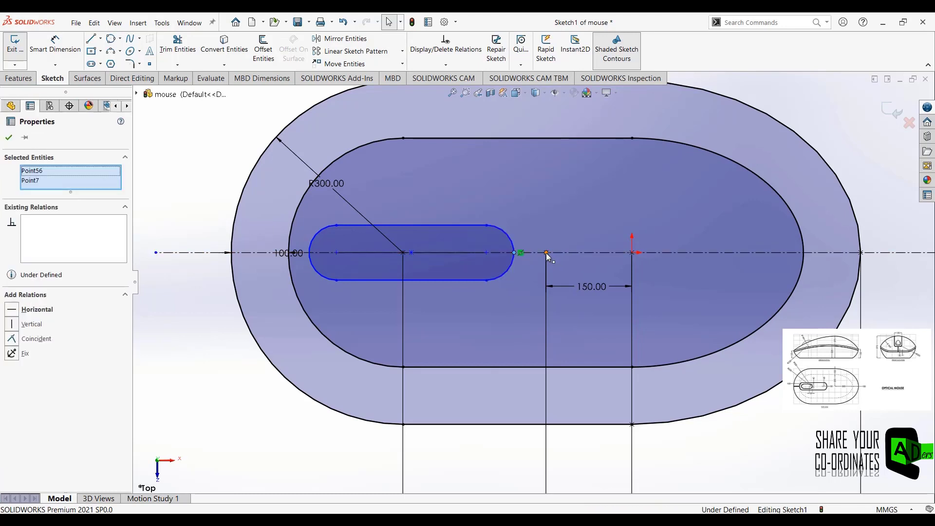
pyautogui.click(604, 209)
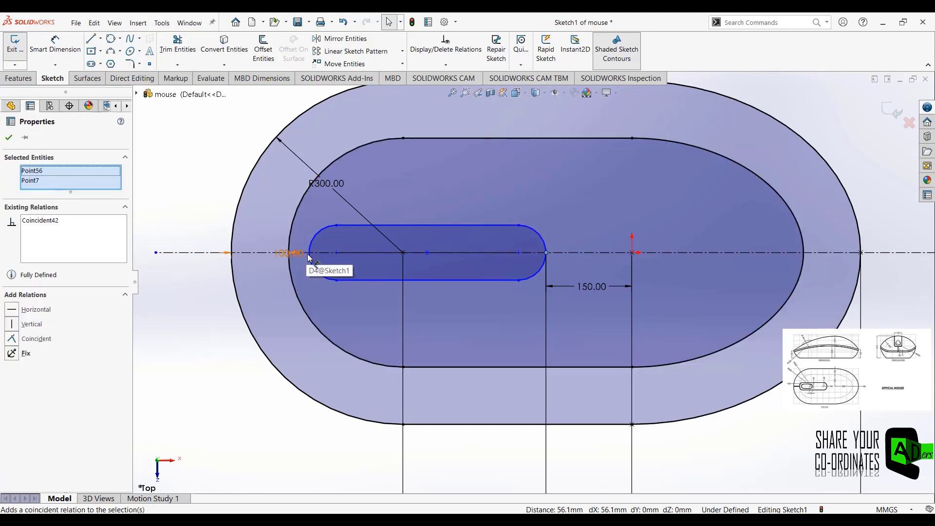
pyautogui.scroll(-2, 308, 254)
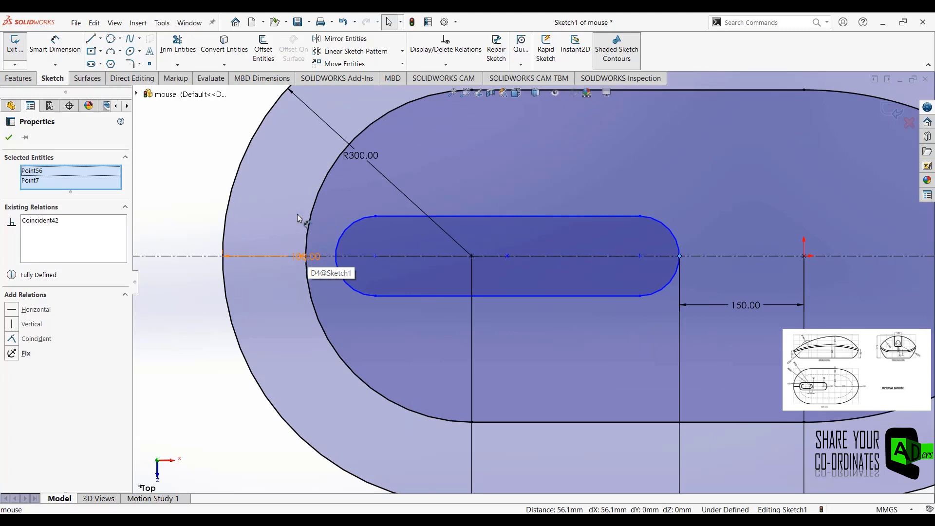
pyautogui.moveTo(306, 256); pyautogui.dragTo(306, 177)
pyautogui.click(299, 260)
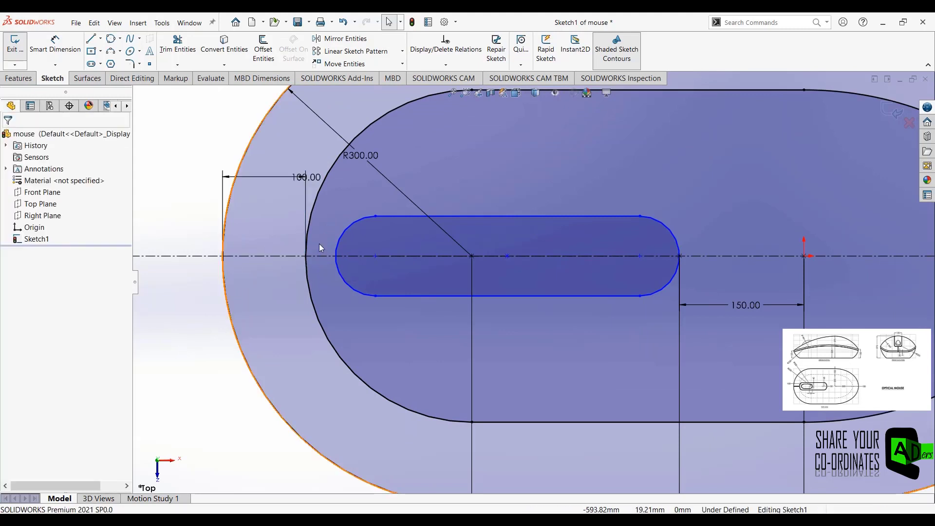
pyautogui.click(336, 256)
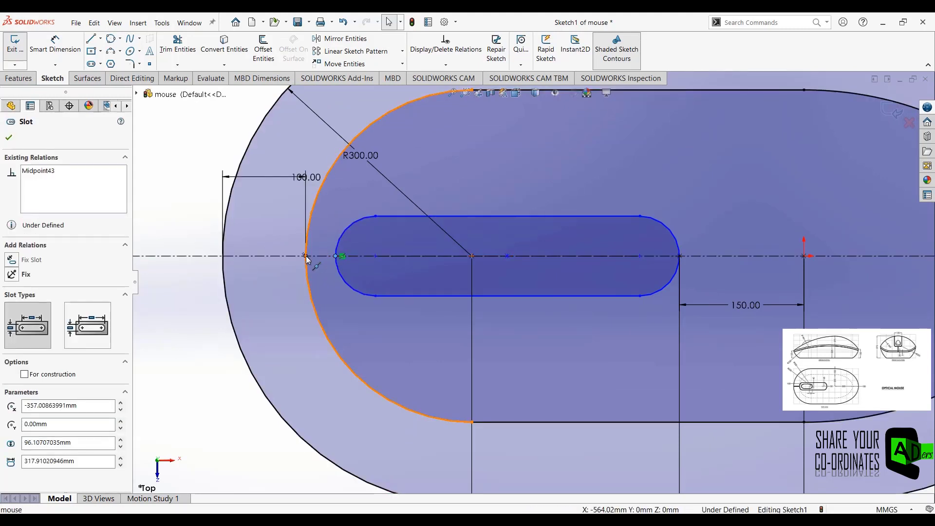
pyautogui.keyDown('ctrl'); pyautogui.click(306, 256); pyautogui.keyUp('ctrl')
pyautogui.click(363, 212)
pyautogui.scroll(3, 281, 337)
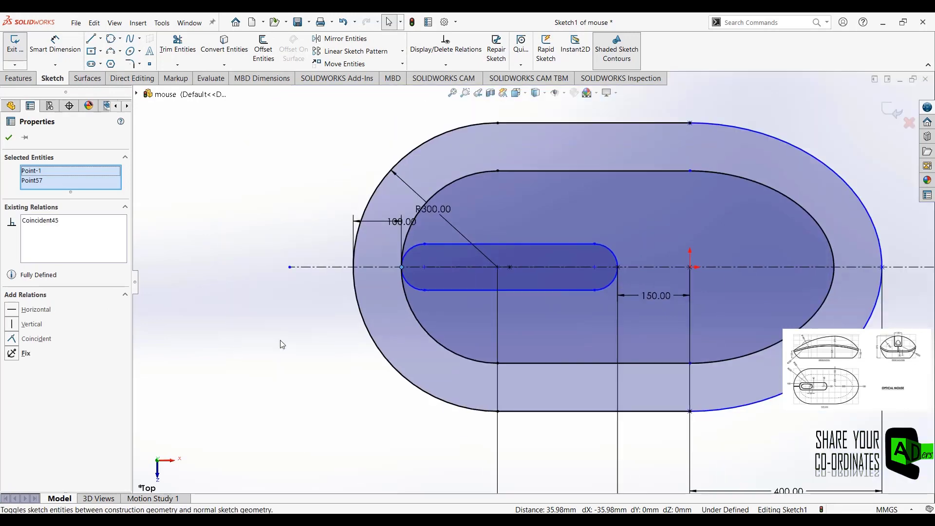
pyautogui.scroll(-2, 279, 340)
# Add a 353.89 slot length dimension, then delete it.
pyautogui.press('d')
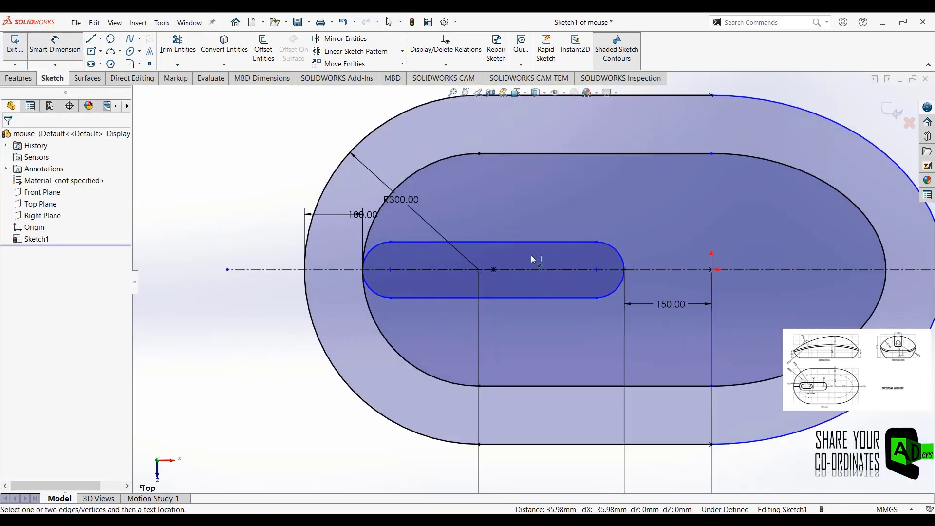
pyautogui.click(560, 246)
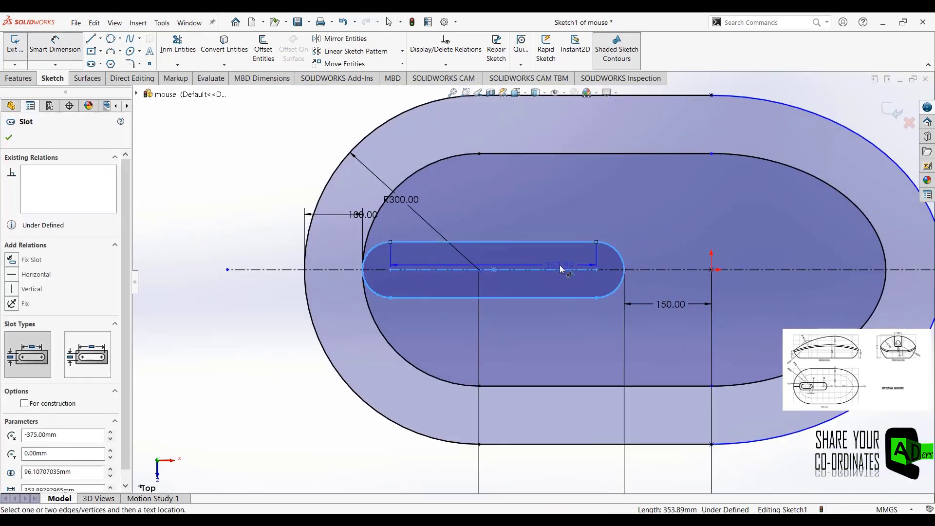
pyautogui.click(560, 271)
pyautogui.click(528, 249)
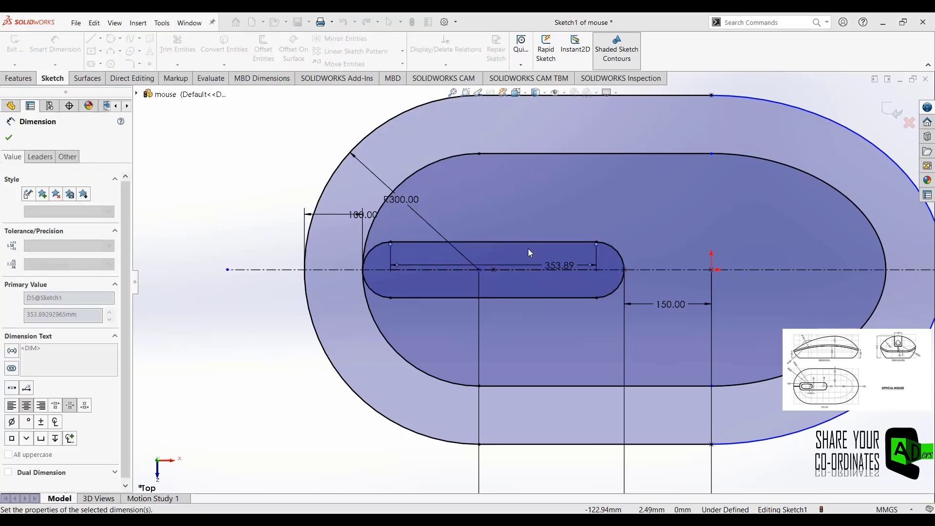
pyautogui.press('Escape')
pyautogui.click(555, 262)
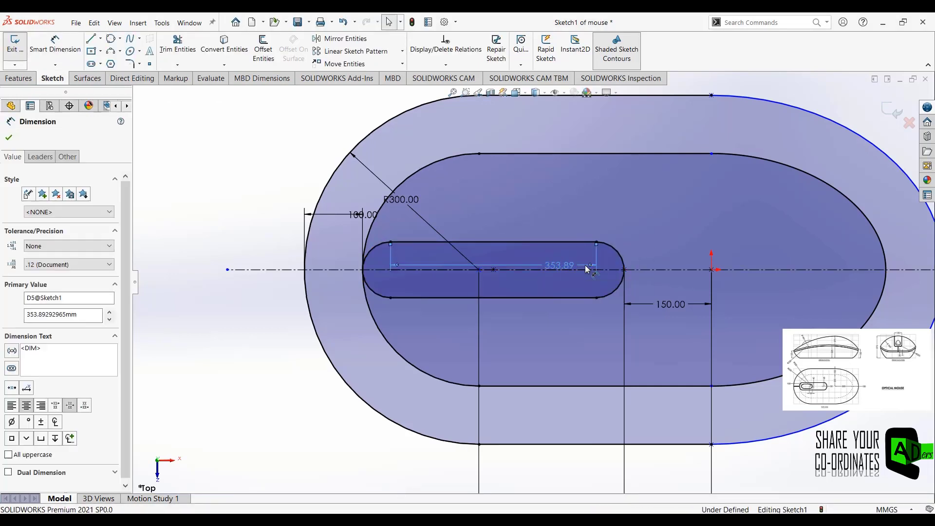
pyautogui.press('Delete')
# Dimension the slot's top edge 65 mm from the centre line.
pyautogui.click(531, 242)
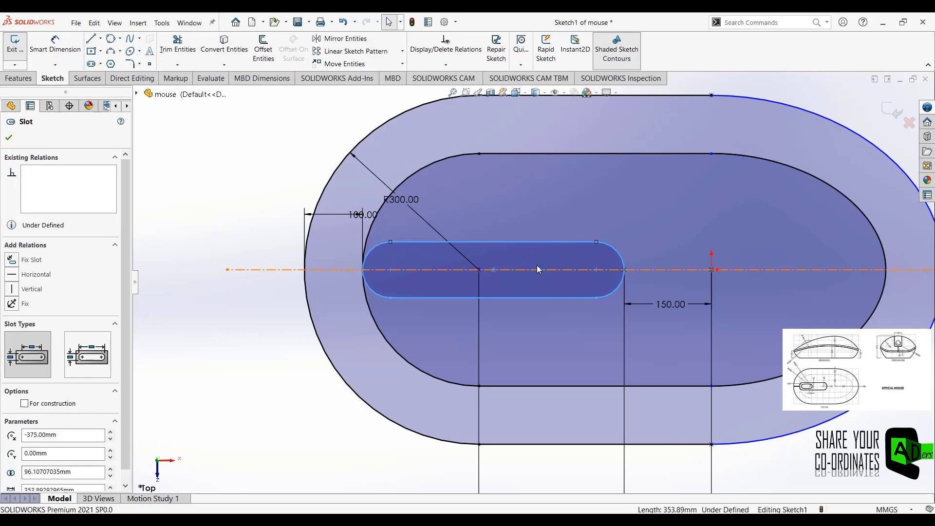
pyautogui.click(537, 267)
pyautogui.click(209, 156)
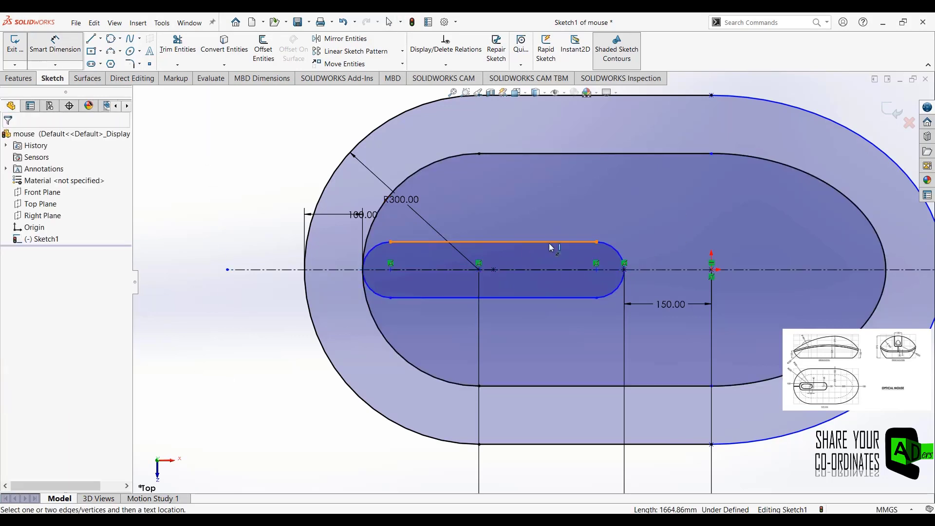
pyautogui.click(549, 243)
pyautogui.click(612, 269)
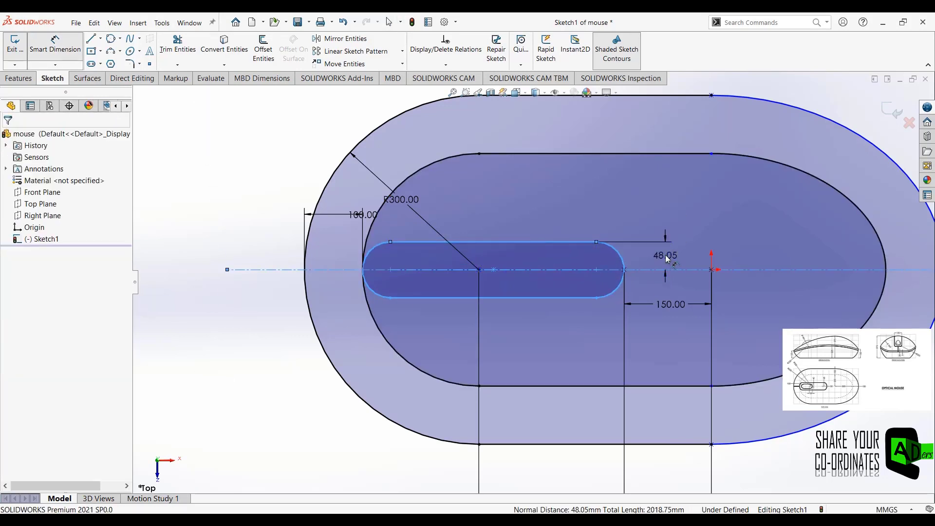
pyautogui.click(667, 258)
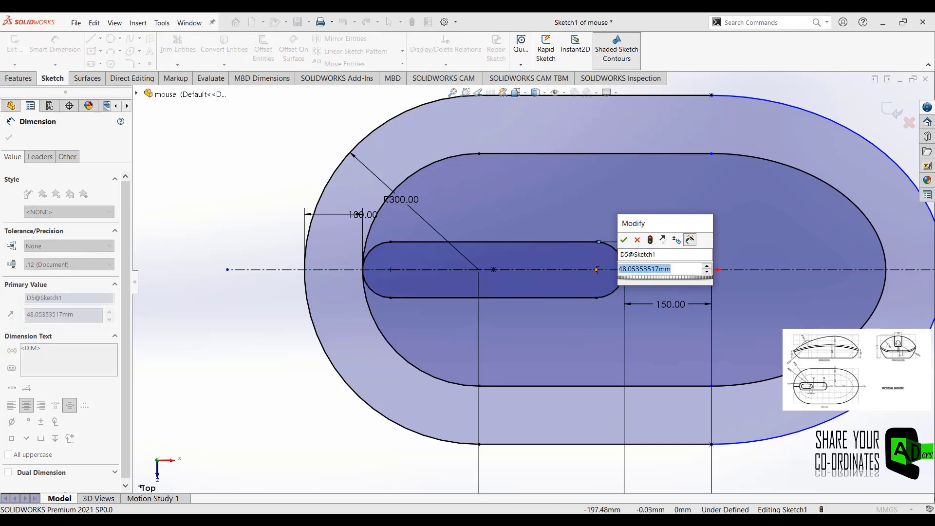
pyautogui.write('65')
pyautogui.press('Return')
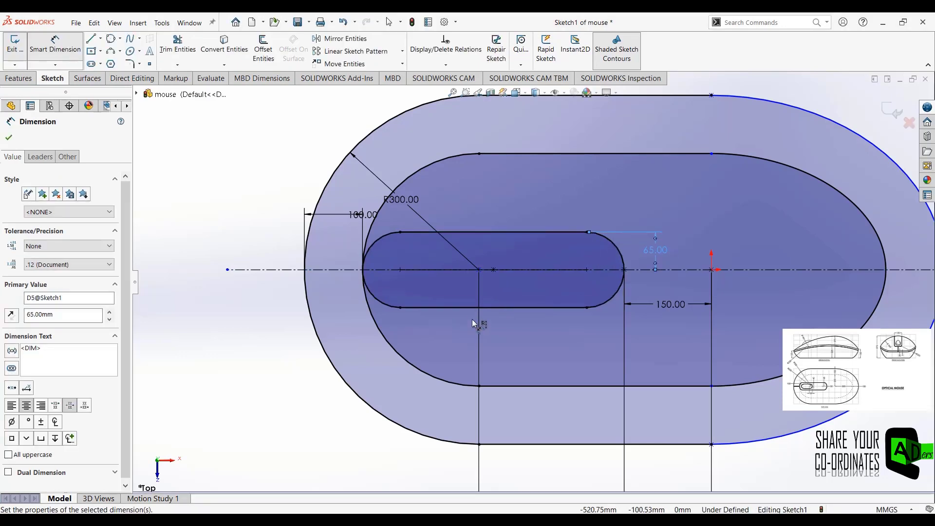
pyautogui.scroll(1, 482, 205)
pyautogui.scroll(-2, 491, 233)
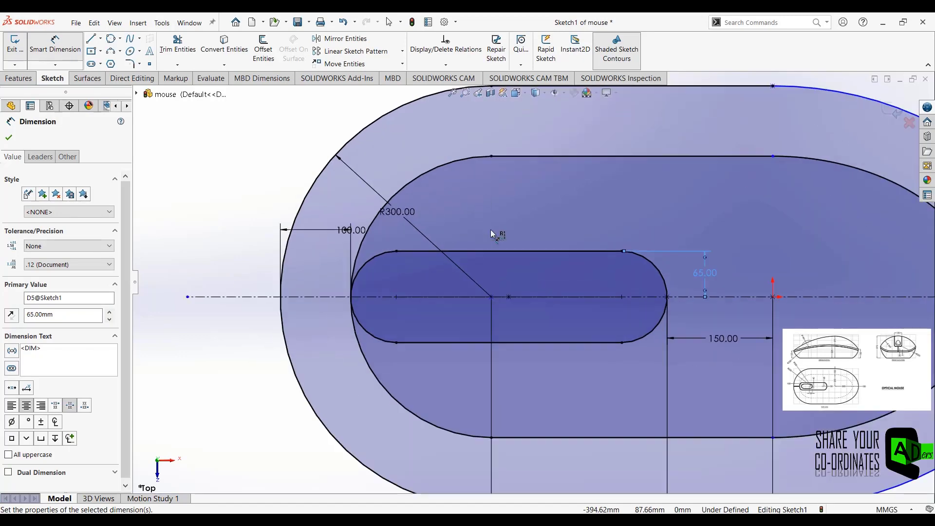
# Draw a small centre rectangle inside the slot.
pyautogui.click(100, 52)
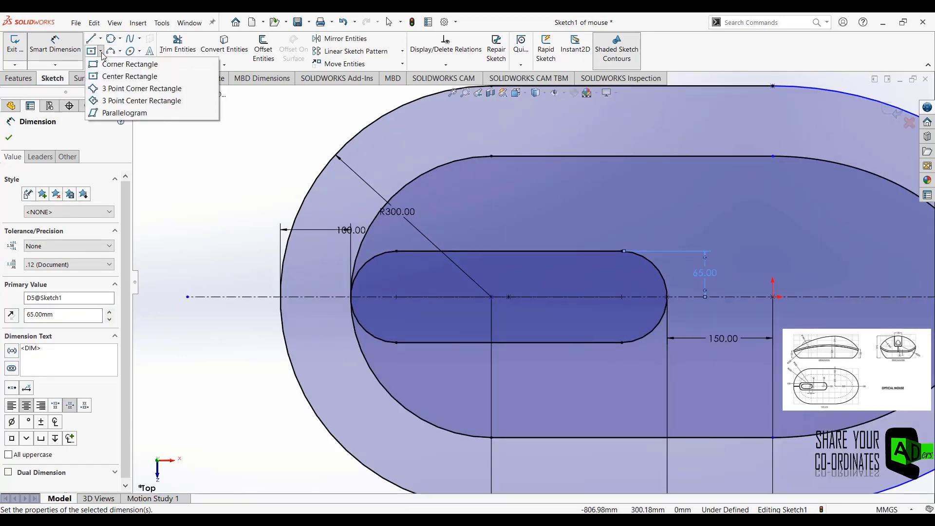
pyautogui.click(130, 77)
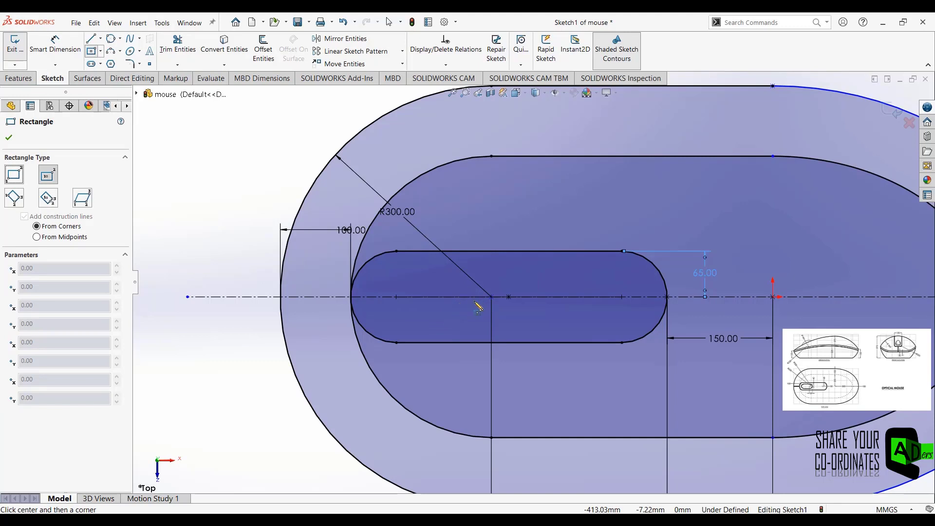
pyautogui.click(446, 297)
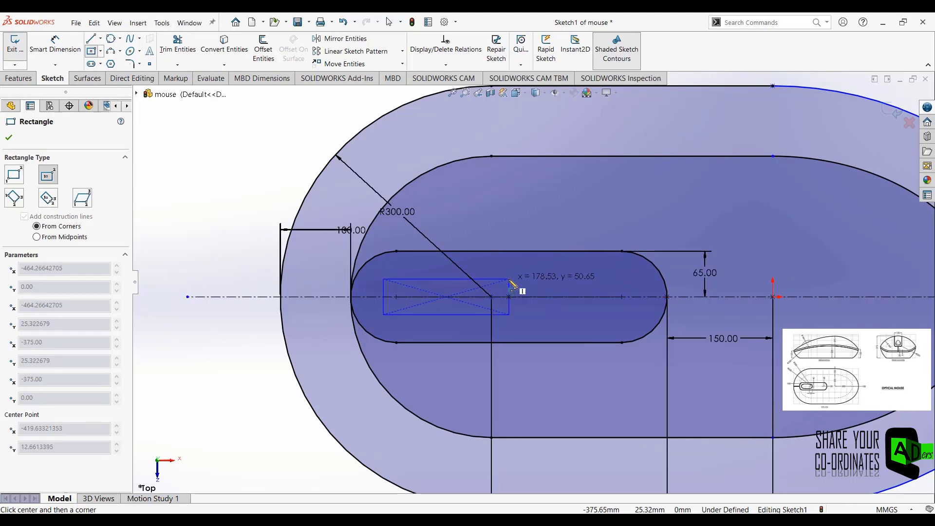
pyautogui.click(509, 280)
pyautogui.press('Escape')
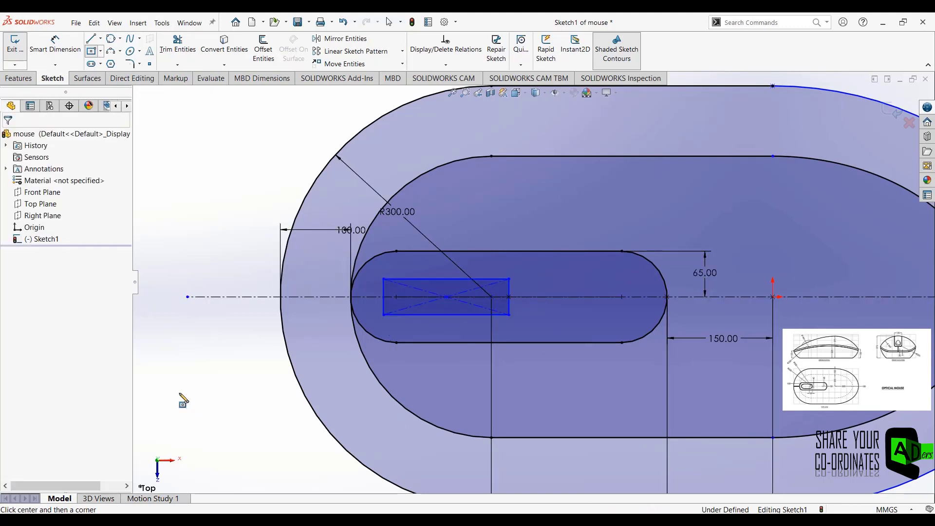
# Sketch a circular ellipse spanning the rectangle's left end.
pyautogui.click(149, 51)
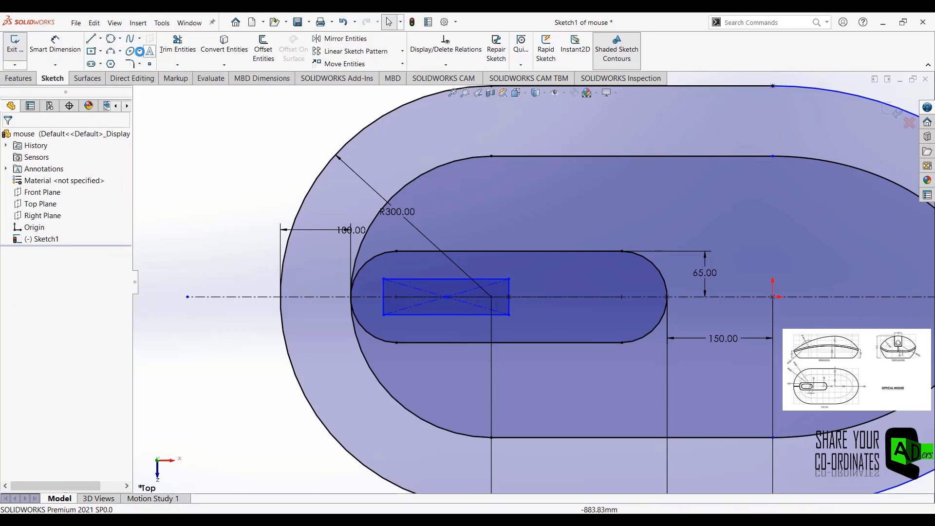
pyautogui.click(26, 137)
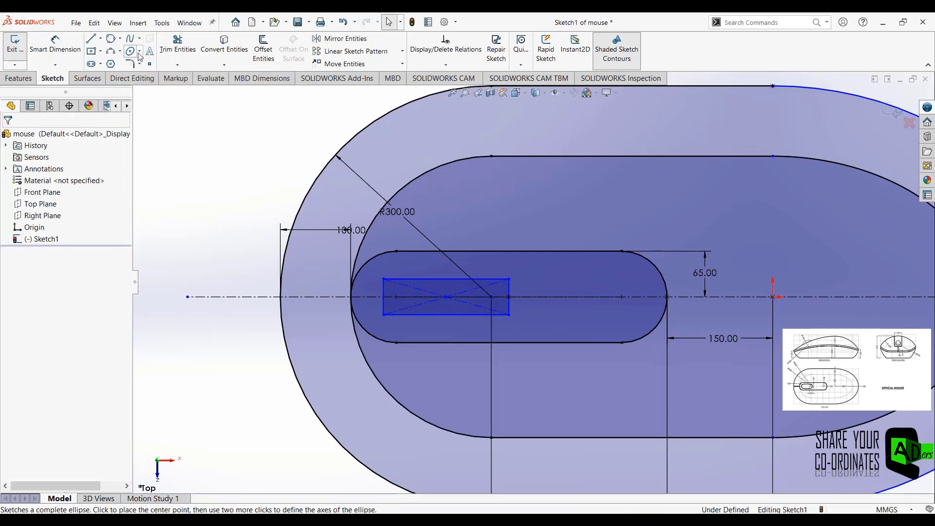
pyautogui.click(139, 54)
pyautogui.scroll(-3, 421, 306)
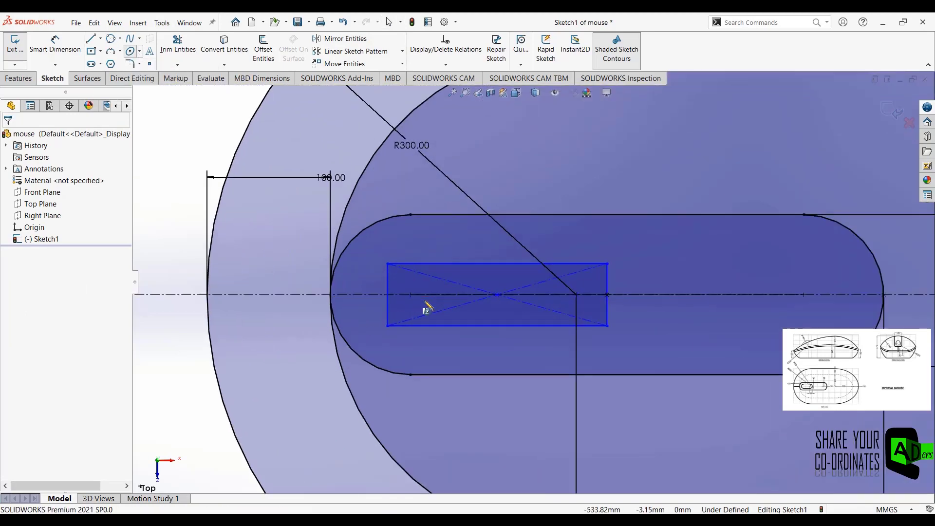
pyautogui.scroll(-3, 428, 305)
pyautogui.scroll(1, 434, 300)
pyautogui.click(441, 279)
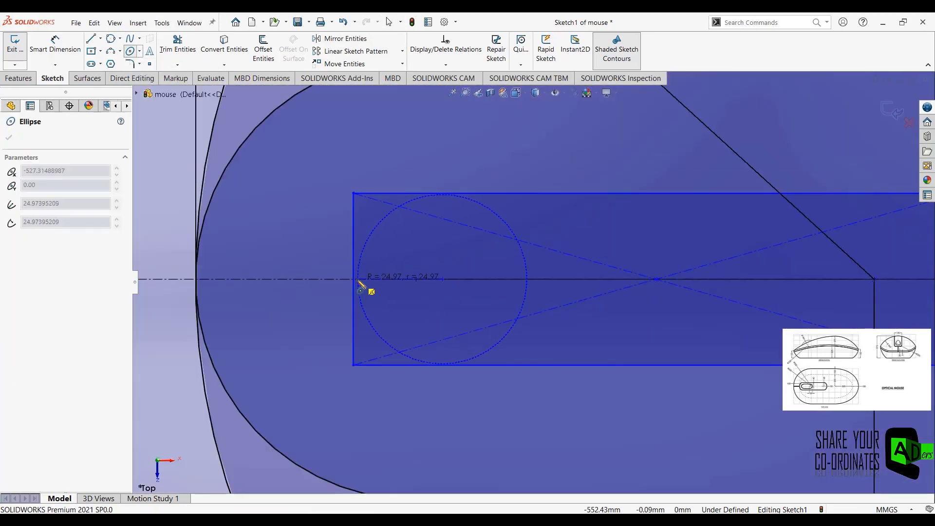
pyautogui.click(353, 279)
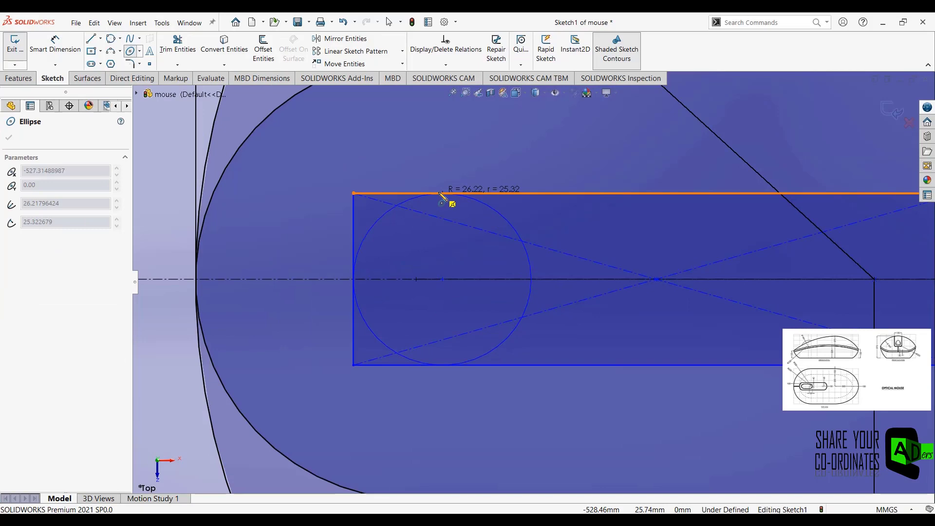
pyautogui.click(441, 194)
# Sketch a wider ellipse reaching the rectangle's right edge and top.
pyautogui.scroll(3, 530, 310)
pyautogui.scroll(-1, 560, 285)
pyautogui.scroll(-2, 567, 292)
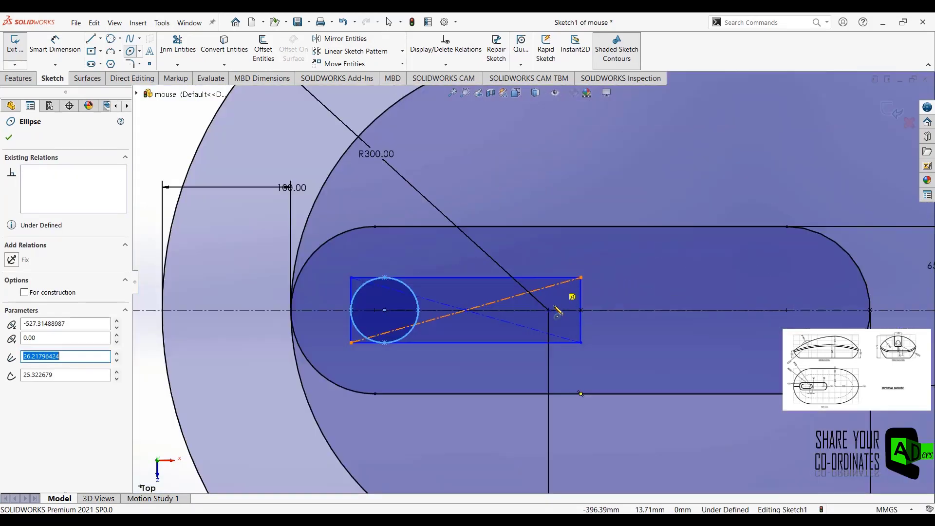
pyautogui.scroll(-5, 557, 312)
pyautogui.click(487, 355)
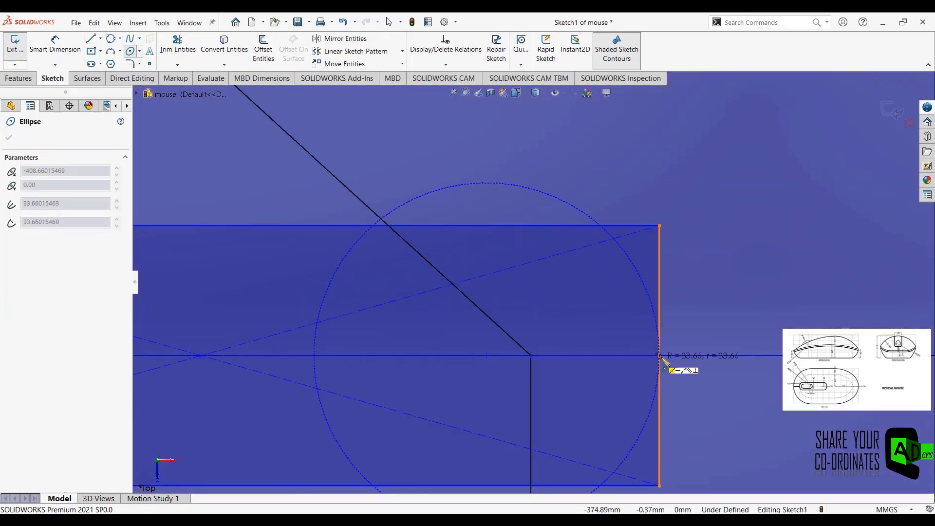
pyautogui.click(660, 355)
pyautogui.click(499, 229)
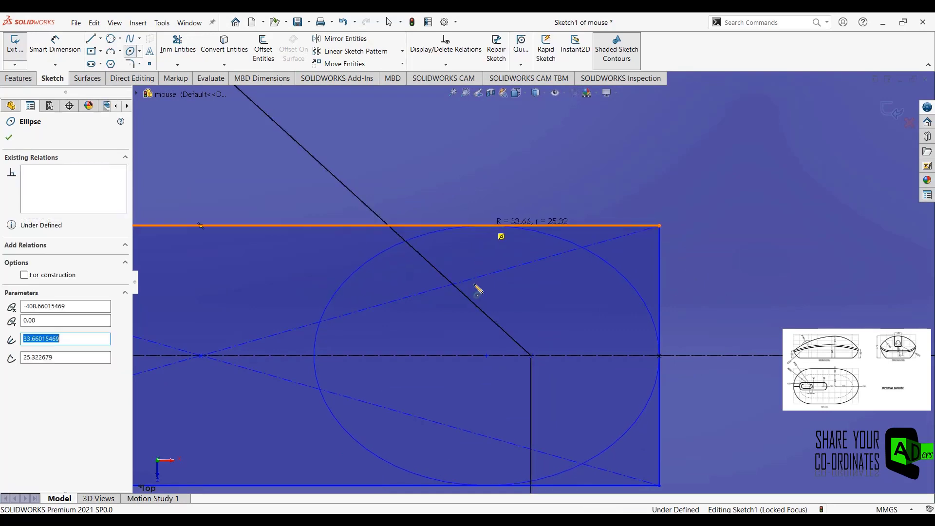
pyautogui.scroll(4, 487, 322)
pyautogui.press('Escape')
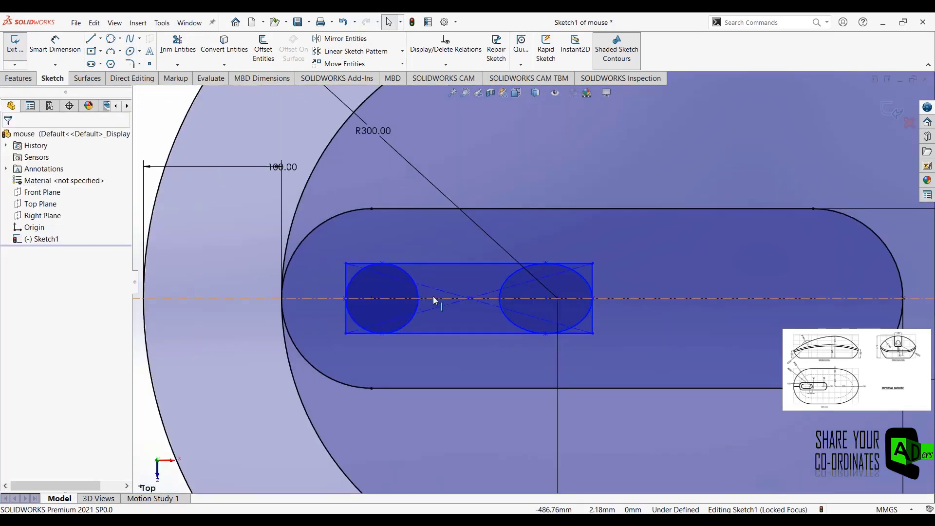
# Make the left circle tangent to the rectangle's top and bottom lines.
pyautogui.scroll(-4, 344, 288)
pyautogui.click(487, 223)
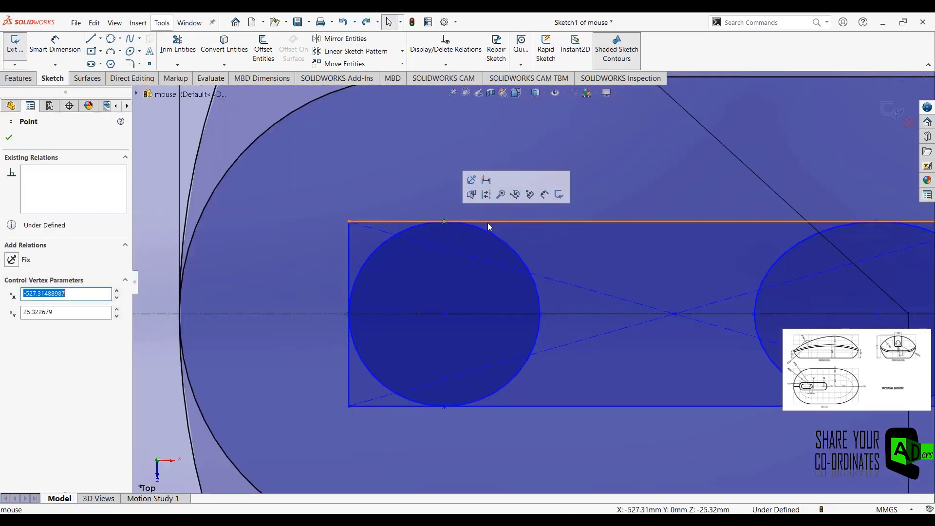
pyautogui.click(549, 265)
pyautogui.click(408, 229)
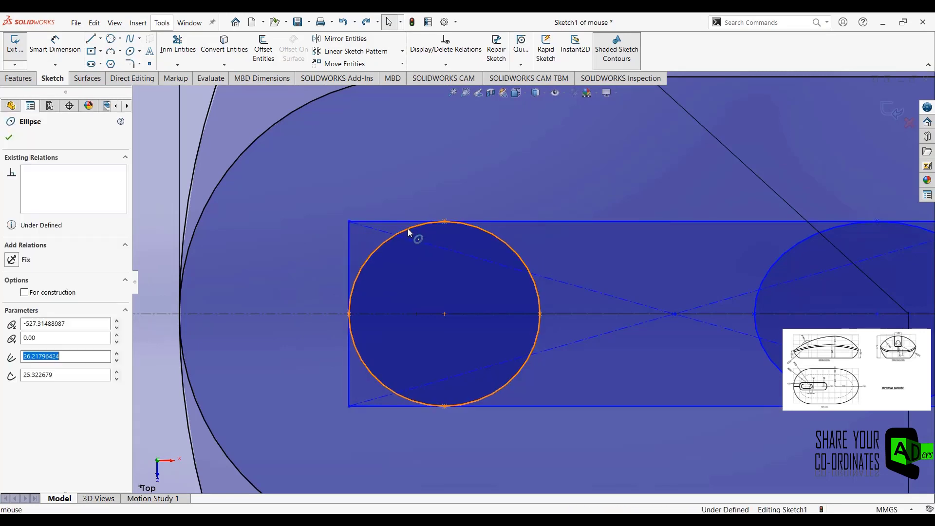
pyautogui.keyDown('ctrl'); pyautogui.click(513, 222); pyautogui.keyUp('ctrl')
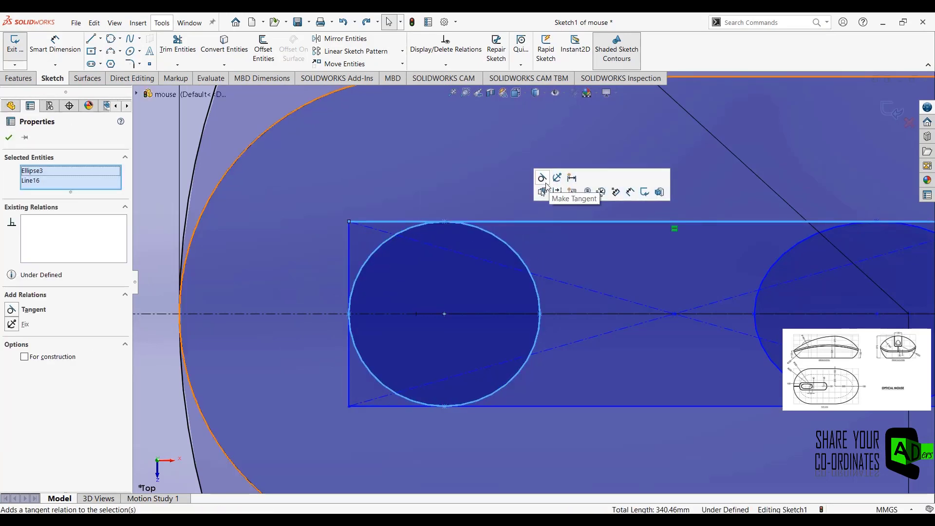
pyautogui.click(546, 187)
pyautogui.click(511, 381)
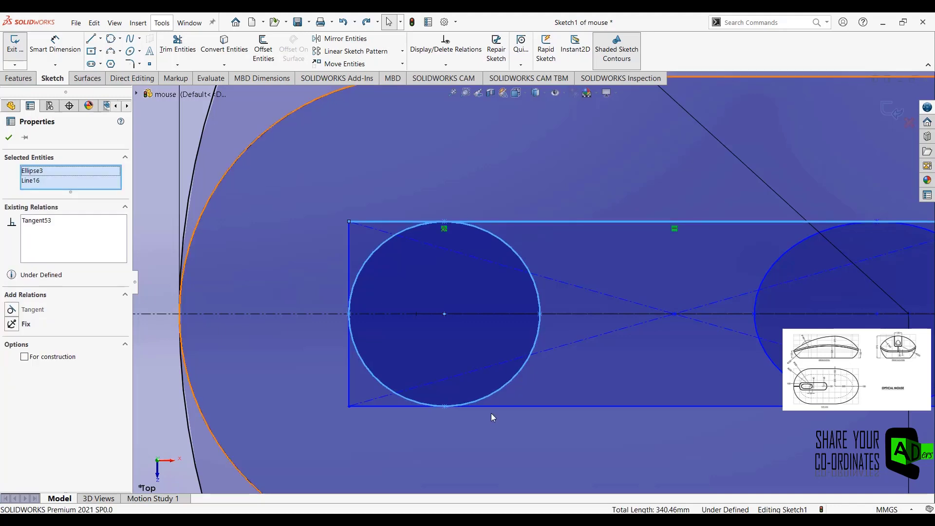
pyautogui.click(487, 394)
pyautogui.click(489, 397)
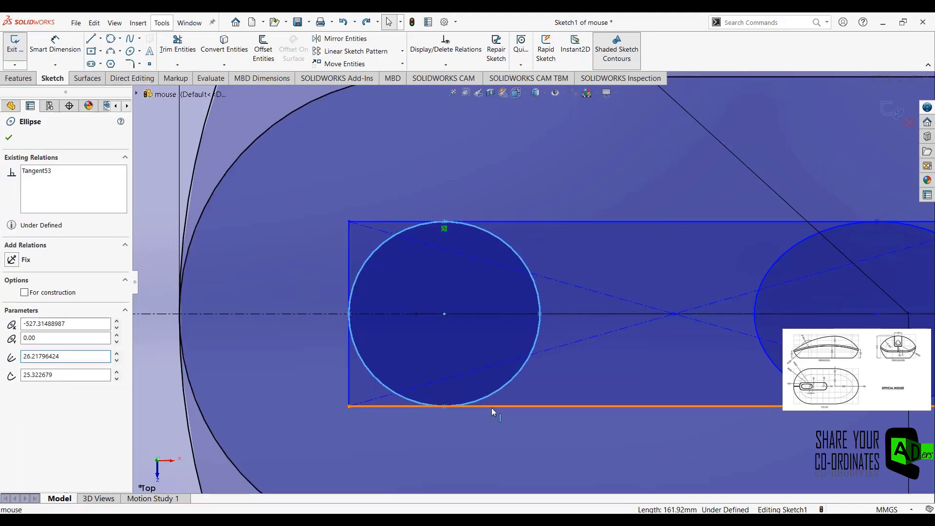
pyautogui.keyDown('ctrl'); pyautogui.click(492, 407); pyautogui.keyUp('ctrl')
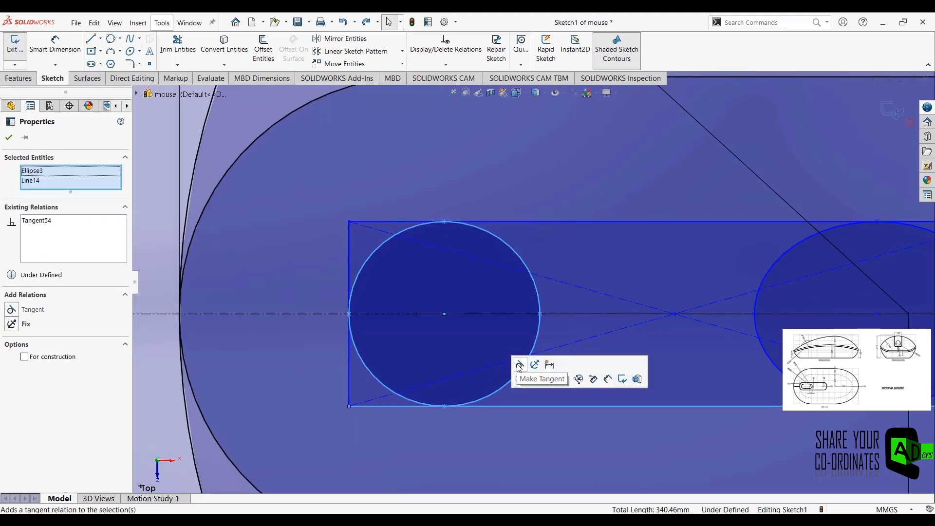
pyautogui.click(509, 430)
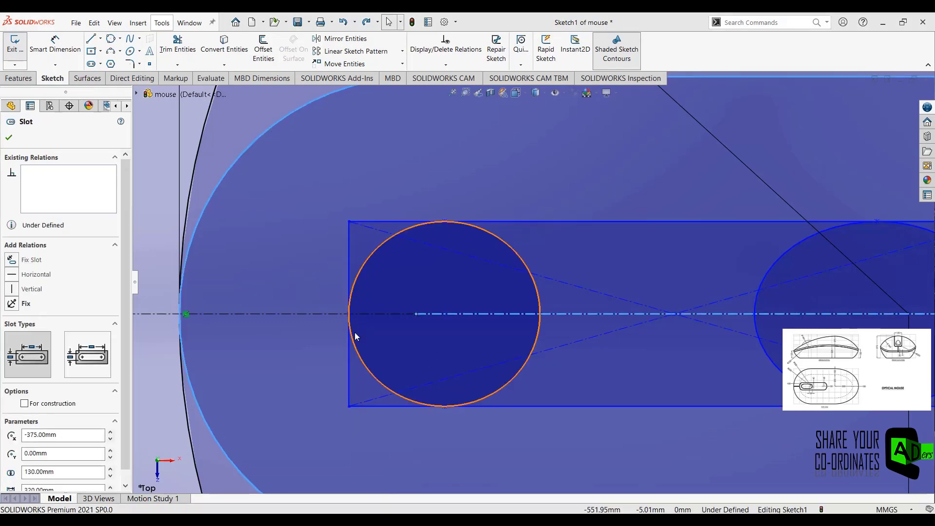
# Make the right ellipse tangent to the rectangle's top and bottom lines.
pyautogui.scroll(2, 449, 355)
pyautogui.scroll(2, 673, 272)
pyautogui.scroll(-4, 604, 269)
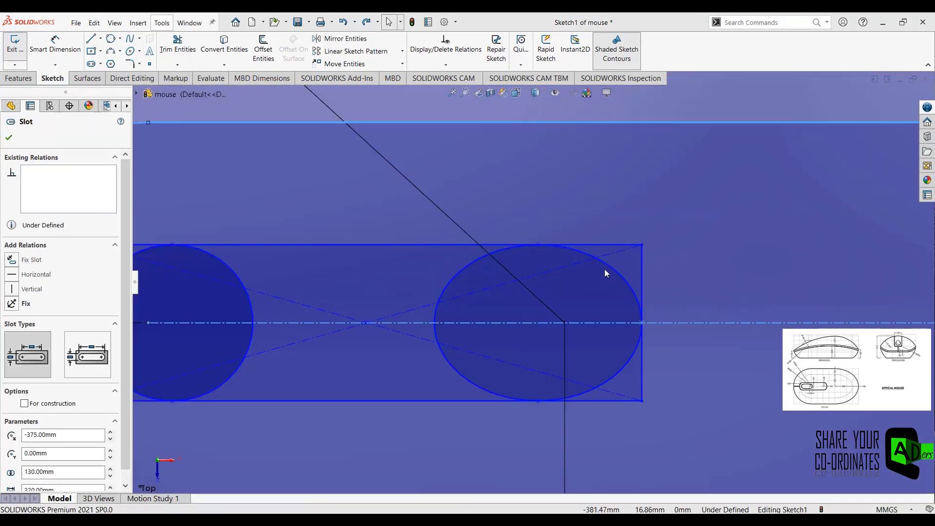
pyautogui.click(603, 265)
pyautogui.keyDown('ctrl'); pyautogui.click(590, 245); pyautogui.keyUp('ctrl')
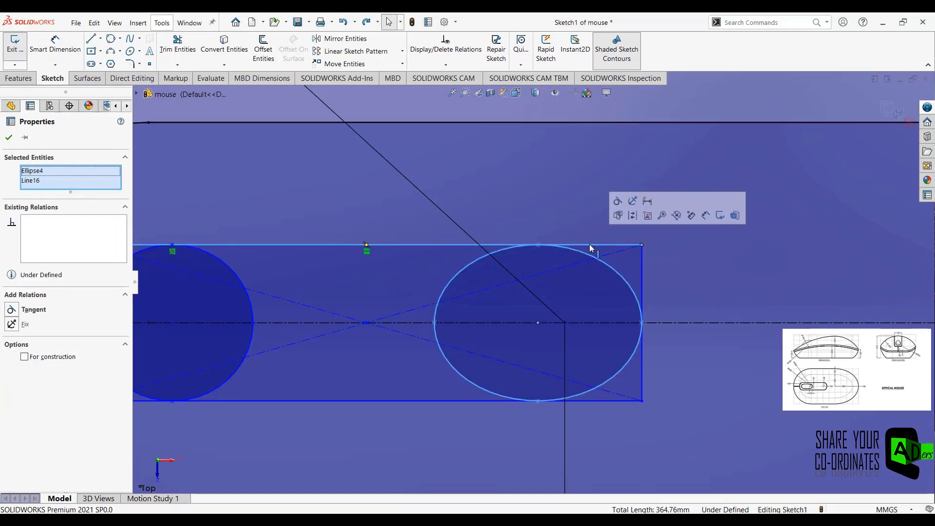
pyautogui.click(633, 201)
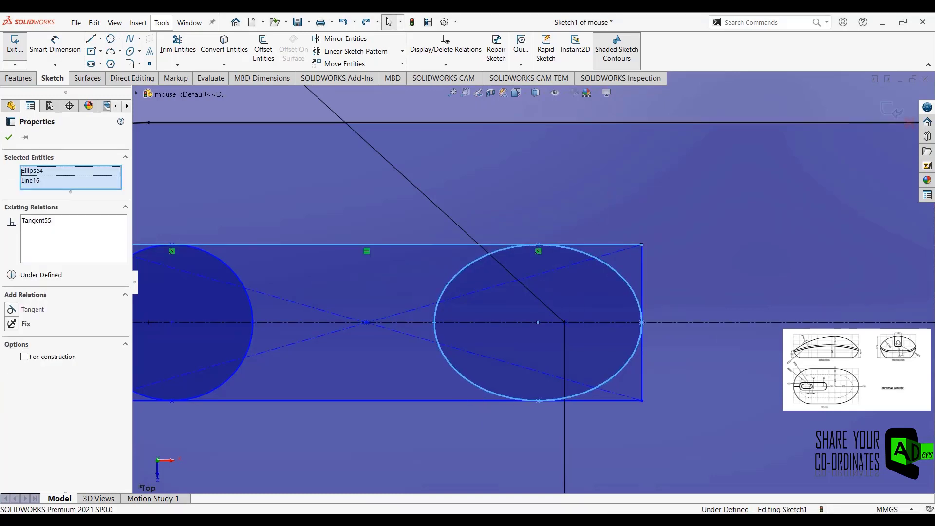
pyautogui.click(474, 420)
pyautogui.click(482, 397)
pyautogui.click(480, 388)
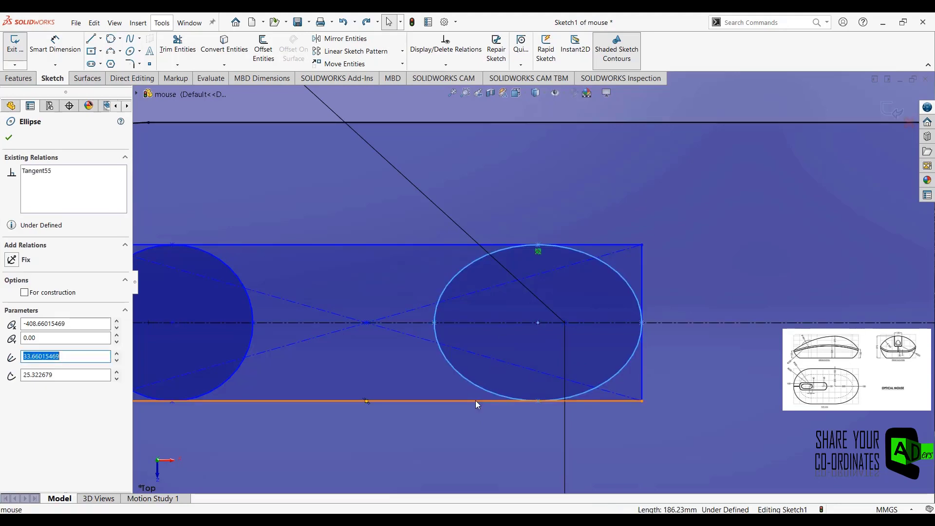
# Align the ellipse's top and bottom points vertically with its centre.
pyautogui.click(479, 450)
pyautogui.scroll(3, 482, 440)
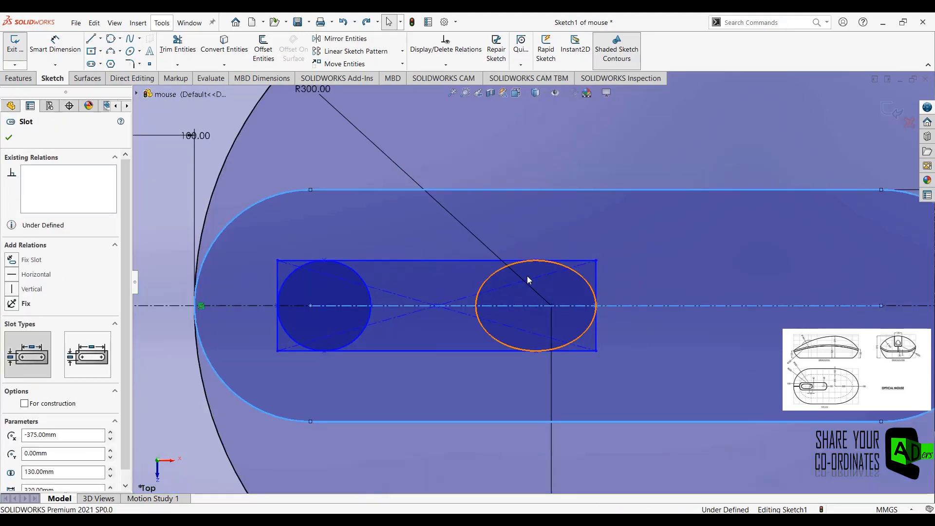
pyautogui.scroll(-2, 527, 276)
pyautogui.click(558, 234)
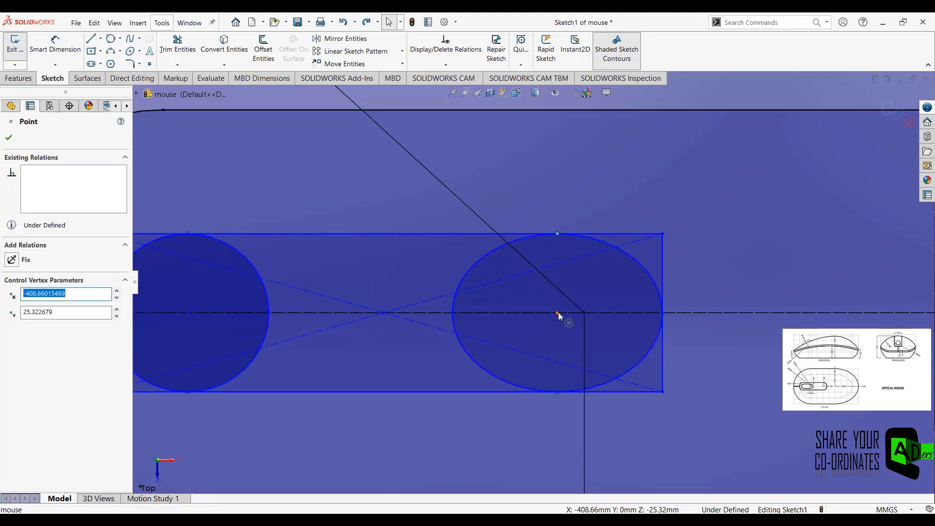
pyautogui.keyDown('ctrl'); pyautogui.click(557, 312); pyautogui.keyUp('ctrl')
pyautogui.click(601, 269)
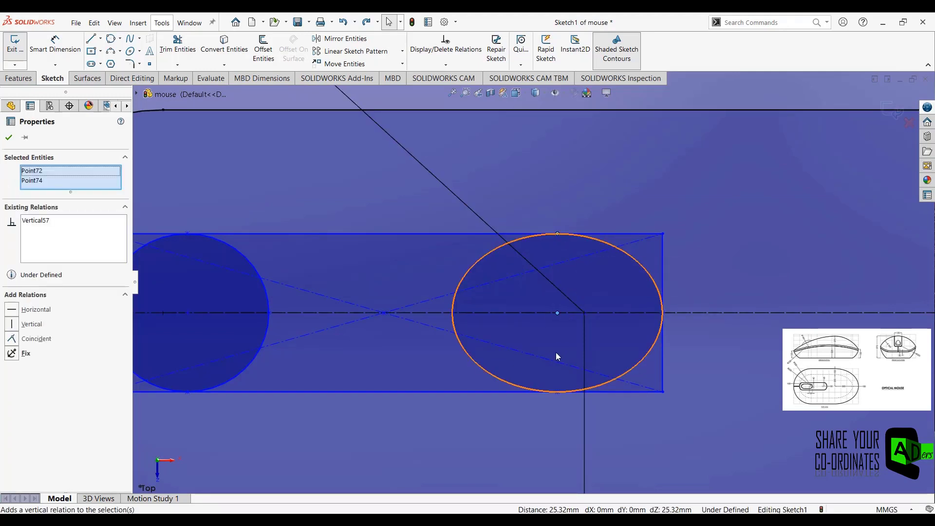
pyautogui.click(555, 320)
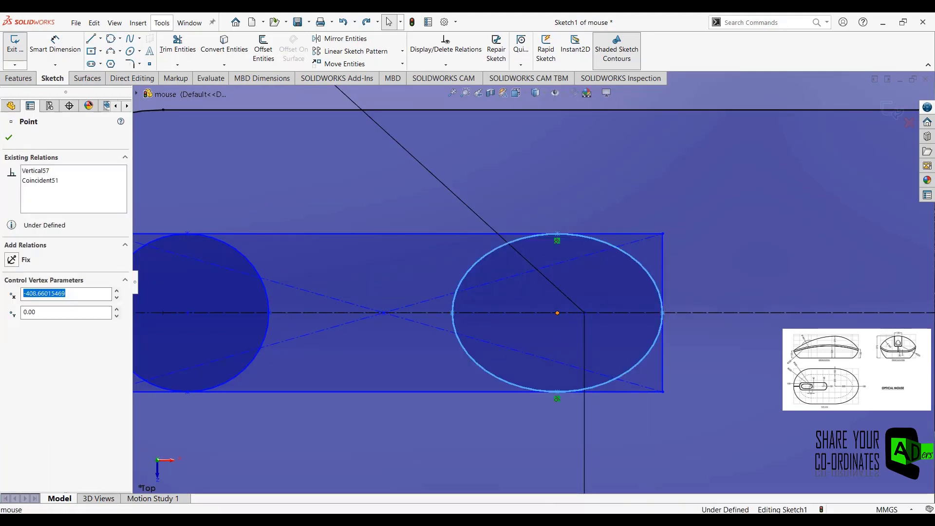
pyautogui.keyDown('ctrl'); pyautogui.click(558, 391); pyautogui.keyUp('ctrl')
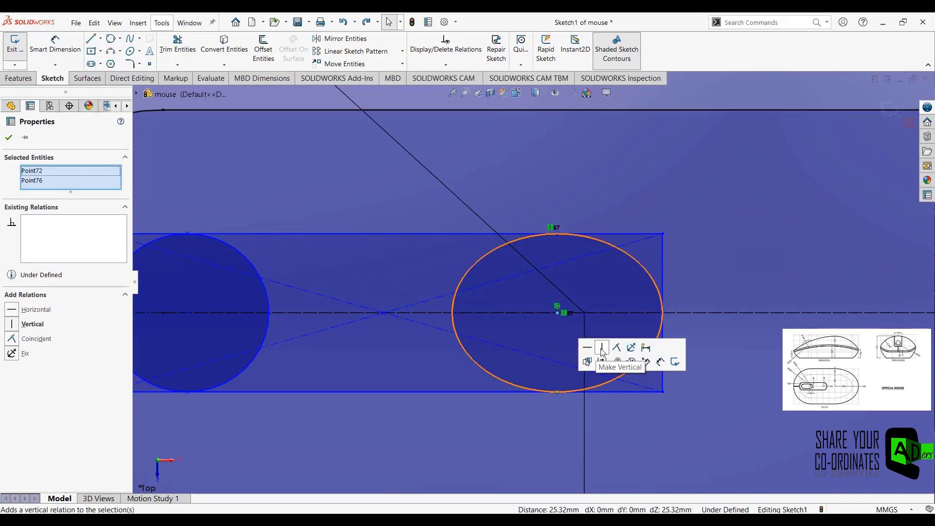
pyautogui.click(602, 351)
# Align the circle's top and bottom points vertically with its centre.
pyautogui.scroll(3, 484, 411)
pyautogui.scroll(-1, 428, 274)
pyautogui.scroll(-3, 422, 416)
pyautogui.scroll(1, 426, 412)
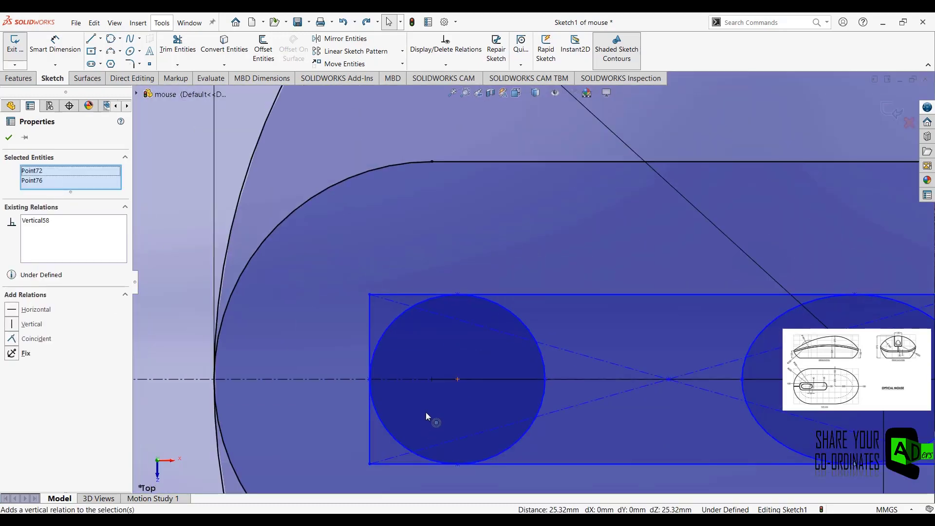
pyautogui.click(457, 379)
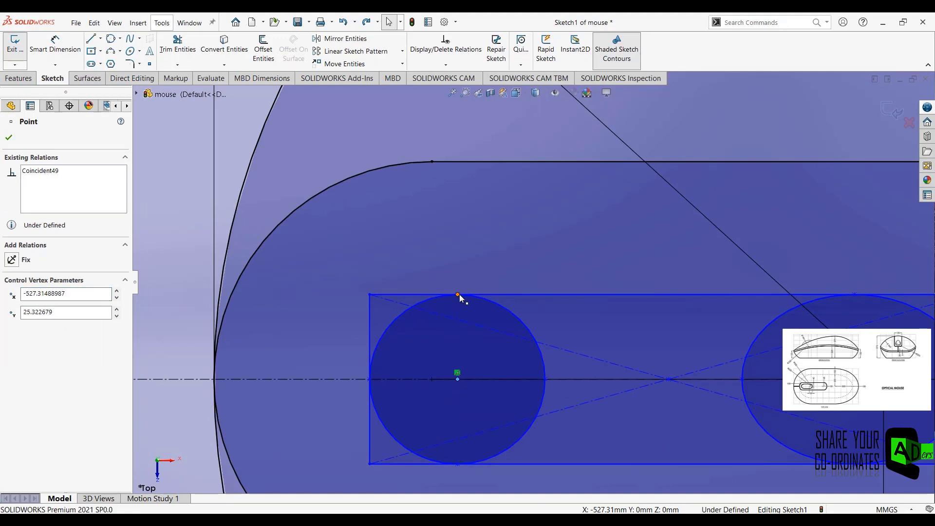
pyautogui.keyDown('ctrl'); pyautogui.click(458, 294); pyautogui.keyUp('ctrl')
pyautogui.click(517, 251)
pyautogui.click(443, 386)
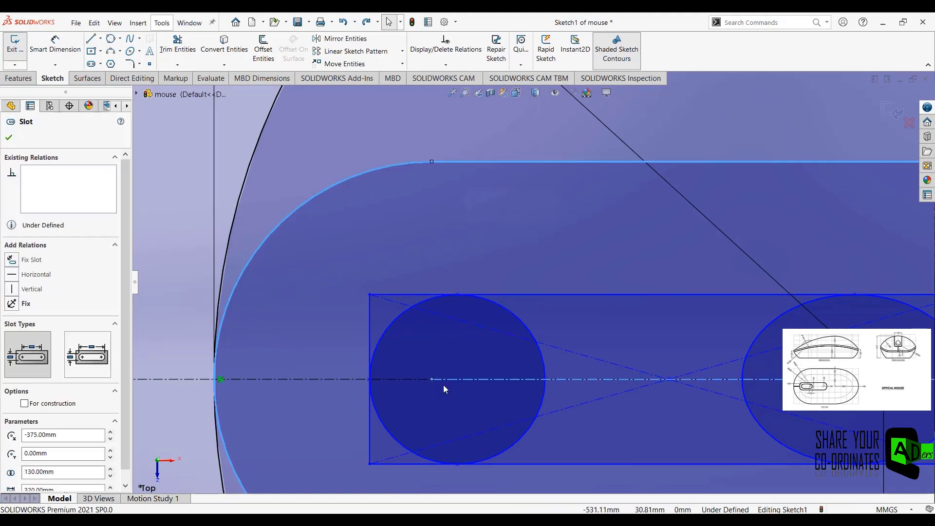
pyautogui.click(457, 379)
pyautogui.keyDown('ctrl'); pyautogui.click(457, 464); pyautogui.keyUp('ctrl')
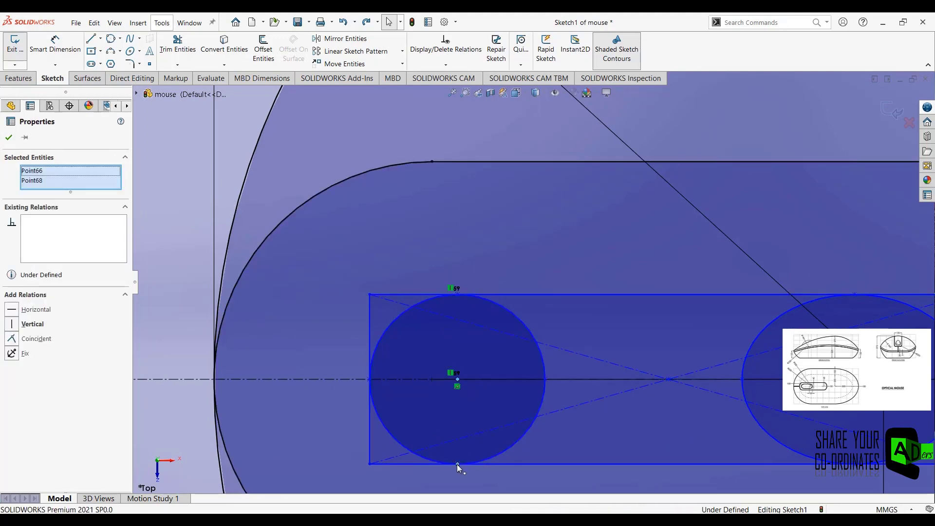
pyautogui.click(503, 422)
pyautogui.click(560, 247)
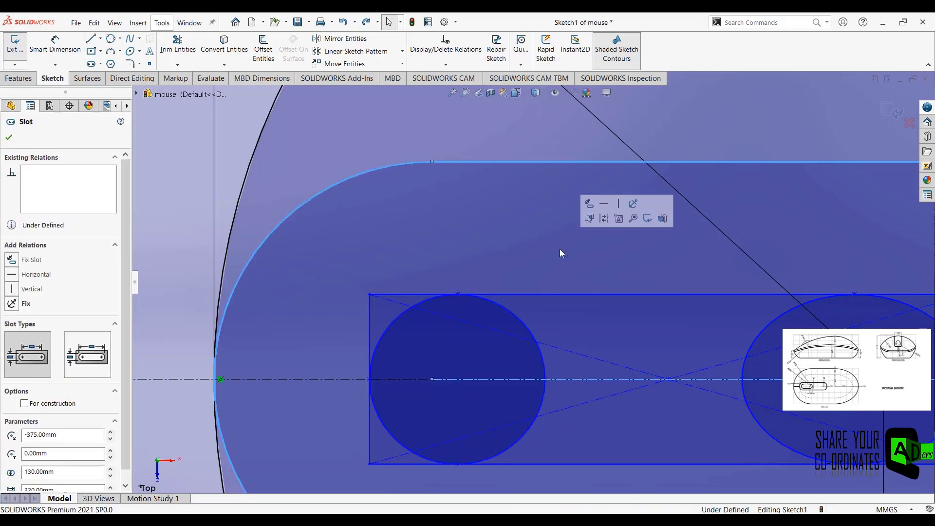
pyautogui.scroll(5, 564, 257)
pyautogui.scroll(-3, 559, 292)
# Power-trim the rectangle's left edge and leftover pieces at the slot's right end.
pyautogui.click(178, 41)
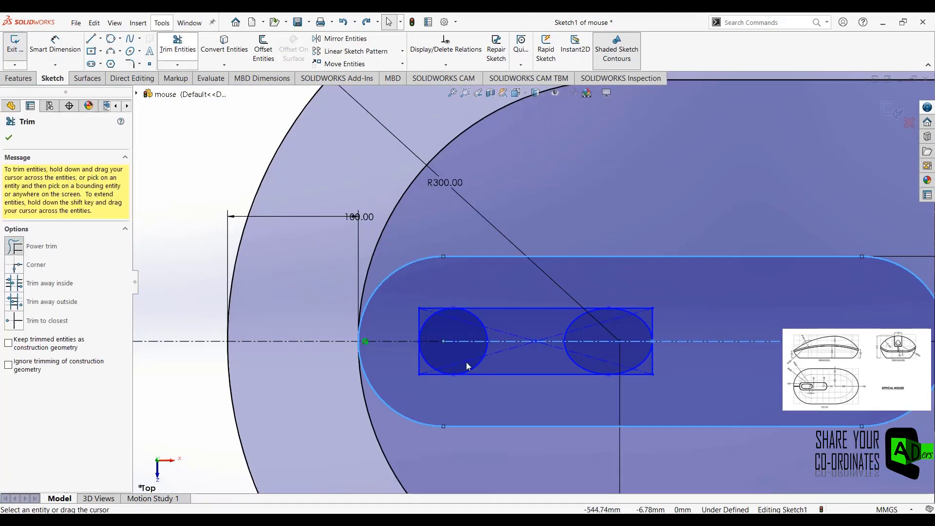
pyautogui.scroll(-4, 447, 300)
pyautogui.scroll(3, 448, 302)
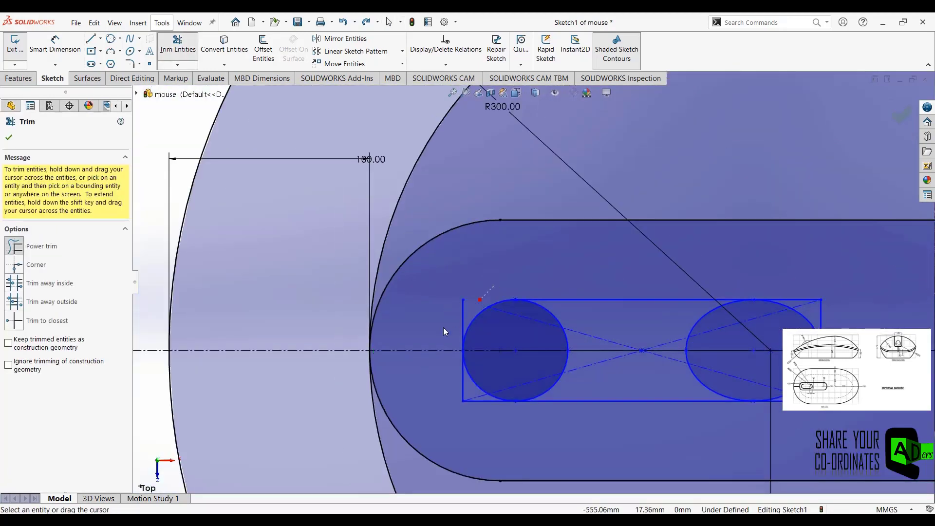
pyautogui.moveTo(494, 285); pyautogui.dragTo(498, 411)
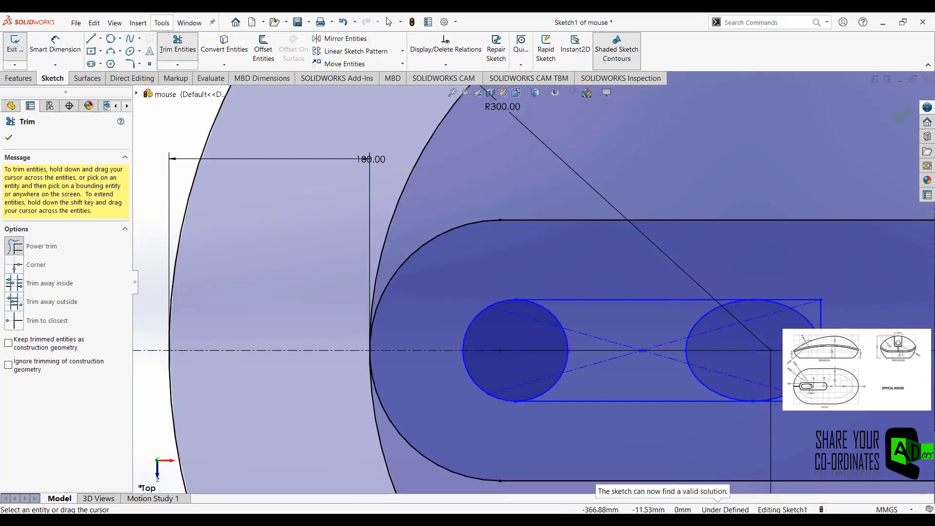
pyautogui.moveTo(737, 418); pyautogui.dragTo(835, 323)
pyautogui.moveTo(764, 270); pyautogui.dragTo(841, 318)
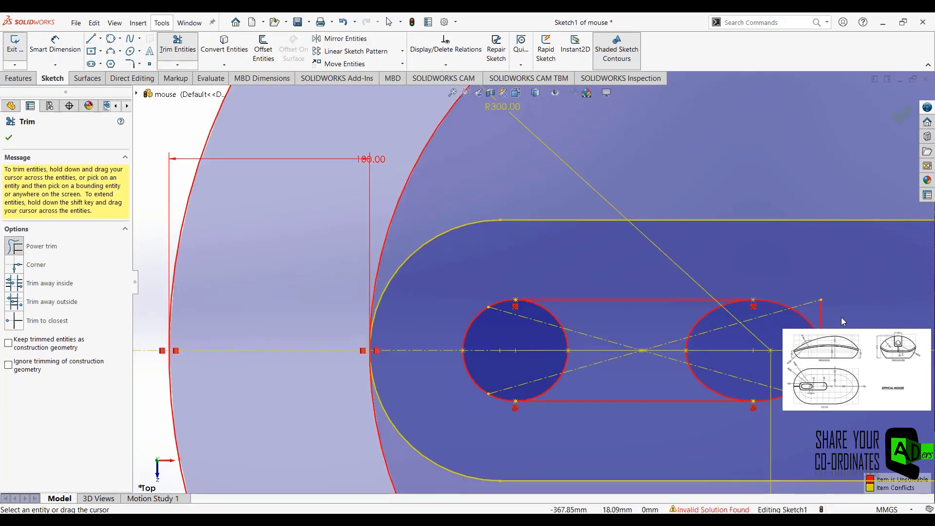
pyautogui.click(820, 314)
pyautogui.scroll(-2, 683, 318)
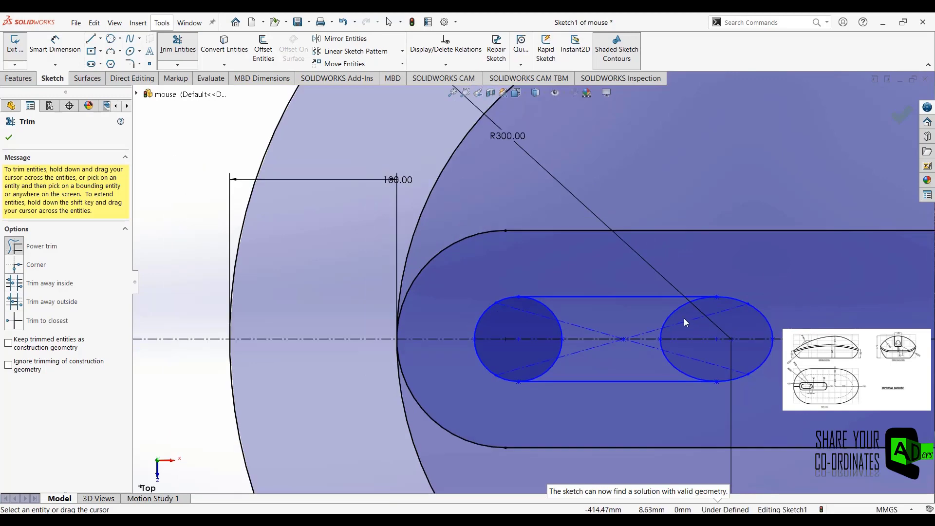
pyautogui.scroll(-2, 586, 309)
# Trim the remaining circle arcs and lower construction line inside the slot.
pyautogui.moveTo(587, 310); pyautogui.dragTo(620, 312)
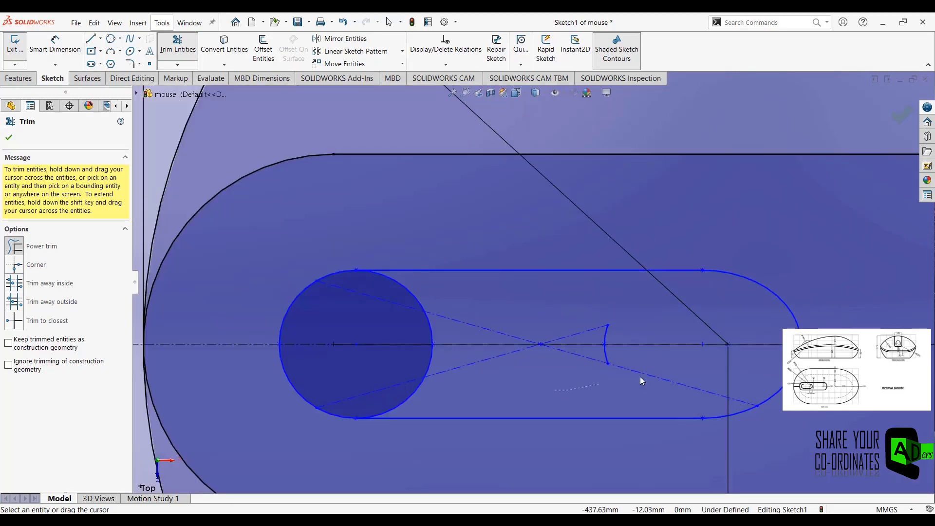
pyautogui.moveTo(660, 376); pyautogui.dragTo(619, 360)
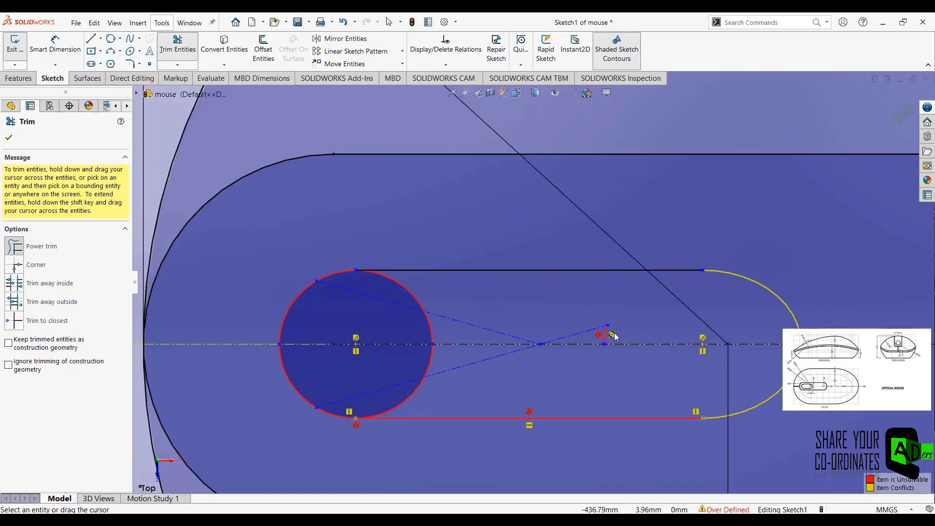
pyautogui.moveTo(398, 364); pyautogui.dragTo(466, 395)
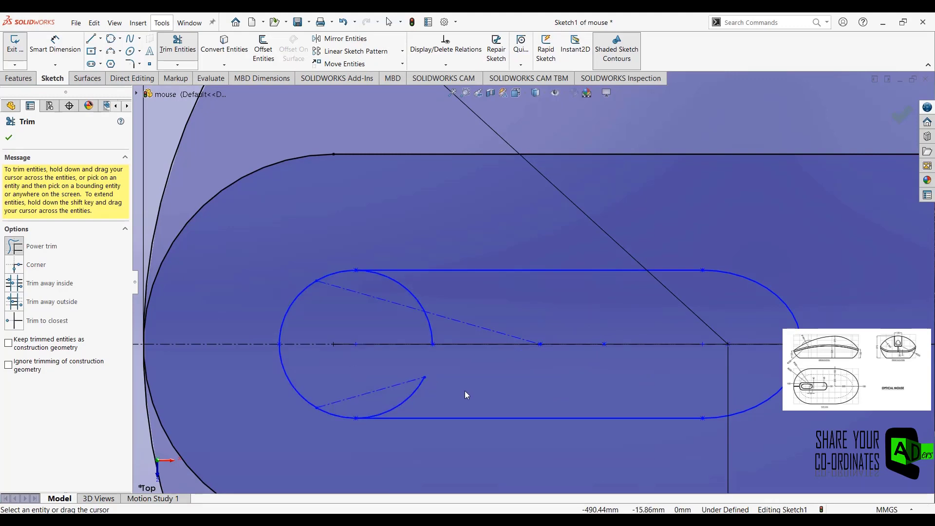
pyautogui.moveTo(354, 299); pyautogui.dragTo(504, 319)
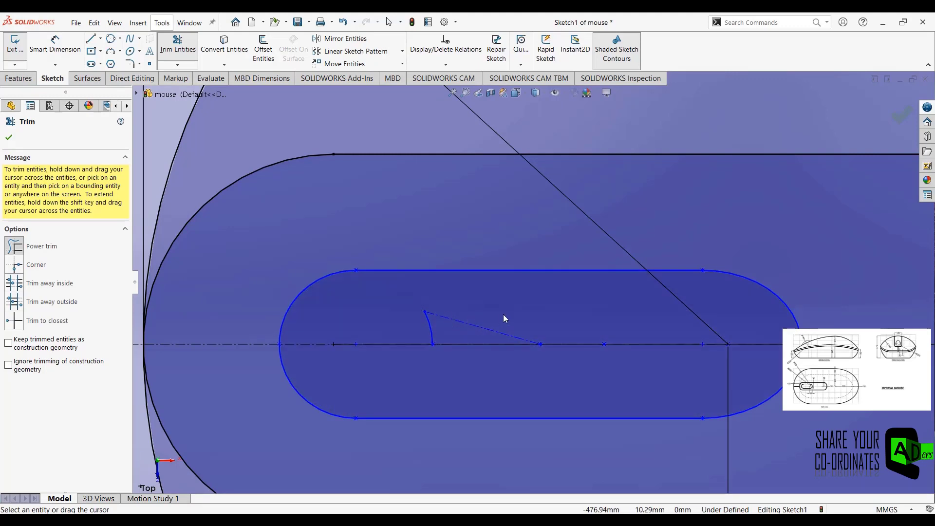
pyautogui.scroll(1, 478, 319)
pyautogui.scroll(2, 487, 356)
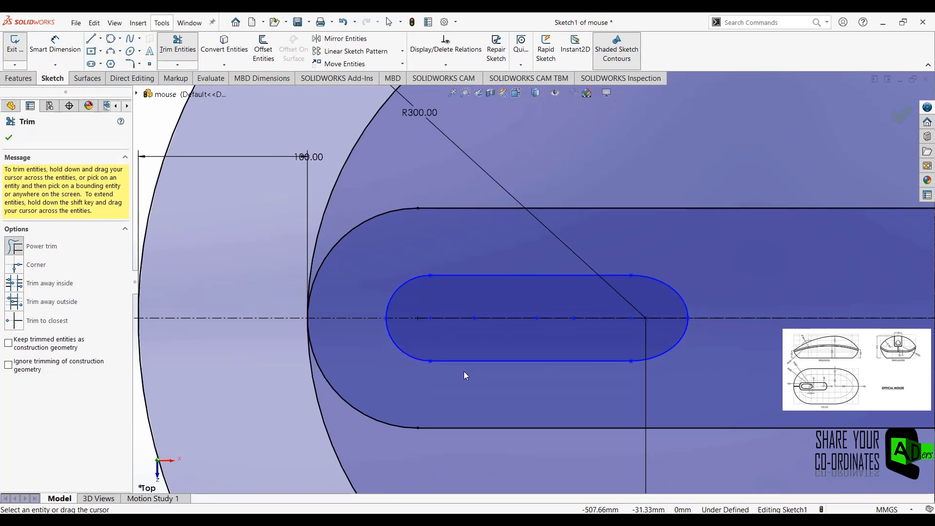
pyautogui.scroll(1, 481, 378)
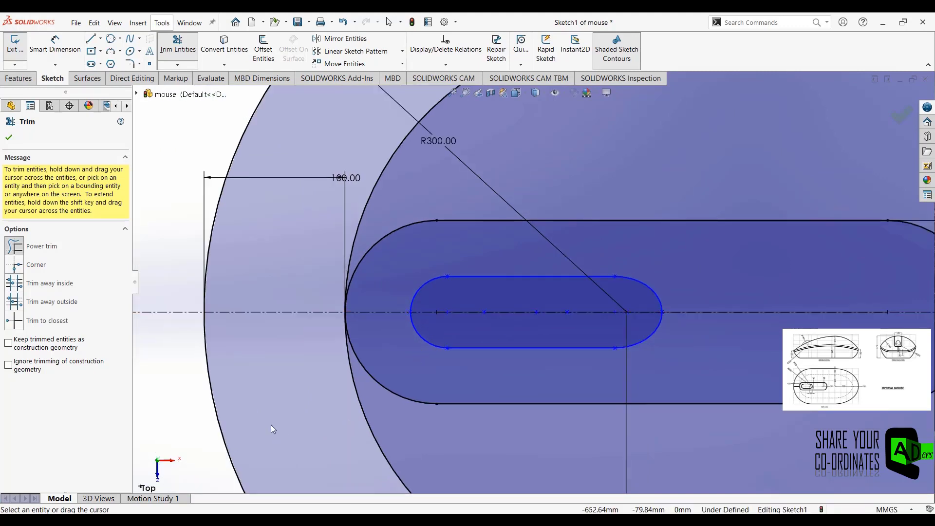
# Dimension the inner slot's left and right ends at 55 mm each.
pyautogui.press('d')
pyautogui.click(447, 312)
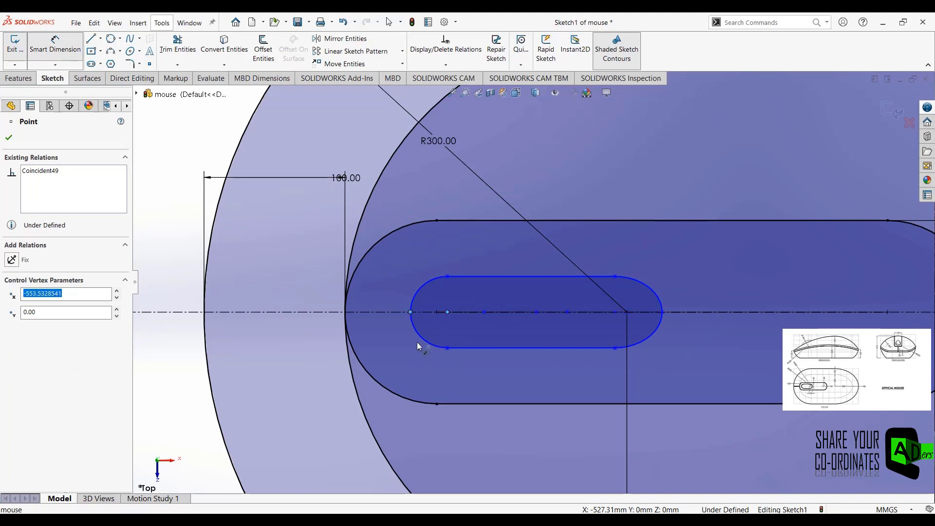
pyautogui.click(430, 379)
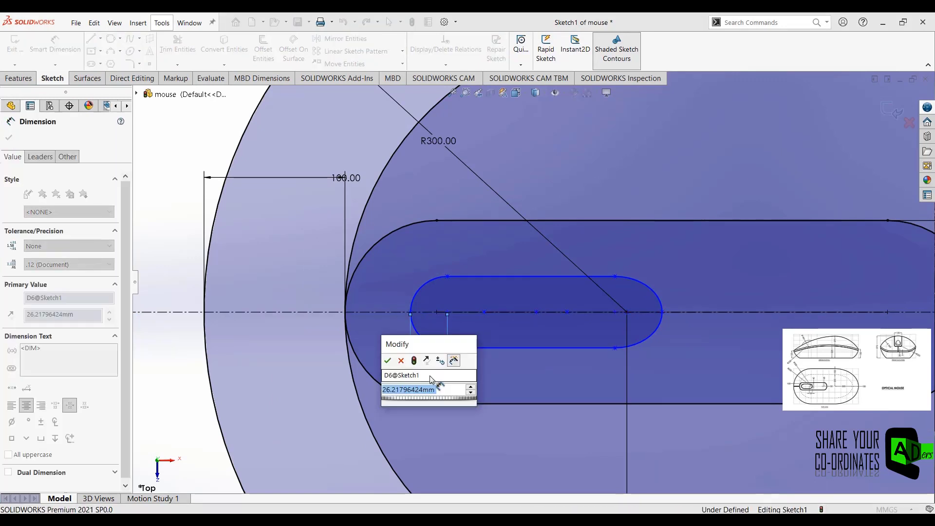
pyautogui.write('55')
pyautogui.press('Return')
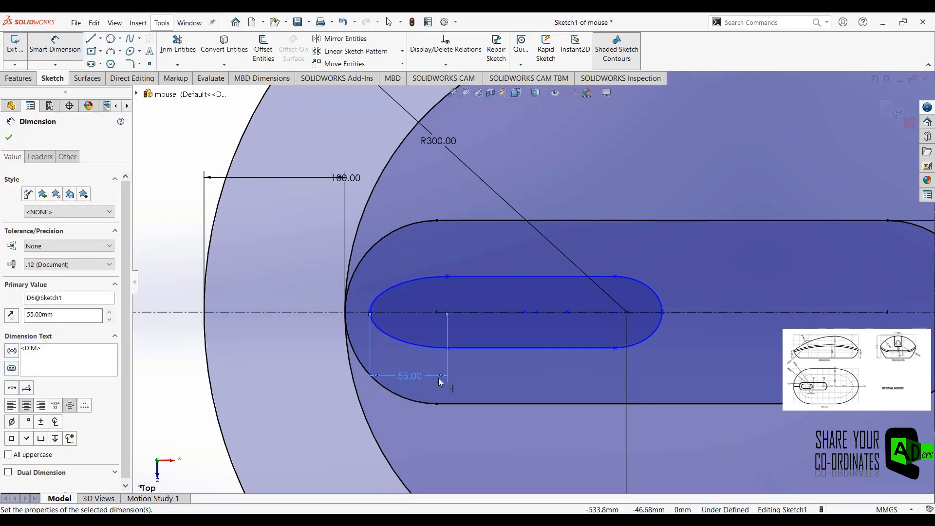
pyautogui.click(615, 312)
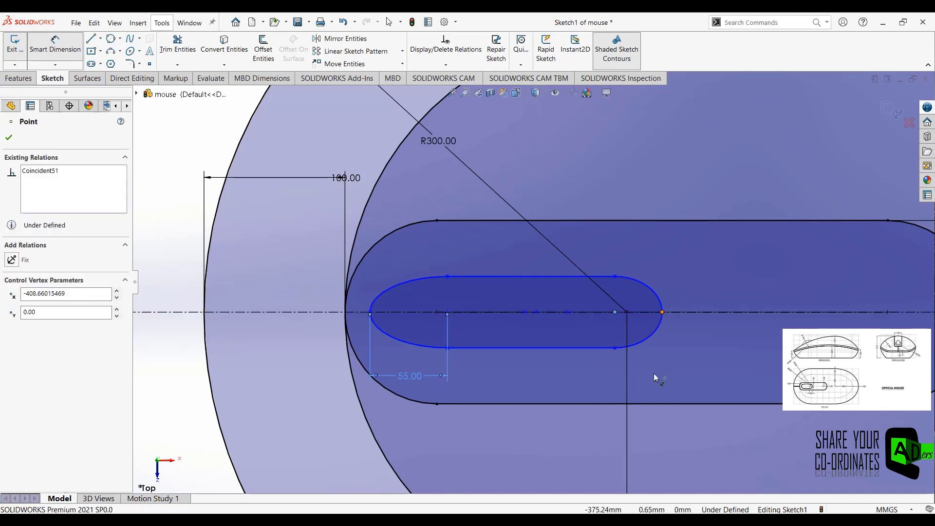
pyautogui.click(639, 382)
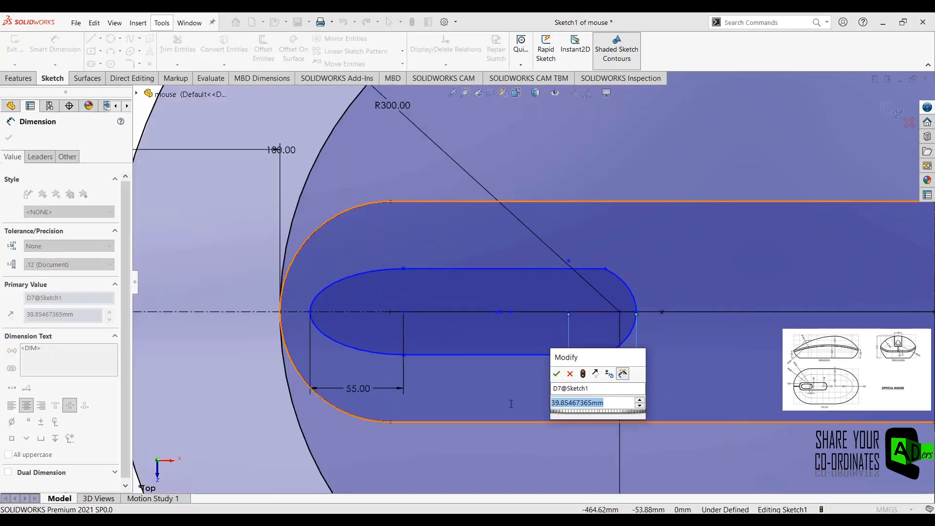
pyautogui.write('55')
pyautogui.press('Return')
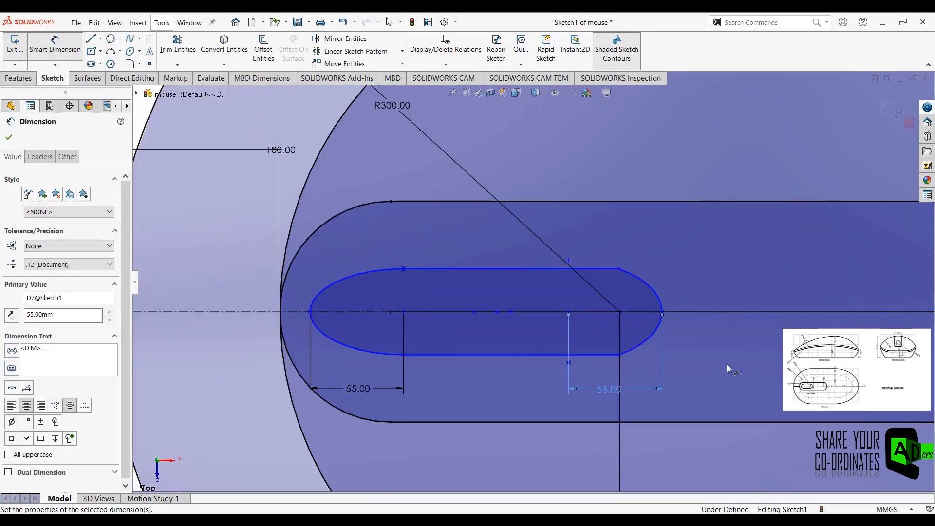
pyautogui.click(726, 349)
pyautogui.press('Escape')
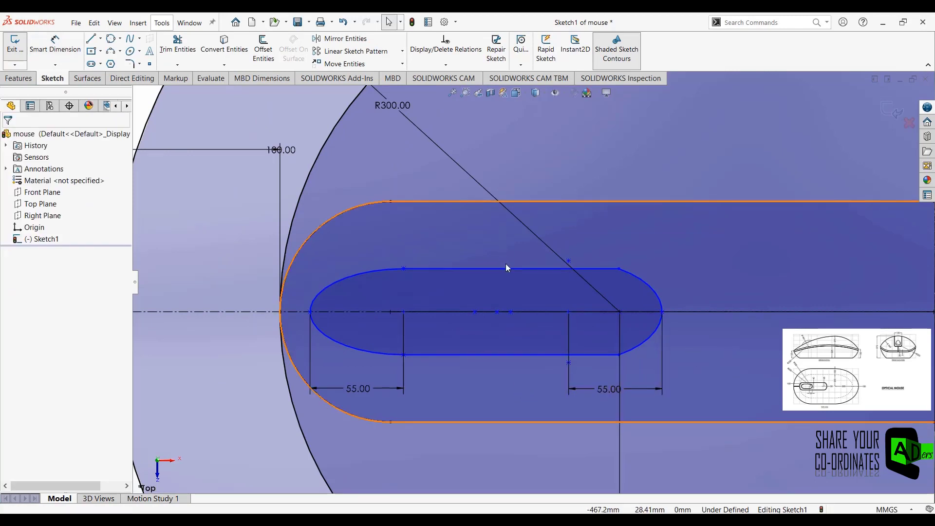
# Zoom out and check the slot's centerline and right-end point.
pyautogui.click(515, 311)
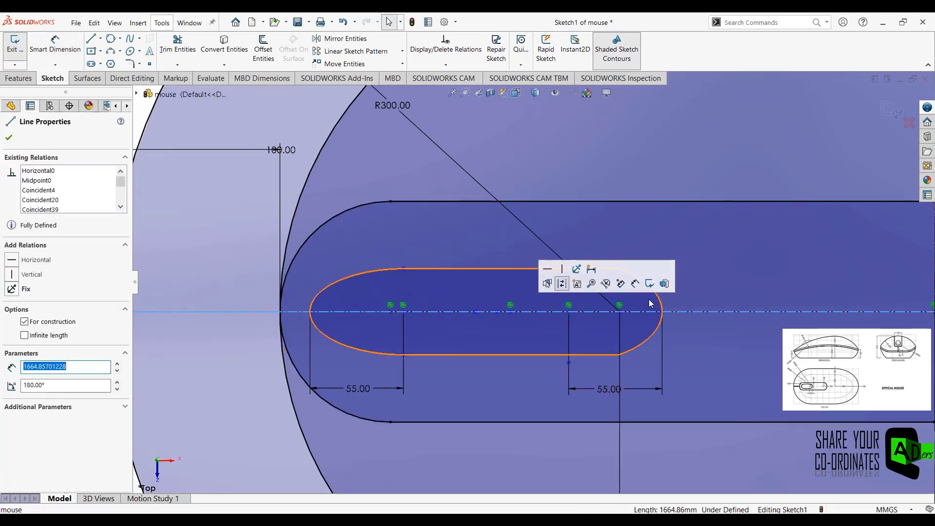
pyautogui.click(226, 314)
pyautogui.press('z')
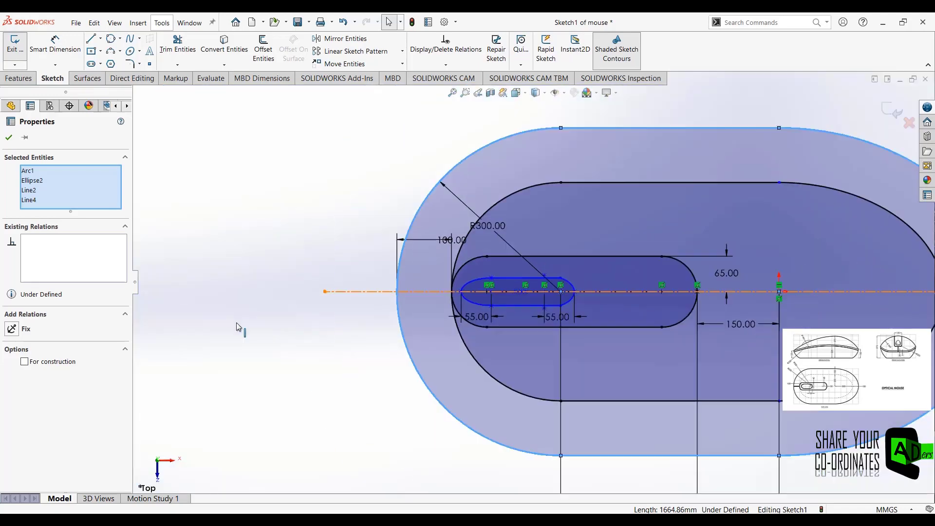
pyautogui.click(361, 236)
pyautogui.scroll(3, 564, 292)
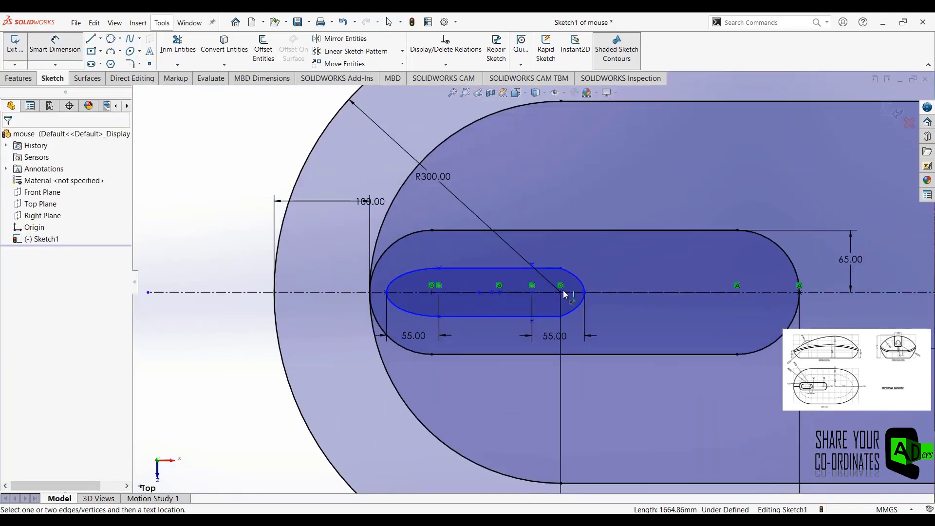
pyautogui.scroll(3, 493, 289)
pyautogui.scroll(2, 494, 290)
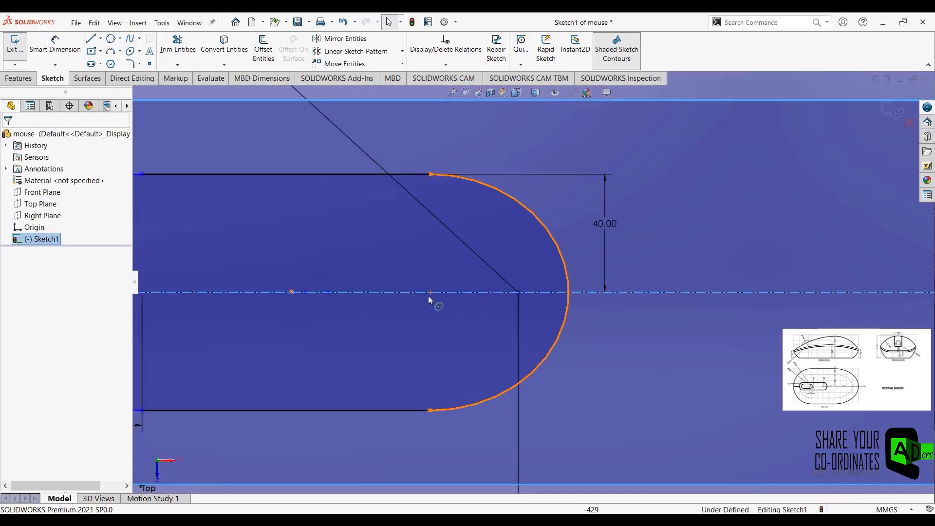
pyautogui.click(430, 292)
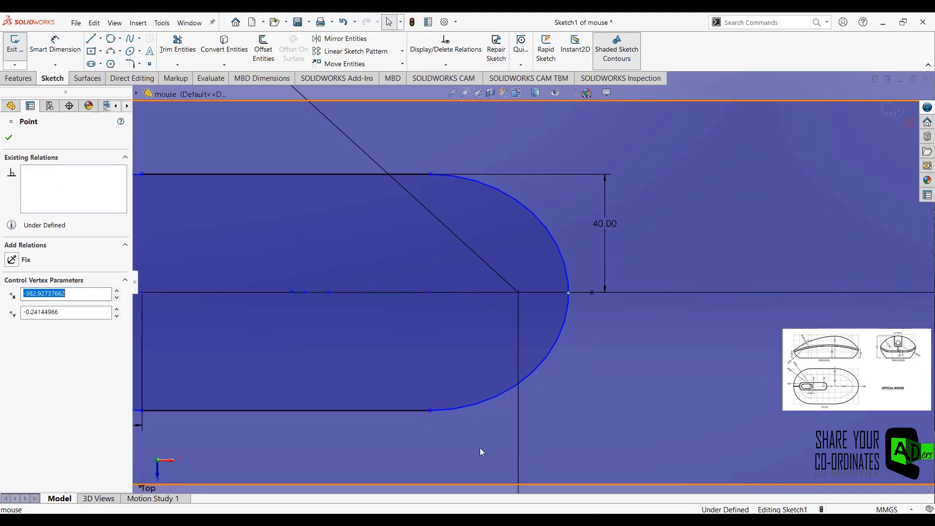
pyautogui.scroll(-1, 483, 352)
pyautogui.press('Escape')
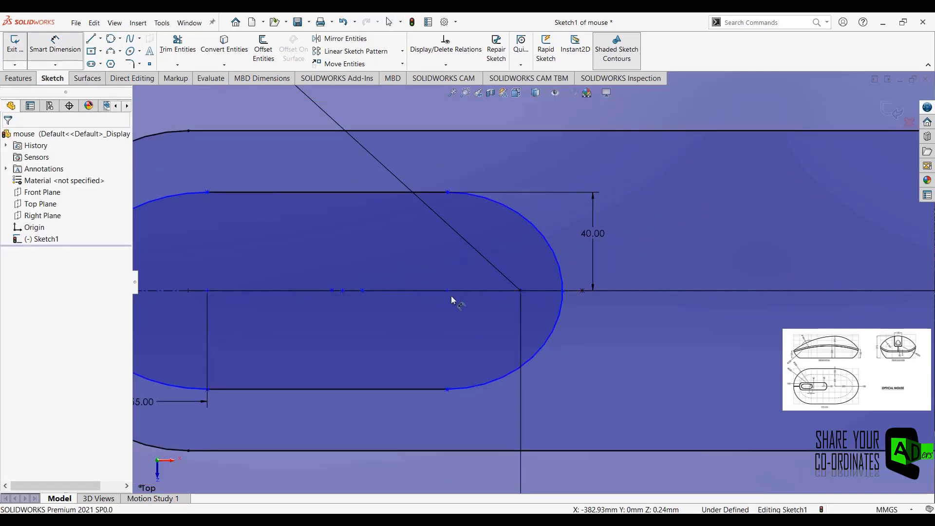
# Add a 55 mm horizontal dimension from the inner centre point to the arc endpoint.
pyautogui.click(561, 296)
pyautogui.click(447, 290)
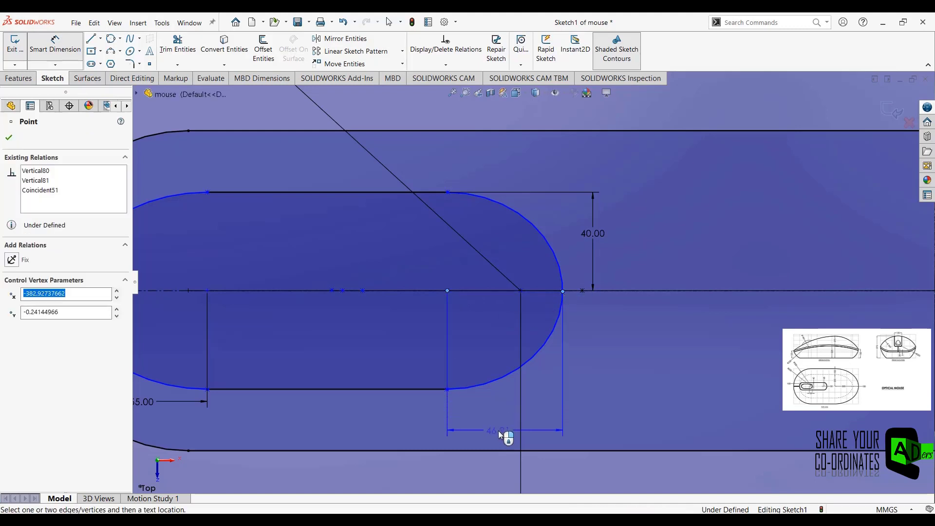
pyautogui.click(500, 432)
pyautogui.write('55')
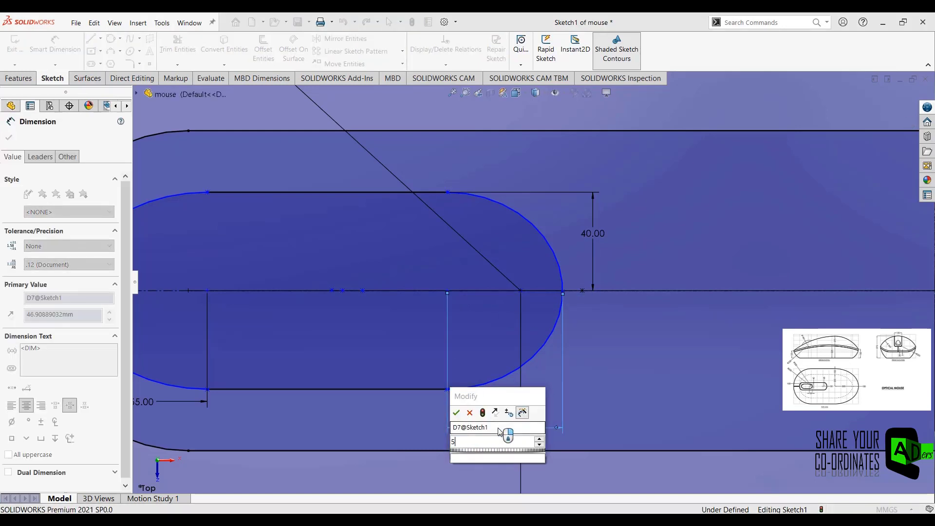
pyautogui.press('Return')
pyautogui.press('z')
pyautogui.press('z')
pyautogui.press('z')
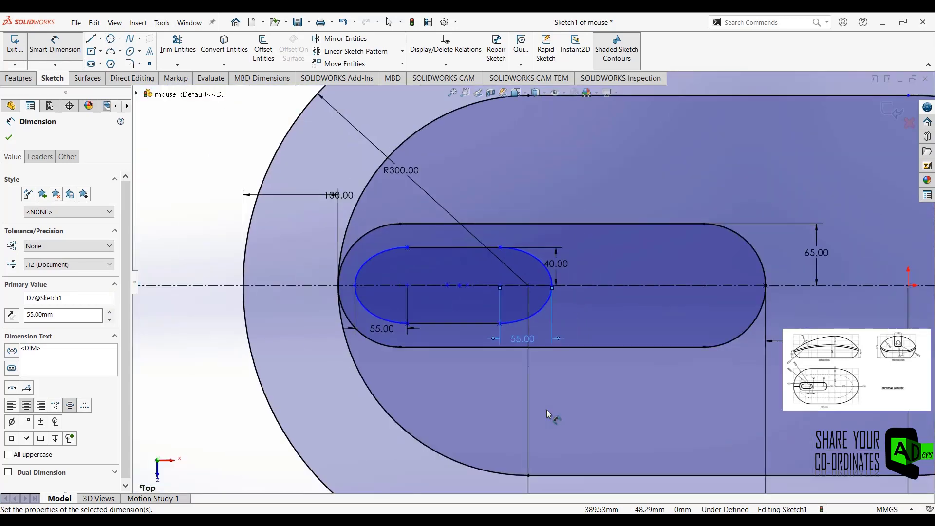
pyautogui.click(214, 376)
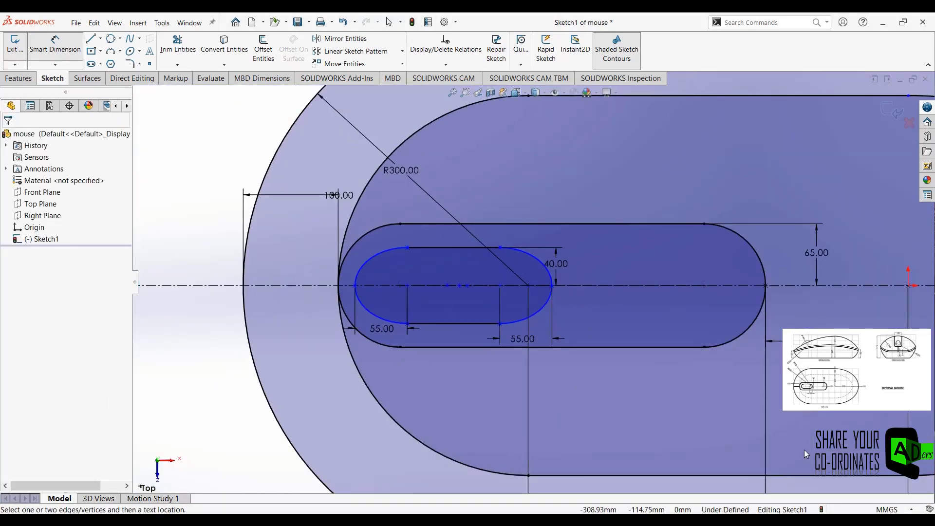
pyautogui.hotkey('shift', 'z')
# Position the inner slot's left end 130 mm from the outer arc.
pyautogui.press('z')
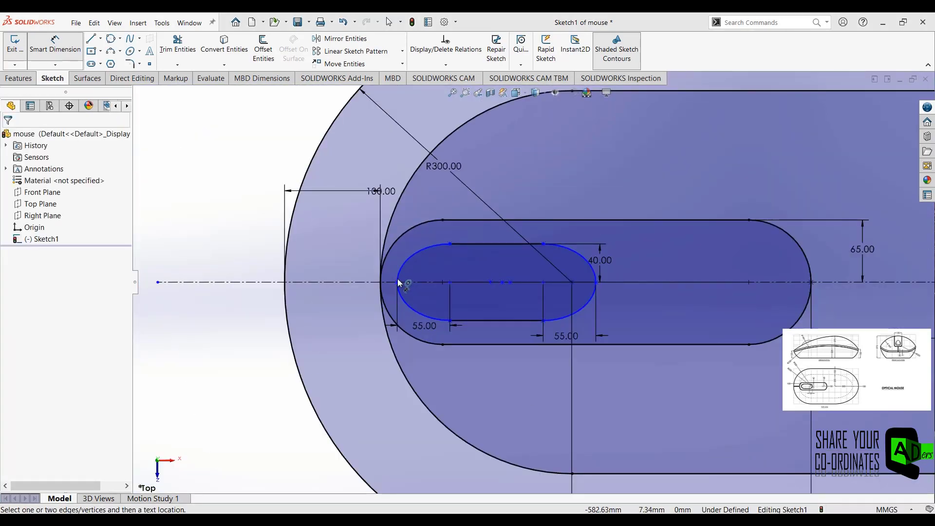
pyautogui.click(397, 283)
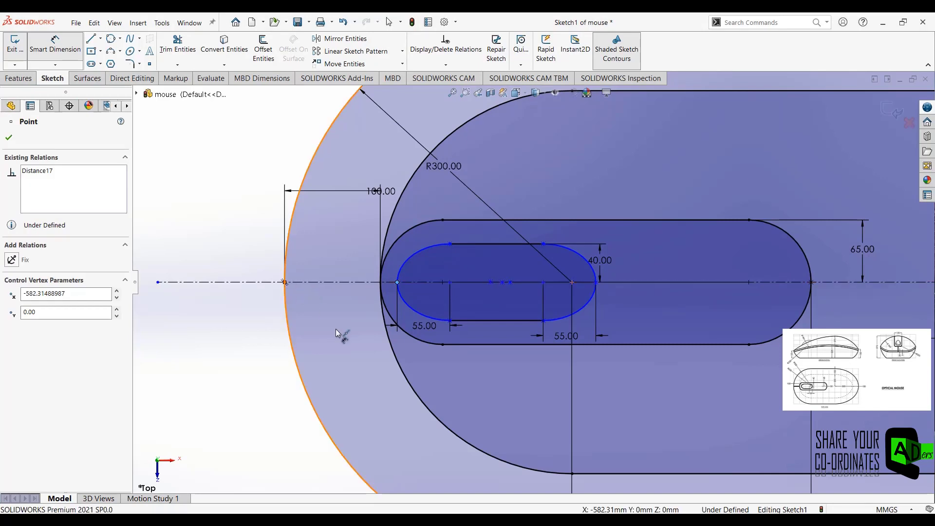
pyautogui.click(290, 333)
pyautogui.click(339, 361)
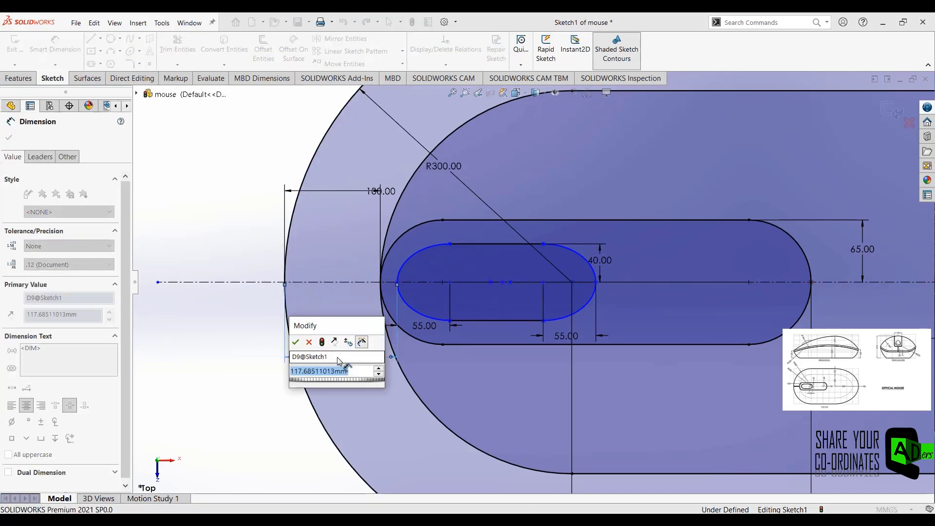
pyautogui.write('130')
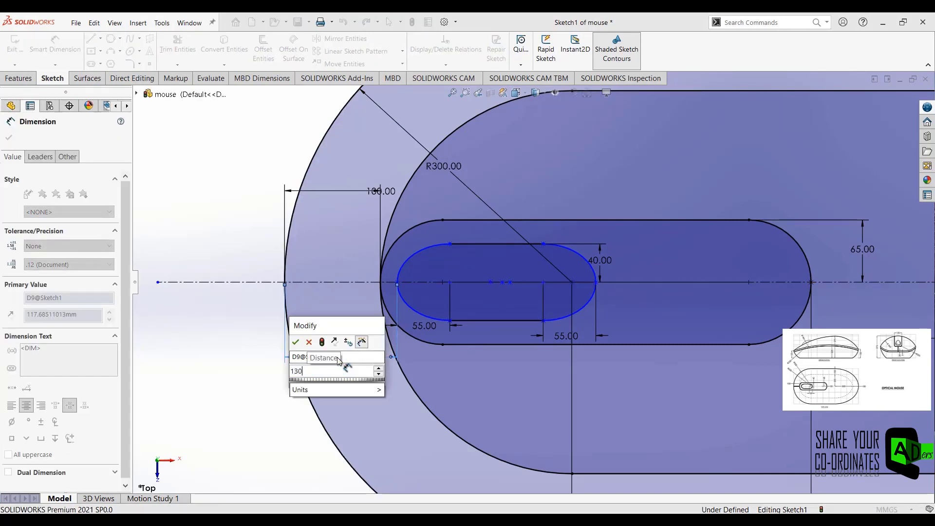
pyautogui.press('Return')
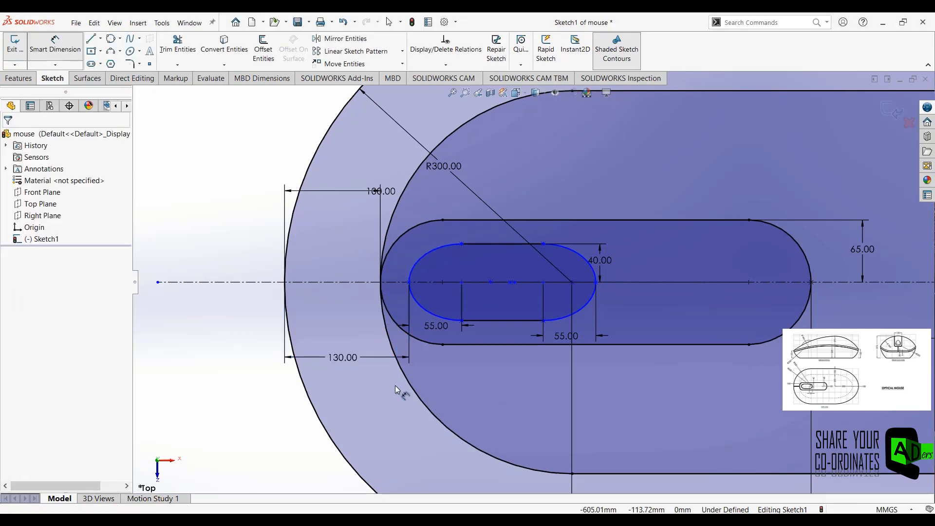
# Dimension the inner slot's centre points 100 mm apart.
pyautogui.click(461, 282)
pyautogui.click(381, 282)
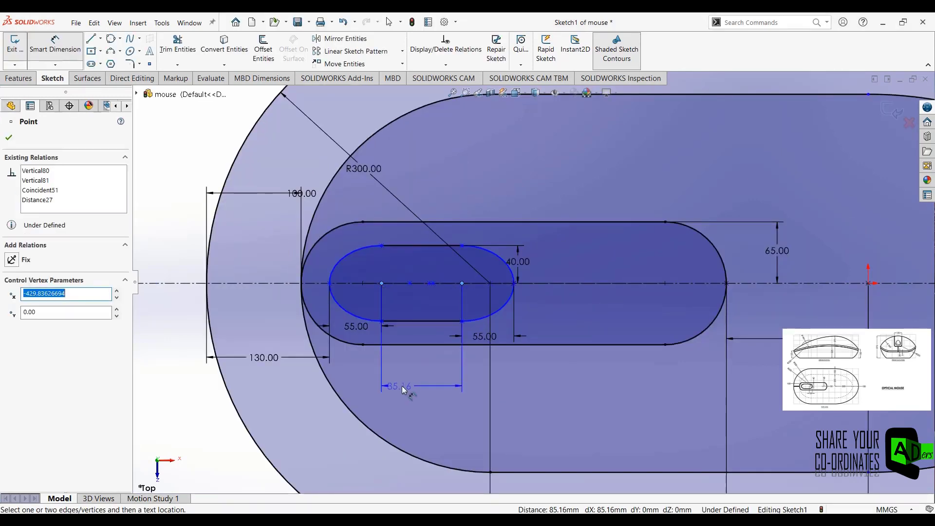
pyautogui.click(416, 386)
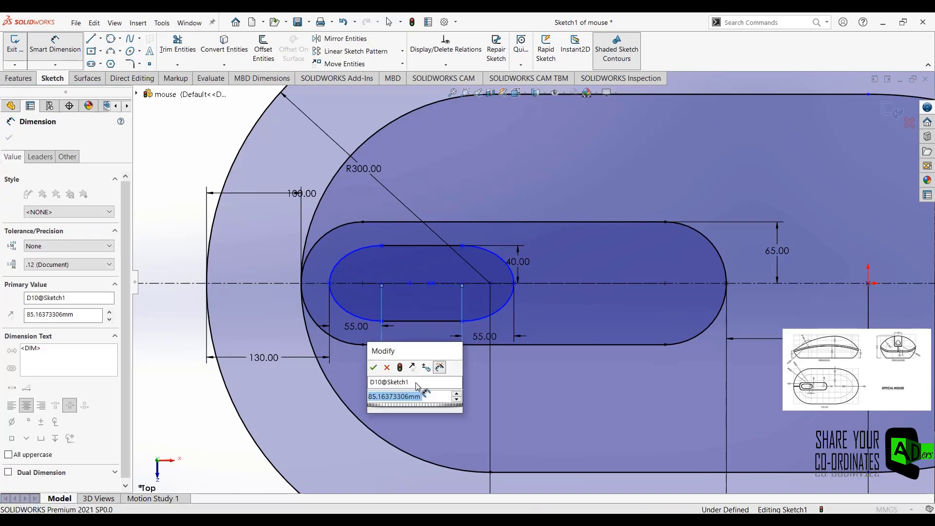
pyautogui.write('100')
pyautogui.press('Return')
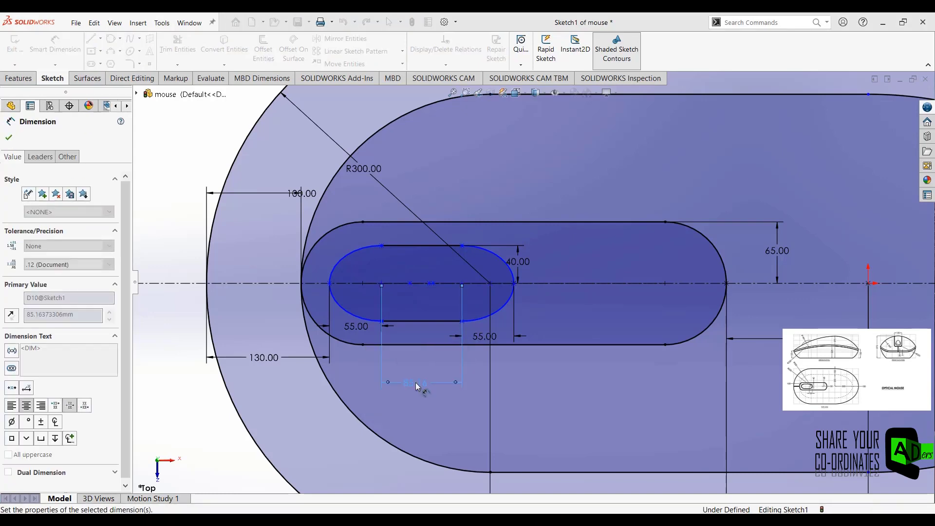
pyautogui.press('Escape')
pyautogui.press('f')
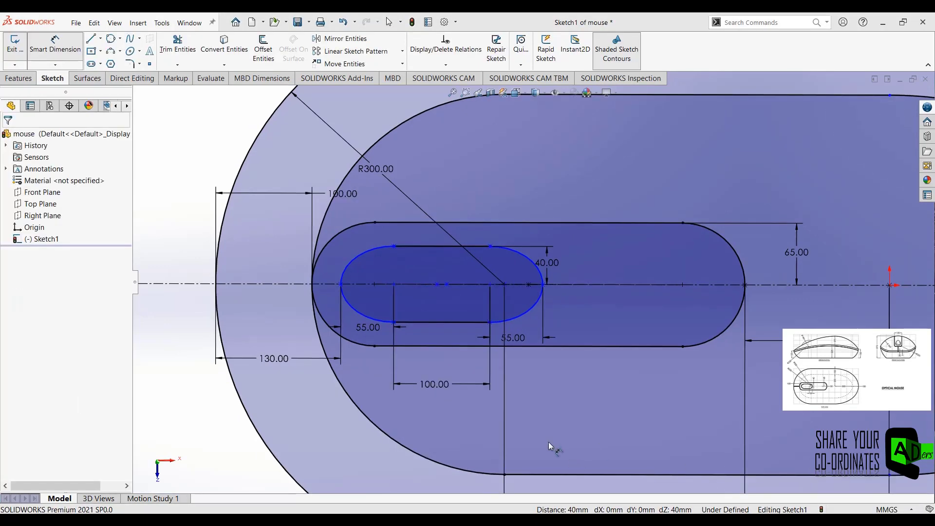
pyautogui.moveTo(465, 370); pyautogui.dragTo(726, 275, button='middle')
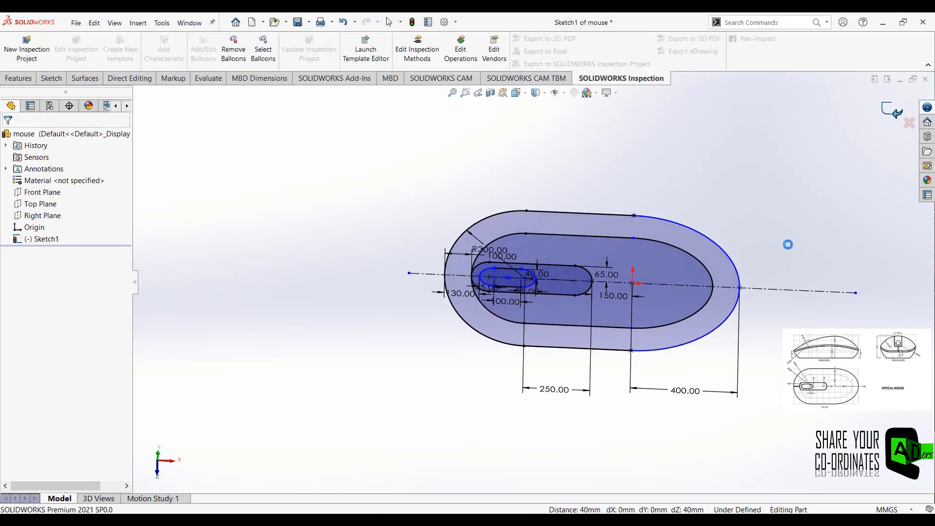
# Start a sketch on the Front Plane and draw a midpoint line centred on the origin.
pyautogui.press('Escape')
pyautogui.hotkey('ctrl', '5')
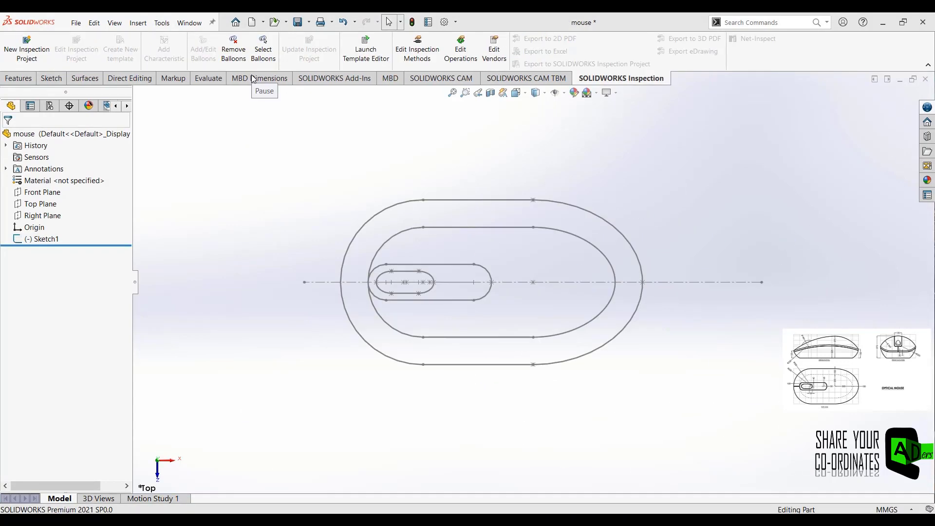
pyautogui.click(41, 192)
pyautogui.click(52, 175)
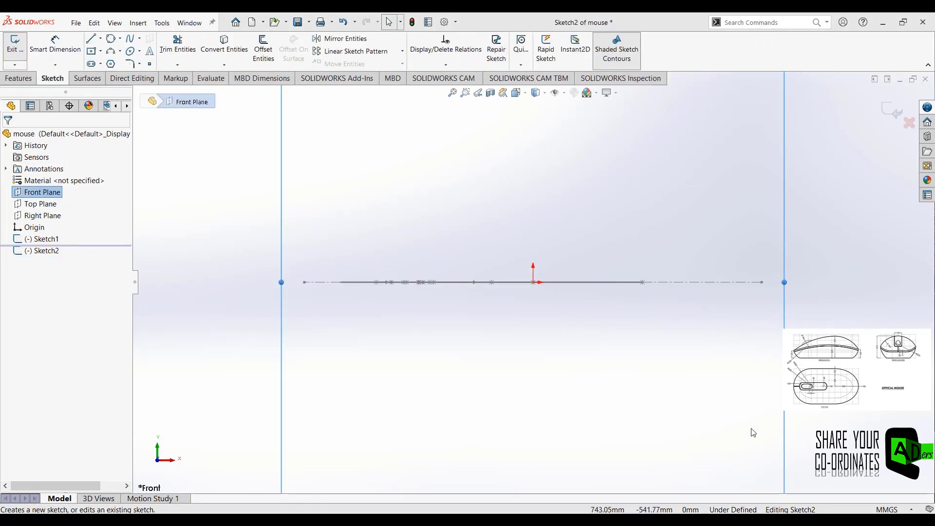
pyautogui.click(101, 39)
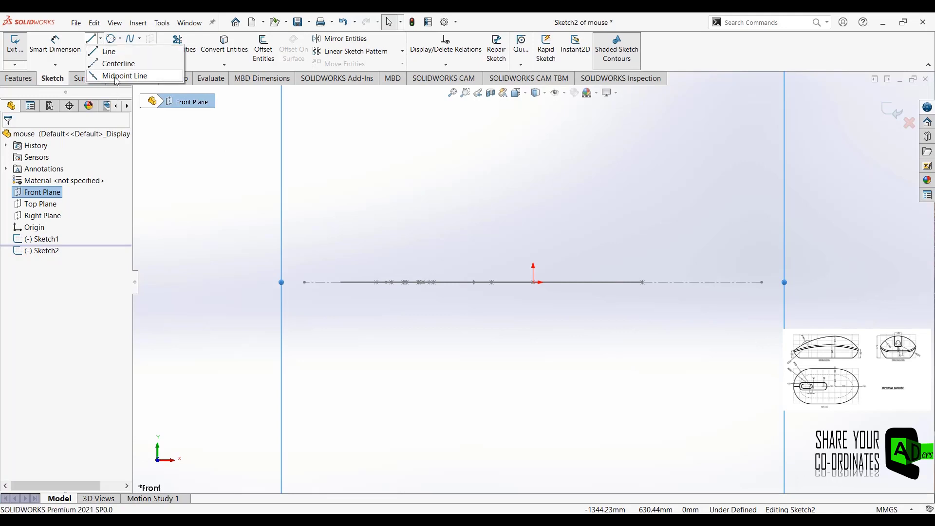
pyautogui.click(134, 76)
pyautogui.click(358, 281)
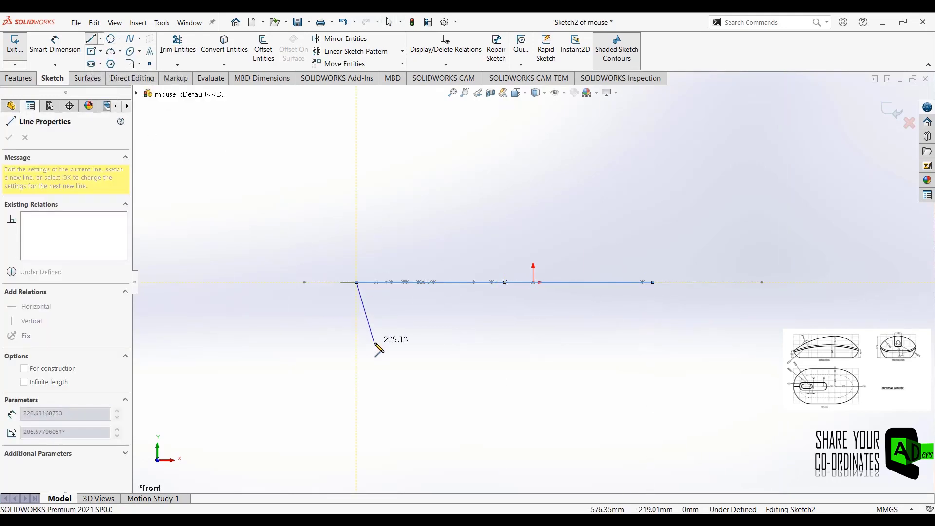
pyautogui.press('Escape')
# Dimension the line 900 mm long, its midpoint 150 mm from the origin.
pyautogui.press('d')
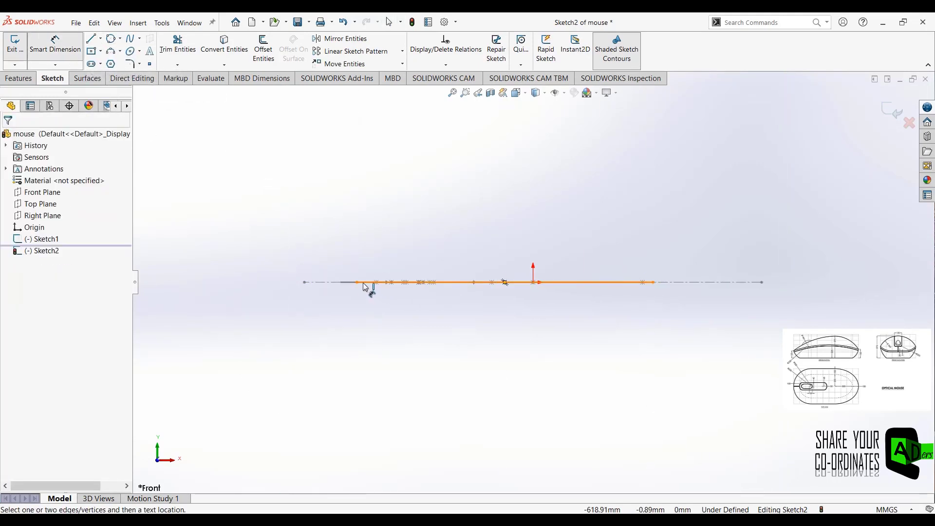
pyautogui.click(366, 288)
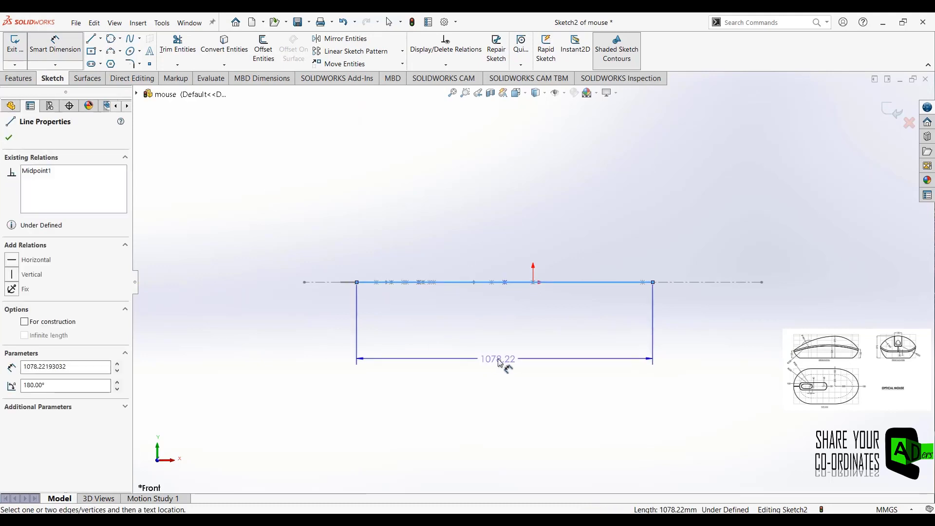
pyautogui.click(500, 363)
pyautogui.write('900')
pyautogui.press('Return')
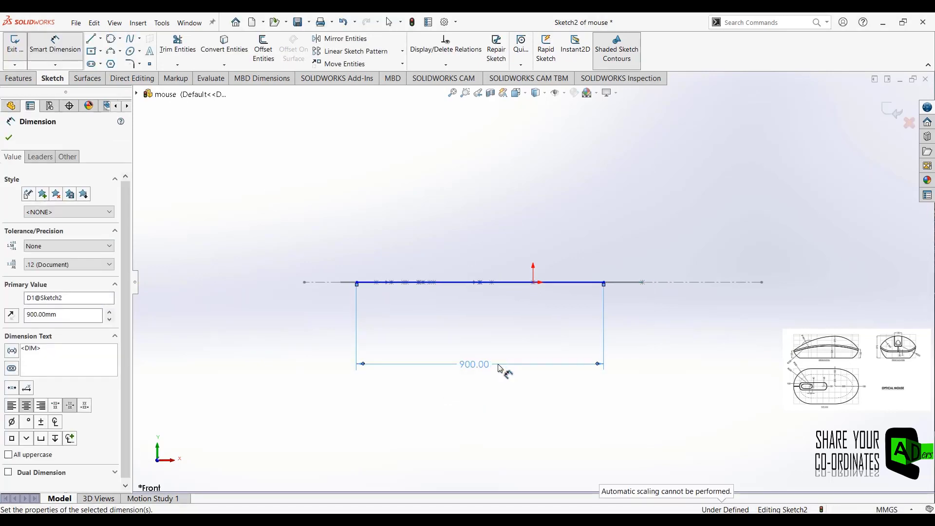
pyautogui.click(474, 287)
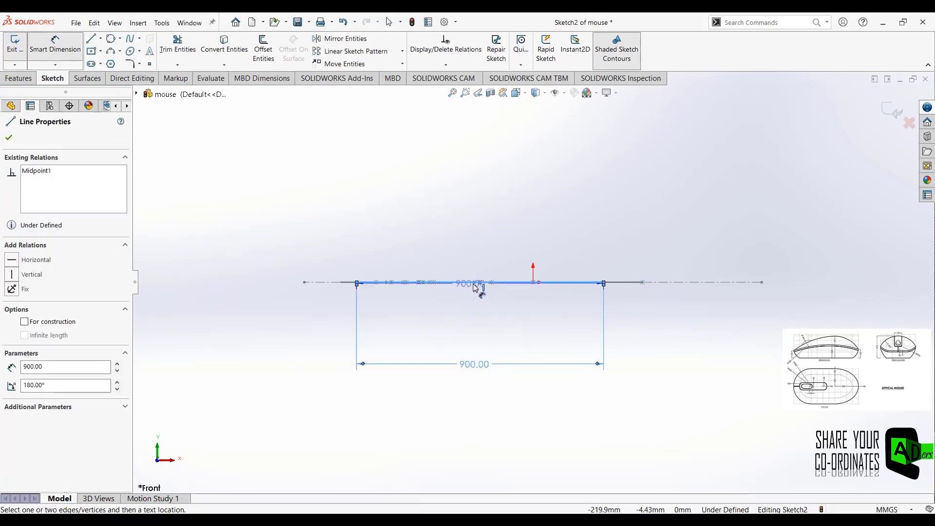
pyautogui.click(480, 282)
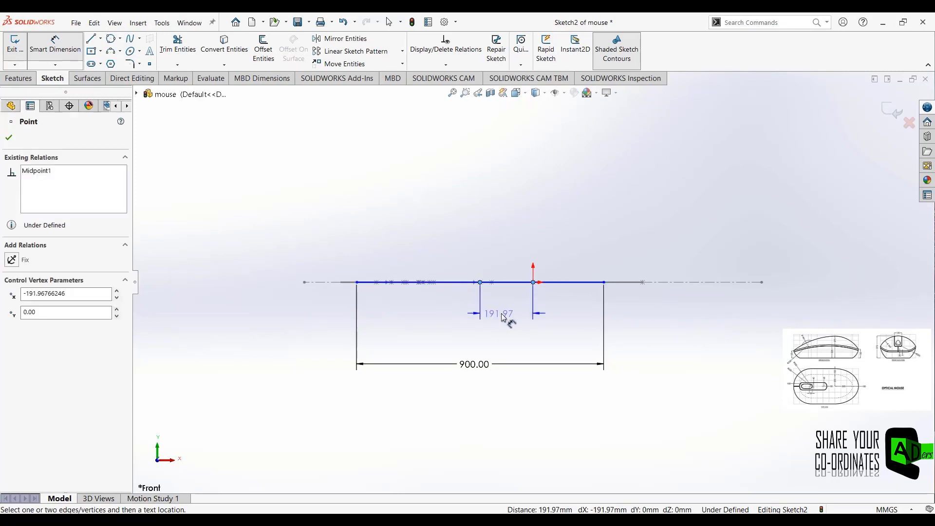
pyautogui.click(507, 320)
pyautogui.write('150')
pyautogui.press('Return')
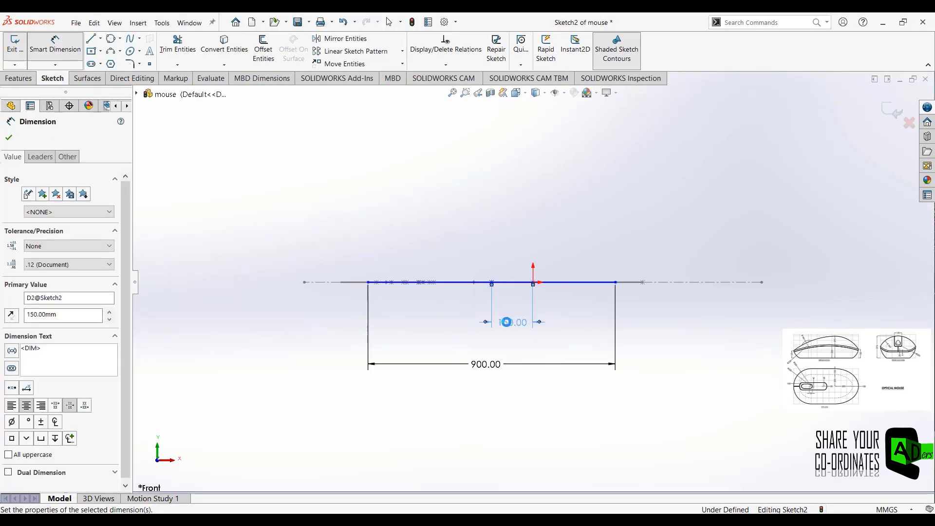
pyautogui.click(239, 390)
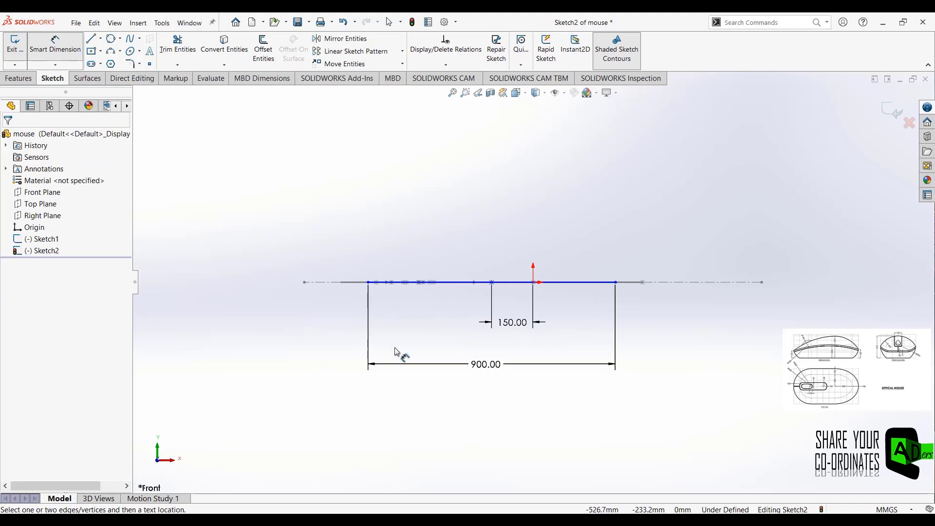
# Add a Horizontal relation to the 900 mm line to fully define it.
pyautogui.click(579, 283)
pyautogui.press('Escape')
pyautogui.press('Escape')
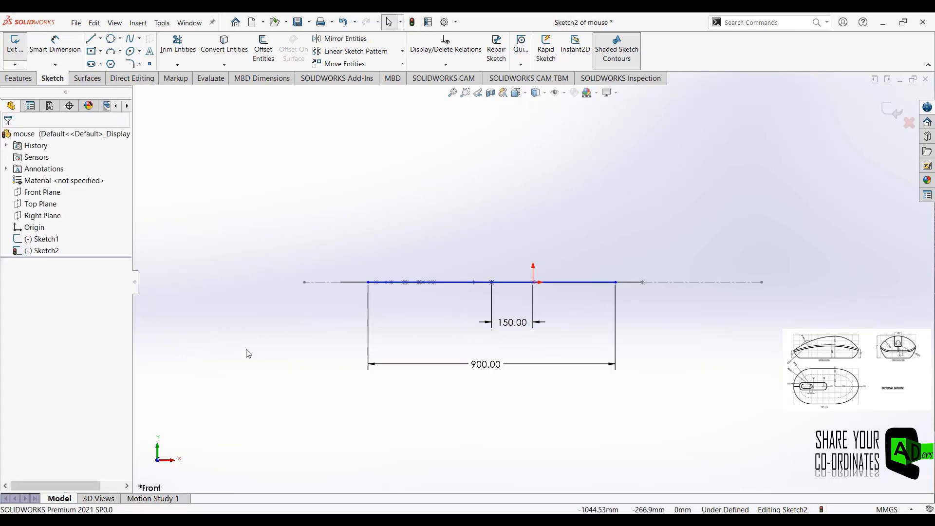
pyautogui.click(572, 284)
pyautogui.click(606, 249)
pyautogui.click(331, 373)
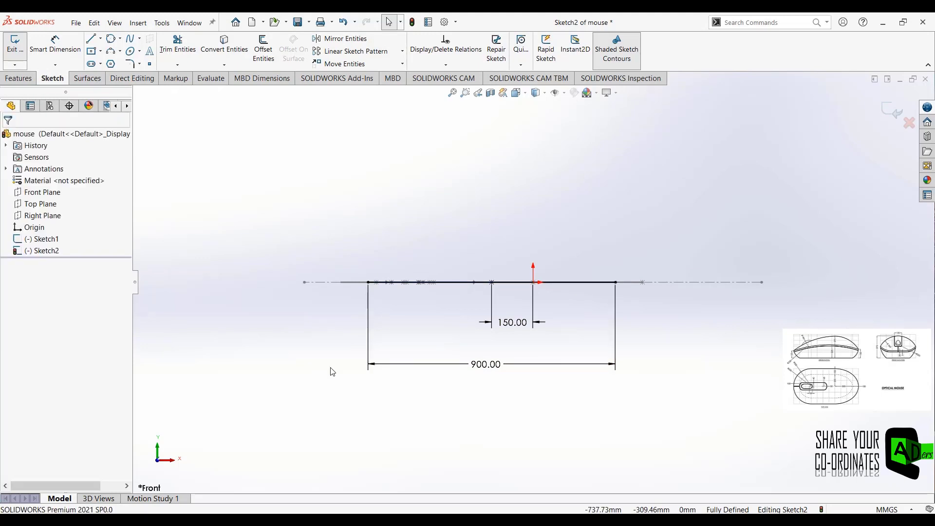
# Place two points above the line, each dimensioned 100 mm beyond its line end.
pyautogui.click(335, 214)
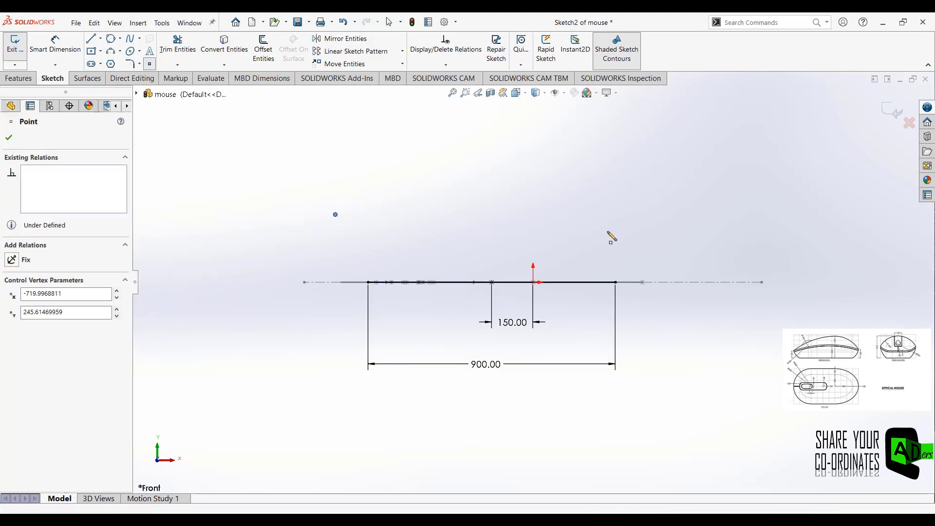
pyautogui.click(652, 214)
pyautogui.press('Escape')
pyautogui.press('d')
pyautogui.click(335, 215)
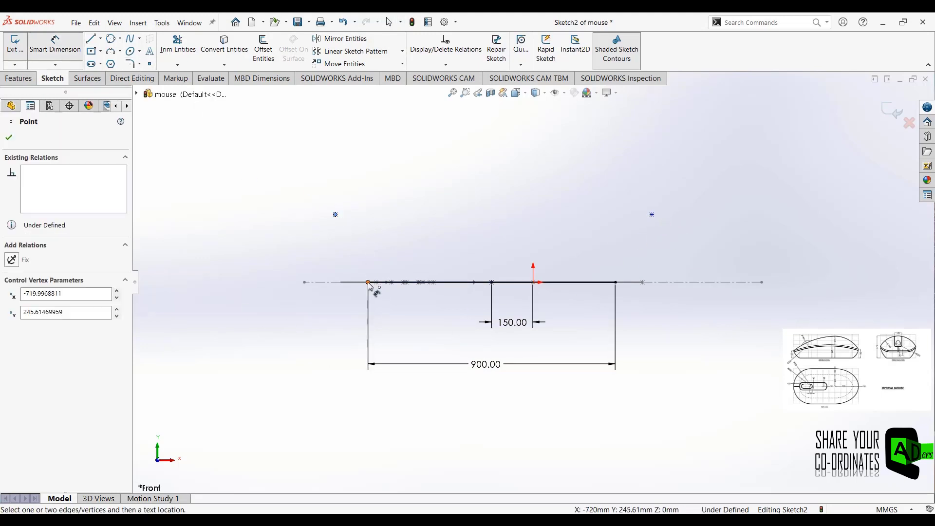
pyautogui.click(368, 283)
pyautogui.click(361, 373)
pyautogui.write('100')
pyautogui.press('Return')
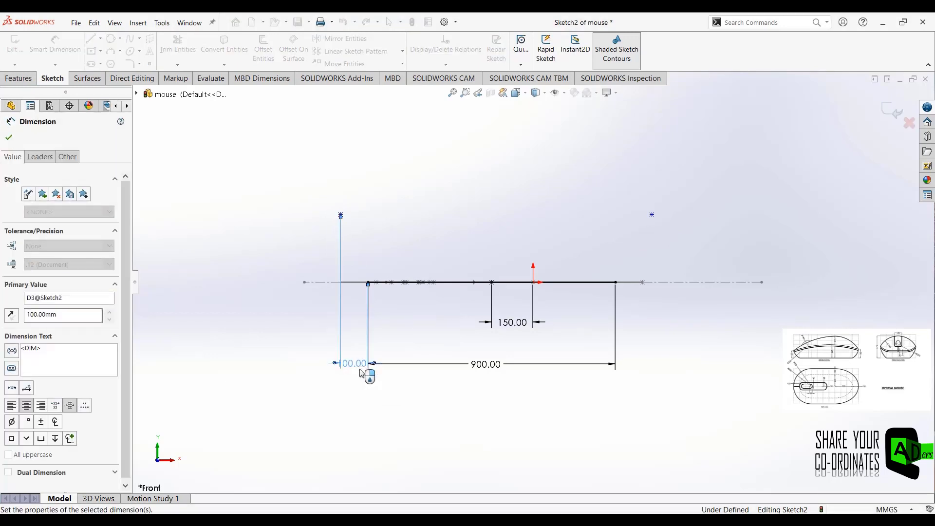
pyautogui.click(652, 214)
pyautogui.click(615, 281)
pyautogui.click(641, 363)
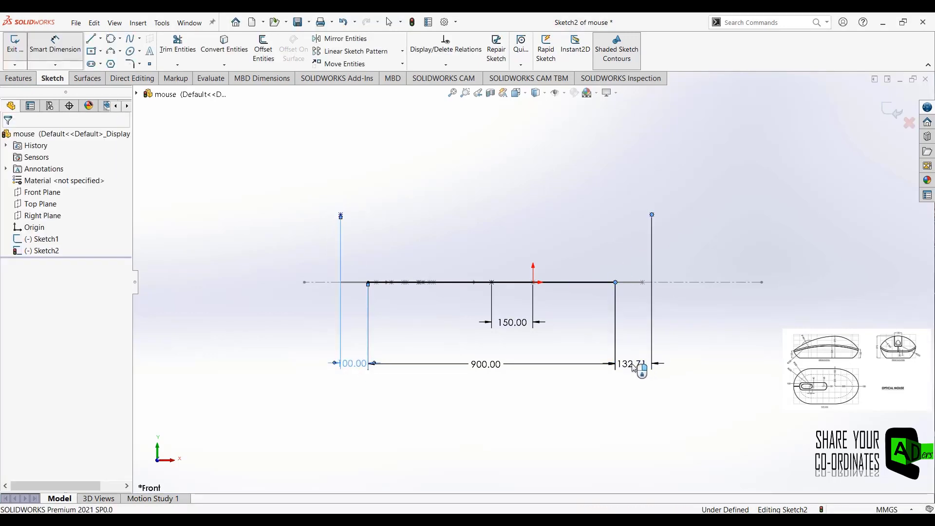
pyautogui.write('100')
pyautogui.press('Return')
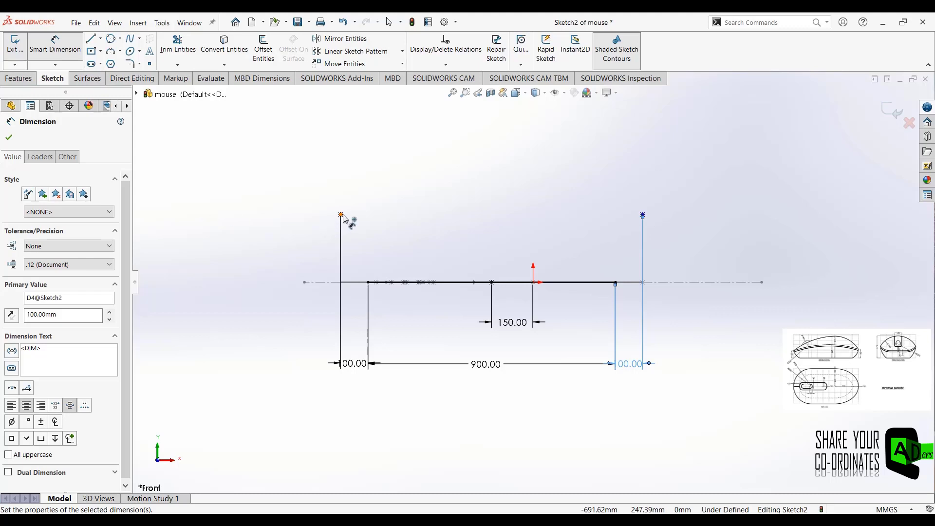
# Dimension the left point 125 mm high and the right point 150 mm high.
pyautogui.click(341, 215)
pyautogui.doubleClick(317, 258)
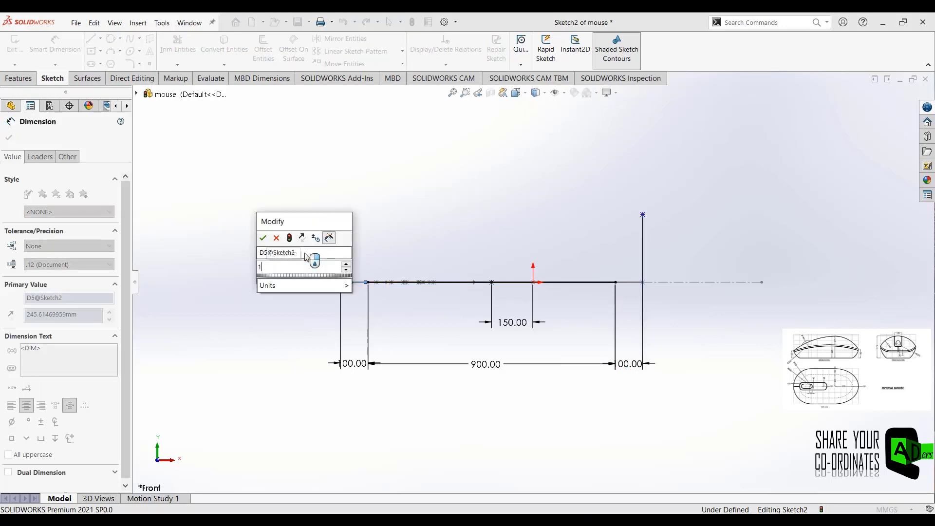
pyautogui.write('125')
pyautogui.press('Return')
pyautogui.click(642, 215)
pyautogui.click(625, 283)
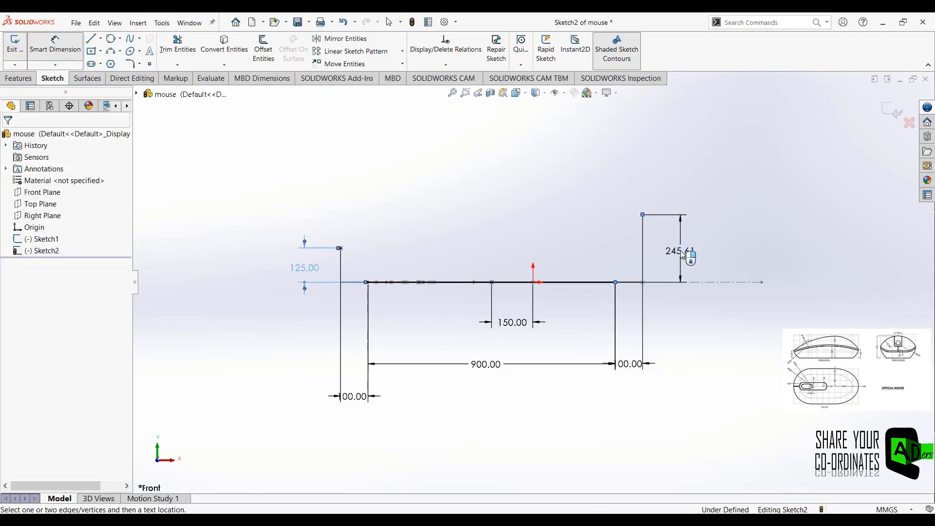
pyautogui.click(682, 257)
pyautogui.write('150')
pyautogui.press('Return')
pyautogui.press('Escape')
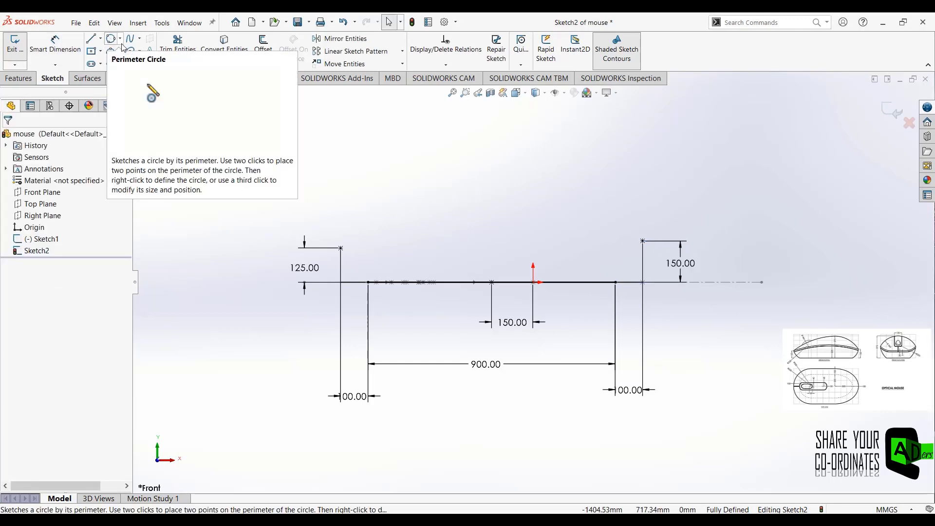
# Draw three-point arcs joining each line end to its raised point.
pyautogui.click(119, 51)
pyautogui.click(132, 89)
pyautogui.click(368, 282)
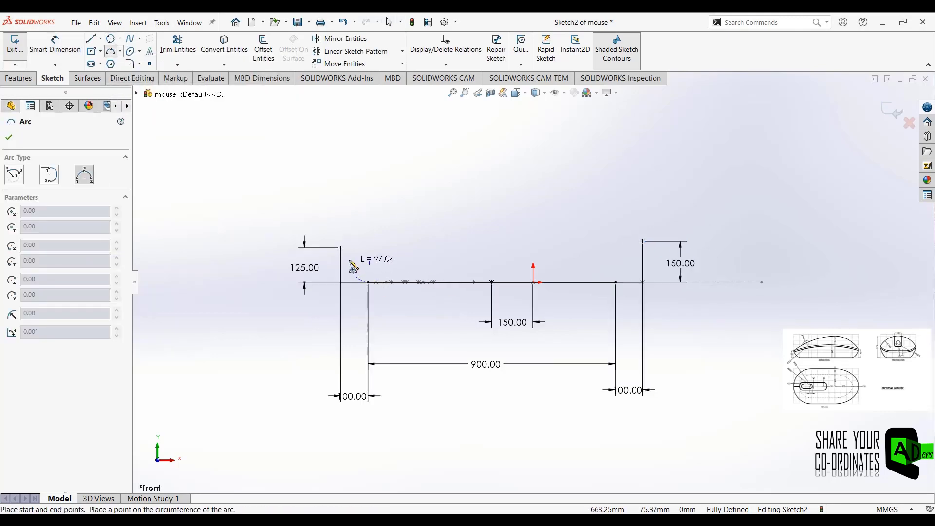
pyautogui.click(340, 248)
pyautogui.click(346, 271)
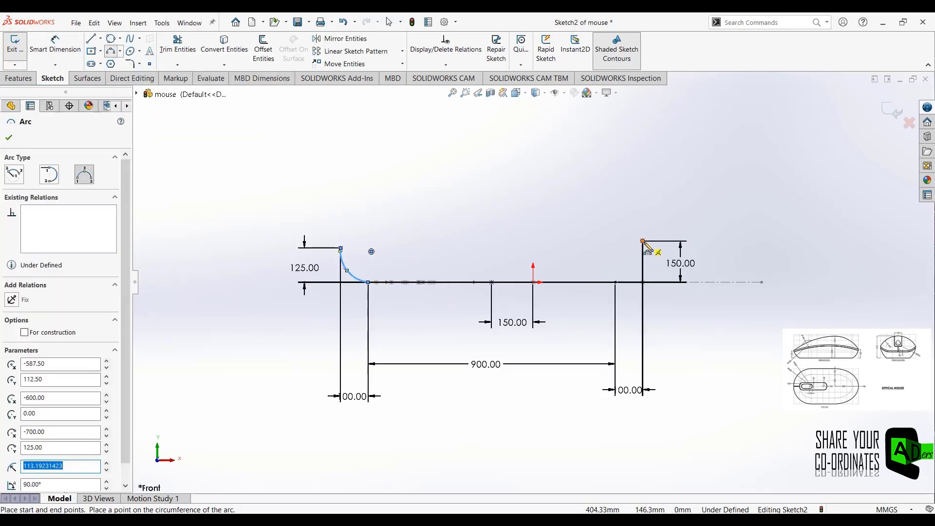
pyautogui.click(643, 241)
pyautogui.click(615, 282)
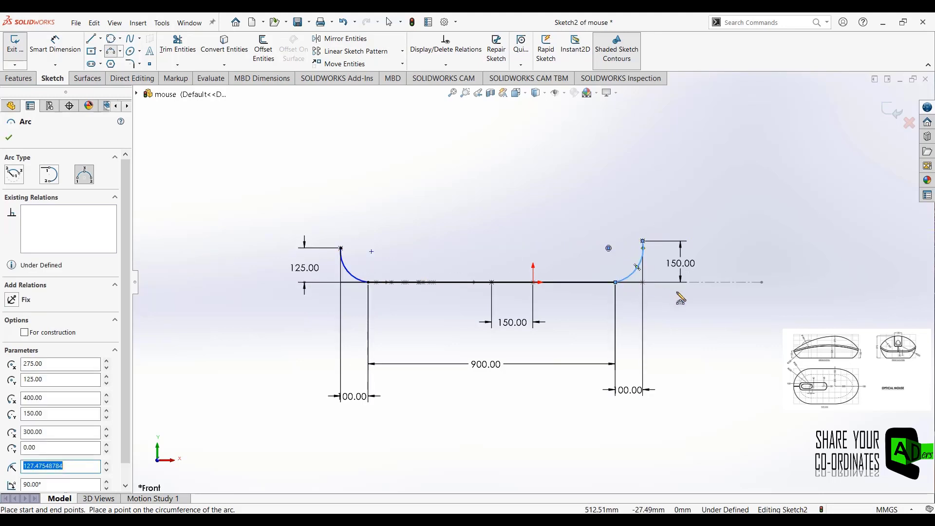
pyautogui.press('Escape')
# Dimension both corner arcs to a 230 mm radius.
pyautogui.press('d')
pyautogui.click(350, 275)
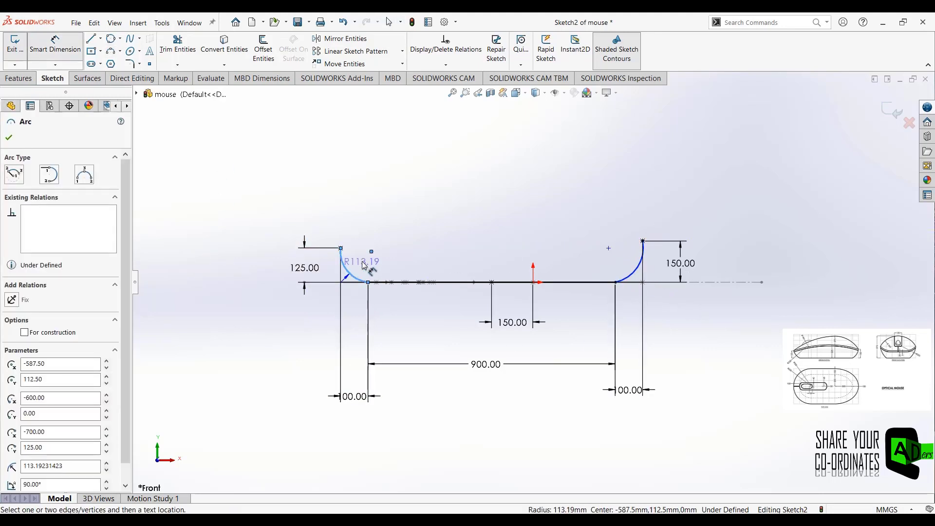
pyautogui.click(364, 265)
pyautogui.write('230')
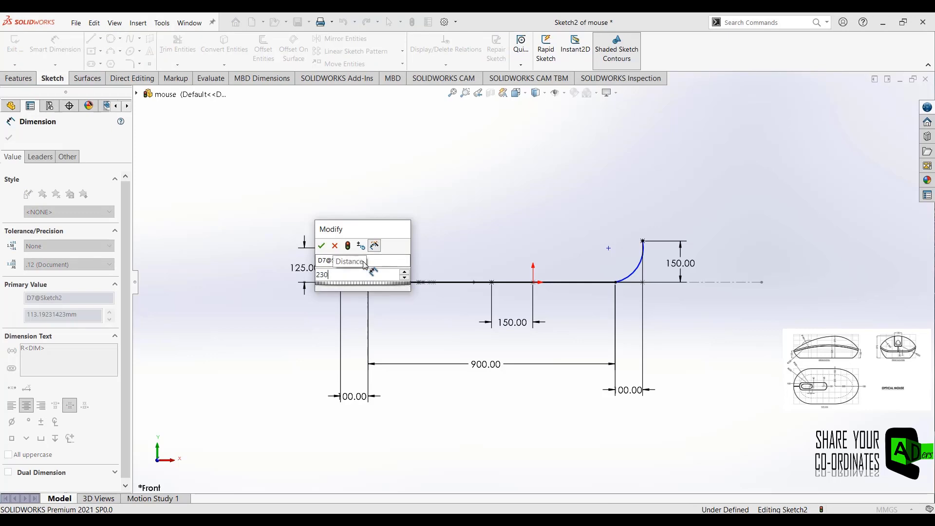
pyautogui.press('Return')
pyautogui.click(631, 276)
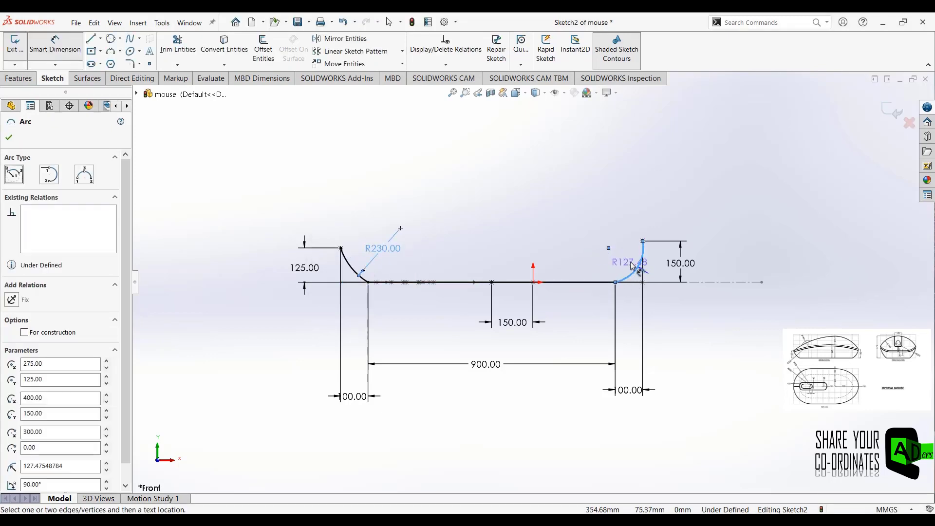
pyautogui.click(626, 267)
pyautogui.write('230')
pyautogui.press('Return')
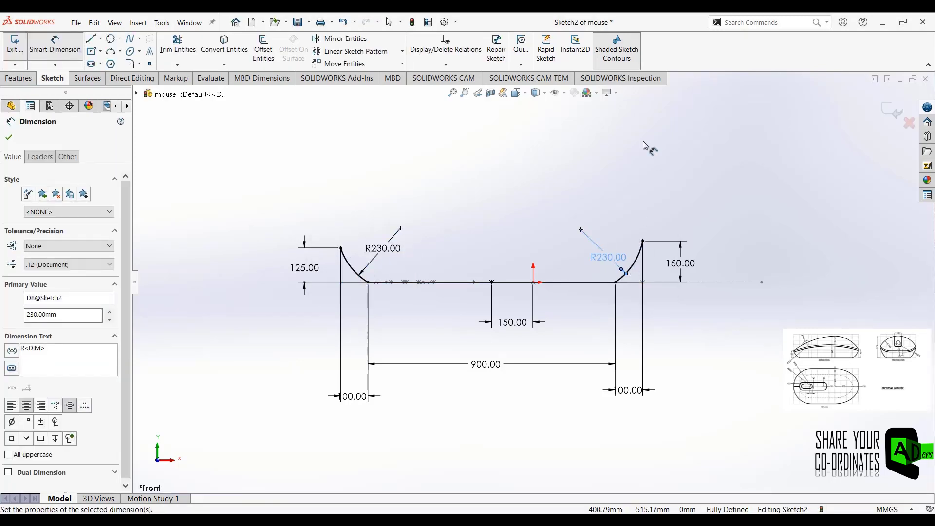
pyautogui.click(244, 133)
# Draw a spline from the left arc's top through a high point to the right arc's top.
pyautogui.click(129, 39)
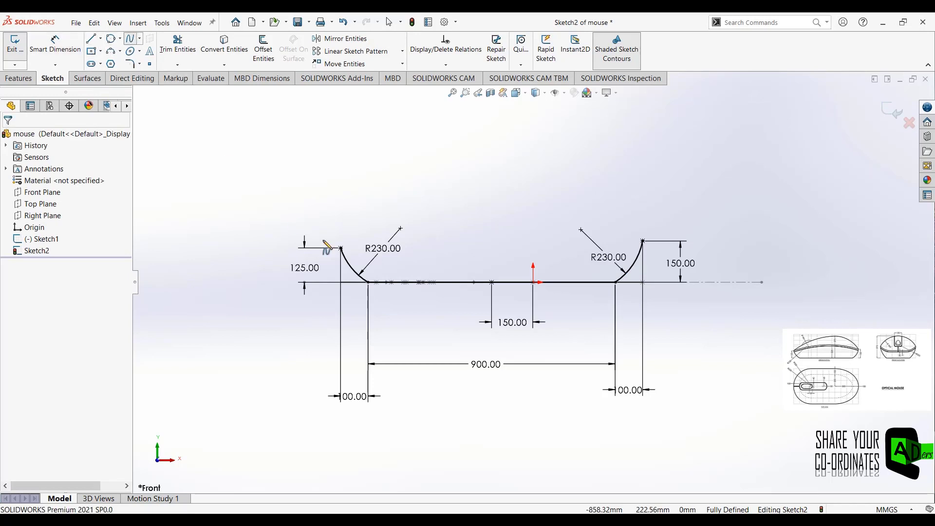
pyautogui.click(341, 249)
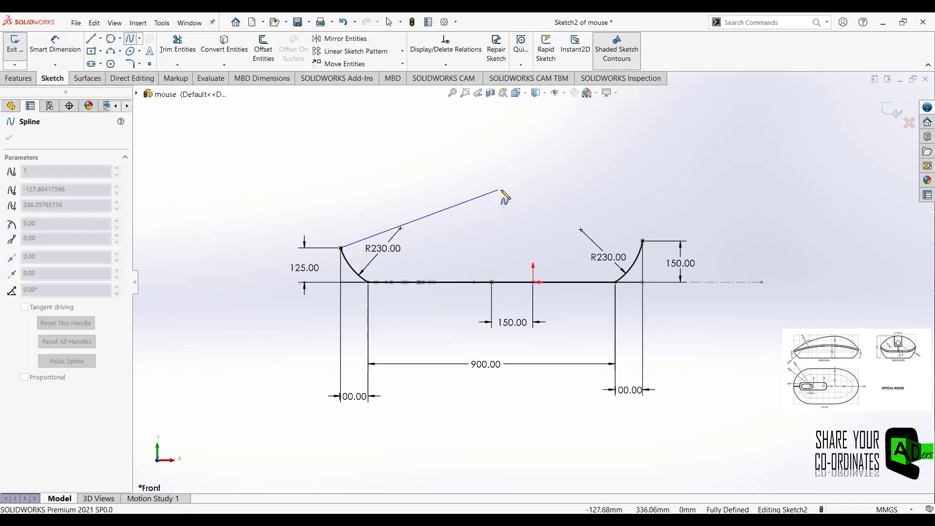
pyautogui.click(534, 194)
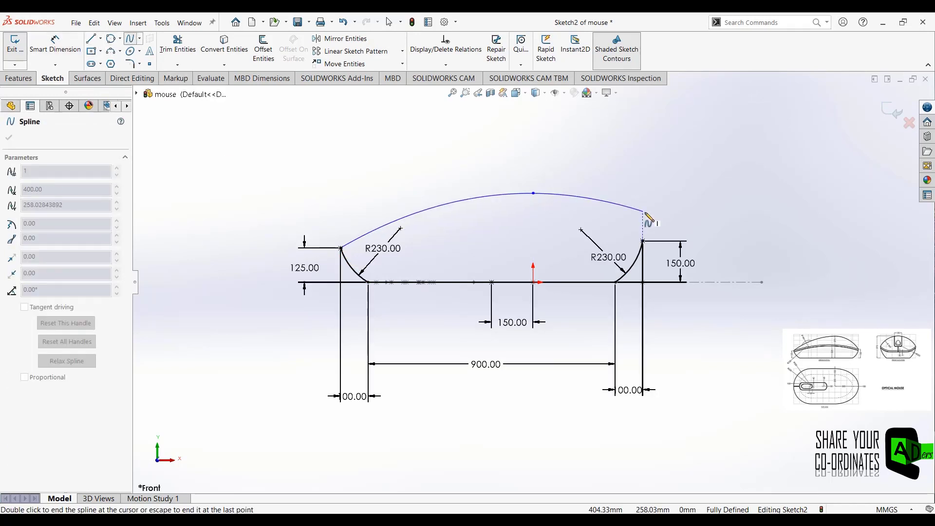
pyautogui.click(643, 241)
pyautogui.press('Escape')
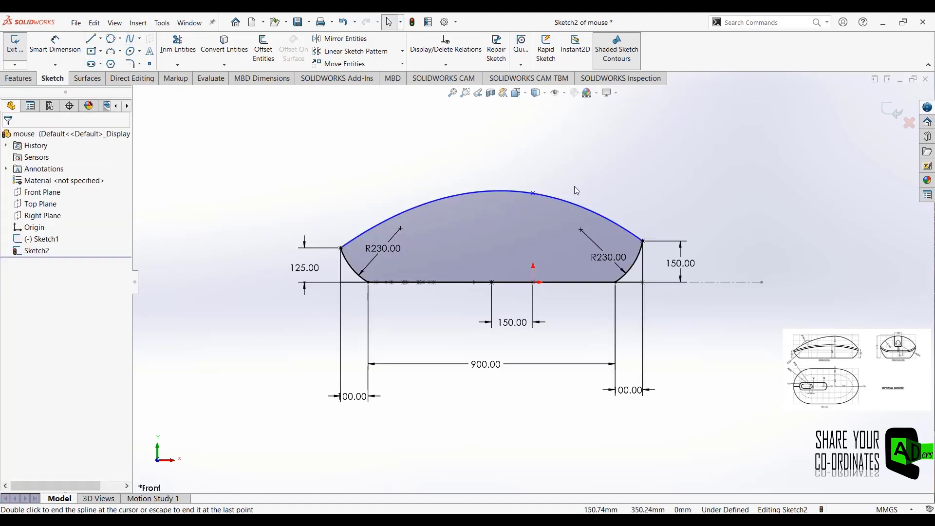
# Dimension the spline's peak 225 mm above the origin.
pyautogui.press('d')
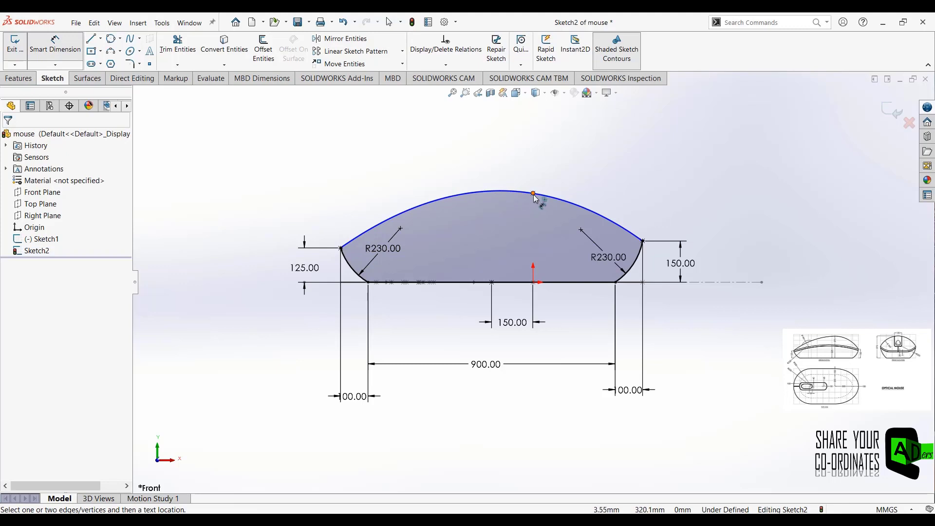
pyautogui.click(533, 193)
pyautogui.click(533, 282)
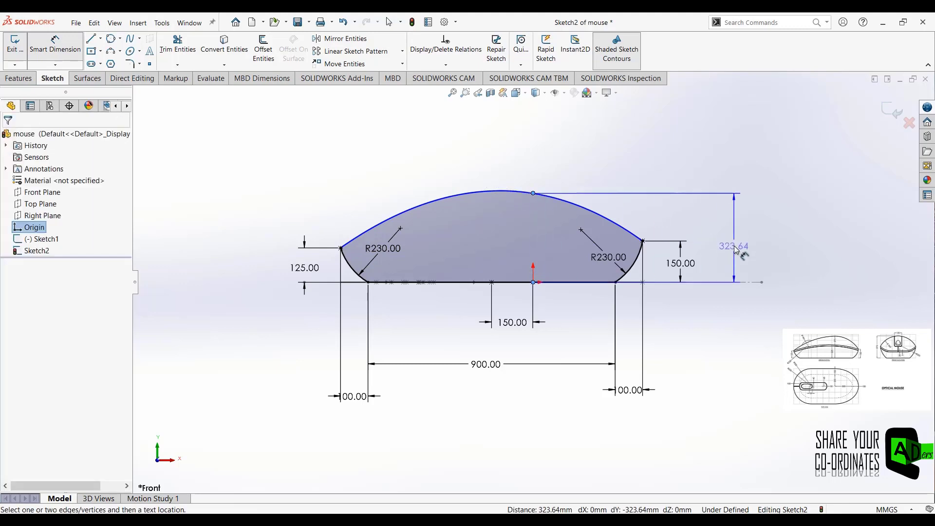
pyautogui.click(735, 248)
pyautogui.write('225')
pyautogui.press('Return')
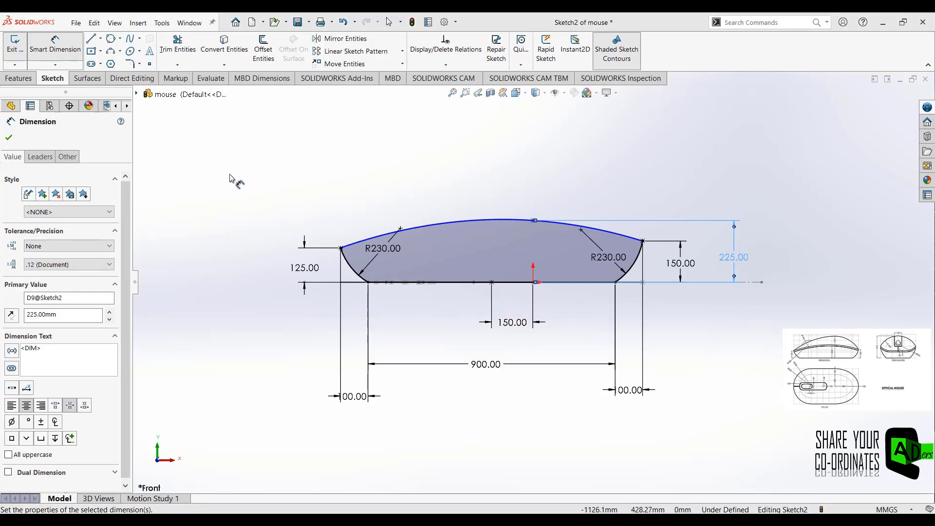
pyautogui.click(264, 49)
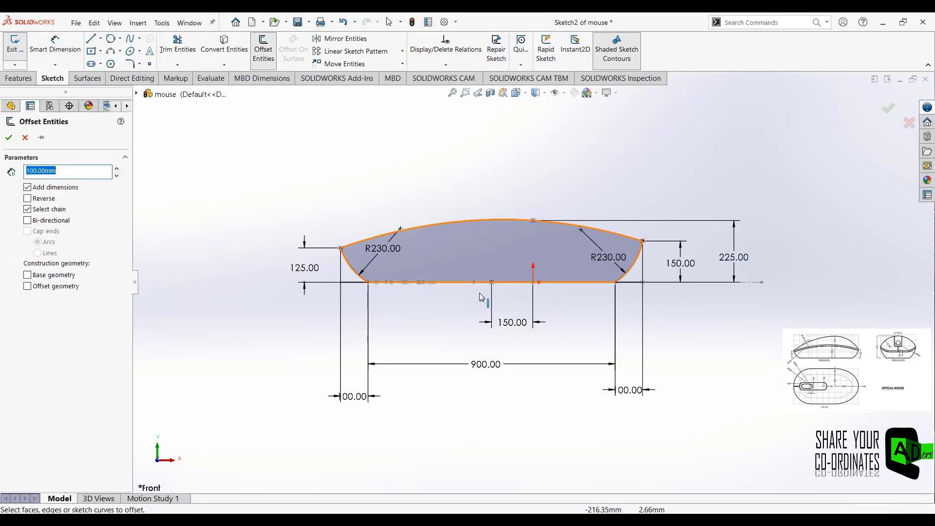
# Align the top spline's peak vertically above the origin.
pyautogui.press('Escape')
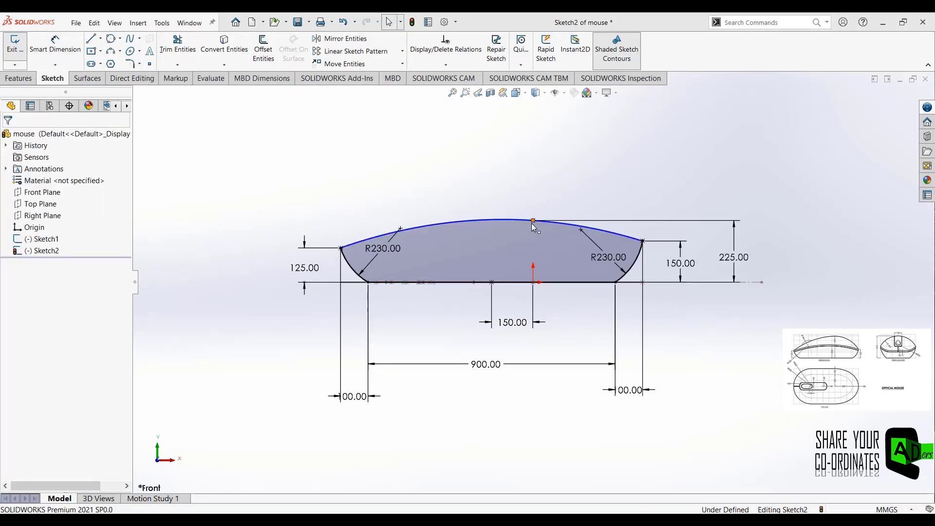
pyautogui.click(533, 221)
pyautogui.keyDown('ctrl'); pyautogui.click(532, 282); pyautogui.keyUp('ctrl')
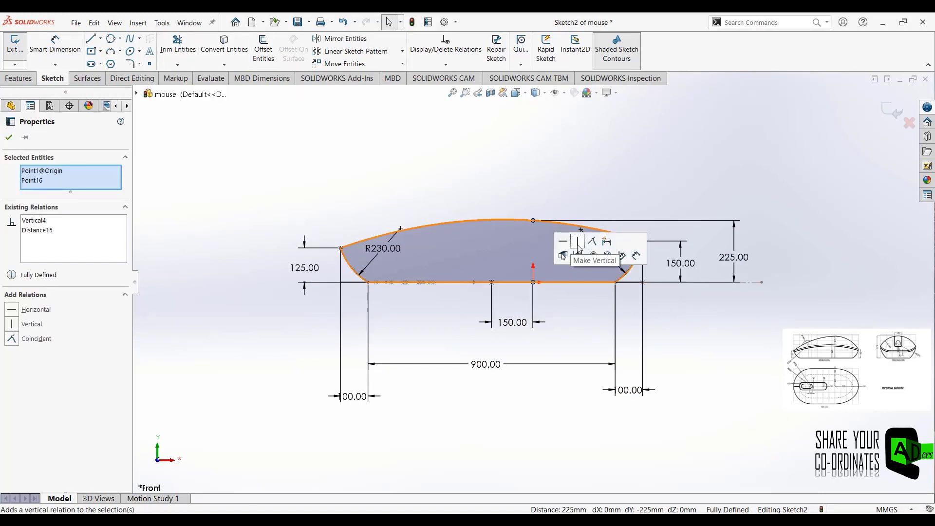
# Offset only the top spline 20 mm inward, with Select chain off.
pyautogui.click(434, 224)
pyautogui.click(264, 49)
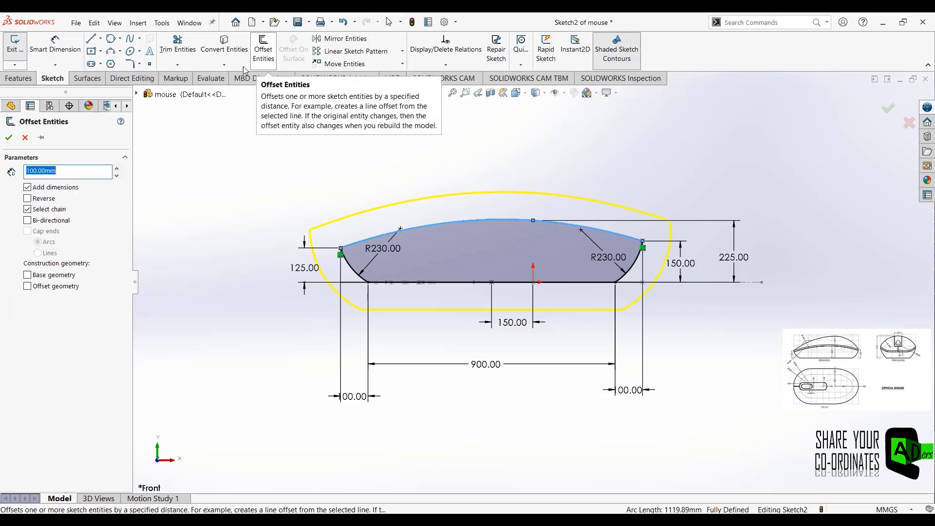
pyautogui.click(28, 210)
pyautogui.write('20')
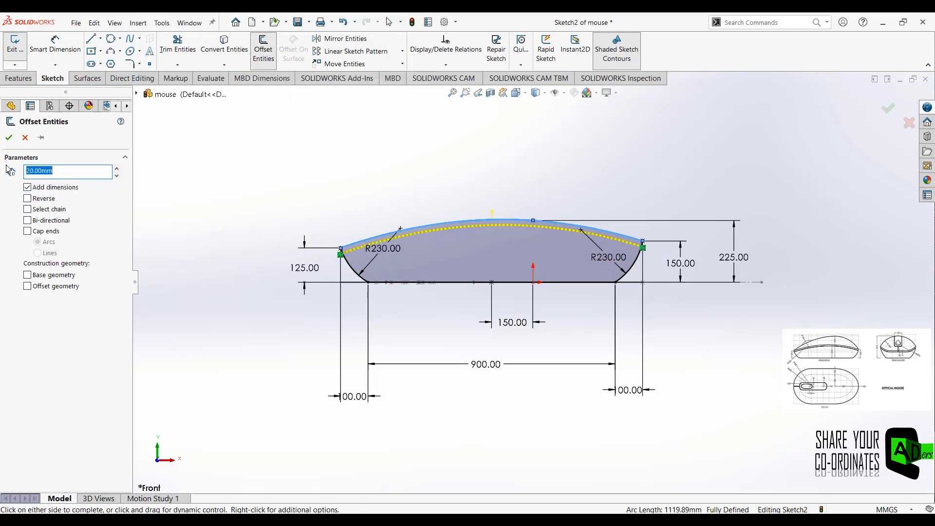
pyautogui.click(8, 138)
pyautogui.scroll(-3, 383, 256)
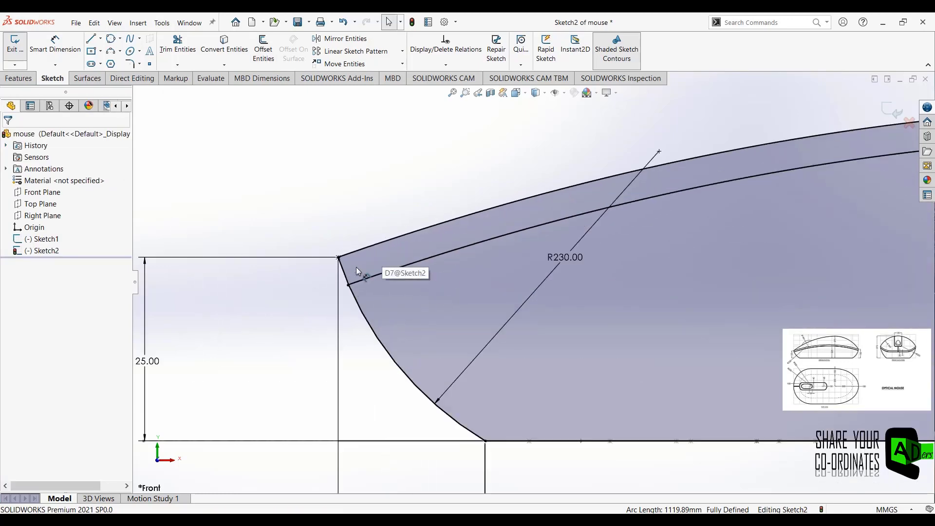
pyautogui.scroll(-2, 382, 292)
pyautogui.scroll(3, 600, 296)
pyautogui.scroll(2, 600, 296)
pyautogui.scroll(-5, 724, 280)
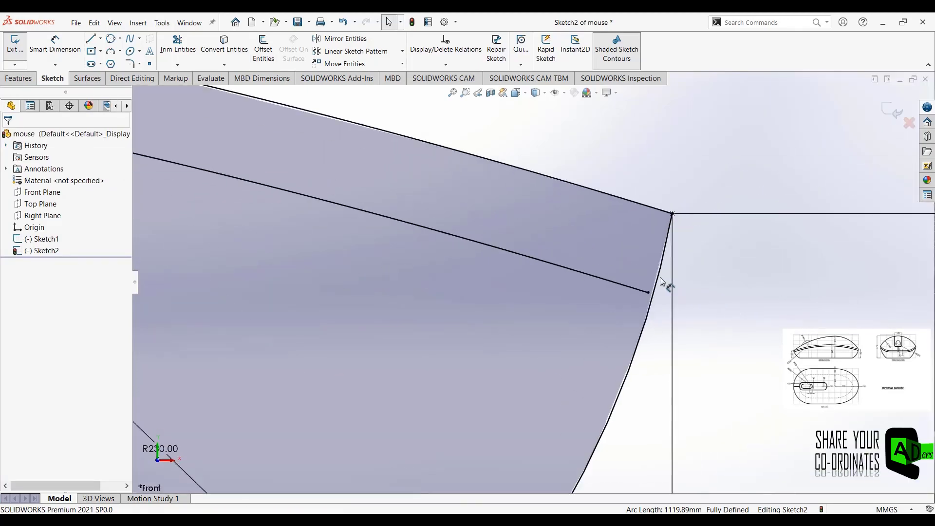
pyautogui.click(662, 286)
pyautogui.scroll(3, 521, 293)
pyautogui.scroll(3, 369, 317)
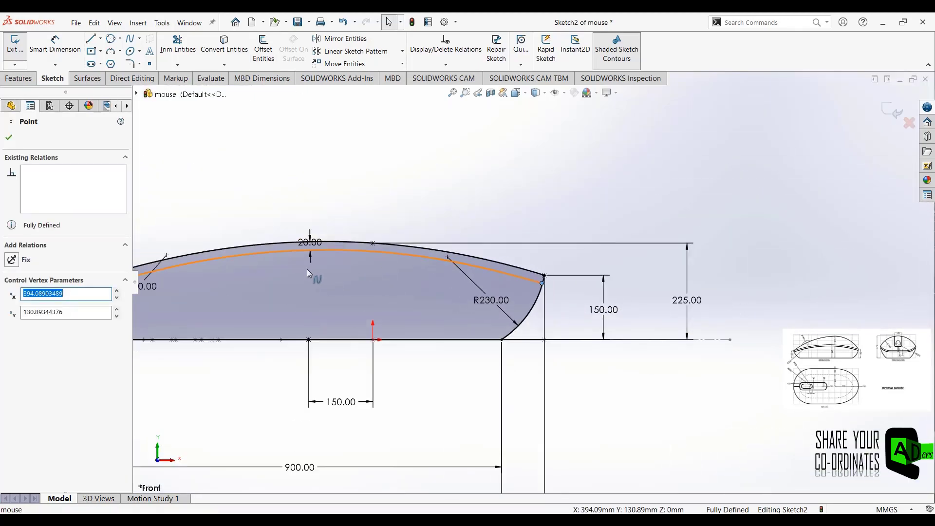
pyautogui.press('Escape')
pyautogui.scroll(2, 306, 268)
pyautogui.scroll(2, 372, 232)
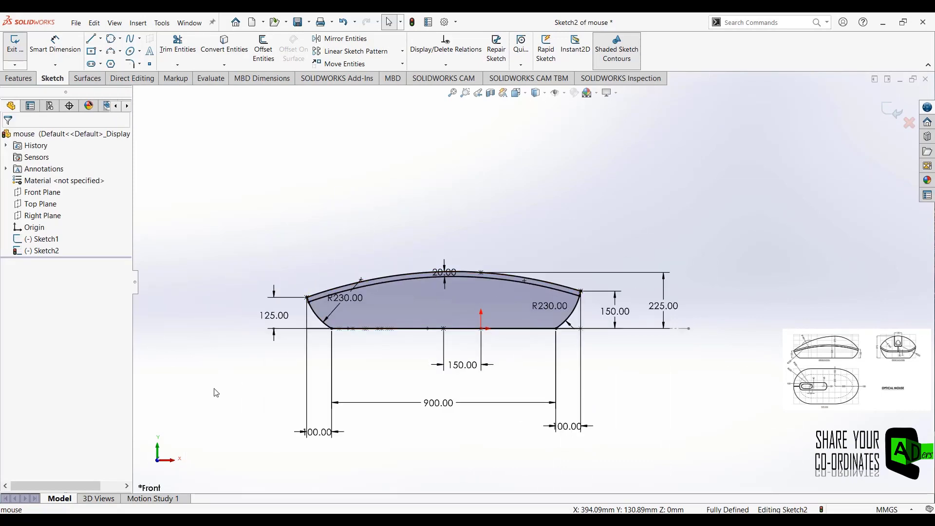
pyautogui.click(130, 38)
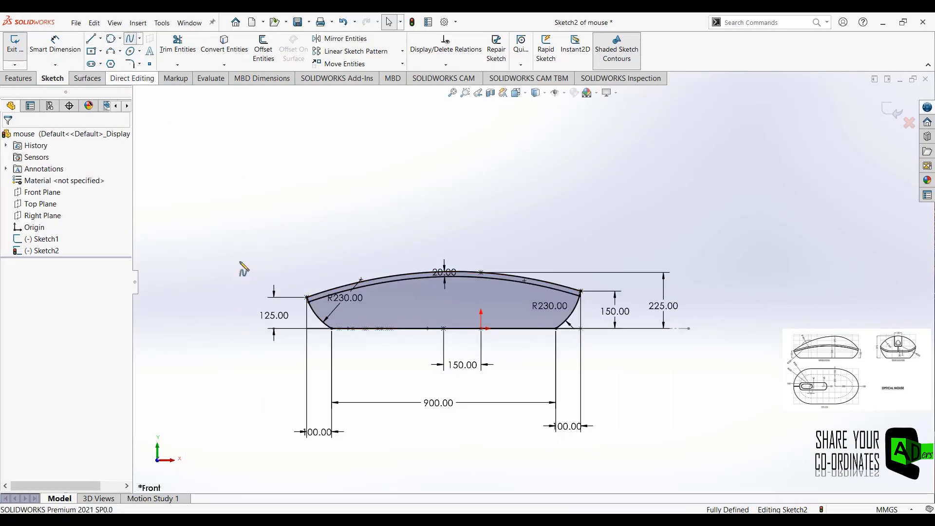
# Draw a tall spline between the two top corners, its peak dimensioned 375 mm above the origin.
pyautogui.click(307, 297)
pyautogui.click(481, 223)
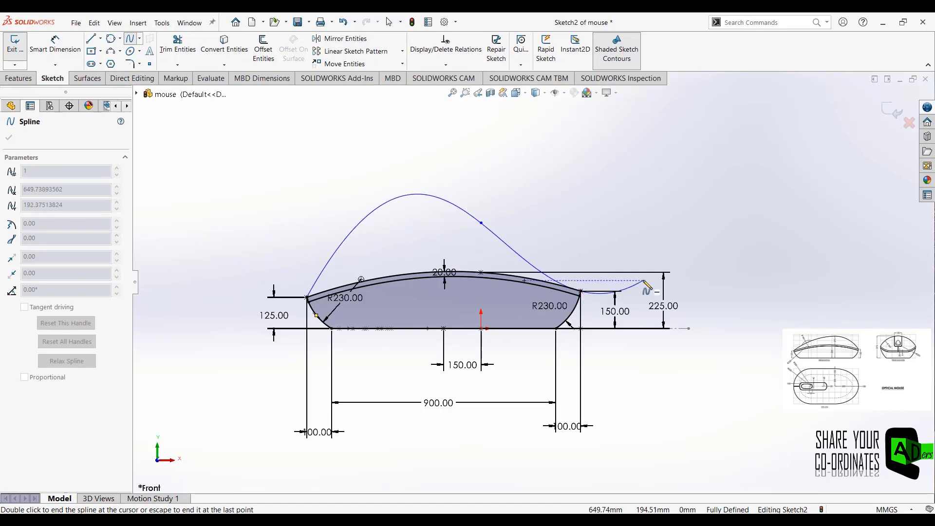
pyautogui.doubleClick(581, 291)
pyautogui.press('d')
pyautogui.click(481, 223)
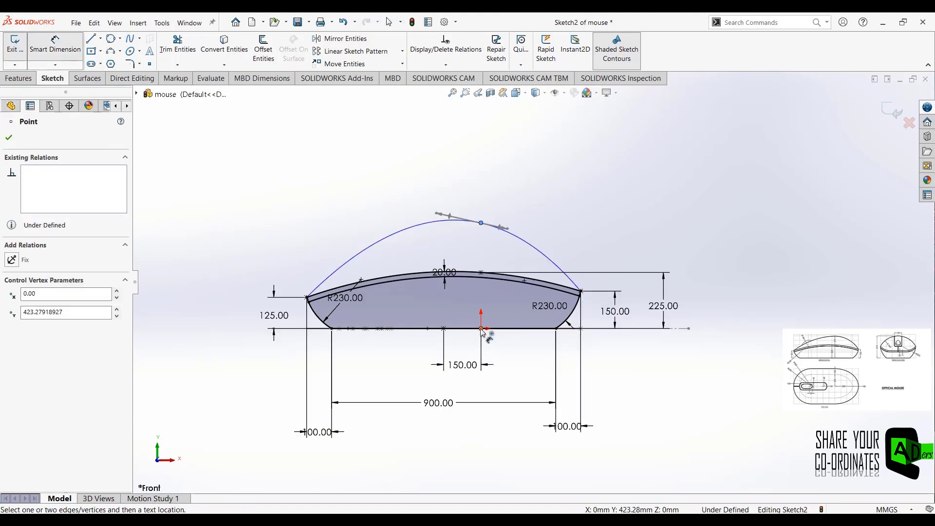
pyautogui.click(482, 329)
pyautogui.click(715, 292)
pyautogui.write('375')
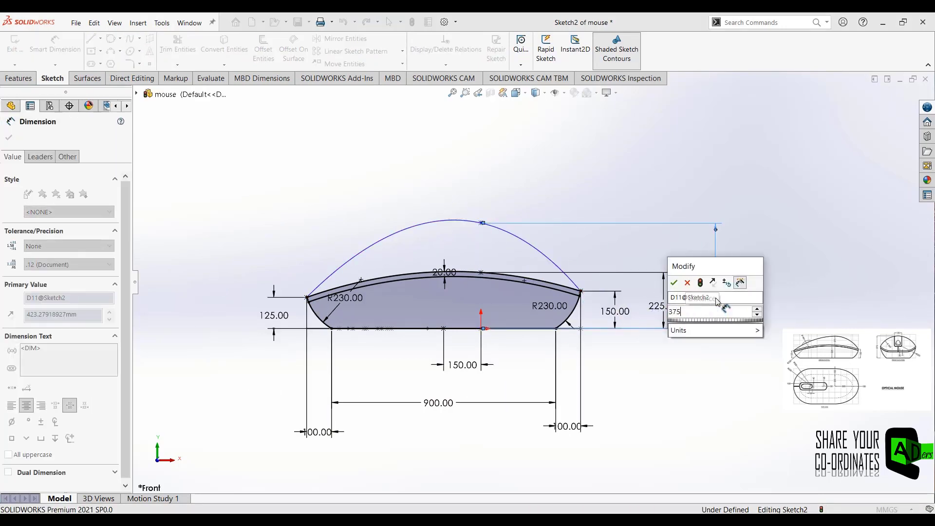
pyautogui.press('Return')
# Add a Vertical relation between the tall spline's peak and the origin.
pyautogui.press('Escape')
pyautogui.click(482, 235)
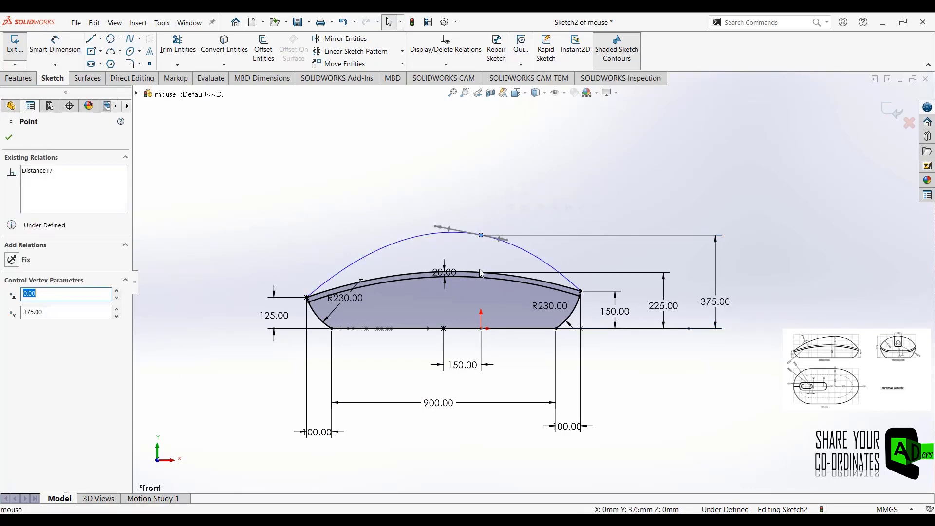
pyautogui.keyDown('ctrl'); pyautogui.click(482, 329); pyautogui.keyUp('ctrl')
pyautogui.click(528, 307)
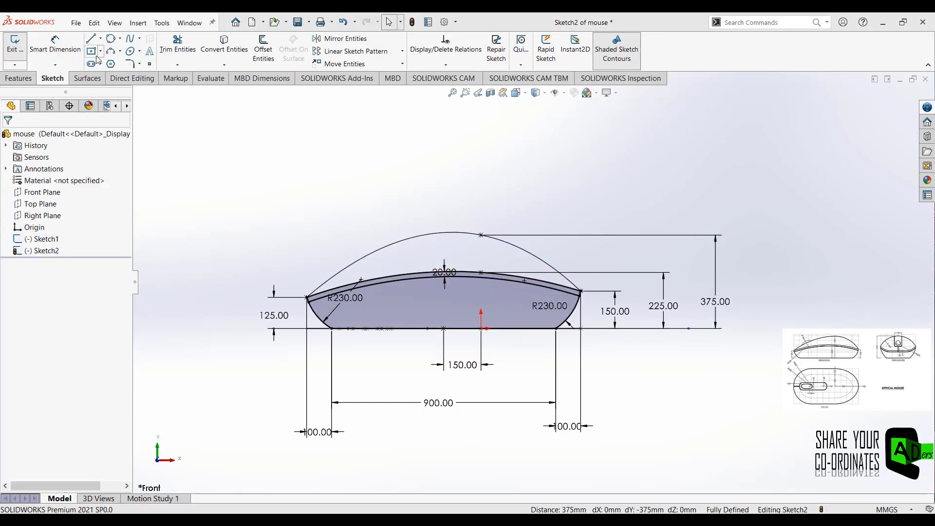
# Draw a circle centred on the inner curve and dimension it 280 mm in diameter.
pyautogui.click(111, 38)
pyautogui.scroll(-3, 318, 254)
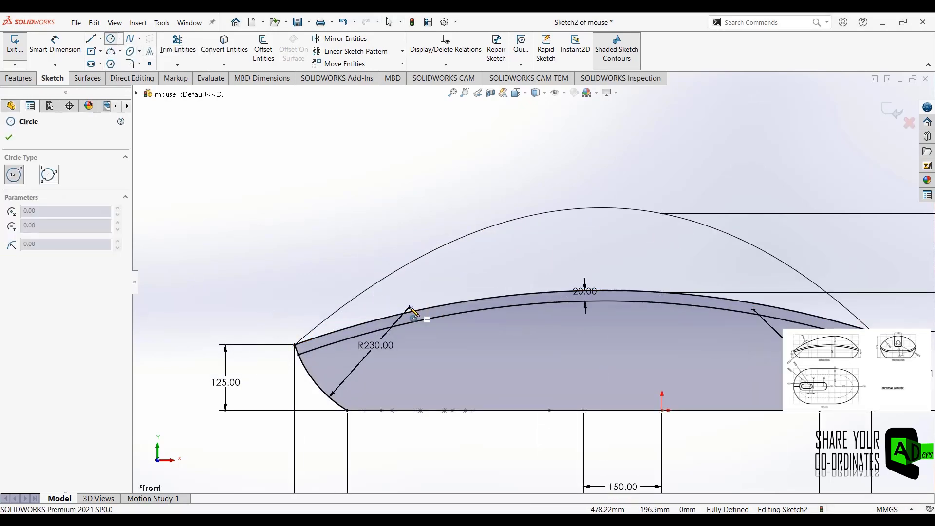
pyautogui.click(427, 318)
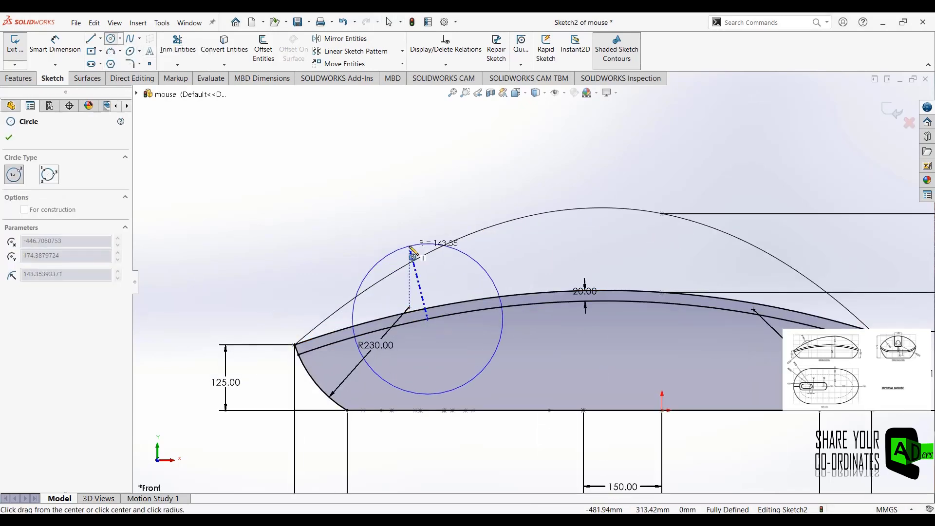
pyautogui.click(428, 244)
pyautogui.press('Escape')
pyautogui.press('z')
pyautogui.press('d')
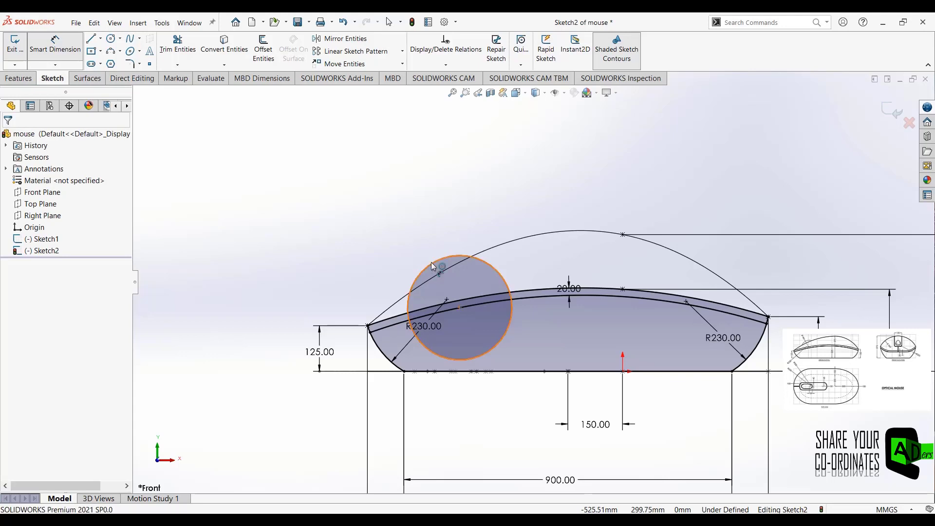
pyautogui.click(431, 266)
pyautogui.click(404, 246)
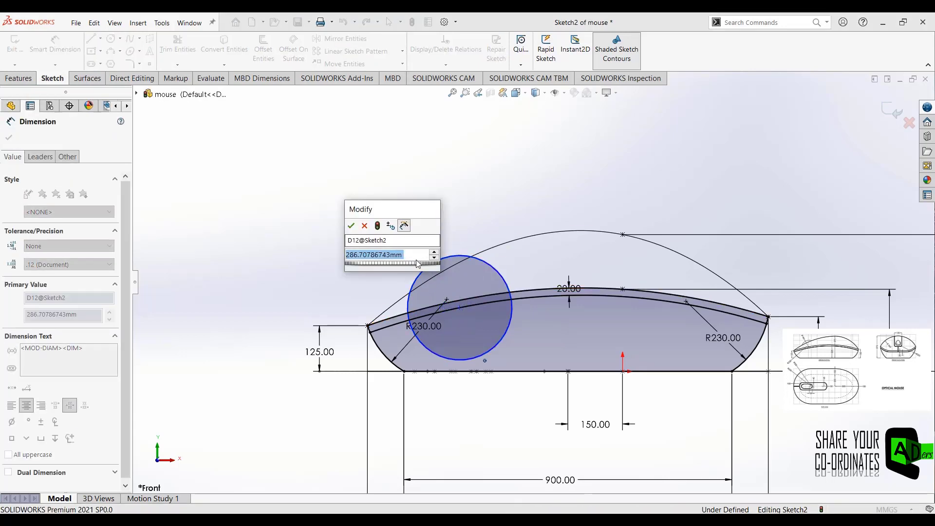
pyautogui.write('1402')
pyautogui.press('Return')
pyautogui.press('Escape')
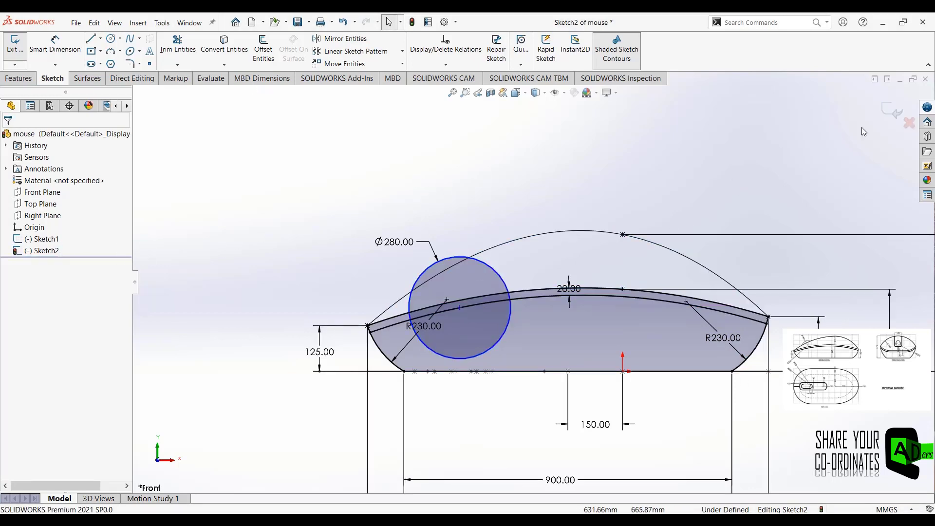
# On the Right Plane, draw a base line centred on the origin and dimension it 400.
pyautogui.click(42, 215)
pyautogui.click(59, 199)
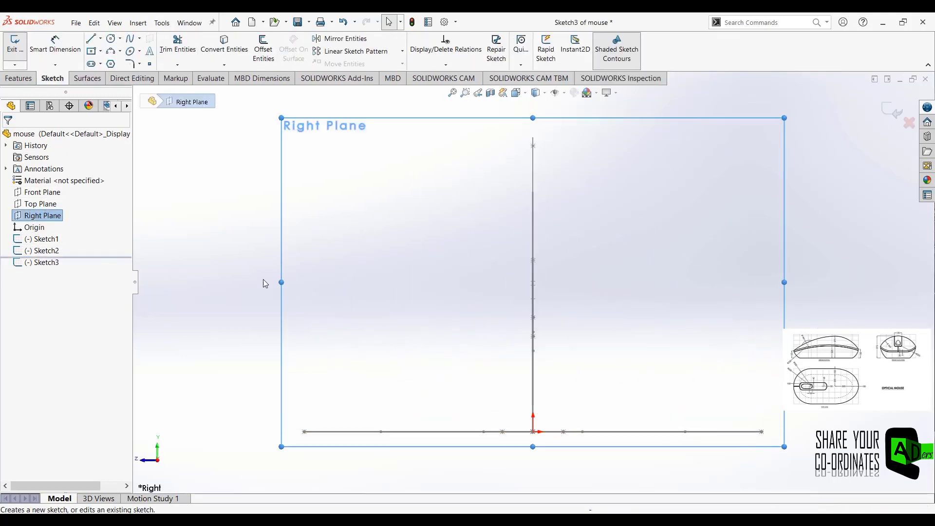
pyautogui.press('l')
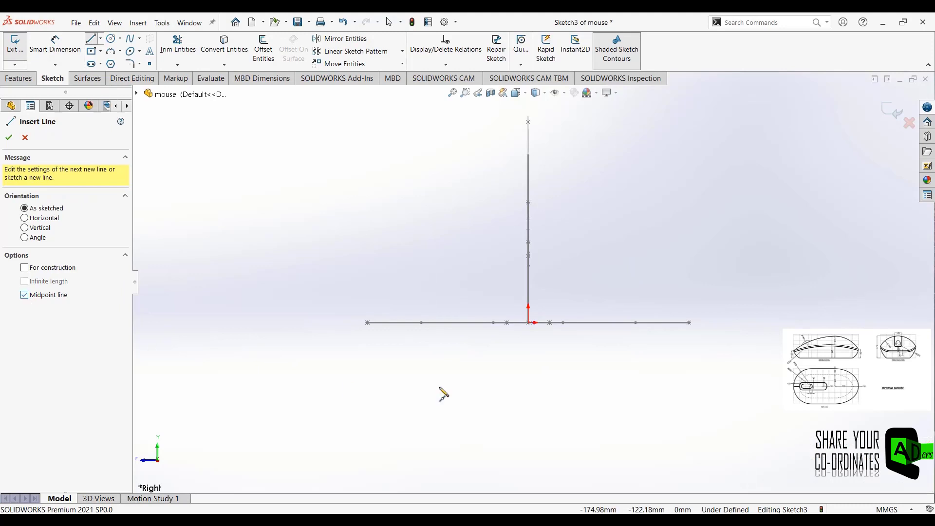
pyautogui.click(528, 323)
pyautogui.press('Escape')
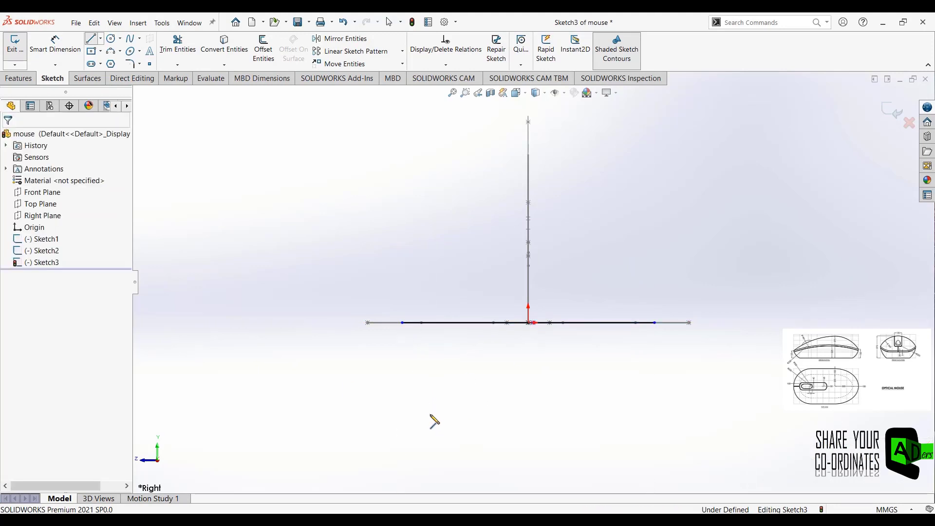
pyautogui.press('d')
pyautogui.click(462, 323)
pyautogui.click(540, 375)
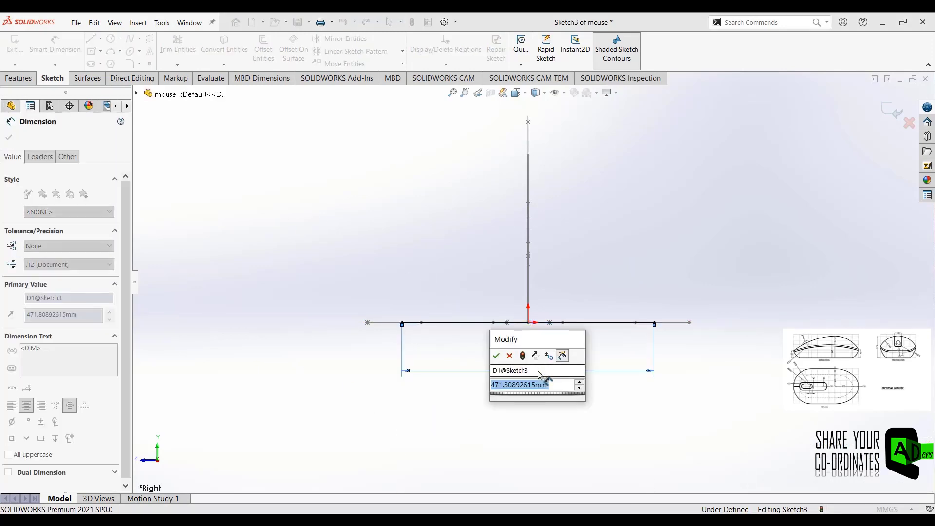
pyautogui.write('500')
pyautogui.press('Escape')
# Place sketch points up on the left and right sides of the base line.
pyautogui.press('Return')
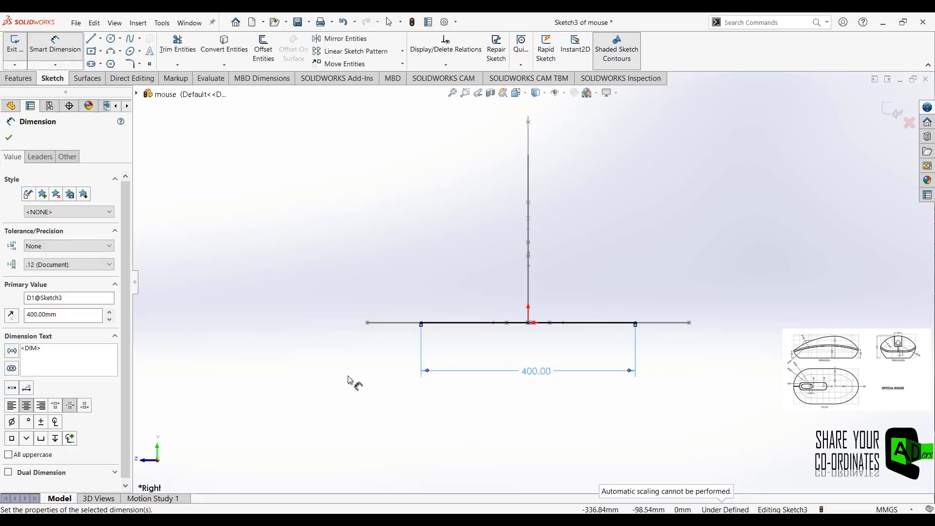
pyautogui.click(150, 64)
pyautogui.click(392, 230)
pyautogui.click(668, 225)
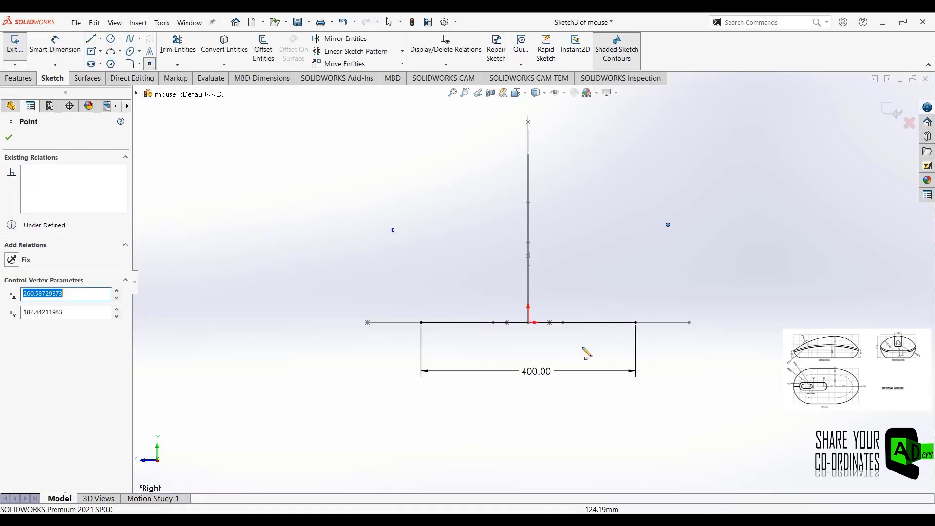
# Dimension both side points 100 horizontally in from the base line ends.
pyautogui.press('d')
pyautogui.click(392, 229)
pyautogui.click(421, 322)
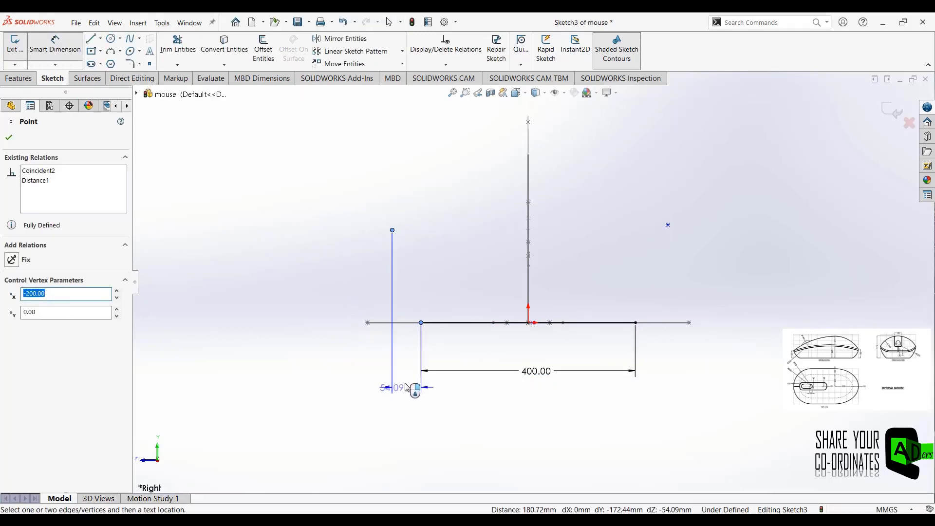
pyautogui.click(401, 373)
pyautogui.write('100')
pyautogui.press('Return')
pyautogui.press('Escape')
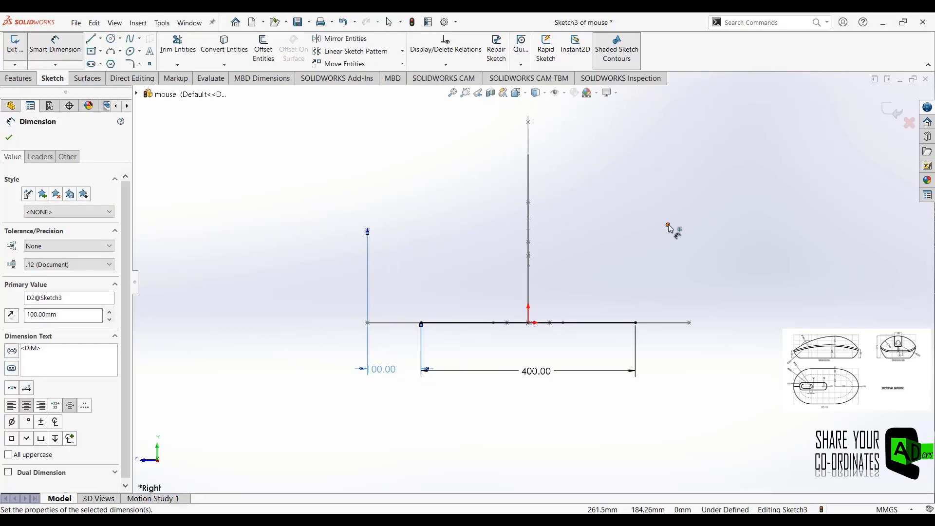
pyautogui.click(636, 323)
pyautogui.click(667, 224)
pyautogui.click(658, 376)
pyautogui.write('100')
pyautogui.press('Return')
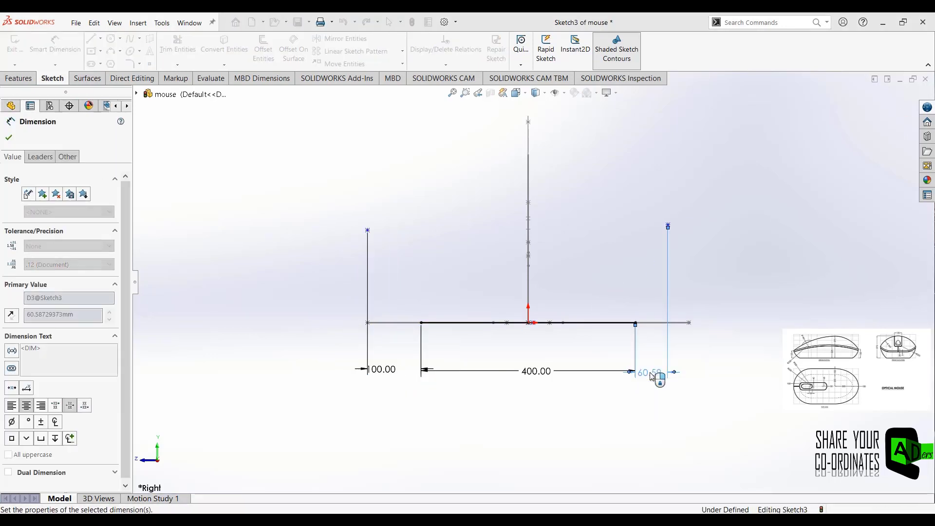
# Dimension both side points 225 high above the base line.
pyautogui.click(368, 230)
pyautogui.click(399, 323)
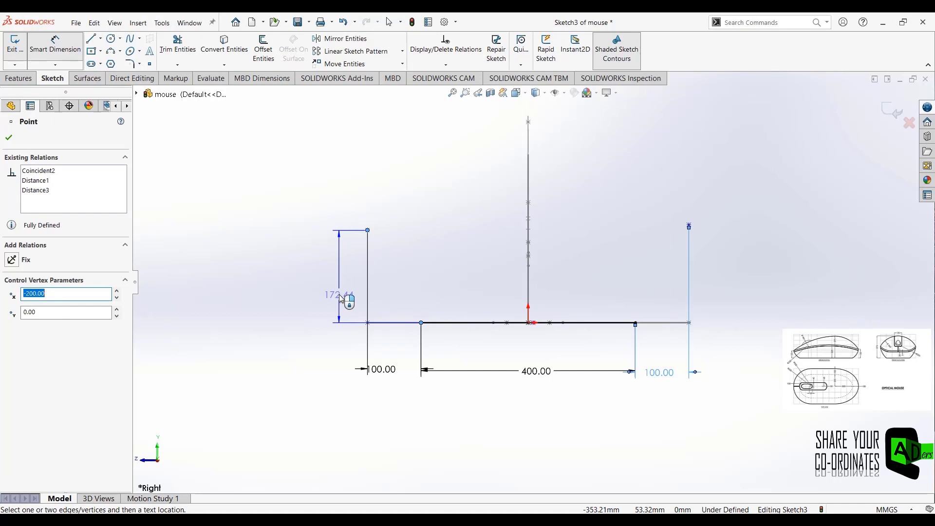
pyautogui.click(338, 285)
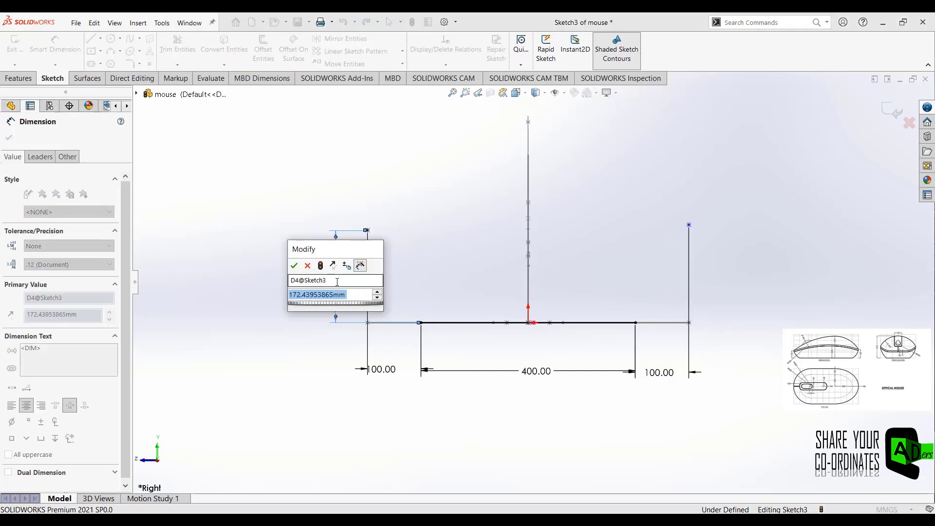
pyautogui.write('225')
pyautogui.press('Return')
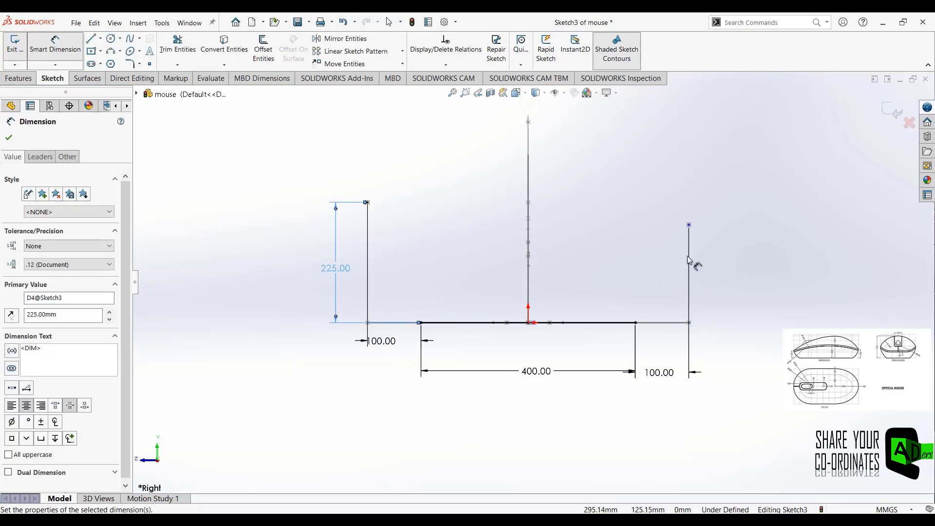
pyautogui.click(689, 224)
pyautogui.click(635, 323)
pyautogui.click(761, 283)
pyautogui.write('225')
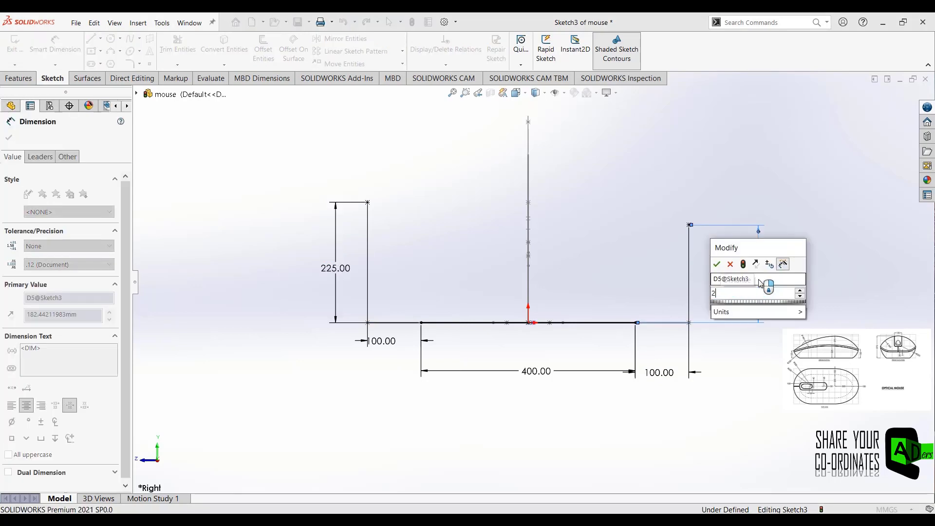
pyautogui.press('Return')
pyautogui.press('Escape')
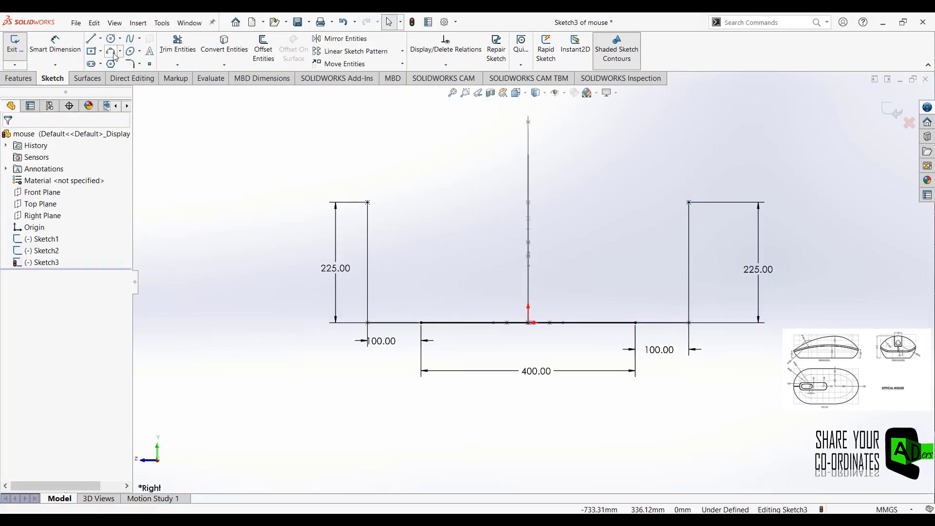
# Draw left and right side arcs from the base ends up to the side points.
pyautogui.click(114, 54)
pyautogui.click(422, 322)
pyautogui.click(368, 202)
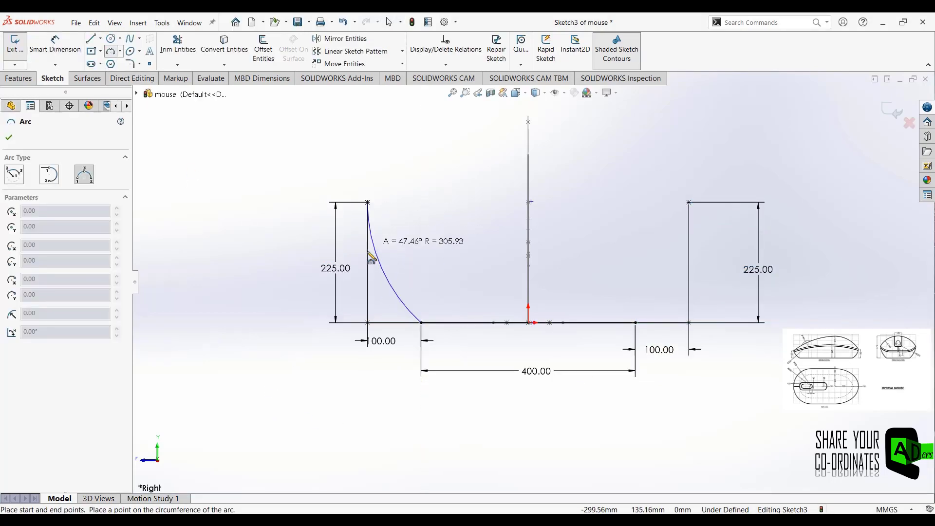
pyautogui.click(372, 261)
pyautogui.click(689, 202)
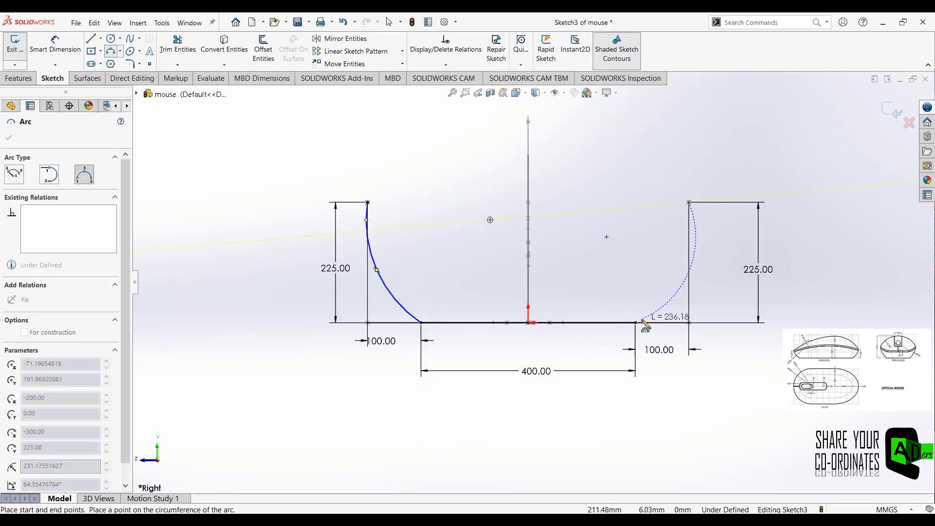
pyautogui.click(636, 322)
pyautogui.click(663, 306)
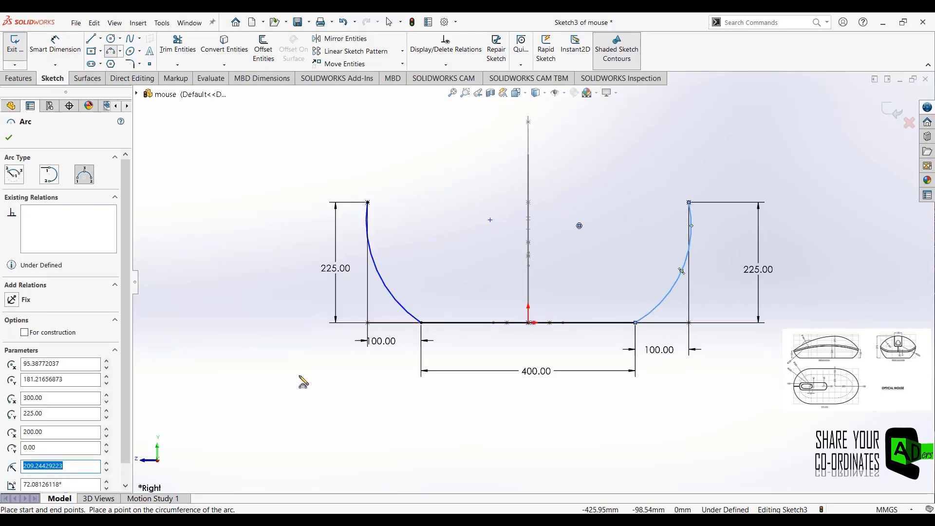
pyautogui.press('Escape')
# Give both side arcs a radius of 350.
pyautogui.press('d')
pyautogui.click(390, 291)
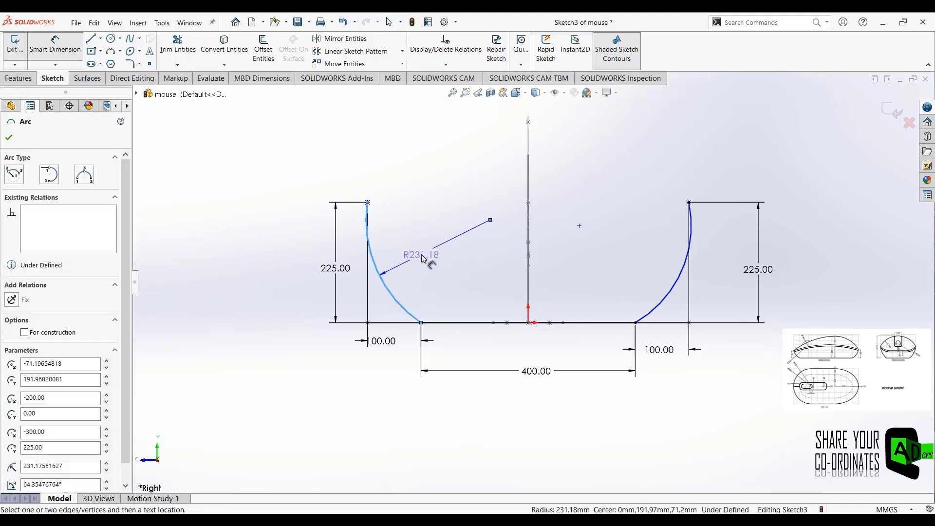
pyautogui.click(423, 258)
pyautogui.write('35')
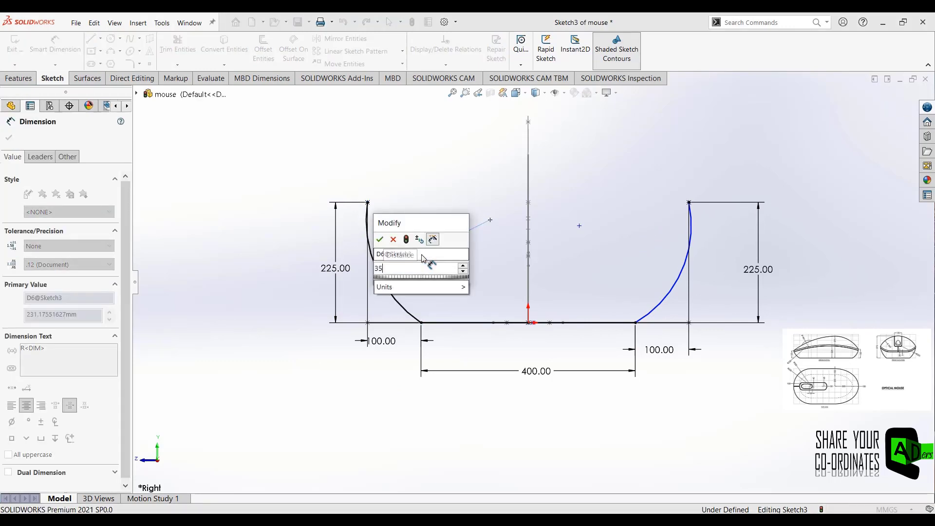
pyautogui.write('0')
pyautogui.press('Return')
pyautogui.click(676, 285)
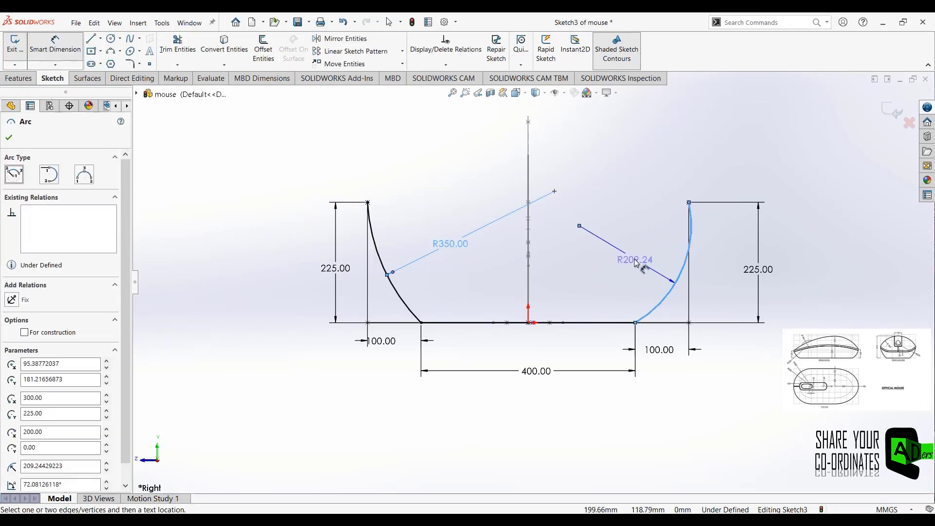
pyautogui.click(633, 262)
pyautogui.write('350')
pyautogui.press('Return')
pyautogui.press('Escape')
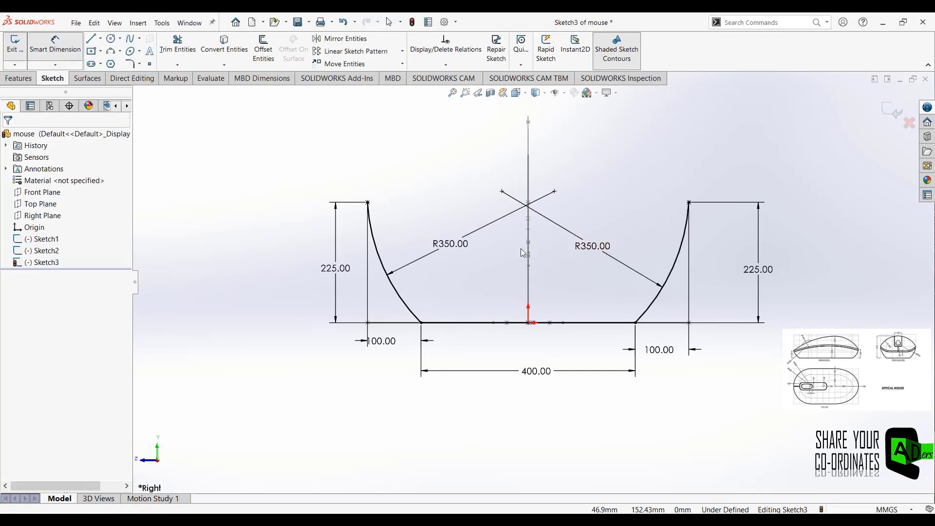
# Draw a three-point domed top arc between the two side points, closing the profile.
pyautogui.scroll(-1, 549, 161)
pyautogui.scroll(-2, 405, 203)
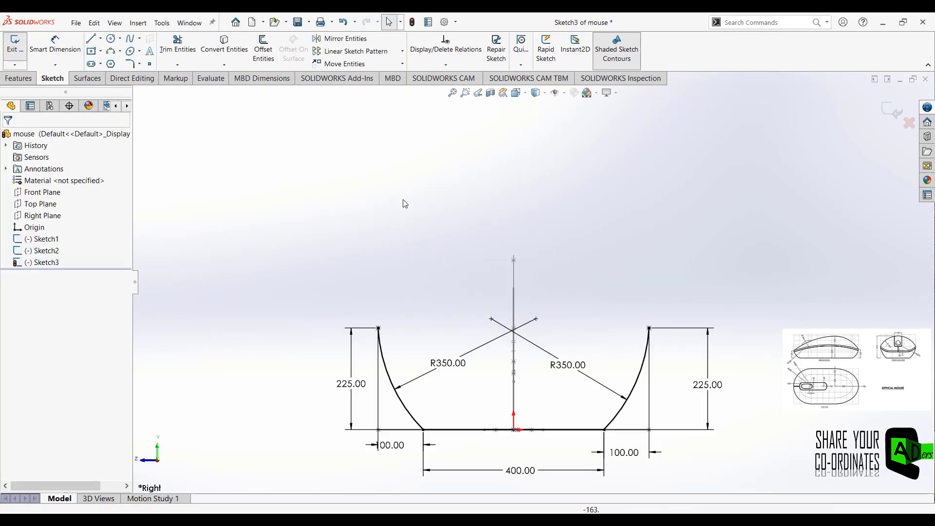
pyautogui.click(111, 50)
pyautogui.click(379, 328)
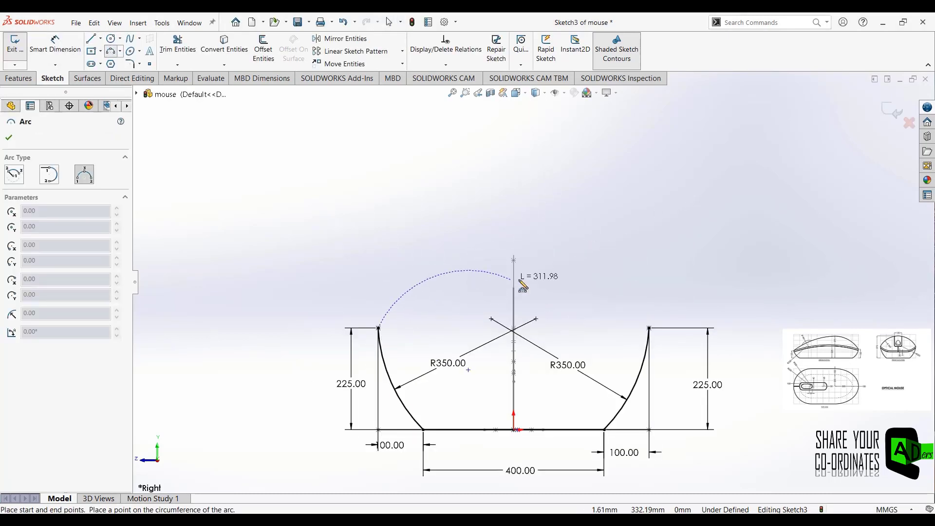
pyautogui.click(649, 327)
pyautogui.click(575, 286)
pyautogui.scroll(-2, 536, 282)
pyautogui.press('Escape')
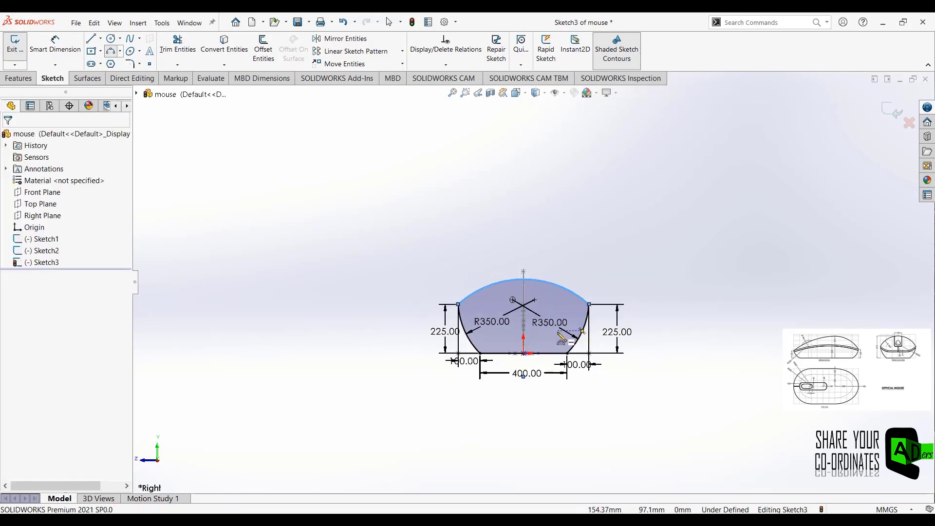
pyautogui.scroll(-3, 560, 339)
# Dimension the top arc 375 above the origin and exit the sketch.
pyautogui.click(501, 232)
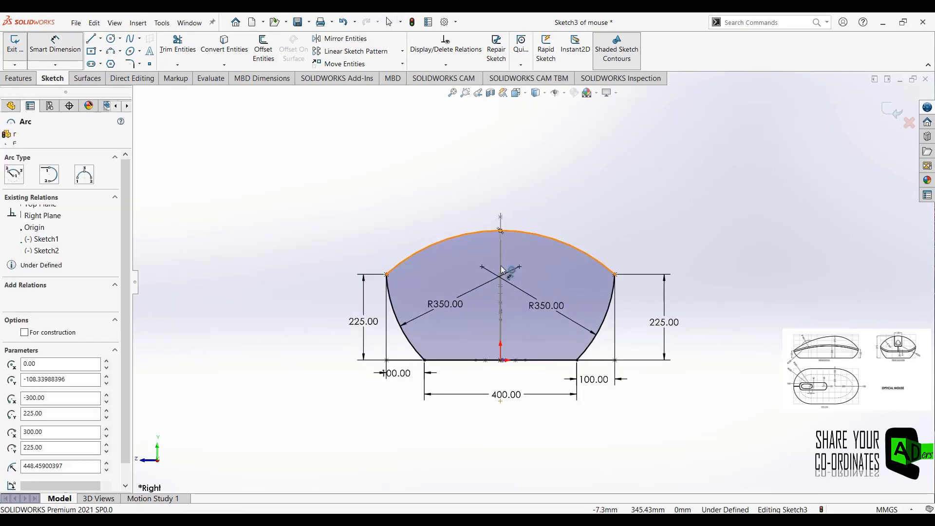
pyautogui.click(500, 359)
pyautogui.press('Escape')
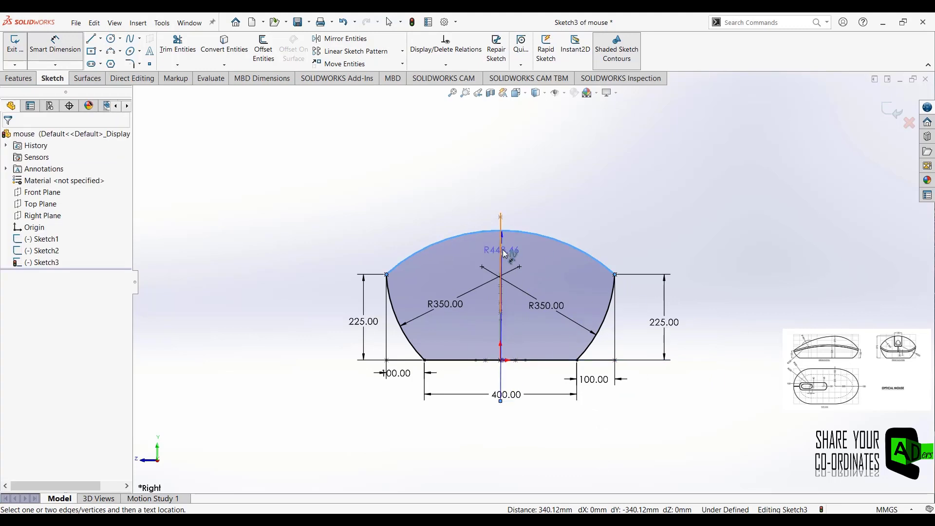
pyautogui.click(501, 232)
pyautogui.click(501, 360)
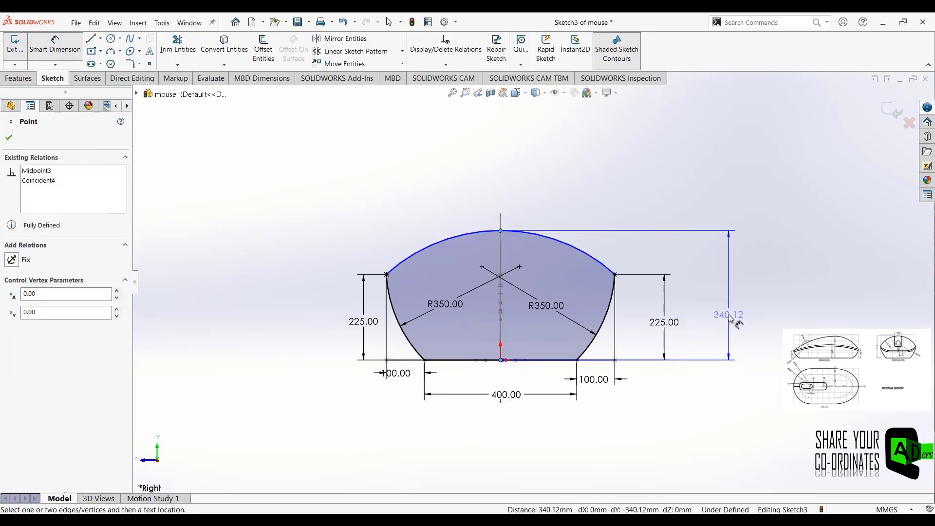
pyautogui.click(729, 316)
pyautogui.write('375')
pyautogui.press('Return')
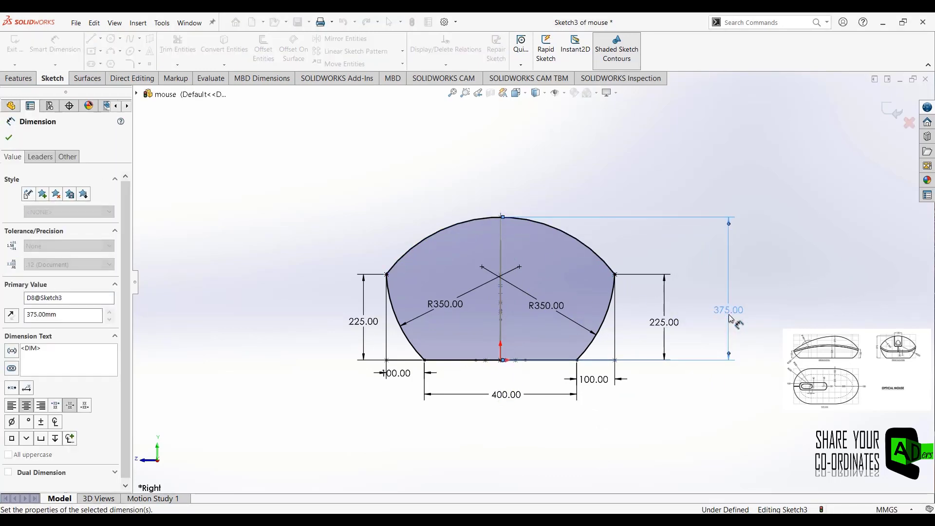
pyautogui.press('Escape')
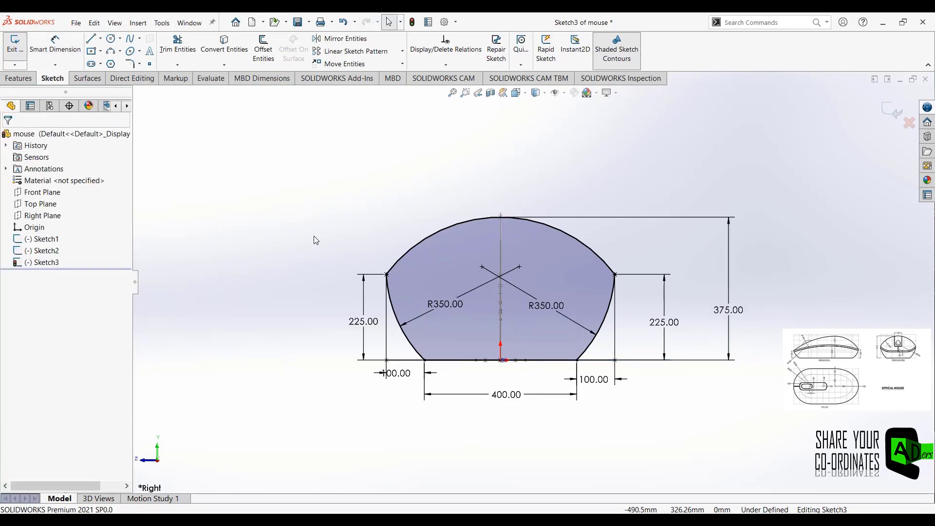
pyautogui.click(891, 111)
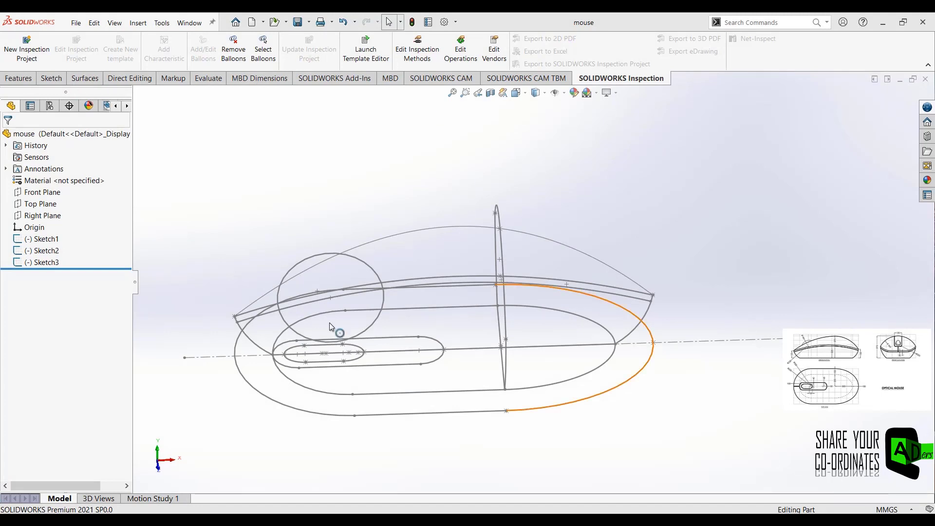
# On the Top Plane, convert Sketch1's inner arc, lines and curve into a new sketch.
pyautogui.click(35, 209)
pyautogui.click(42, 192)
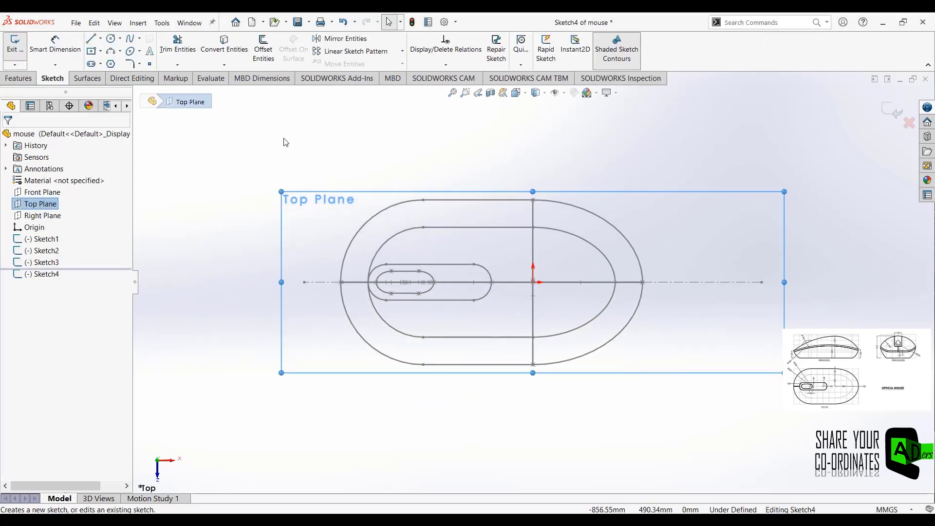
pyautogui.click(397, 332)
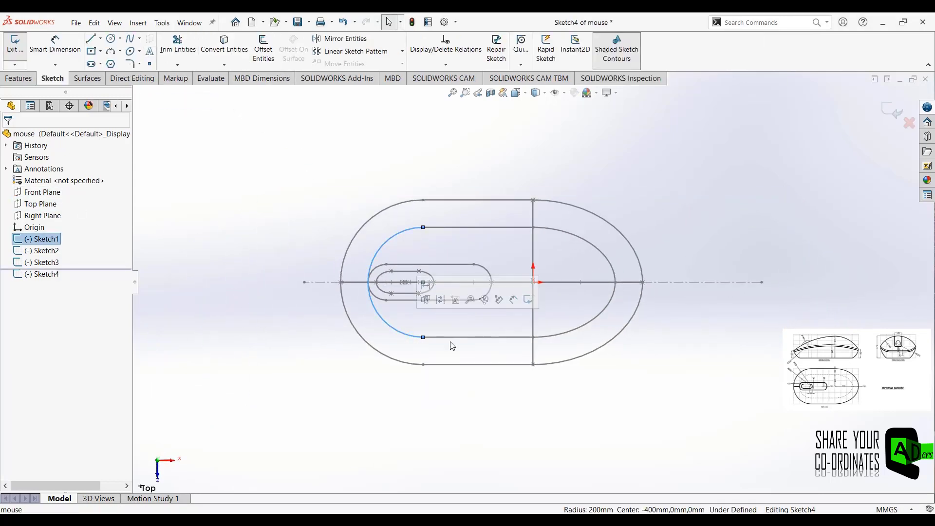
pyautogui.click(213, 222)
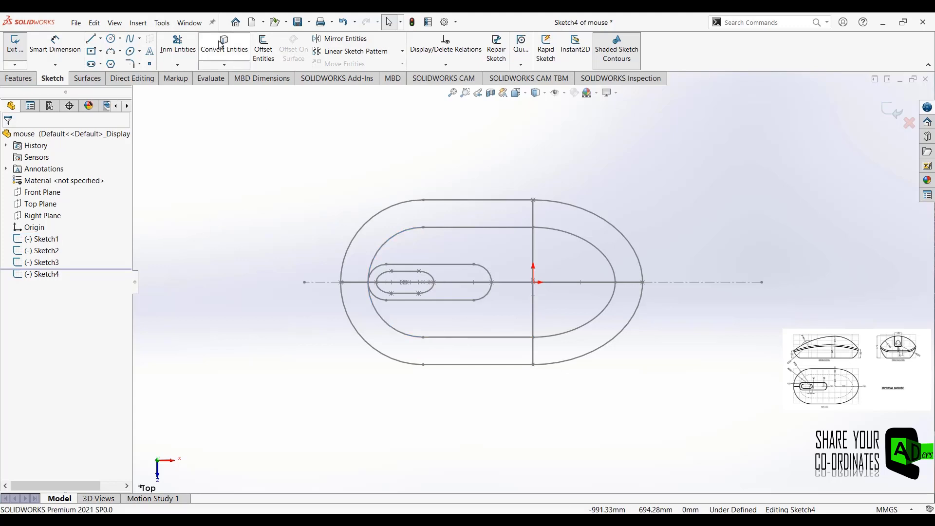
pyautogui.click(385, 324)
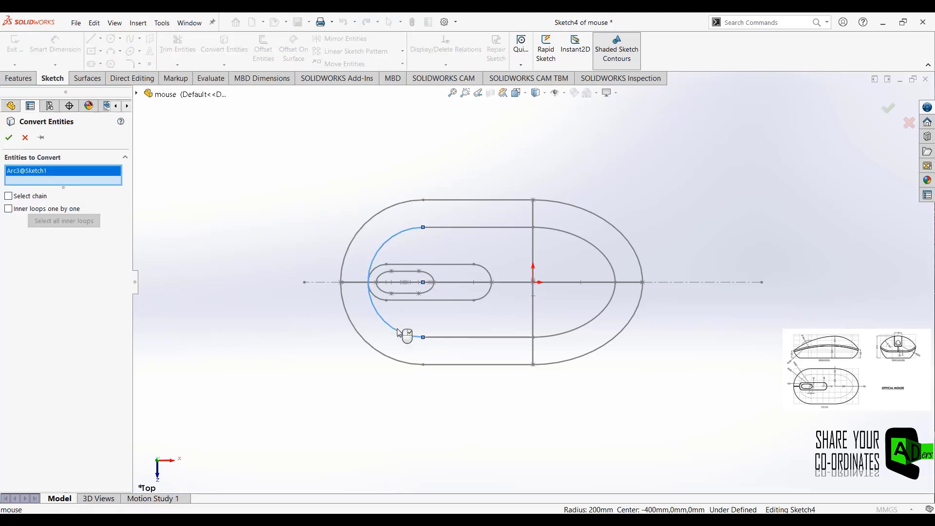
pyautogui.click(465, 337)
pyautogui.click(570, 334)
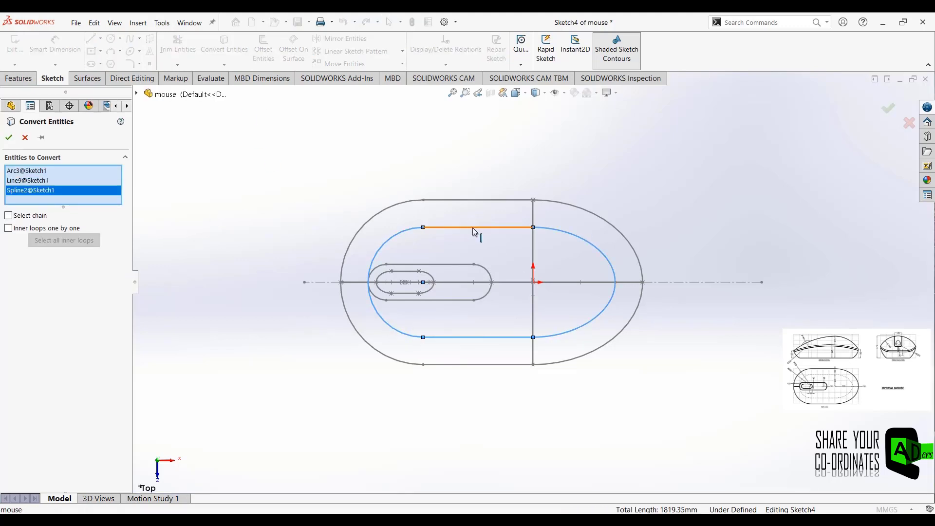
pyautogui.click(474, 229)
# Confirm the inner outline copy and close Sketch4.
pyautogui.click(9, 138)
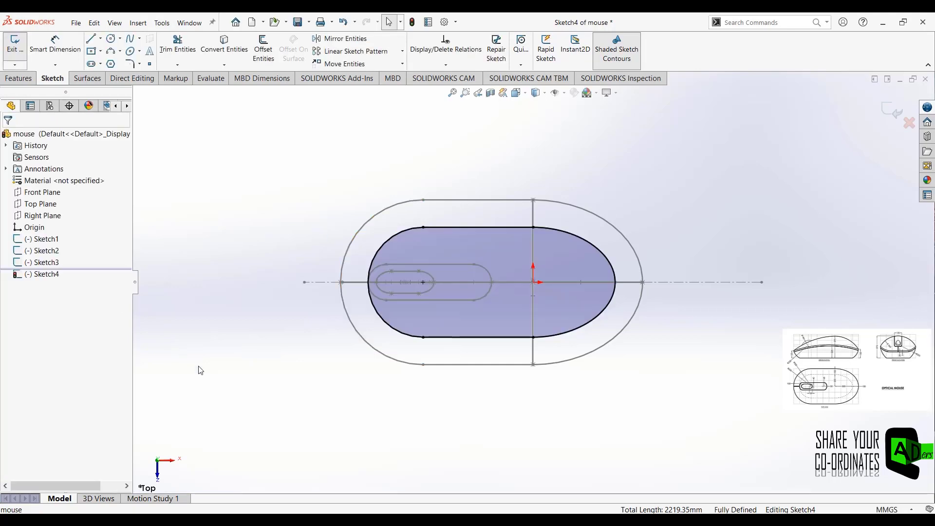
pyautogui.click(882, 112)
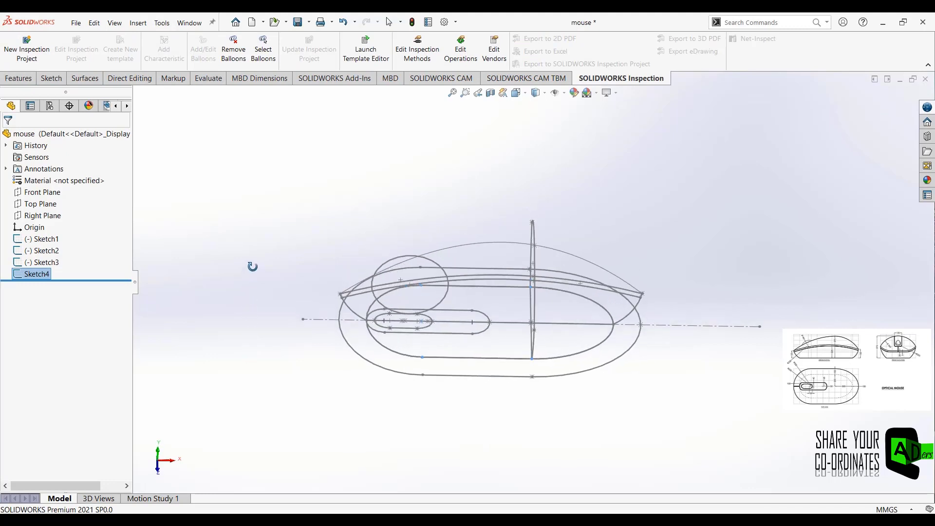
pyautogui.moveTo(252, 267); pyautogui.dragTo(252, 264, button='middle')
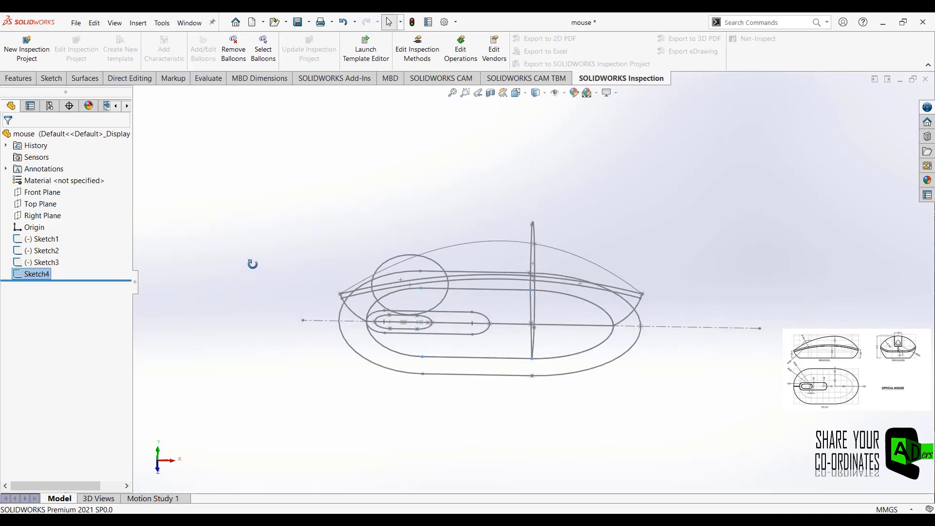
pyautogui.click(39, 194)
pyautogui.click(46, 181)
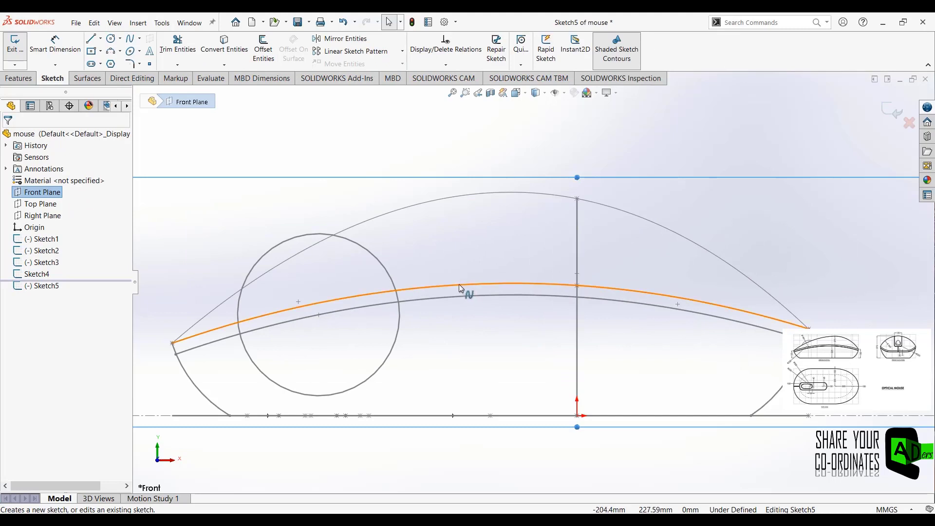
# Convert Sketch2's upper profile curve into Sketch5 and close the sketch.
pyautogui.click(460, 288)
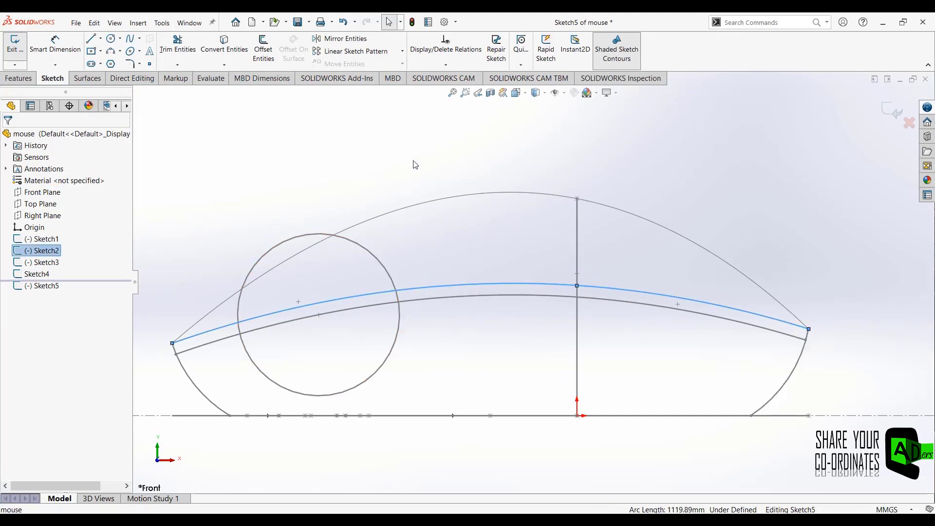
pyautogui.click(224, 45)
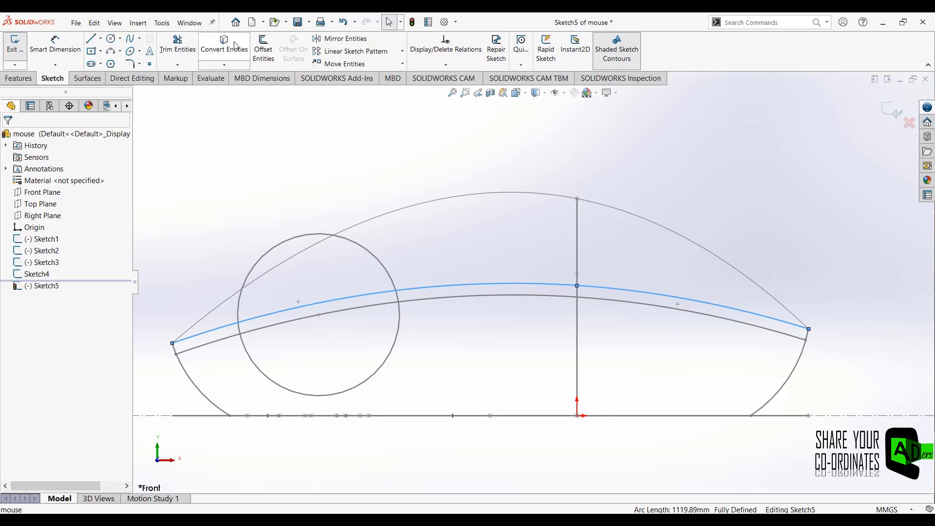
pyautogui.click(885, 111)
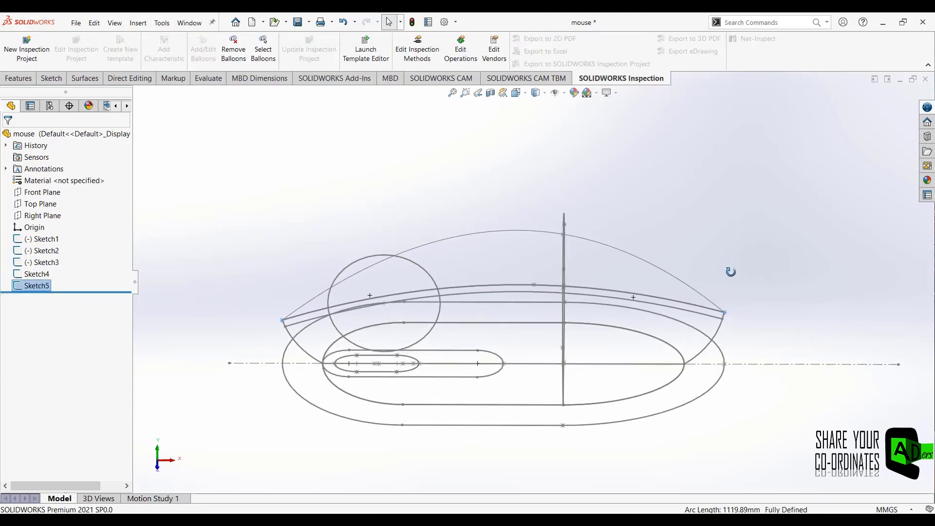
pyautogui.click(51, 207)
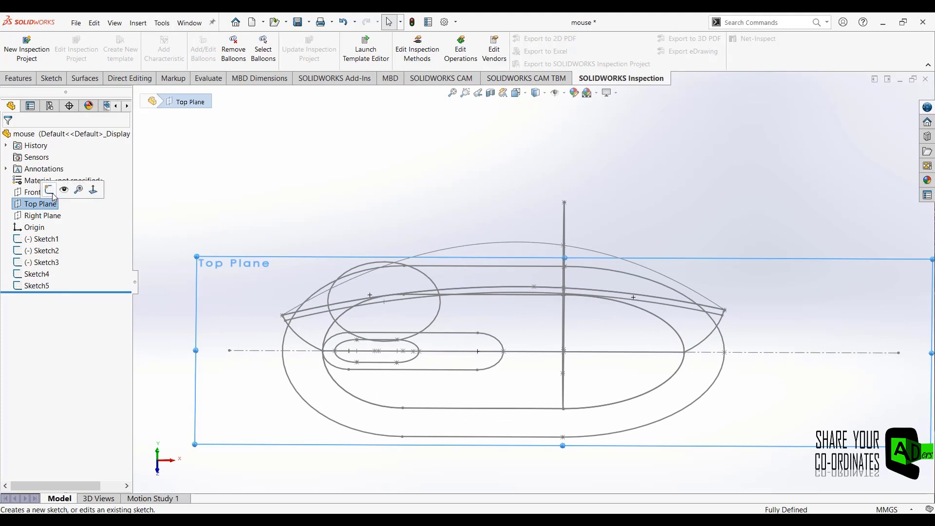
# Convert Sketch1's outer left arc, bottom line, right curve and top line into Sketch6.
pyautogui.click(50, 192)
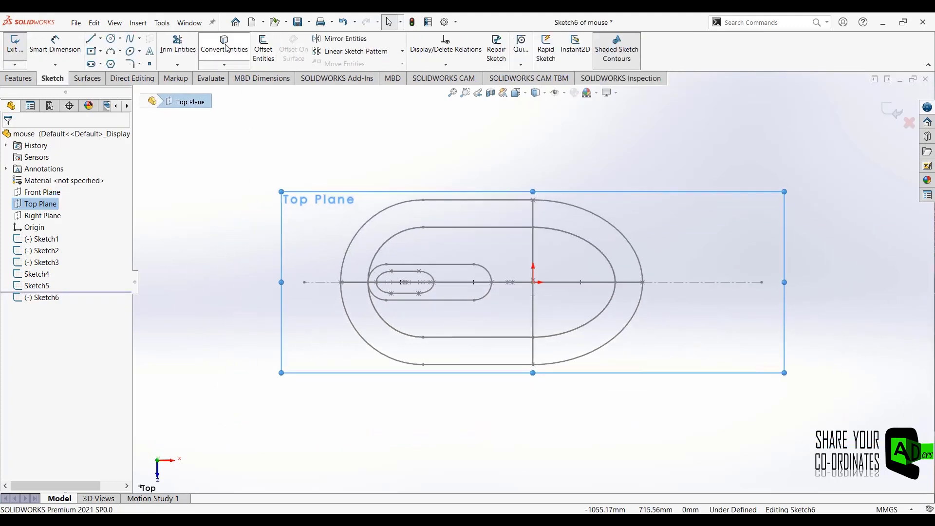
pyautogui.click(227, 48)
pyautogui.click(383, 357)
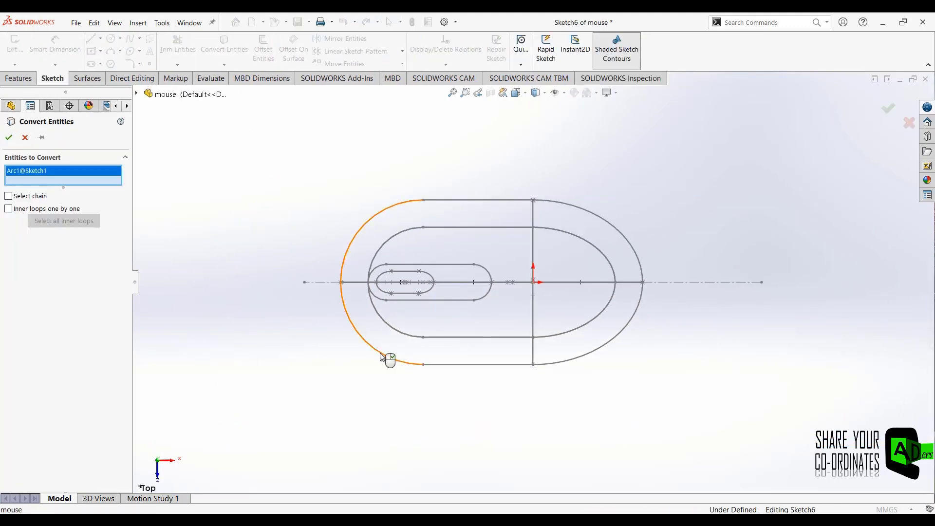
pyautogui.click(462, 367)
pyautogui.click(561, 367)
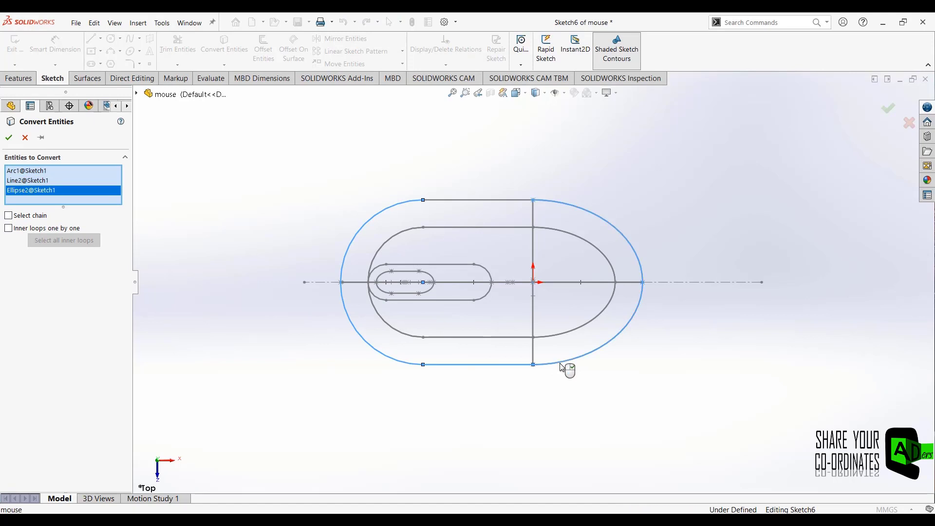
pyautogui.click(477, 201)
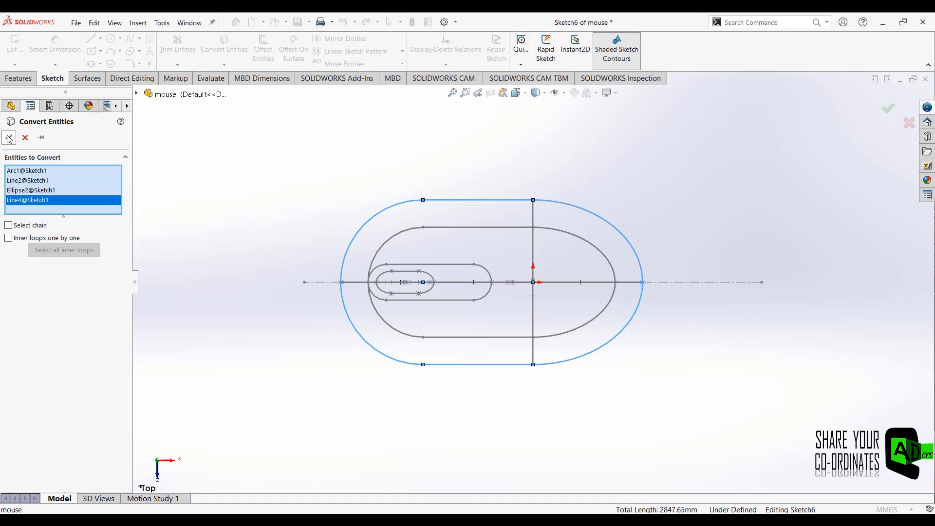
pyautogui.click(9, 140)
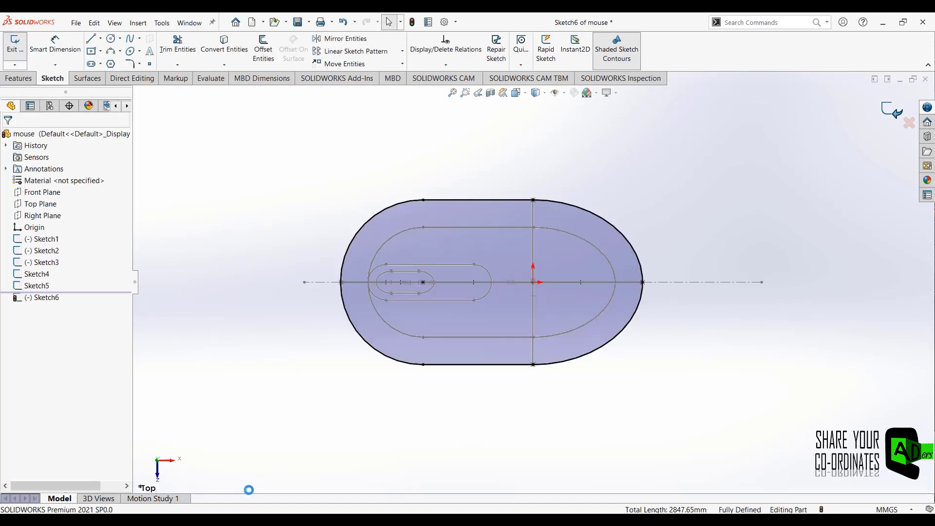
pyautogui.moveTo(273, 414); pyautogui.dragTo(273, 299, button='middle')
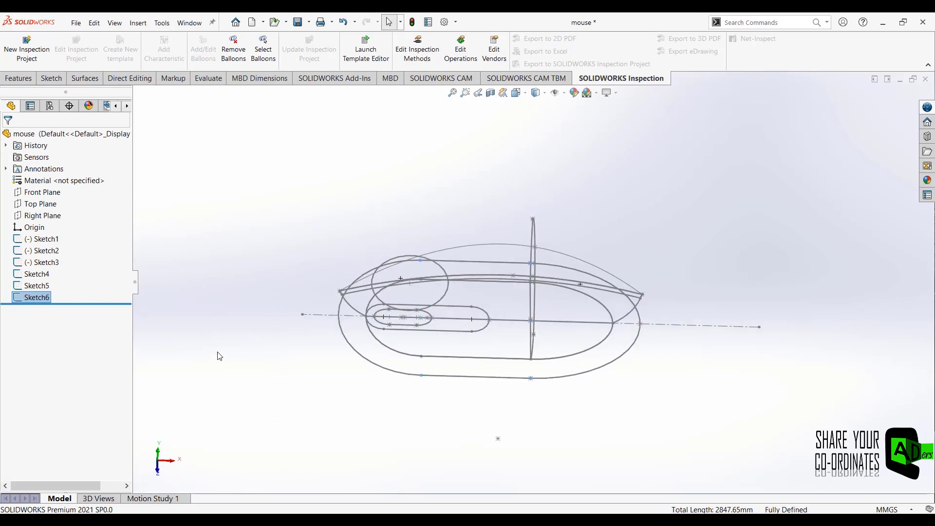
pyautogui.press('Escape')
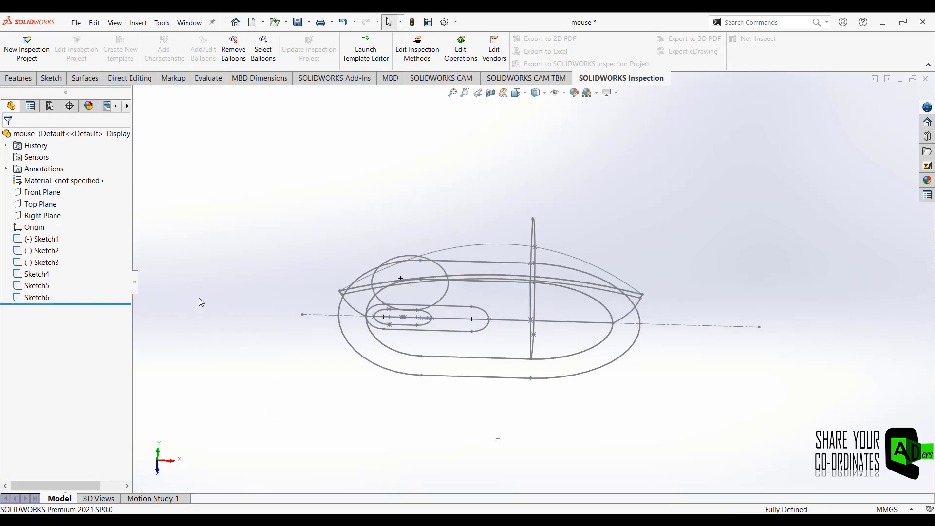
# Create Curve1 by projecting Sketch6 and Sketch5 as sketch-on-sketch.
pyautogui.click(87, 79)
pyautogui.click(583, 64)
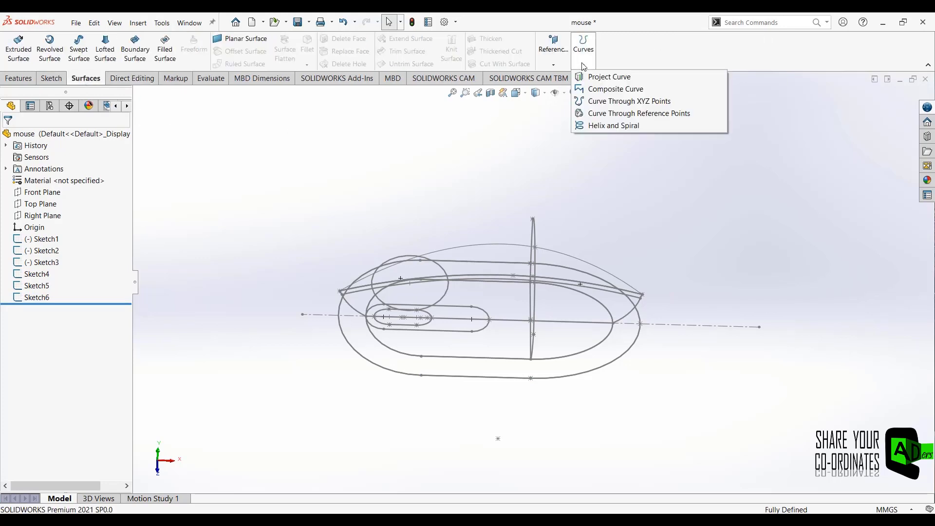
pyautogui.click(591, 78)
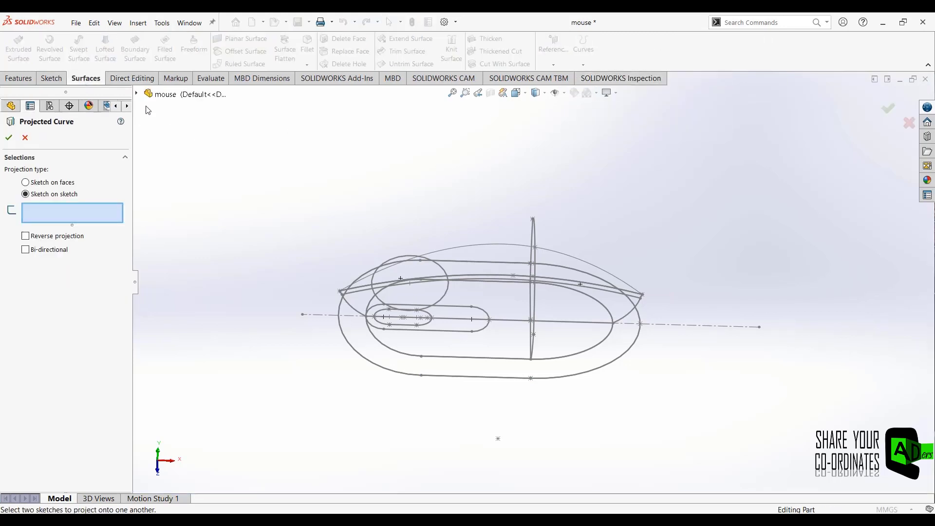
pyautogui.click(137, 94)
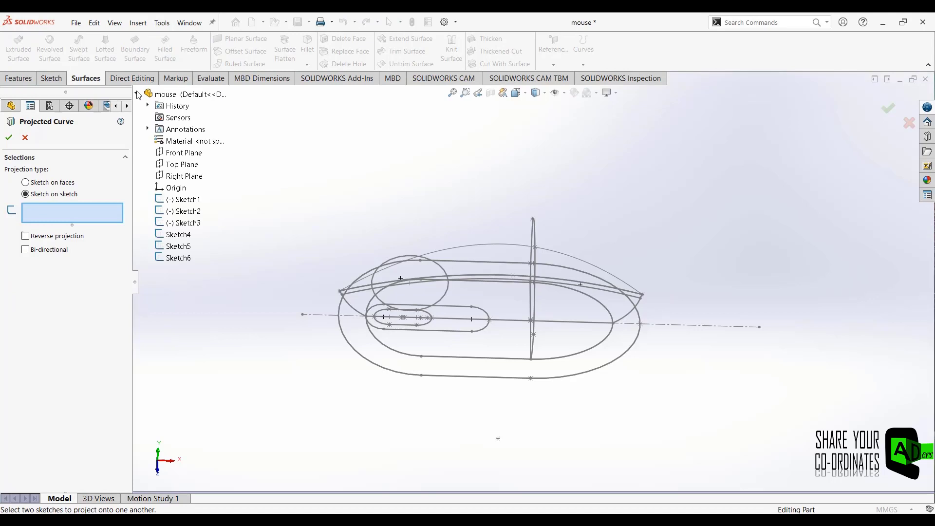
pyautogui.click(179, 259)
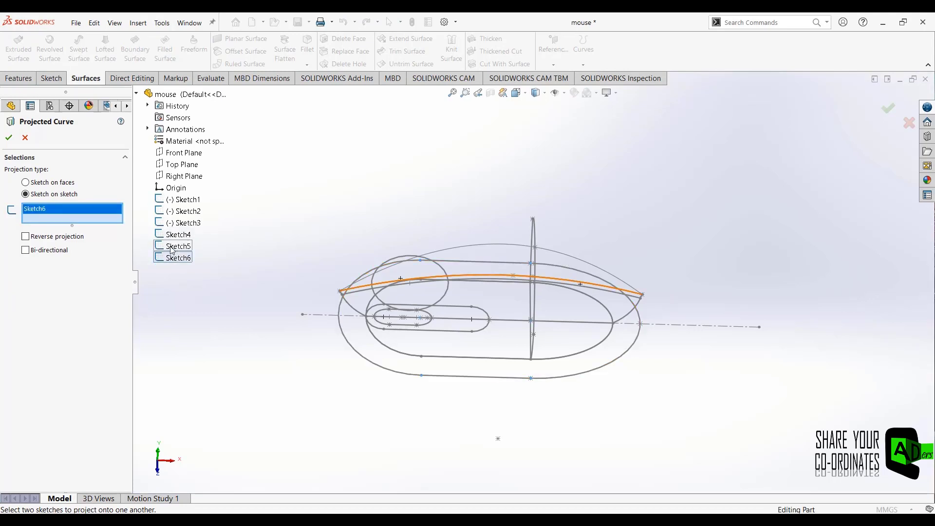
pyautogui.click(172, 249)
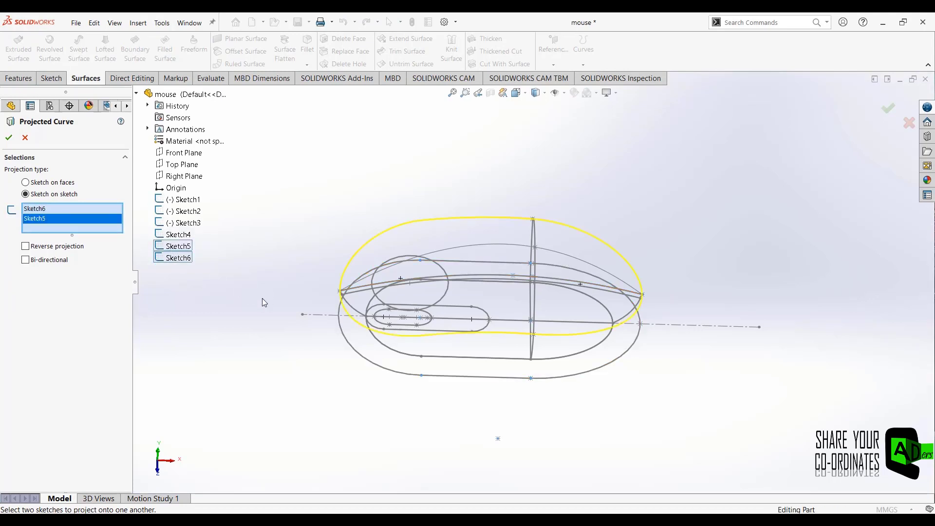
pyautogui.moveTo(263, 302)
pyautogui.mouseDown(button='middle')
pyautogui.moveTo(283, 208)
pyautogui.moveTo(265, 291)
pyautogui.mouseUp(button='middle')
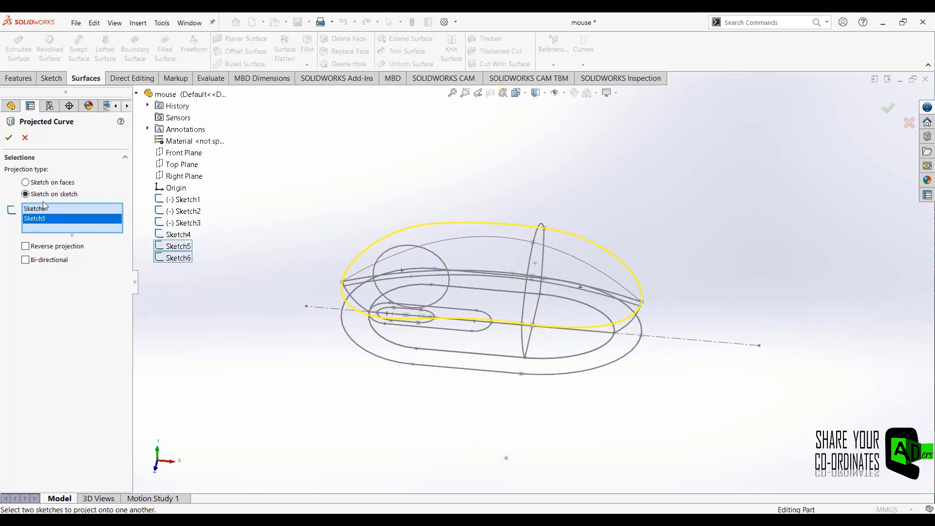
pyautogui.click(9, 138)
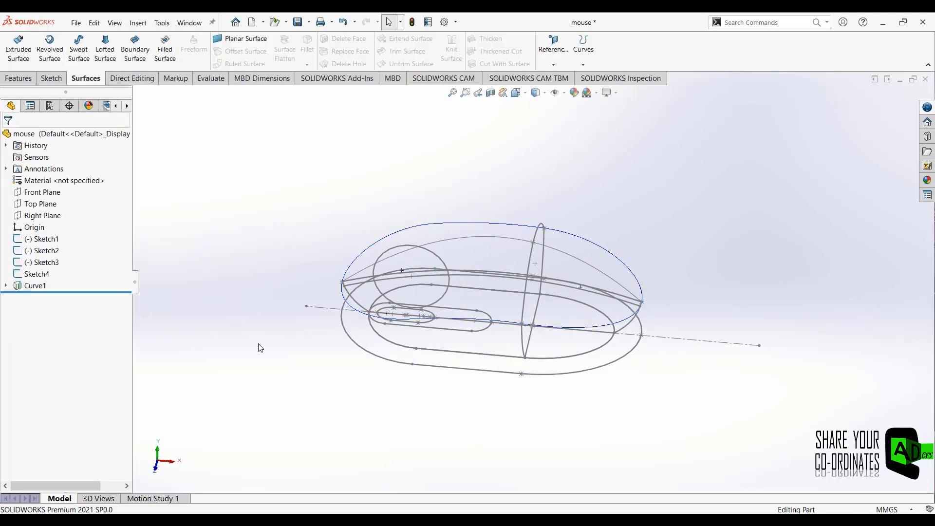
pyautogui.moveTo(278, 404)
pyautogui.mouseDown(button='middle')
pyautogui.moveTo(286, 384)
pyautogui.moveTo(278, 379)
pyautogui.mouseUp(button='middle')
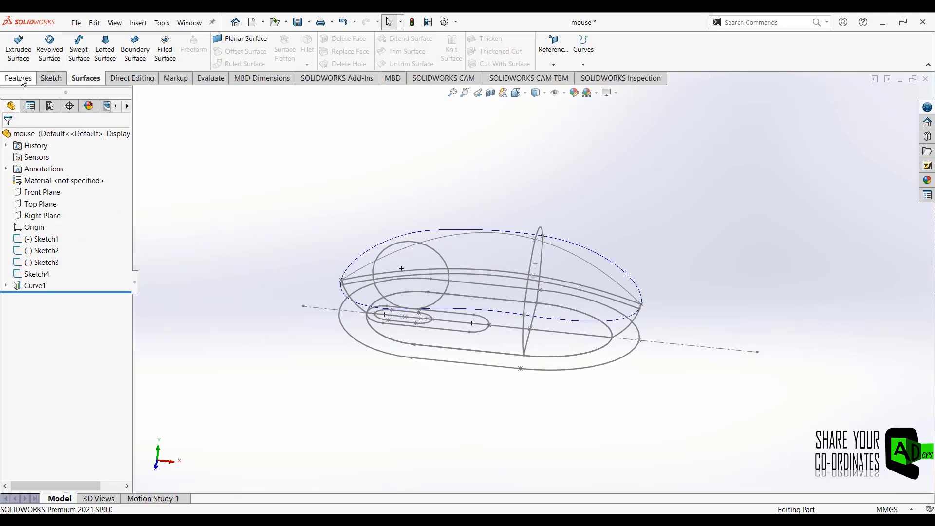
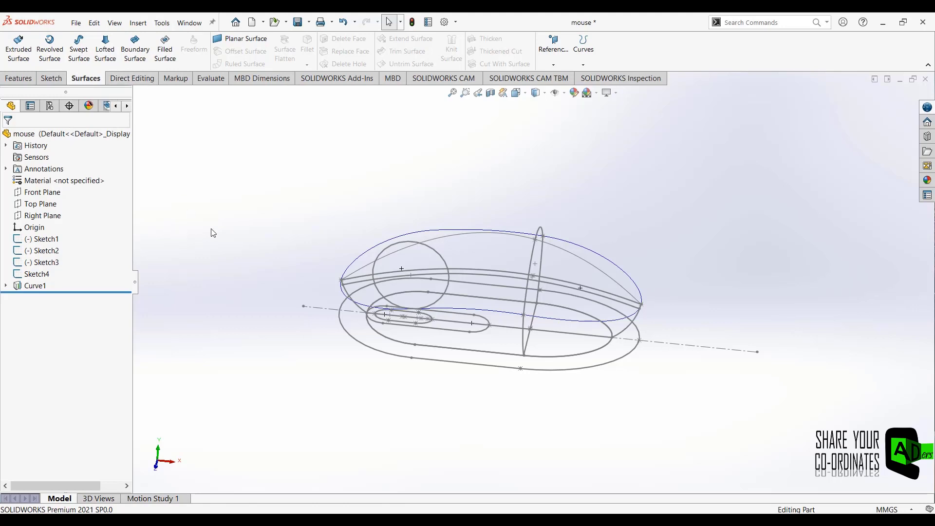
# Create a Front Plane sketch holding both side arcs converted from Sketch2.
pyautogui.moveTo(213, 233); pyautogui.dragTo(207, 203, button='middle')
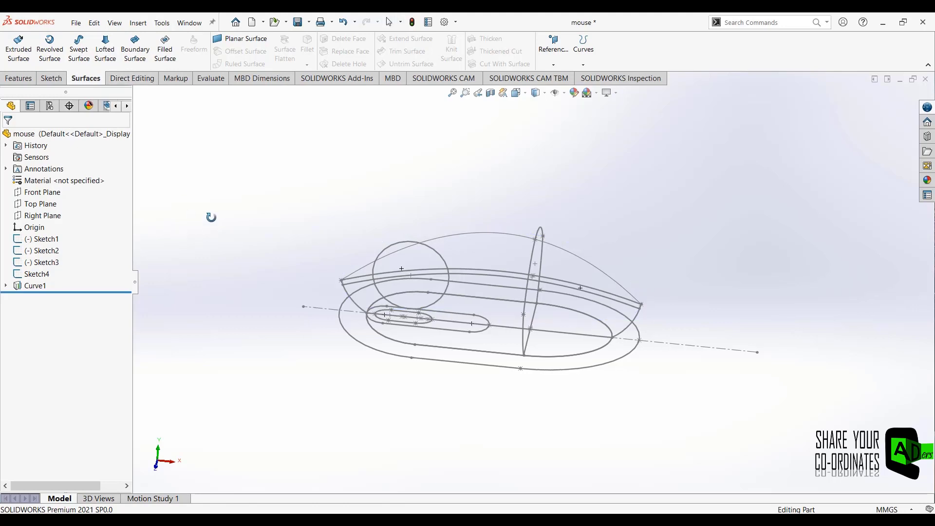
pyautogui.click(43, 192)
pyautogui.click(50, 184)
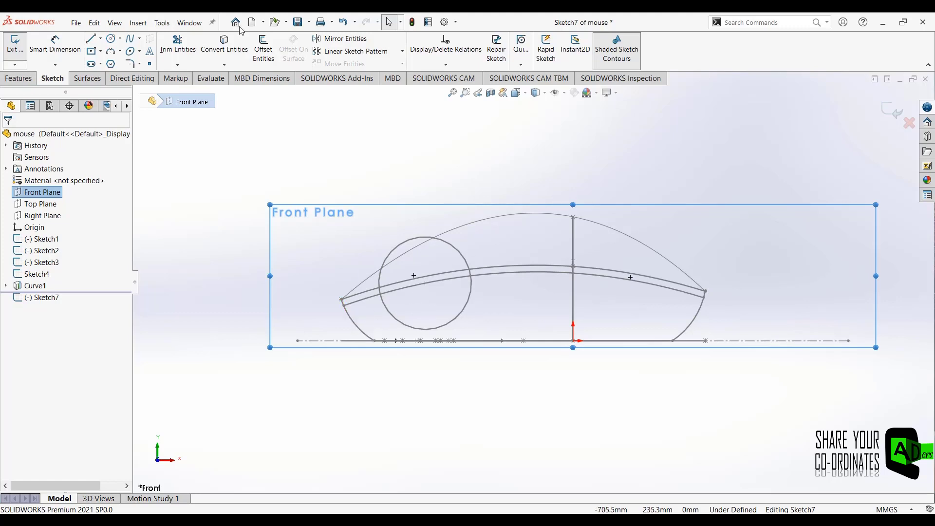
pyautogui.click(361, 330)
pyautogui.click(688, 330)
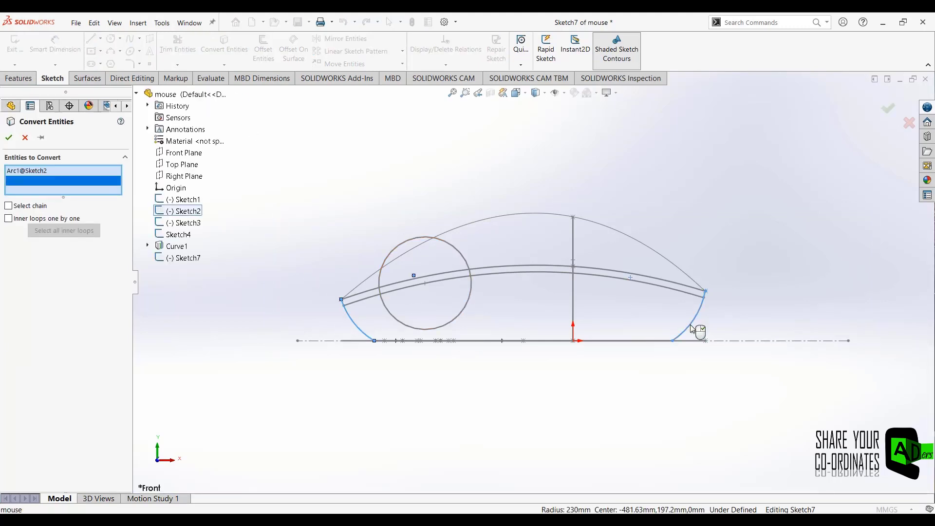
pyautogui.click(8, 138)
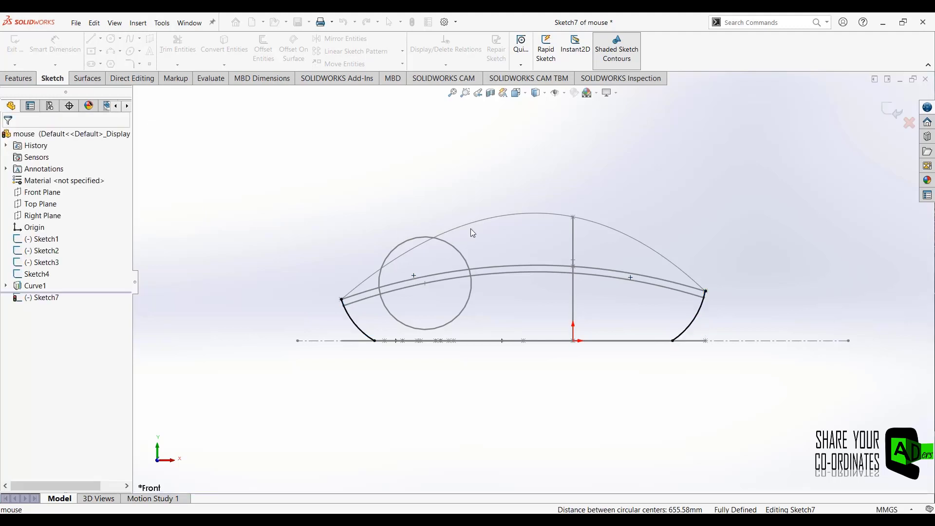
pyautogui.click(889, 112)
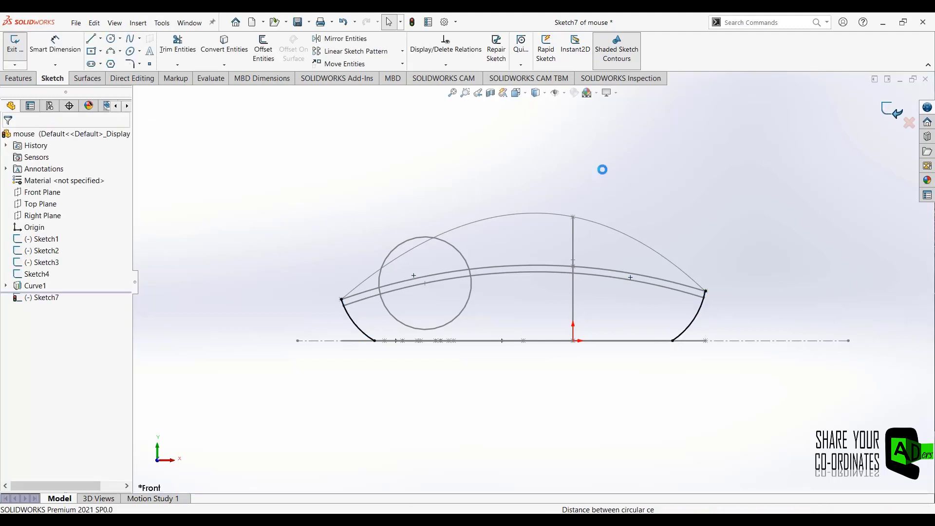
# Create a Right Plane sketch holding Sketch3's left and right arcs, then exit it.
pyautogui.scroll(3, 549, 184)
pyautogui.moveTo(457, 201); pyautogui.dragTo(533, 216, button='middle')
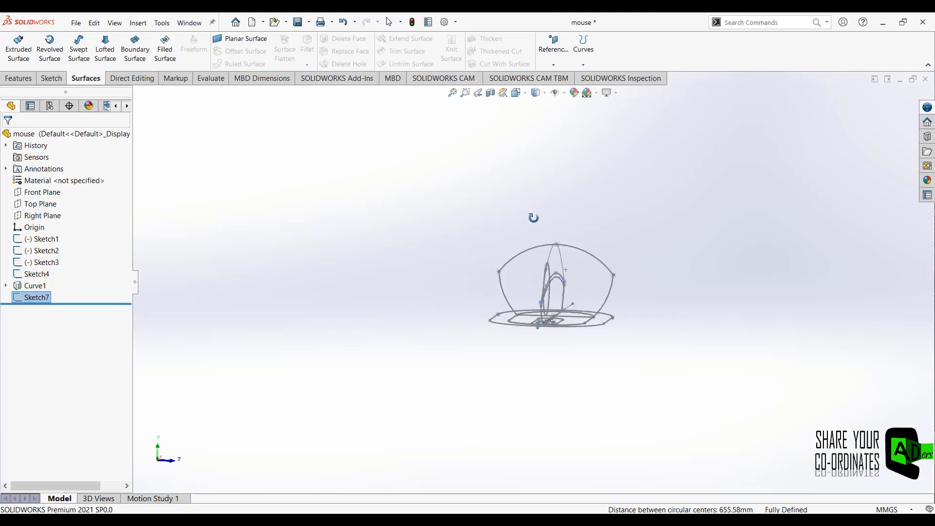
pyautogui.click(33, 216)
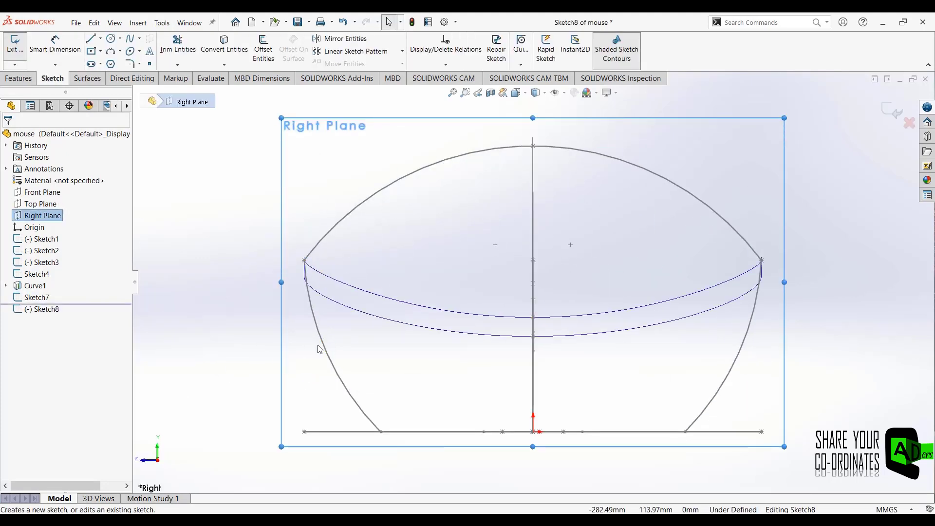
pyautogui.click(224, 47)
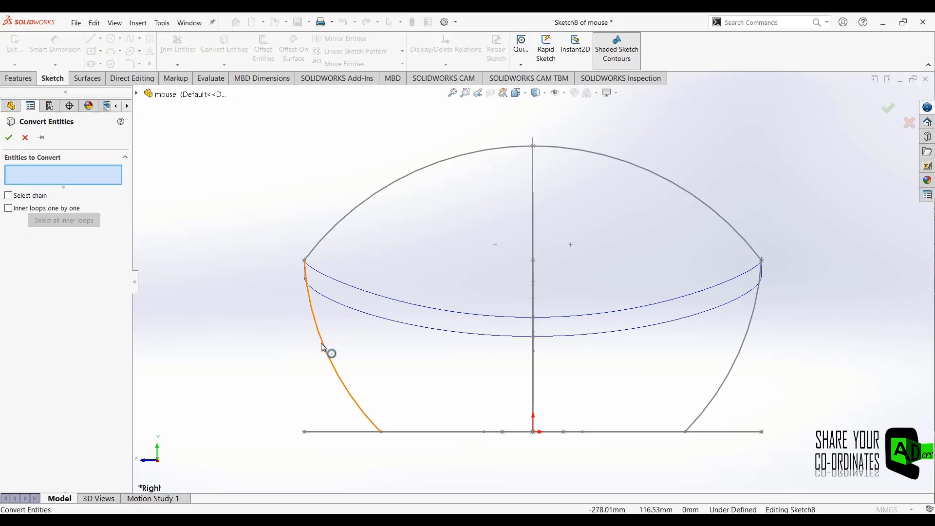
pyautogui.click(327, 350)
pyautogui.click(746, 338)
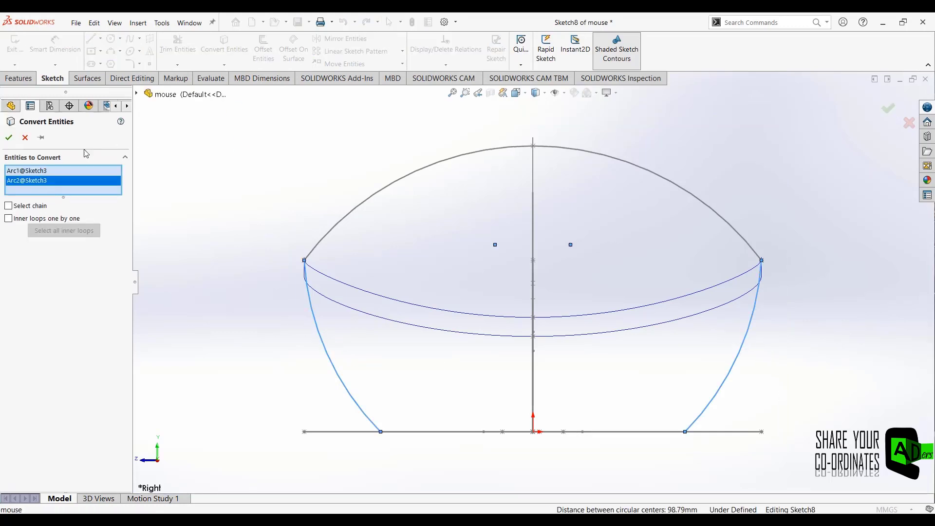
pyautogui.click(9, 139)
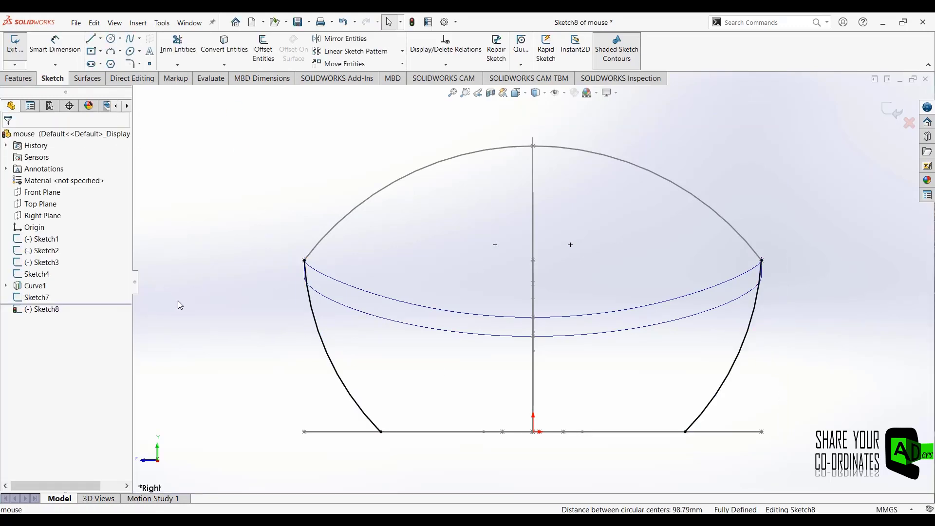
pyautogui.click(887, 114)
pyautogui.press('f')
pyautogui.moveTo(354, 234); pyautogui.dragTo(322, 183, button='middle')
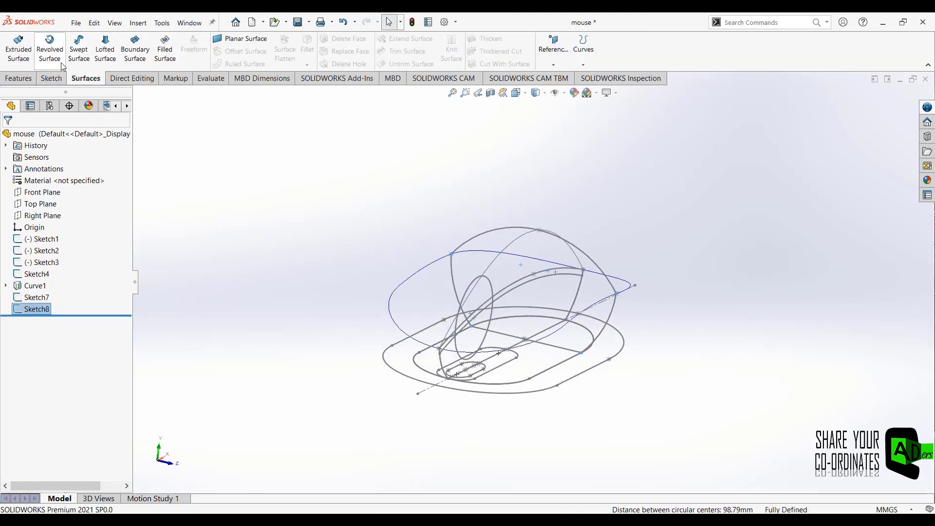
# Start a lofted surface with Sketch4 and Curve1 as its two profiles.
pyautogui.click(105, 44)
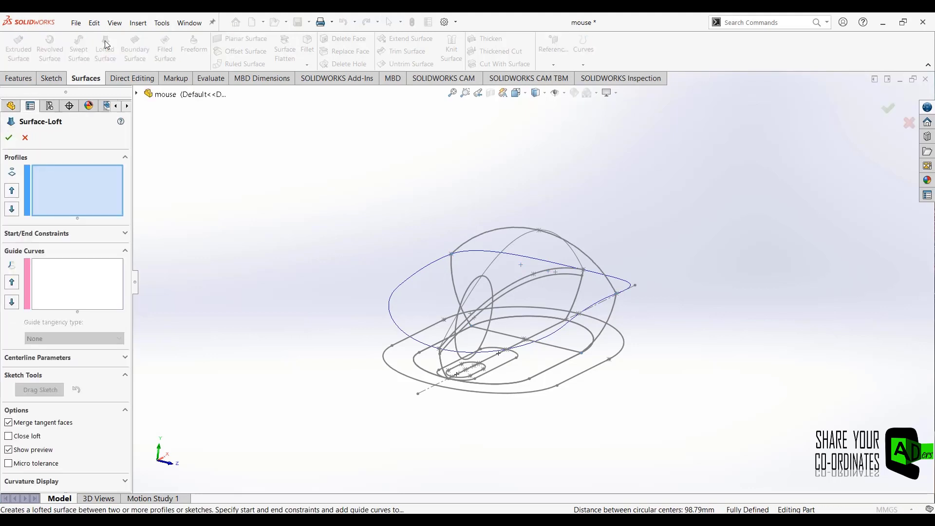
pyautogui.click(138, 94)
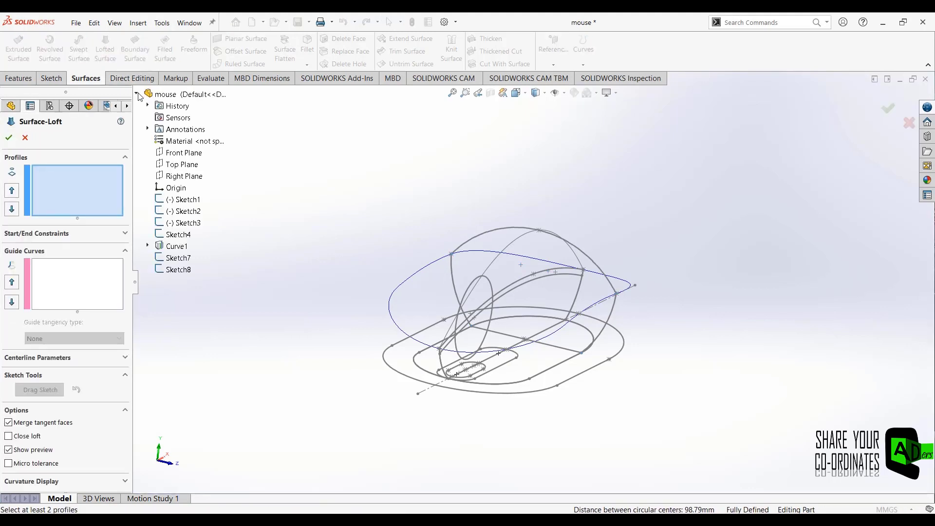
pyautogui.click(179, 235)
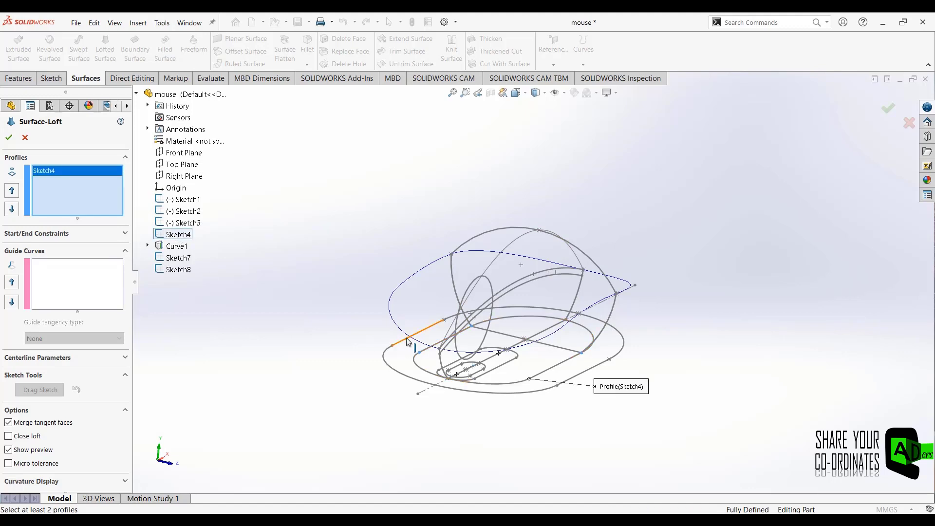
pyautogui.click(183, 250)
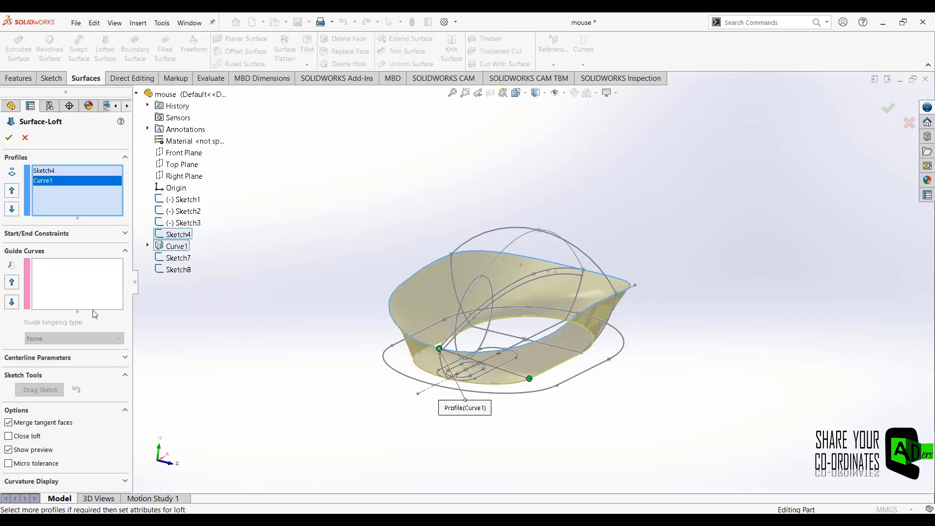
# Add the front end arc as the loft's first guide curve.
pyautogui.click(84, 278)
pyautogui.click(178, 258)
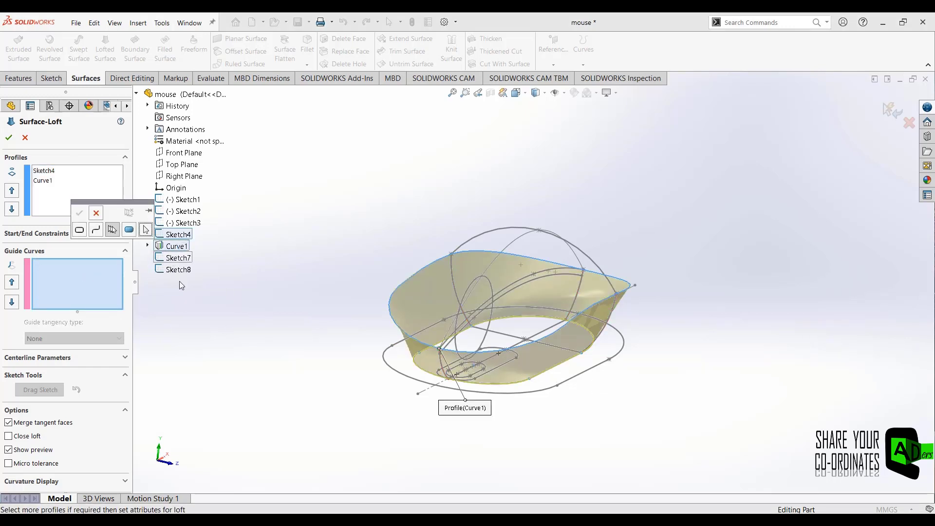
pyautogui.moveTo(239, 338)
pyautogui.mouseDown(button='middle')
pyautogui.moveTo(252, 338)
pyautogui.moveTo(218, 333)
pyautogui.mouseUp(button='middle')
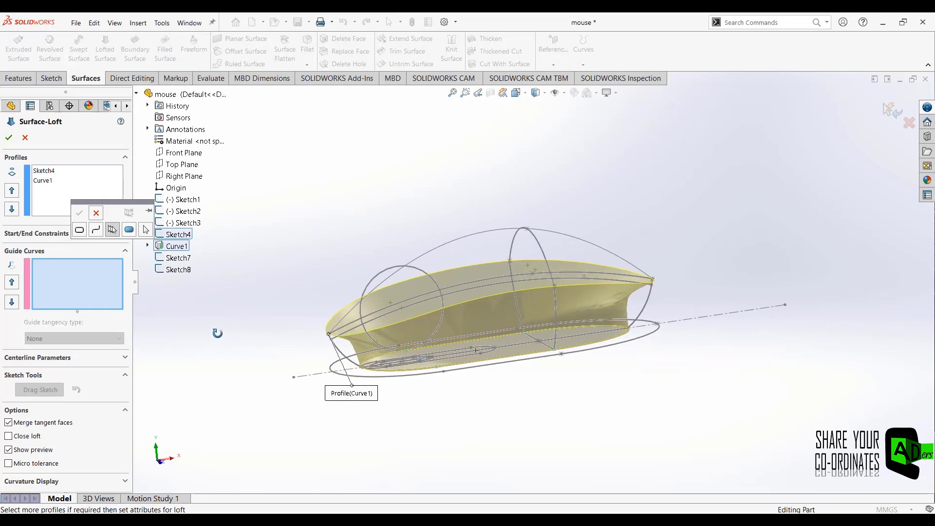
pyautogui.click(342, 357)
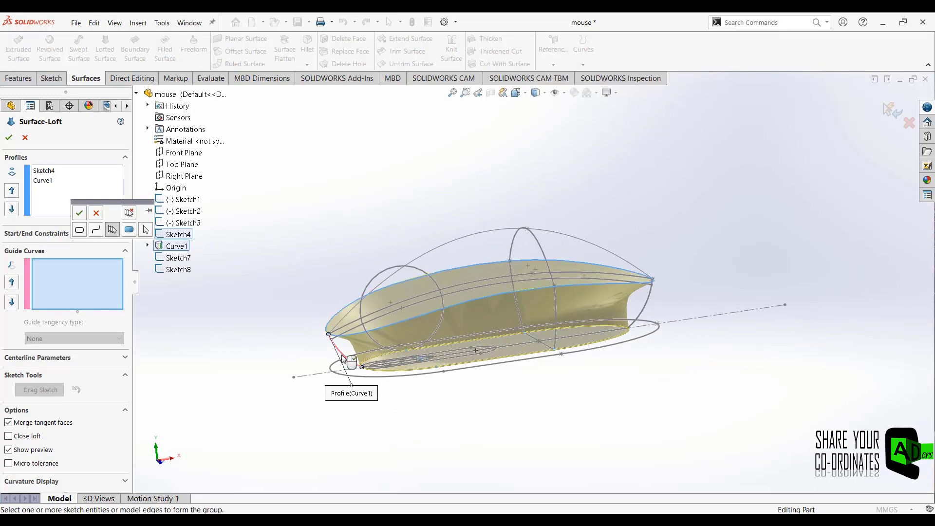
pyautogui.click(80, 214)
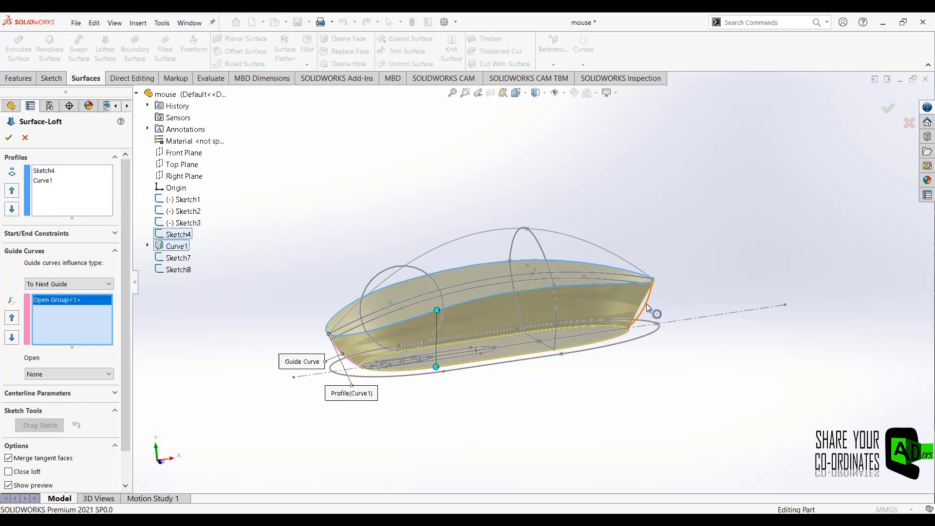
# Add the rear end arc and another arc chain as second and third guide curves.
pyautogui.click(648, 303)
pyautogui.click(678, 338)
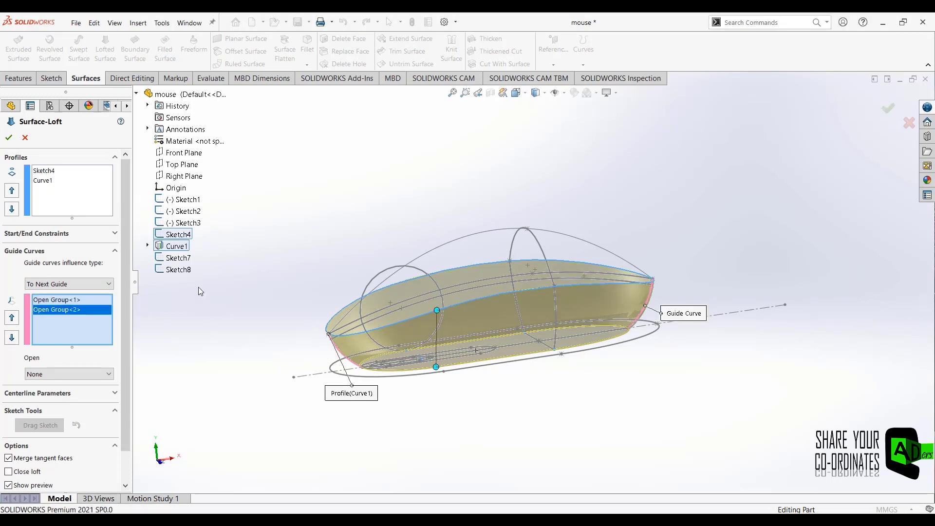
pyautogui.moveTo(214, 328); pyautogui.dragTo(259, 325, button='middle')
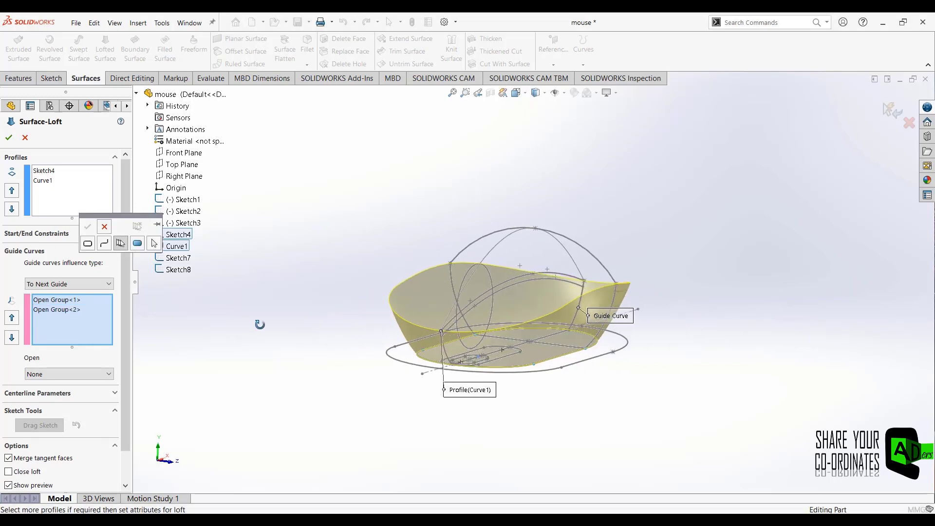
pyautogui.click(596, 335)
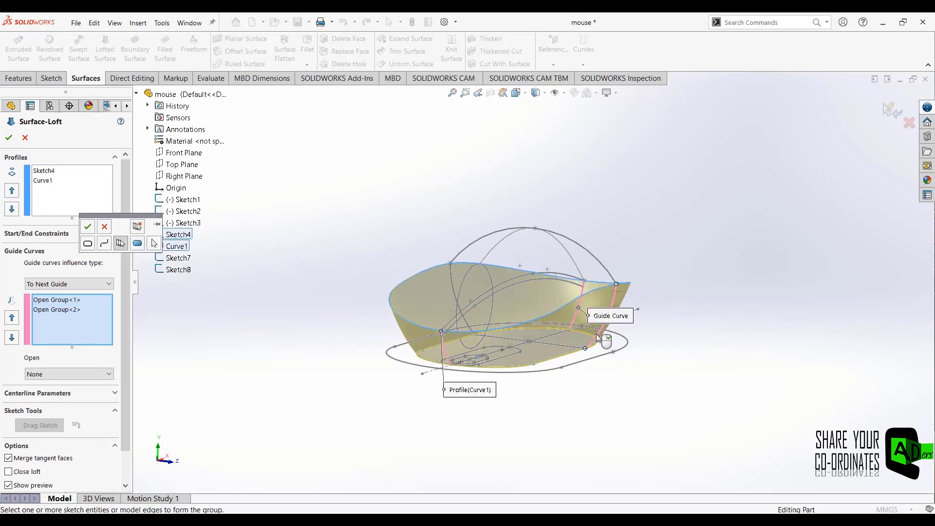
pyautogui.click(92, 226)
# Remove Sketch3, add Sketch8's left arc as fourth guide, and finish the loft.
pyautogui.moveTo(239, 347); pyautogui.dragTo(448, 315, button='middle')
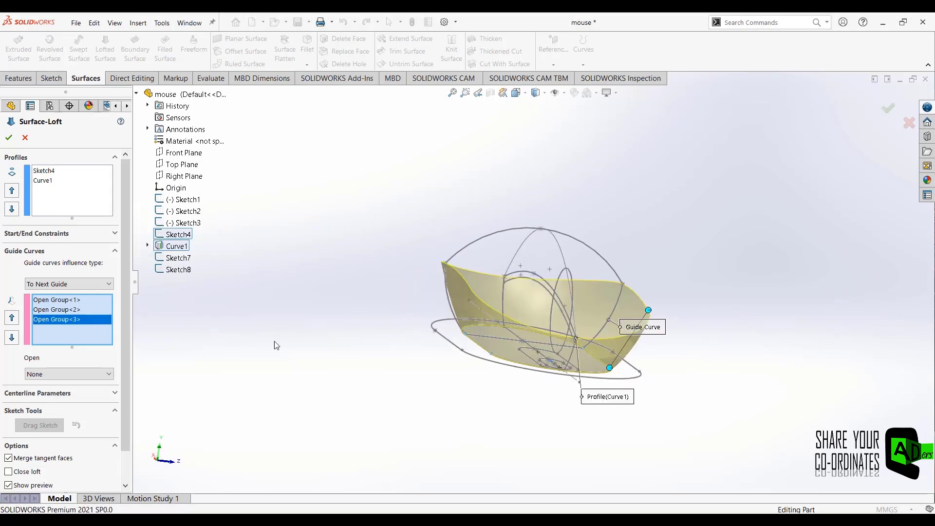
pyautogui.click(451, 310)
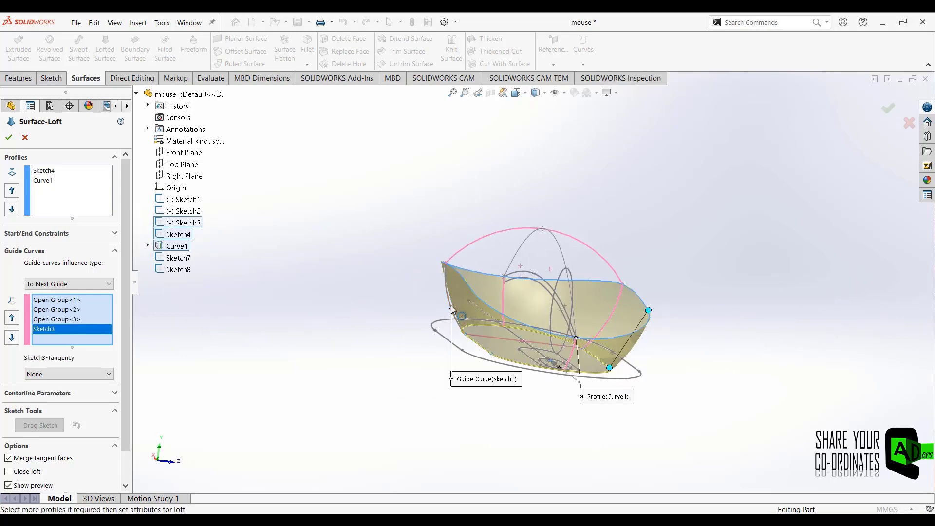
pyautogui.scroll(-2, 451, 310)
pyautogui.scroll(-2, 458, 304)
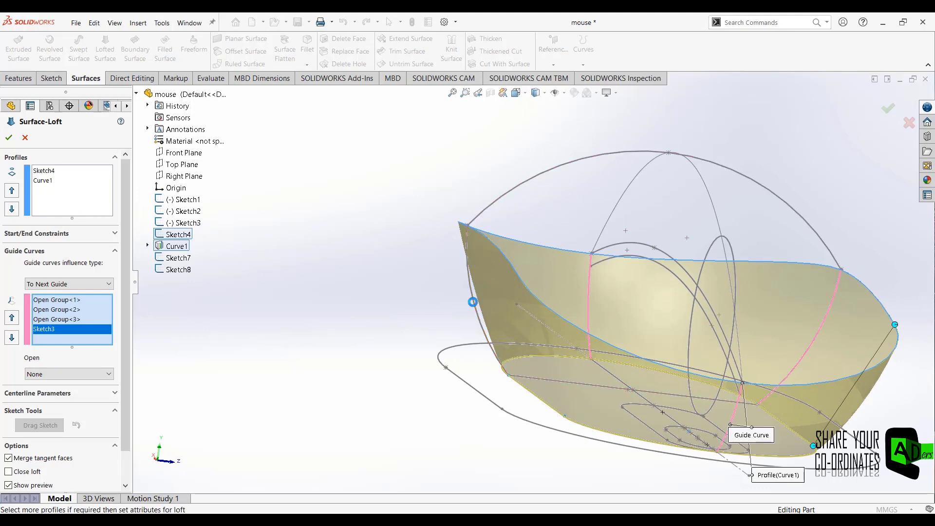
pyautogui.click(470, 308)
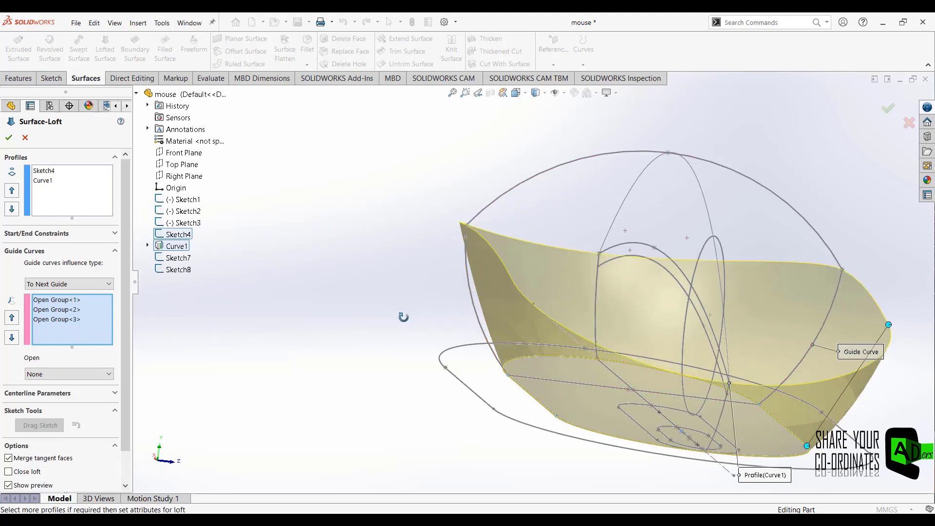
pyautogui.click(174, 270)
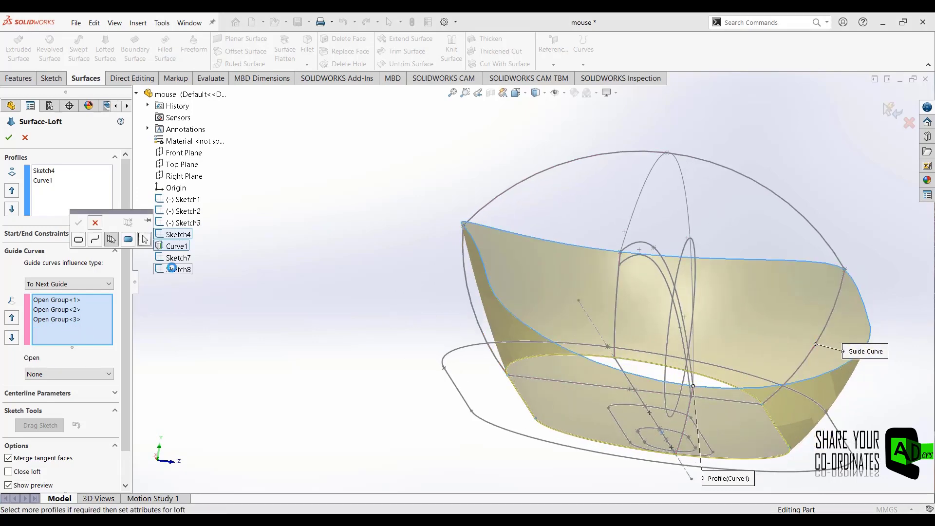
pyautogui.click(469, 299)
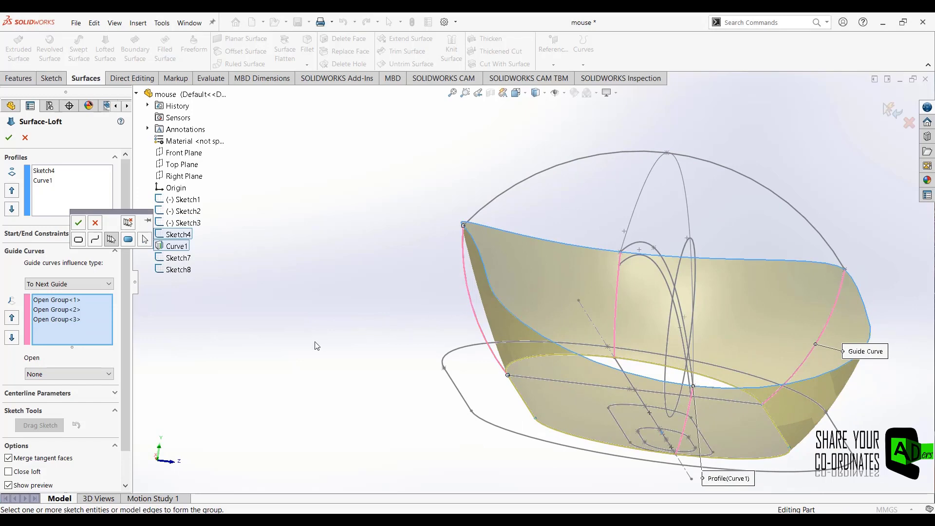
pyautogui.click(77, 227)
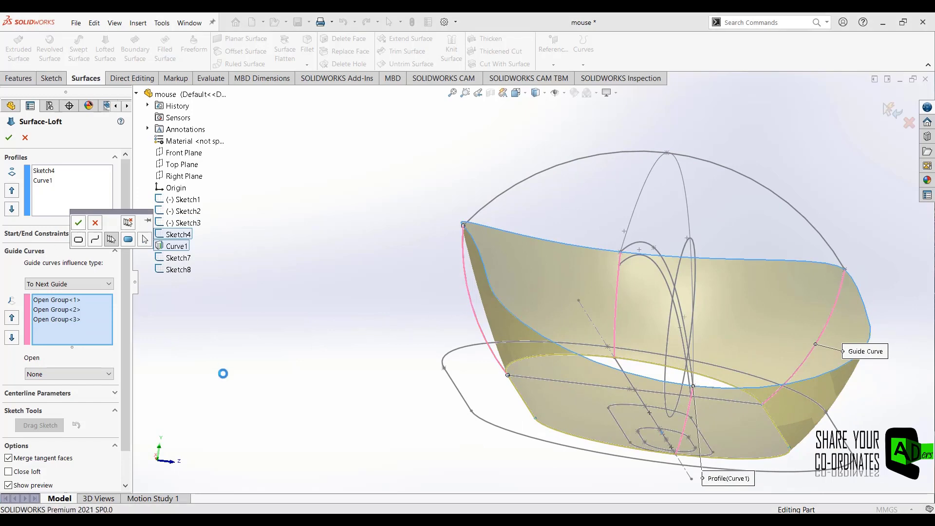
pyautogui.moveTo(230, 382); pyautogui.dragTo(200, 362, button='middle')
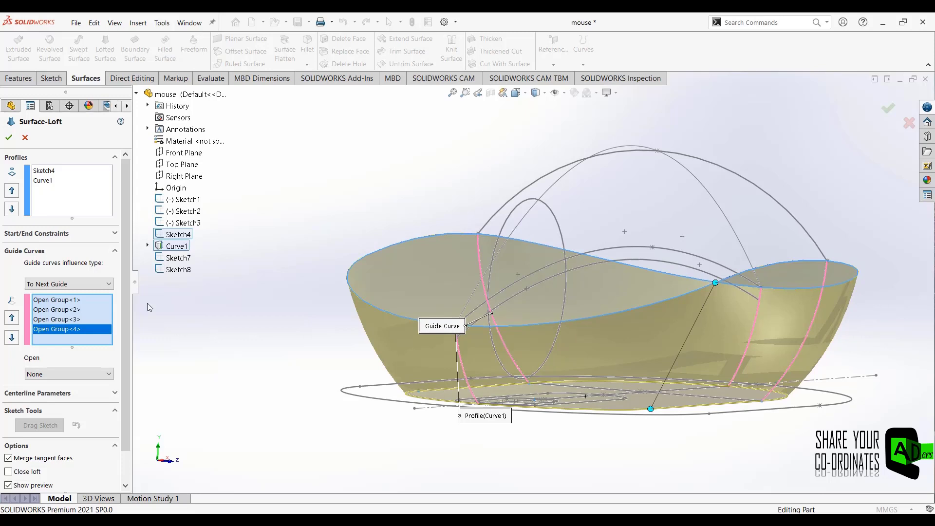
pyautogui.click(6, 138)
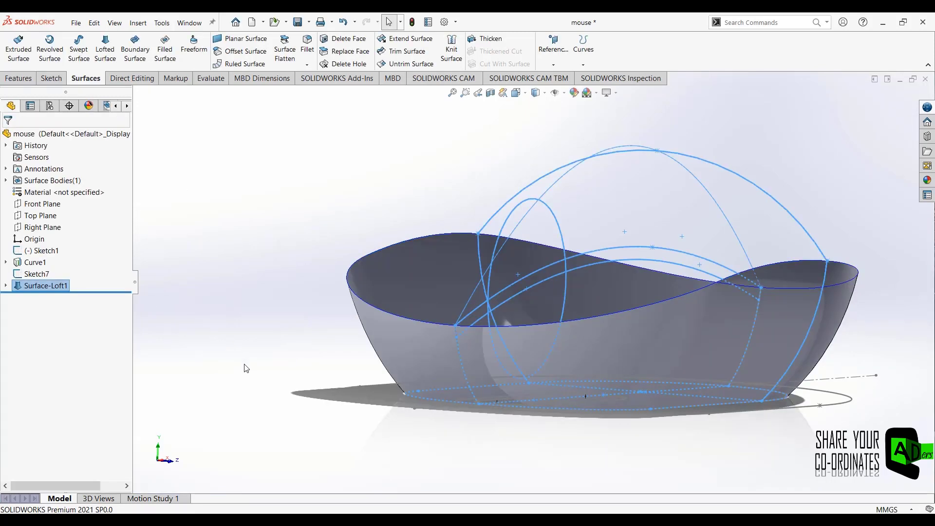
# Expand Surface-Loft1 and show Sketch2 and Sketch3 in the model again.
pyautogui.press('f')
pyautogui.moveTo(244, 333)
pyautogui.mouseDown(button='middle')
pyautogui.moveTo(326, 355)
pyautogui.moveTo(241, 334)
pyautogui.mouseUp(button='middle')
pyautogui.click(296, 369)
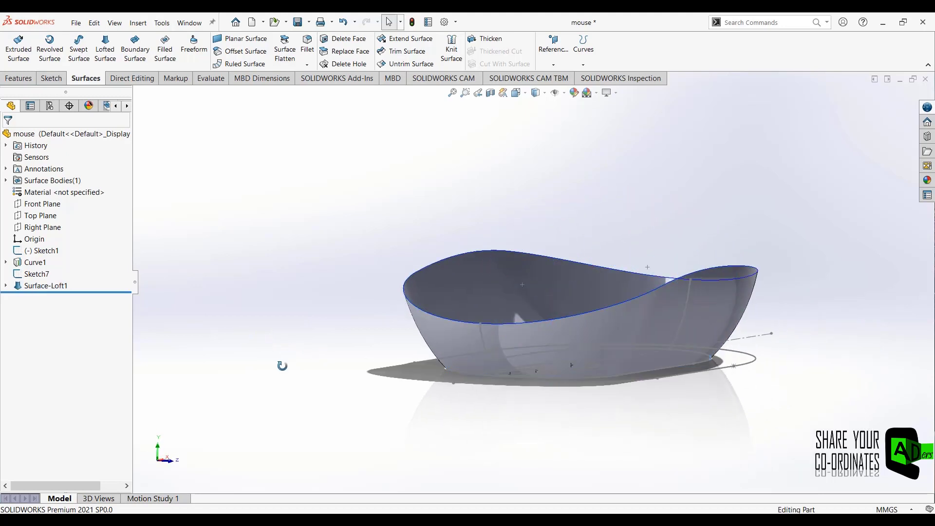
pyautogui.moveTo(282, 365); pyautogui.dragTo(317, 369, button='middle')
pyautogui.click(5, 286)
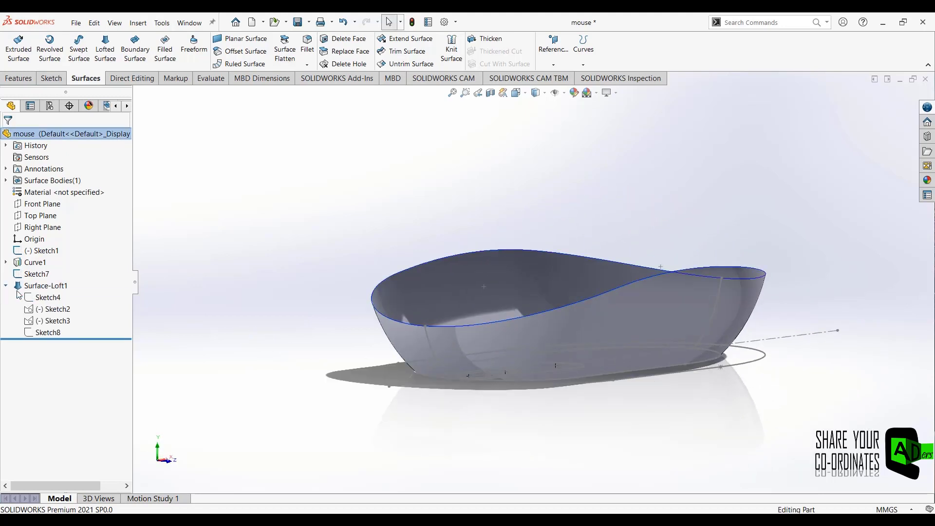
pyautogui.rightClick(50, 312)
pyautogui.click(58, 296)
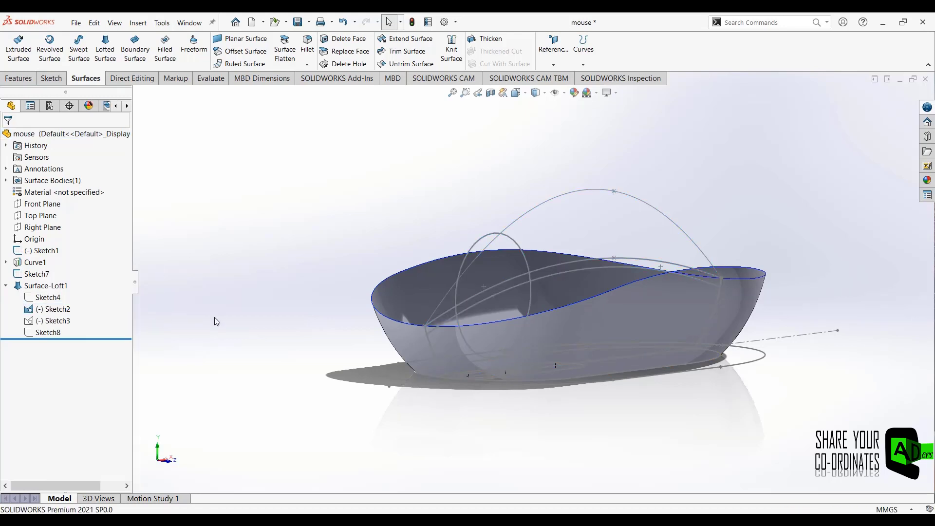
pyautogui.click(56, 323)
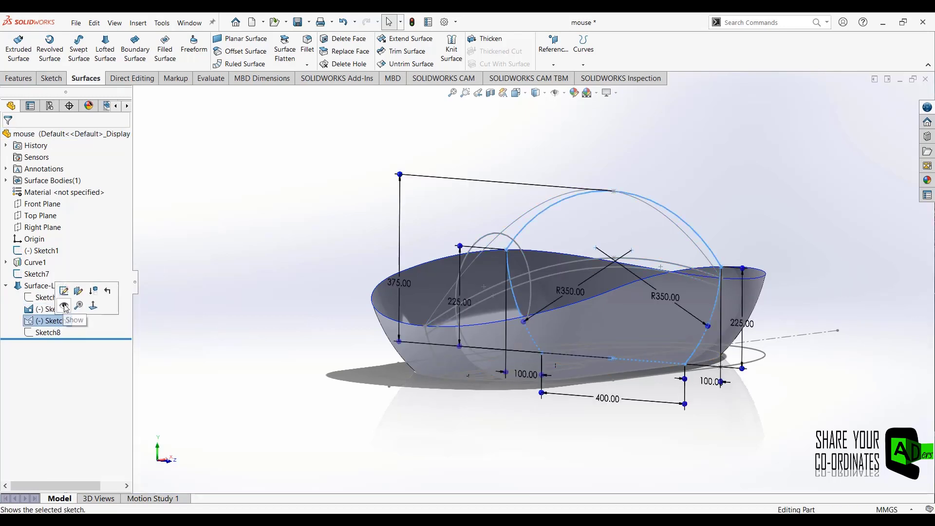
pyautogui.click(78, 291)
pyautogui.moveTo(232, 366)
pyautogui.mouseDown(button='middle')
pyautogui.moveTo(250, 396)
pyautogui.moveTo(229, 376)
pyautogui.moveTo(204, 303)
pyautogui.moveTo(207, 225)
pyautogui.moveTo(192, 369)
pyautogui.mouseUp(button='middle')
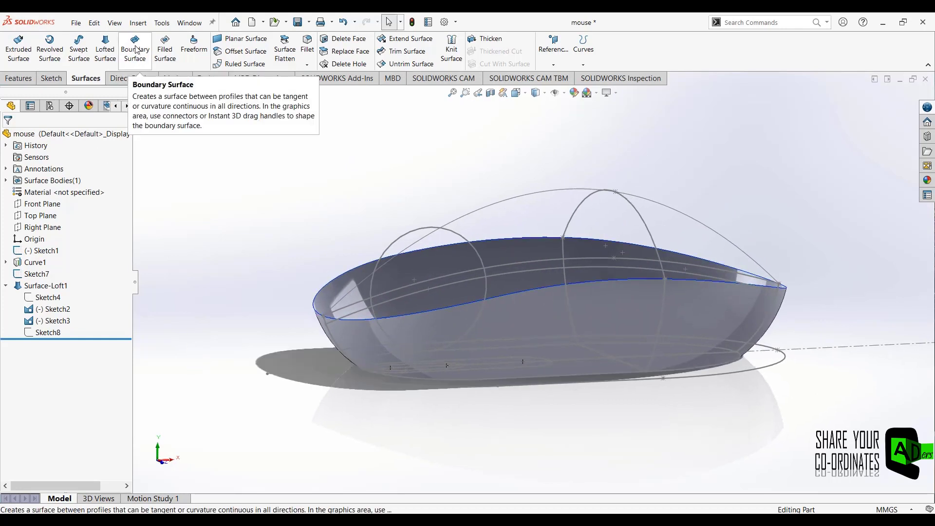
# Create a Front Plane sketch containing the converted top spline.
pyautogui.click(166, 46)
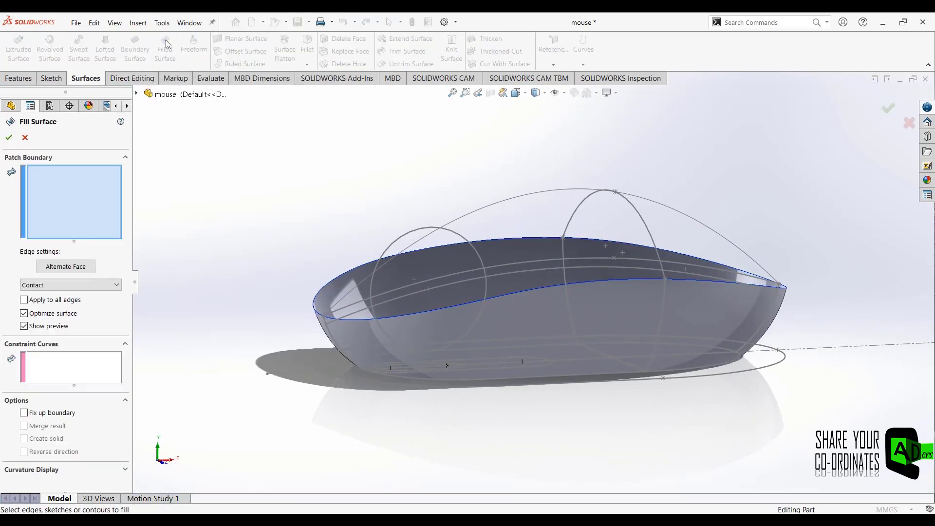
pyautogui.click(24, 138)
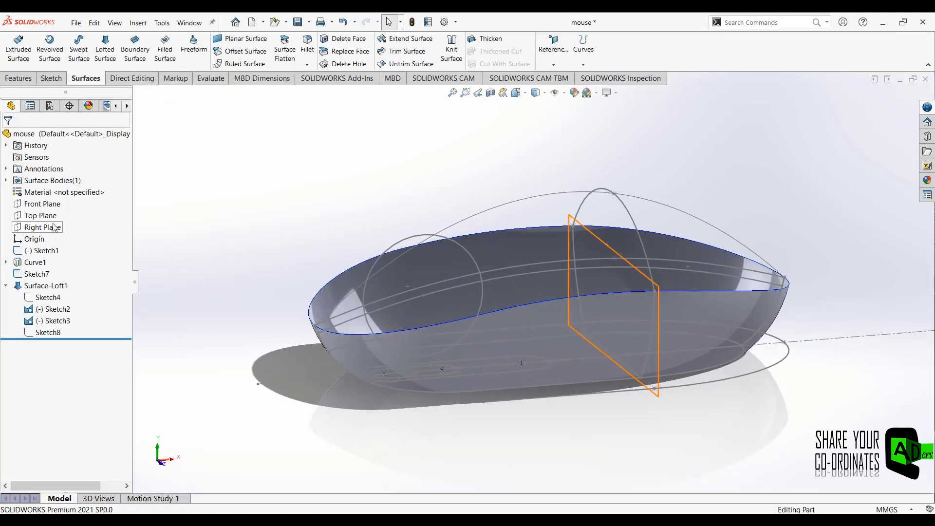
pyautogui.click(46, 206)
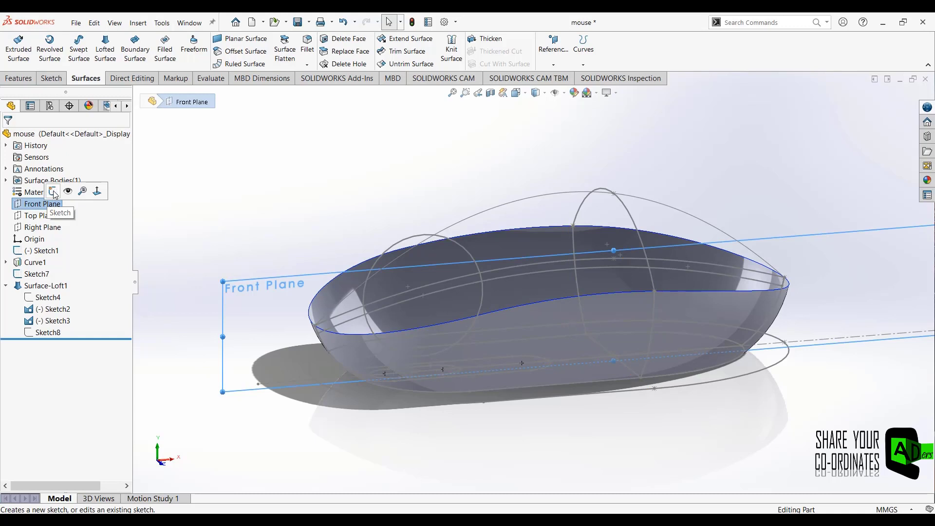
pyautogui.click(54, 194)
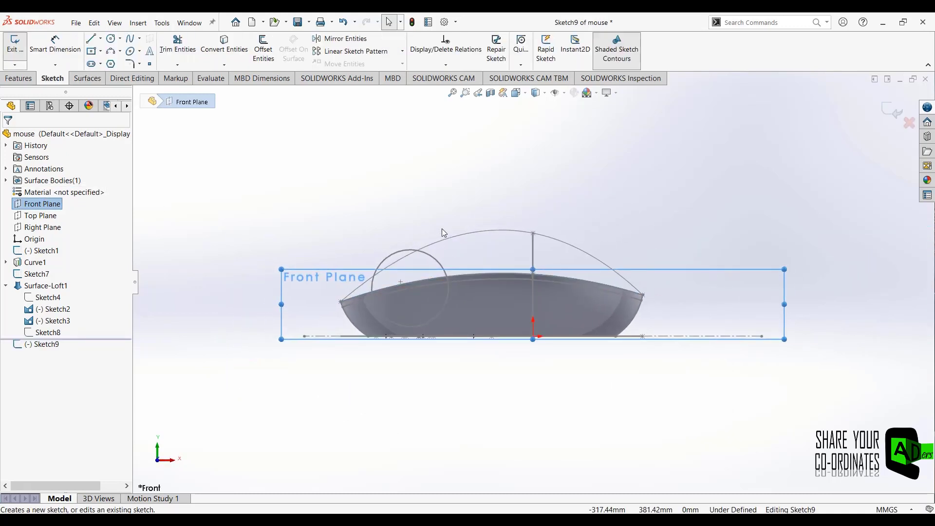
pyautogui.click(224, 46)
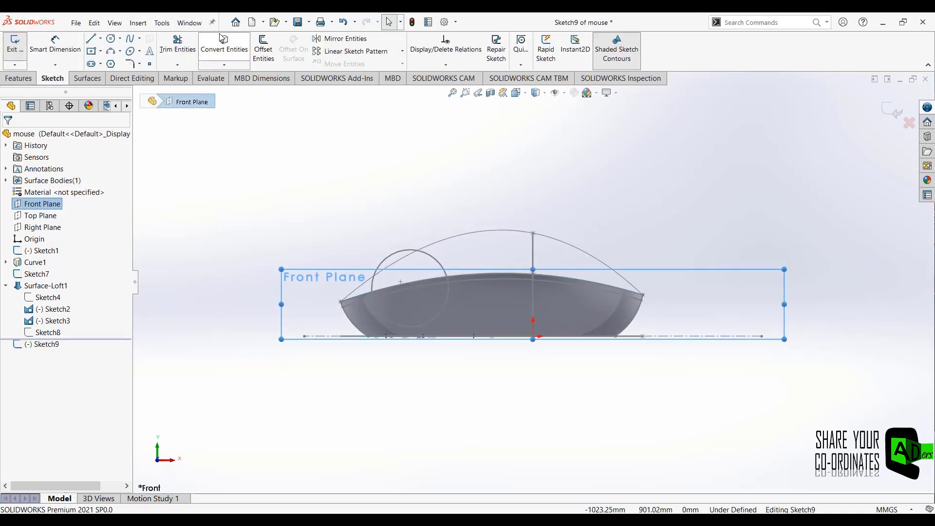
pyautogui.click(460, 233)
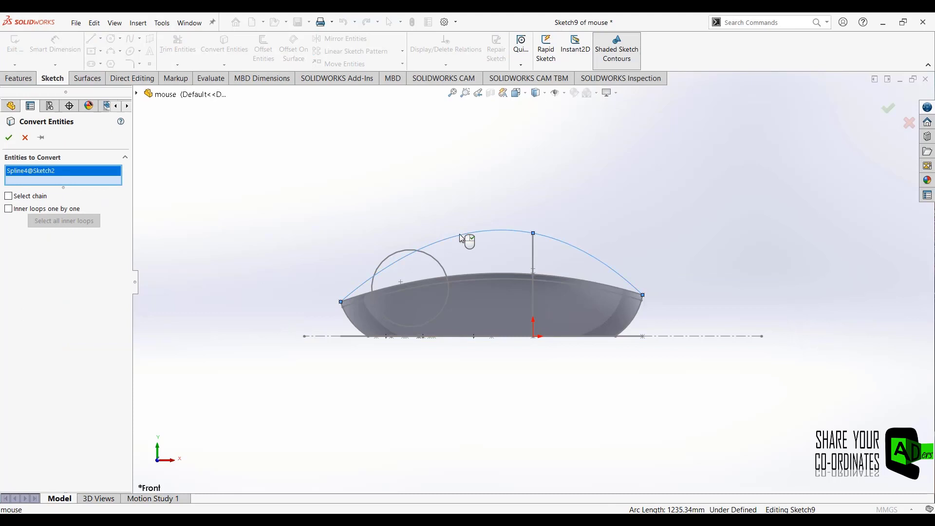
pyautogui.click(9, 138)
pyautogui.moveTo(217, 289); pyautogui.dragTo(286, 322, button='middle')
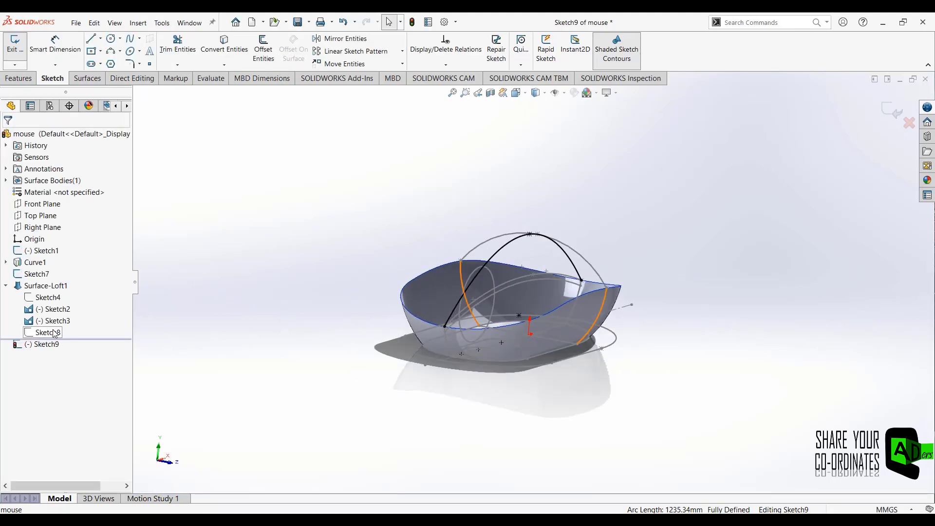
# Create a Right Plane sketch, Sketch10, containing the converted top arc.
pyautogui.click(37, 229)
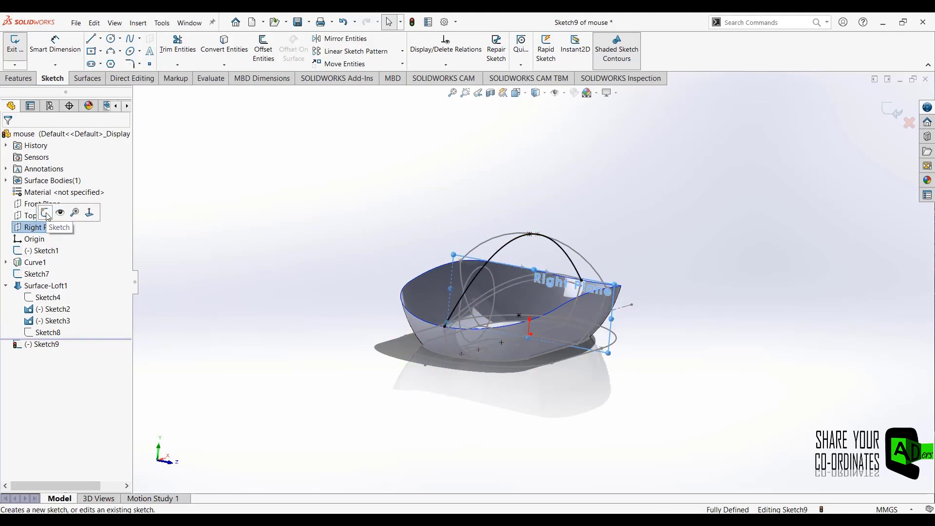
pyautogui.click(892, 113)
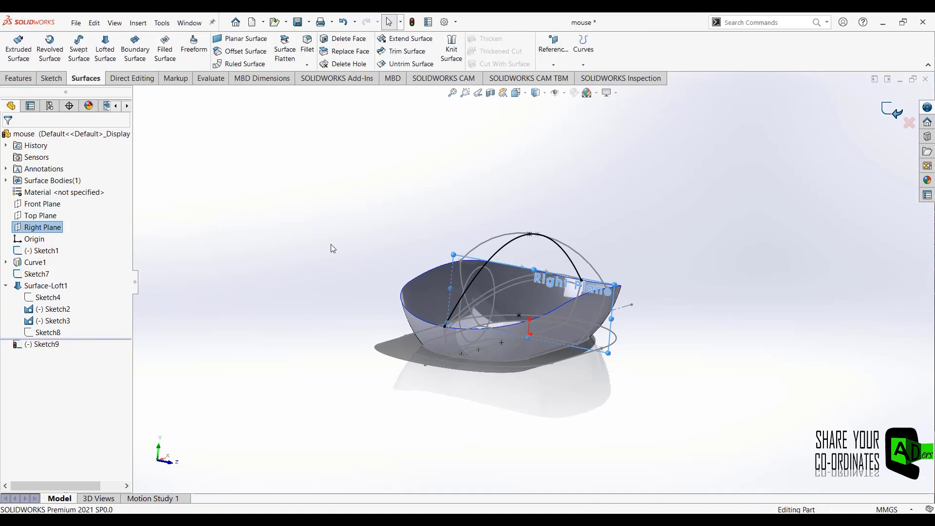
pyautogui.click(29, 227)
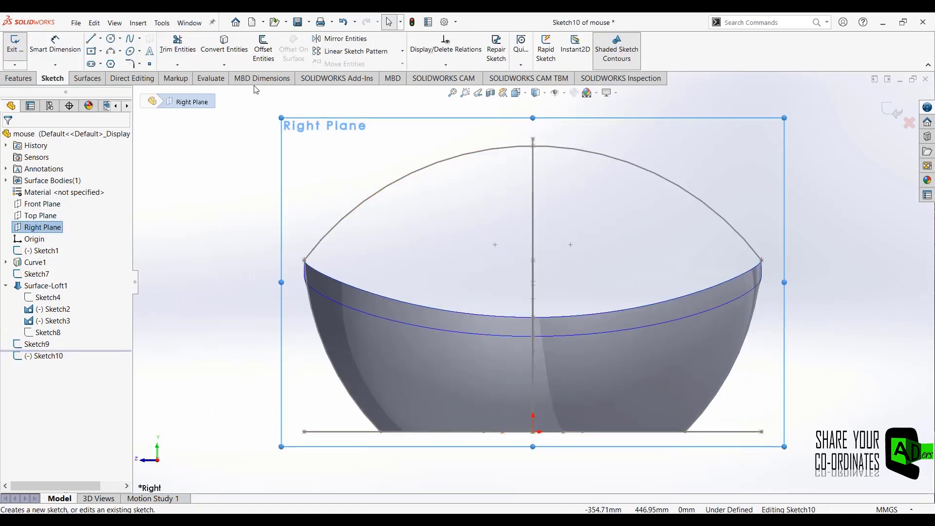
pyautogui.click(224, 49)
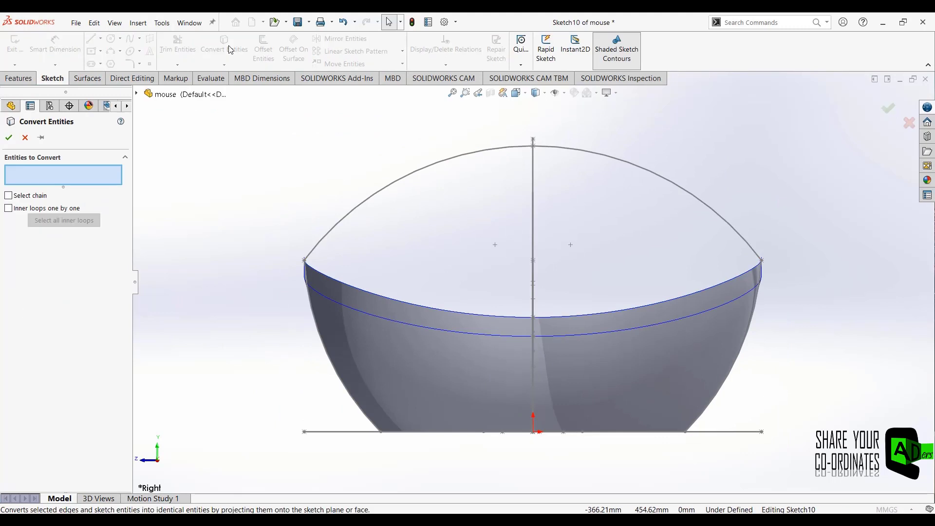
pyautogui.click(352, 210)
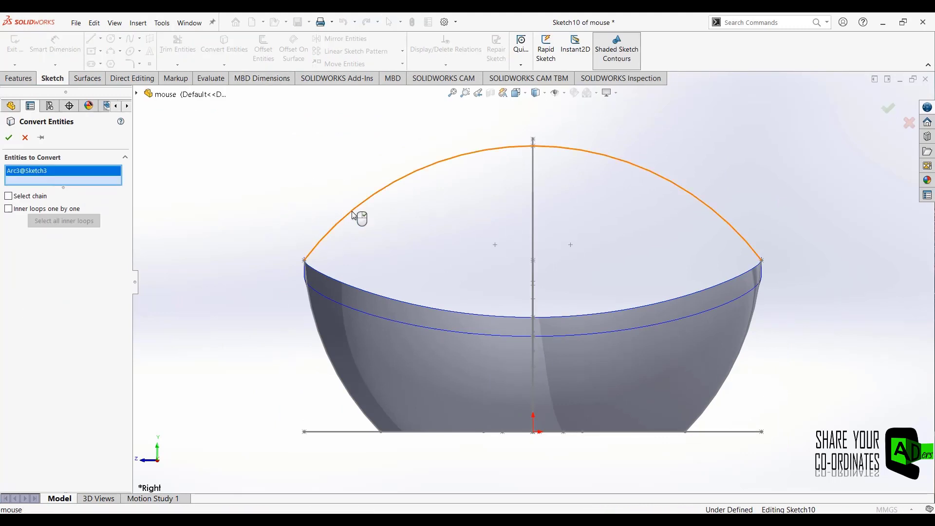
pyautogui.click(9, 138)
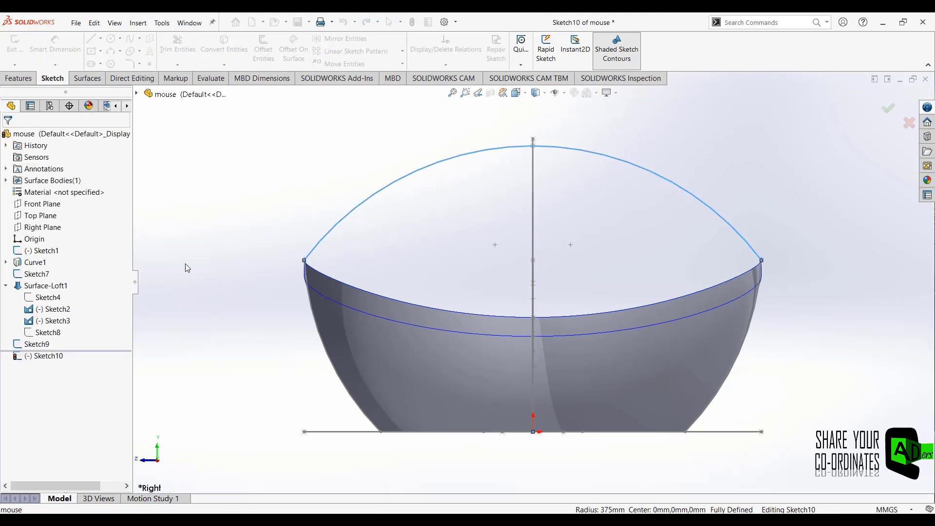
pyautogui.click(900, 120)
pyautogui.press('f')
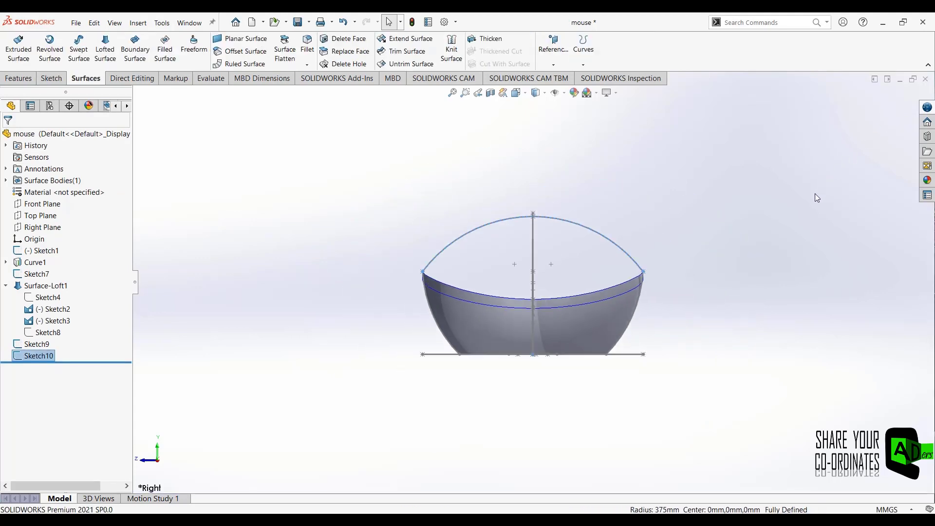
pyautogui.moveTo(469, 226); pyautogui.dragTo(232, 296, button='middle')
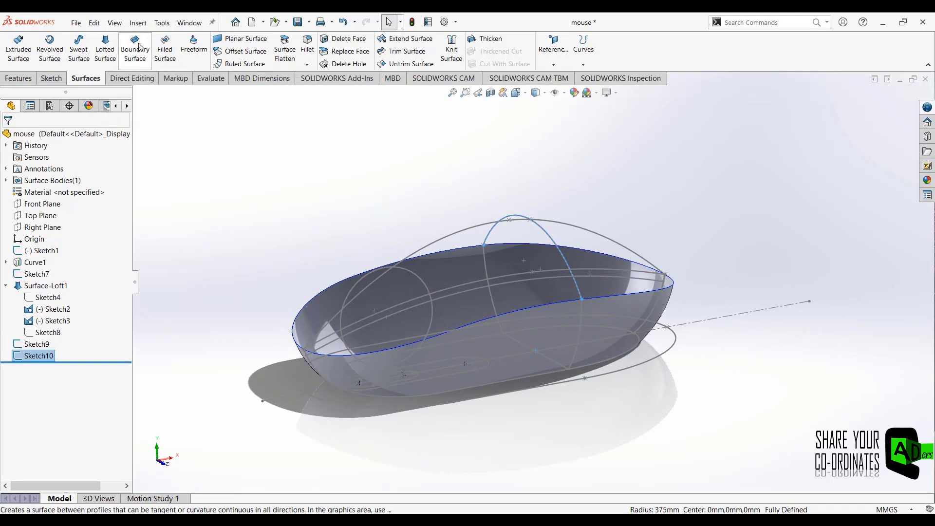
pyautogui.click(164, 45)
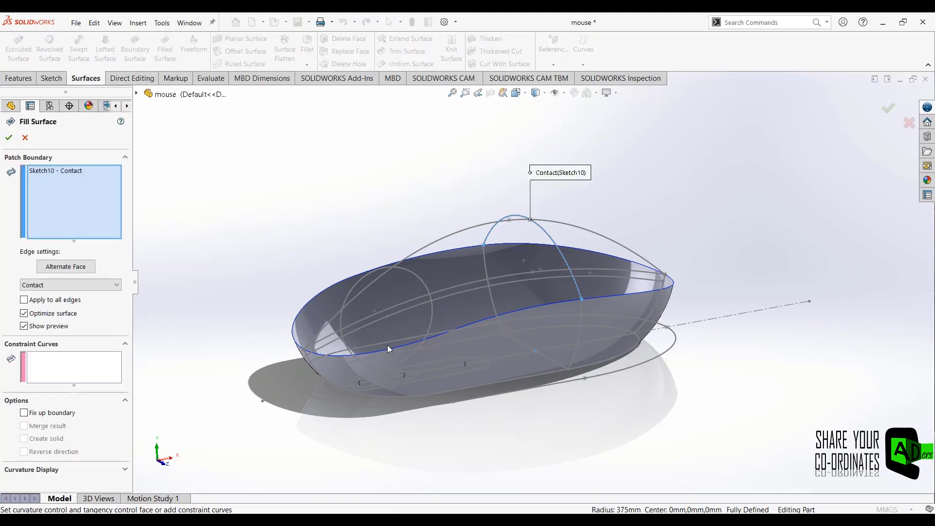
# Set the shell's rim edge as the fill boundary, deleting the Sketch10 and Curve1 entries.
pyautogui.click(344, 355)
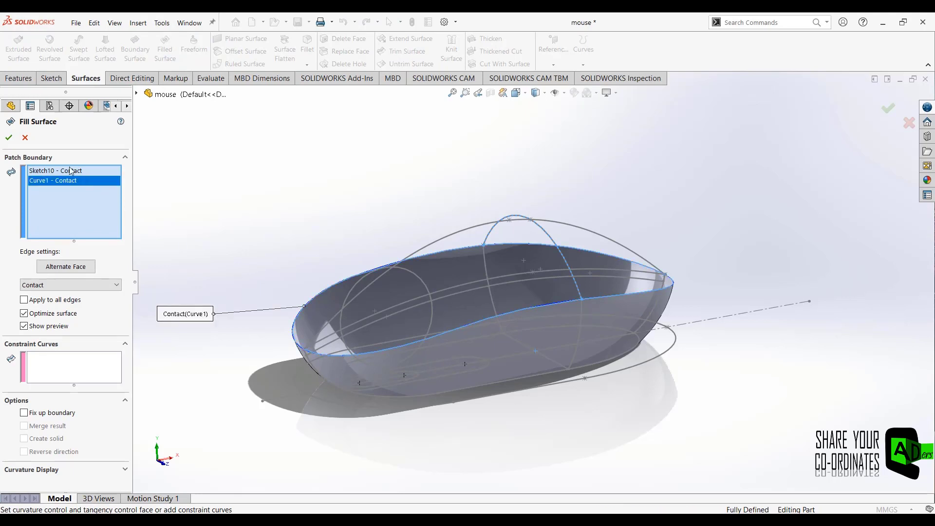
pyautogui.click(51, 173)
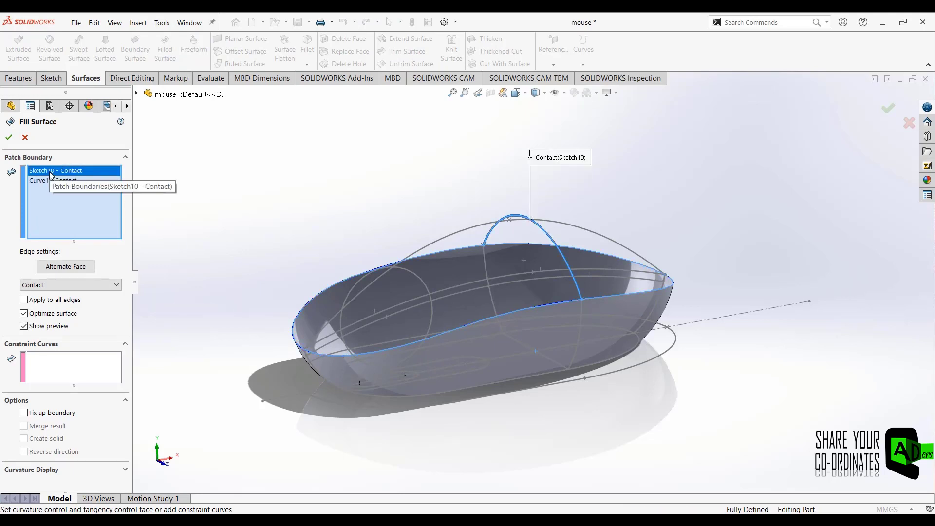
pyautogui.press('Delete')
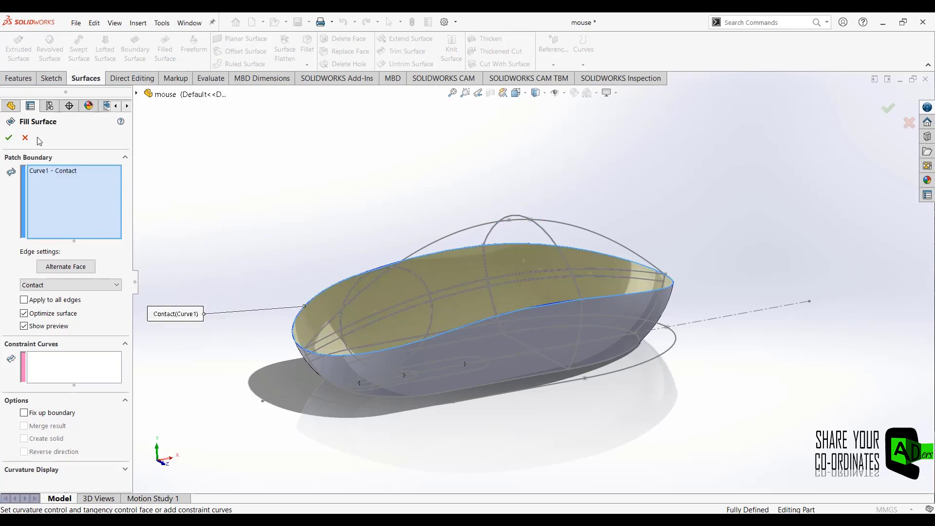
pyautogui.click(64, 173)
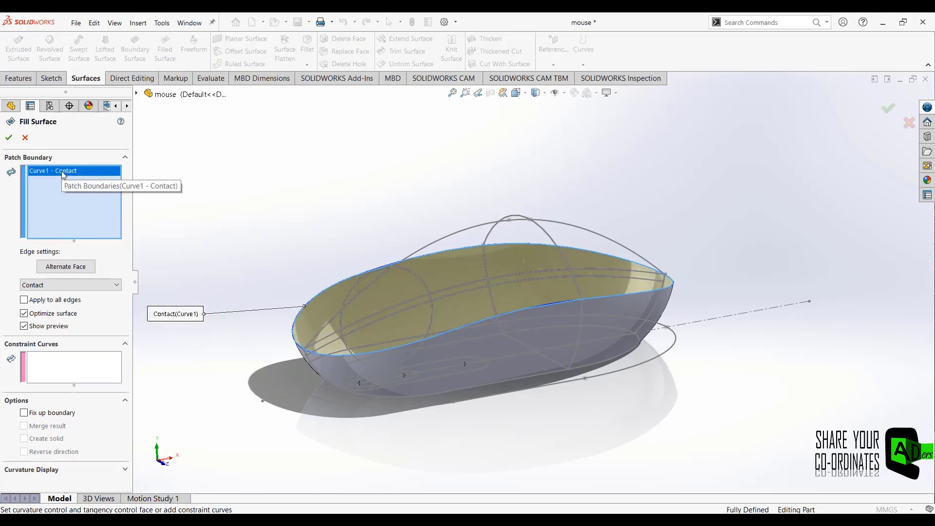
pyautogui.press('Delete')
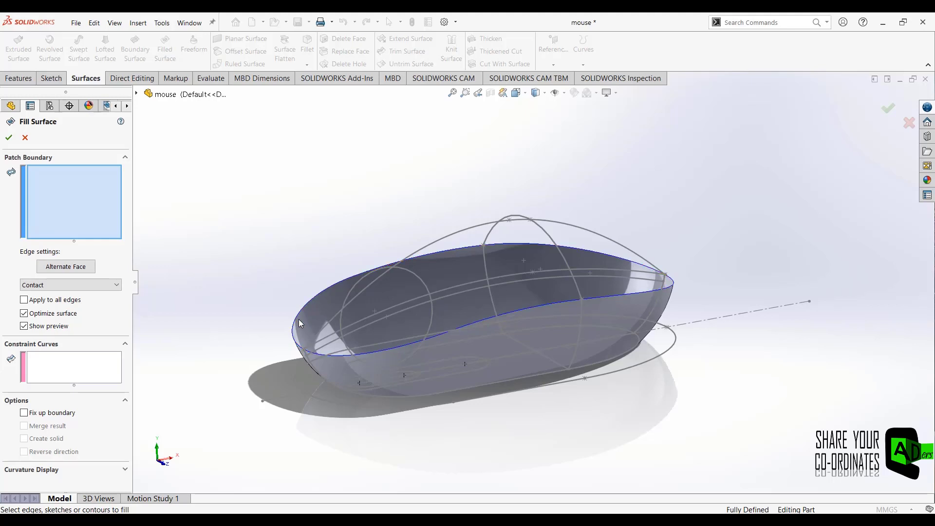
pyautogui.scroll(-2, 468, 296)
pyautogui.scroll(-2, 469, 296)
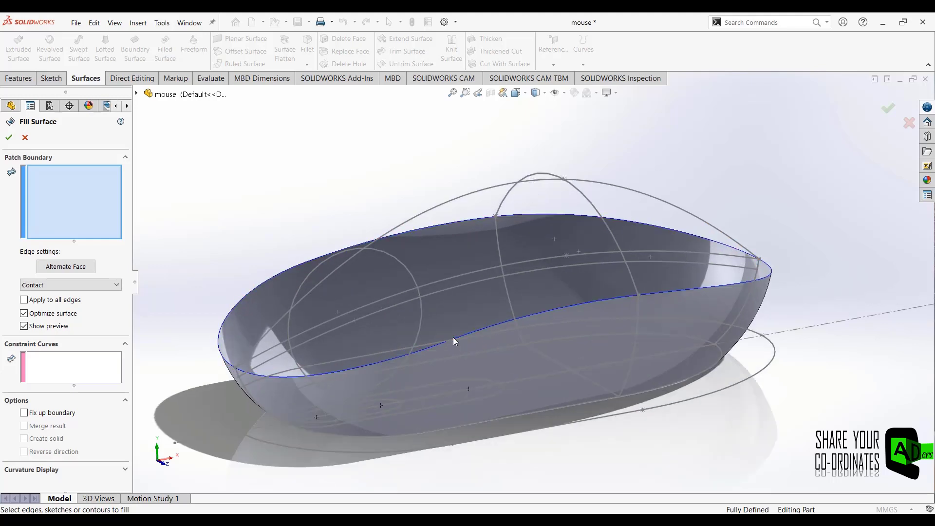
pyautogui.click(450, 343)
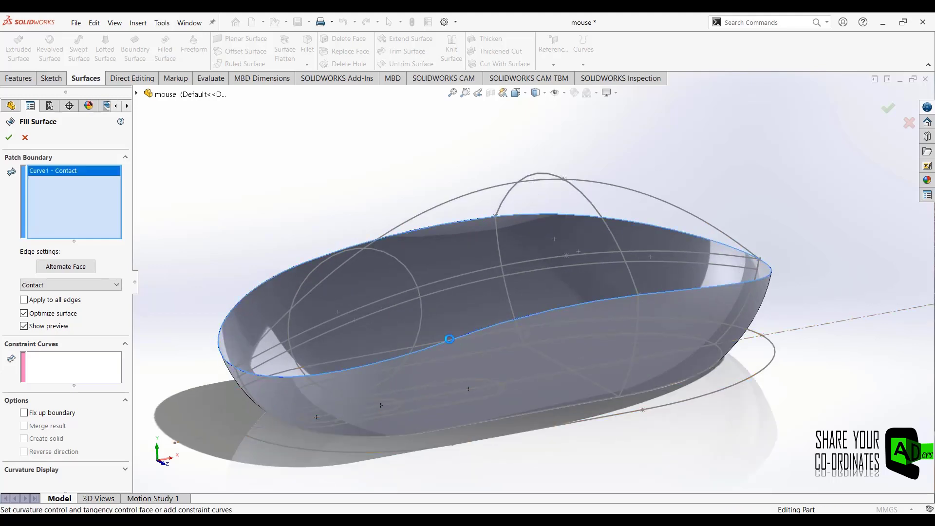
# Add Sketch9 and Sketch10 as constraint curves and create Surface-Fill1.
pyautogui.click(51, 363)
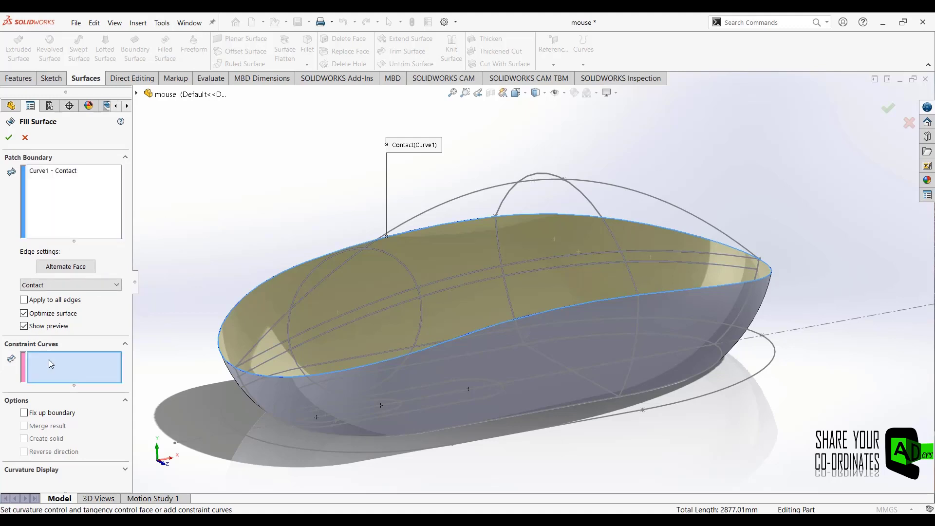
pyautogui.click(138, 93)
pyautogui.click(171, 258)
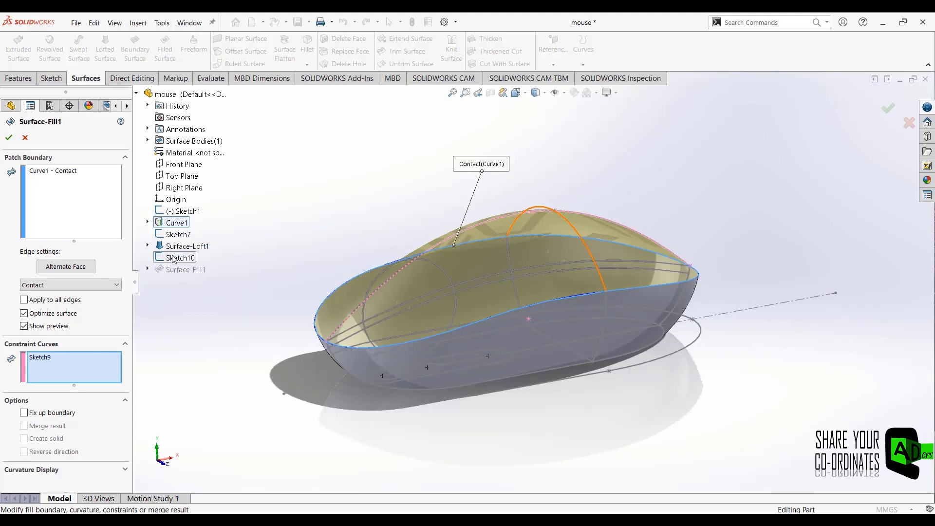
pyautogui.click(173, 258)
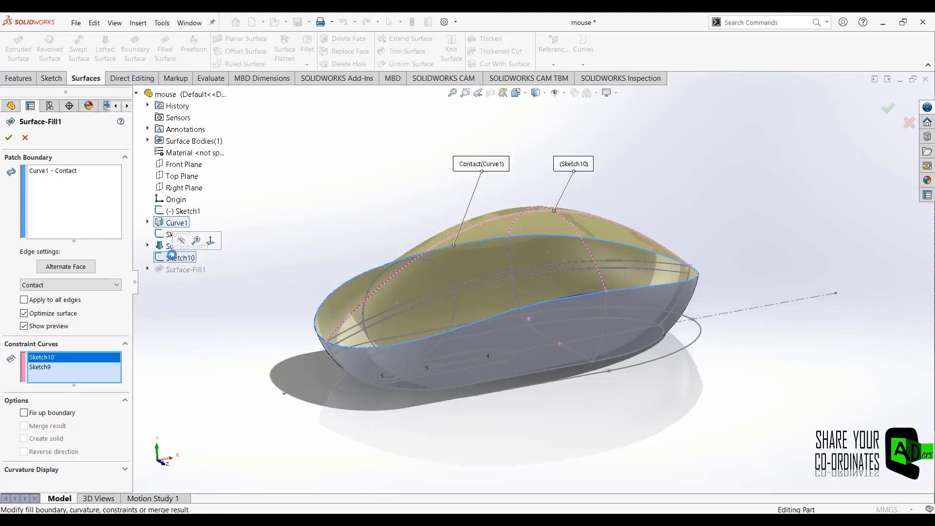
pyautogui.click(9, 137)
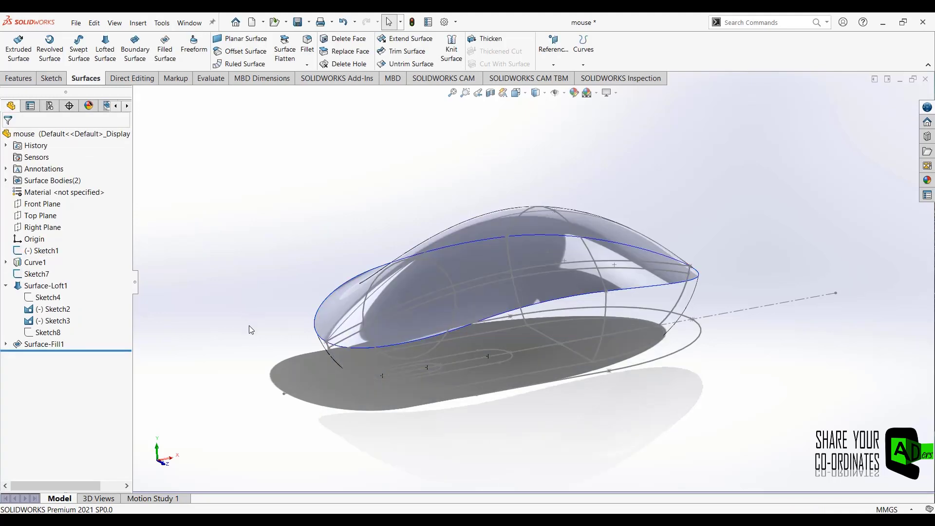
# Offset the Surface-Fill1 top face by 10.00 mm to create Surface-Offset1.
pyautogui.moveTo(276, 321)
pyautogui.mouseDown(button='middle')
pyautogui.moveTo(334, 417)
pyautogui.moveTo(307, 321)
pyautogui.moveTo(245, 296)
pyautogui.moveTo(280, 369)
pyautogui.mouseUp(button='middle')
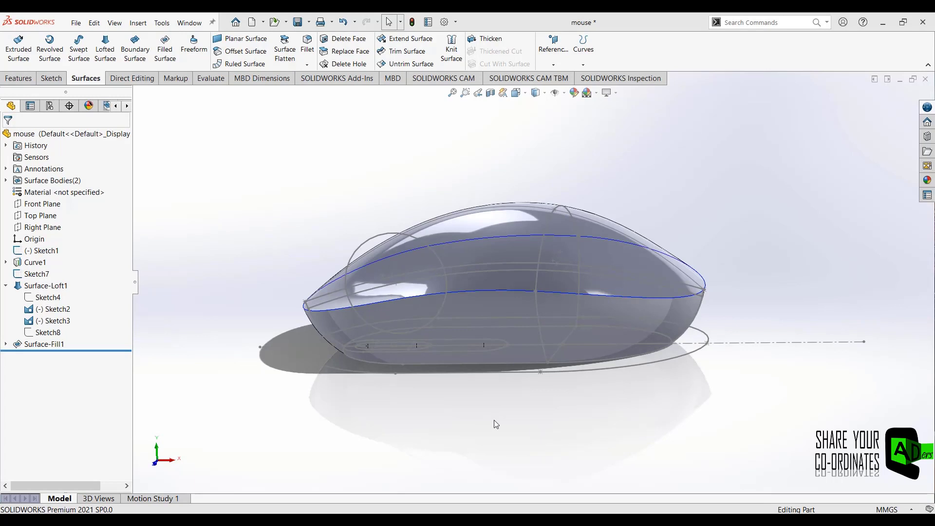
pyautogui.moveTo(494, 420)
pyautogui.mouseDown(button='middle')
pyautogui.moveTo(528, 463)
pyautogui.moveTo(505, 424)
pyautogui.moveTo(528, 435)
pyautogui.moveTo(512, 434)
pyautogui.moveTo(331, 204)
pyautogui.mouseUp(button='middle')
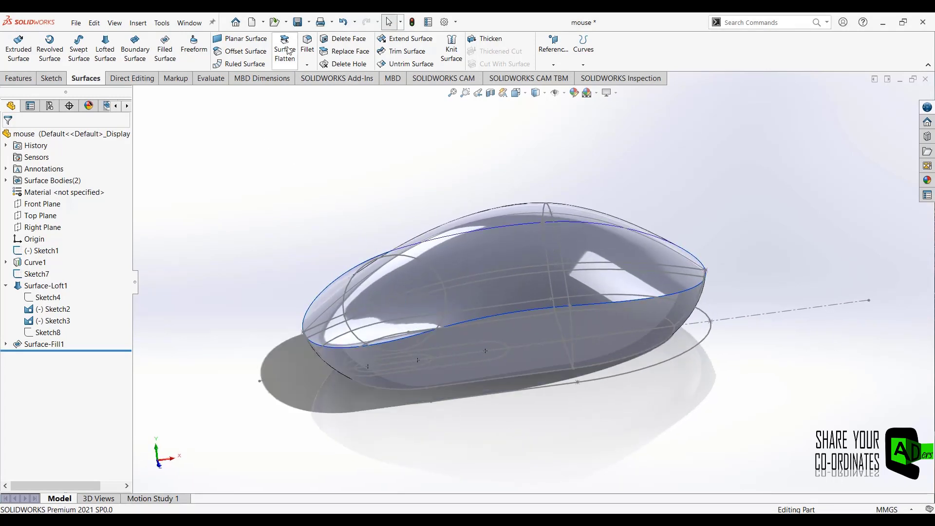
pyautogui.click(228, 54)
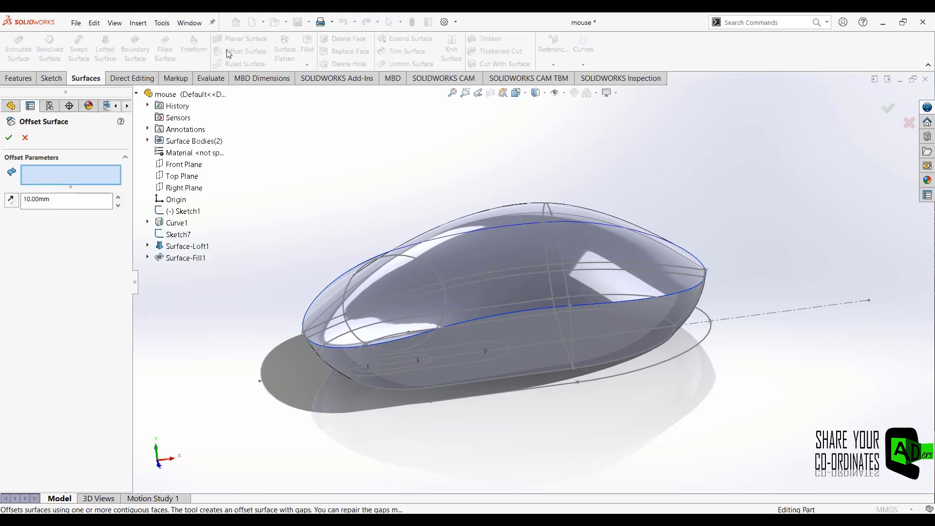
pyautogui.click(483, 296)
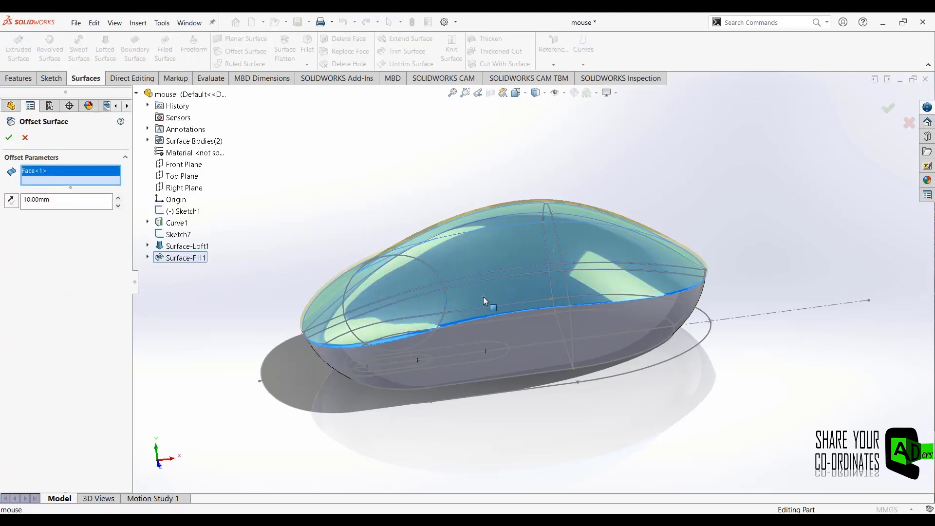
pyautogui.moveTo(273, 374)
pyautogui.mouseDown(button='middle')
pyautogui.moveTo(257, 277)
pyautogui.moveTo(252, 328)
pyautogui.mouseUp(button='middle')
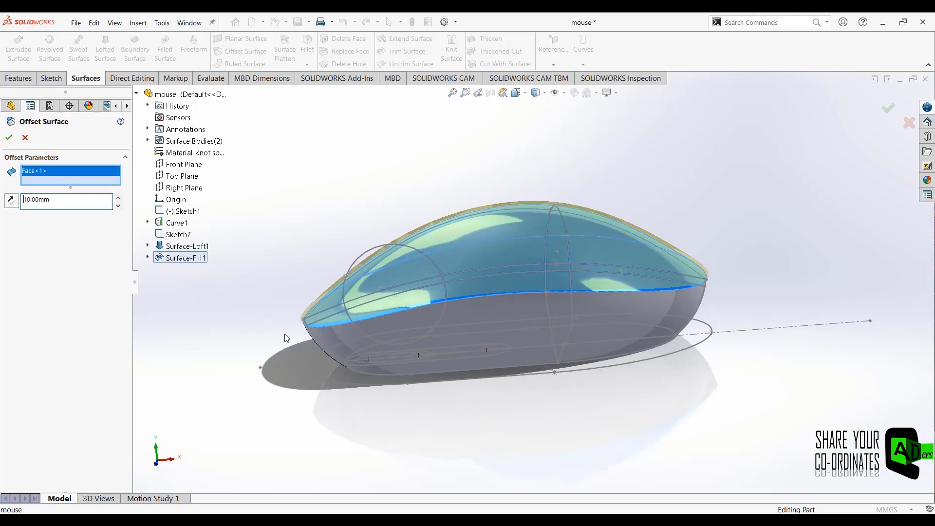
pyautogui.moveTo(286, 338)
pyautogui.mouseDown(button='middle')
pyautogui.moveTo(267, 280)
pyautogui.moveTo(267, 302)
pyautogui.moveTo(250, 314)
pyautogui.mouseUp(button='middle')
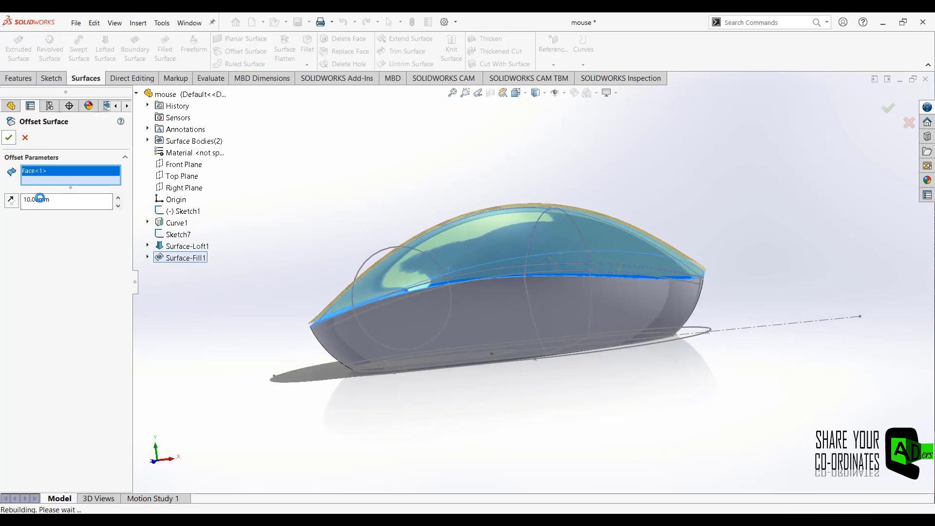
pyautogui.moveTo(243, 358); pyautogui.dragTo(254, 400, button='middle')
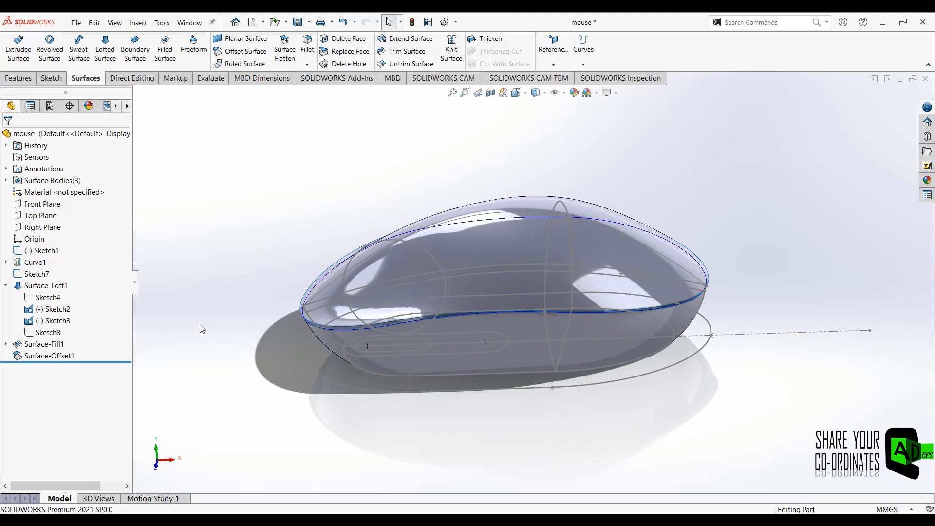
# Select the Top Plane and switch the display style to Hidden Lines Visible.
pyautogui.moveTo(242, 300); pyautogui.dragTo(252, 308, button='middle')
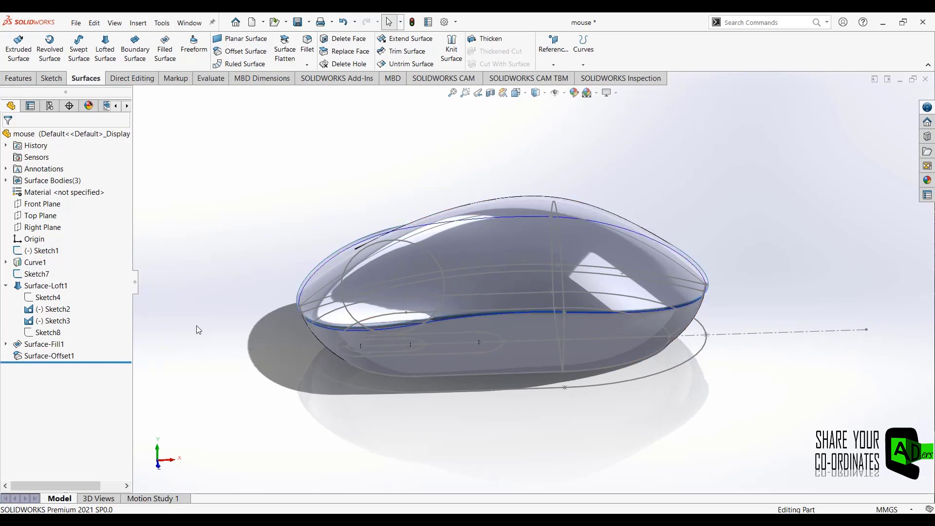
pyautogui.click(48, 216)
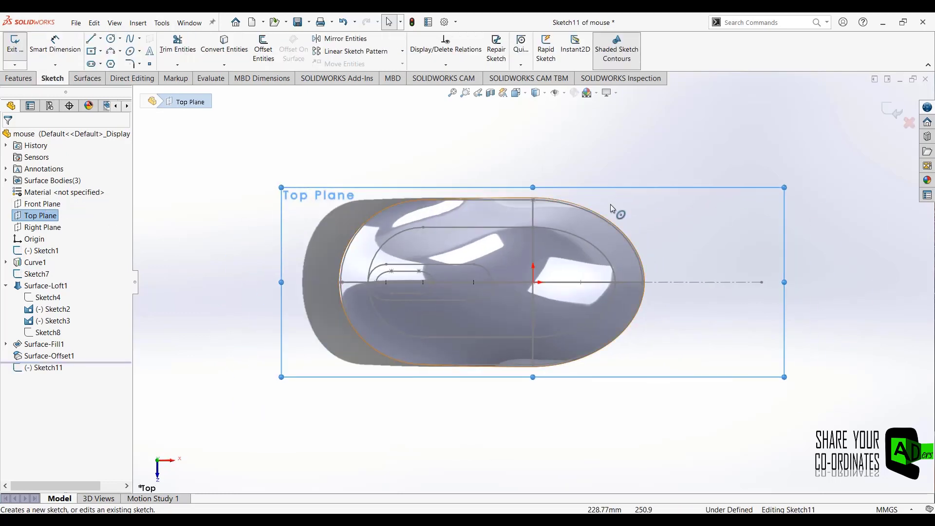
pyautogui.click(544, 94)
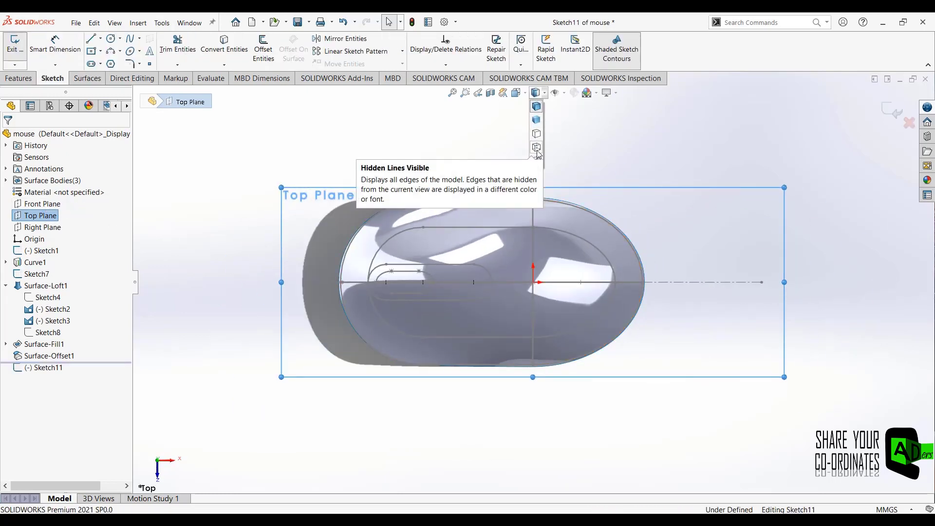
pyautogui.click(537, 134)
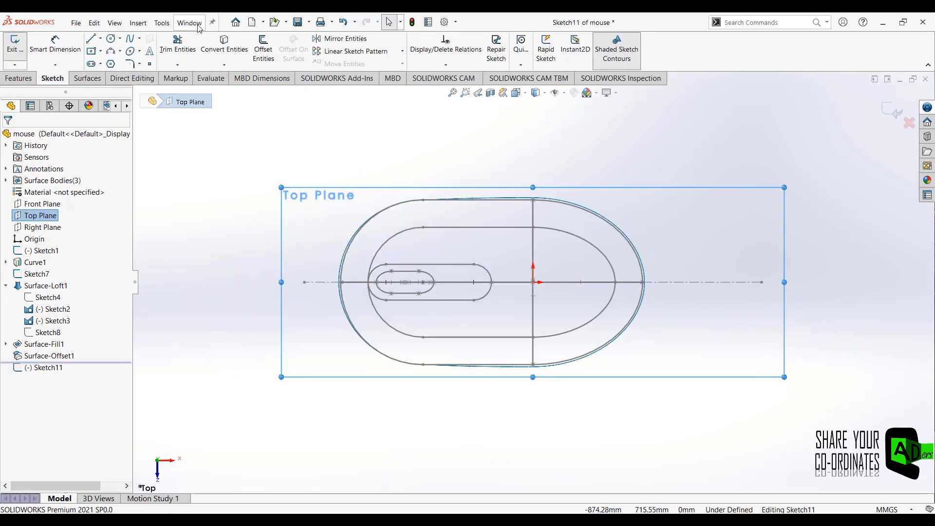
# Convert the slot's lines and arcs, outer outline and inner slot edges into the sketch.
pyautogui.click(229, 44)
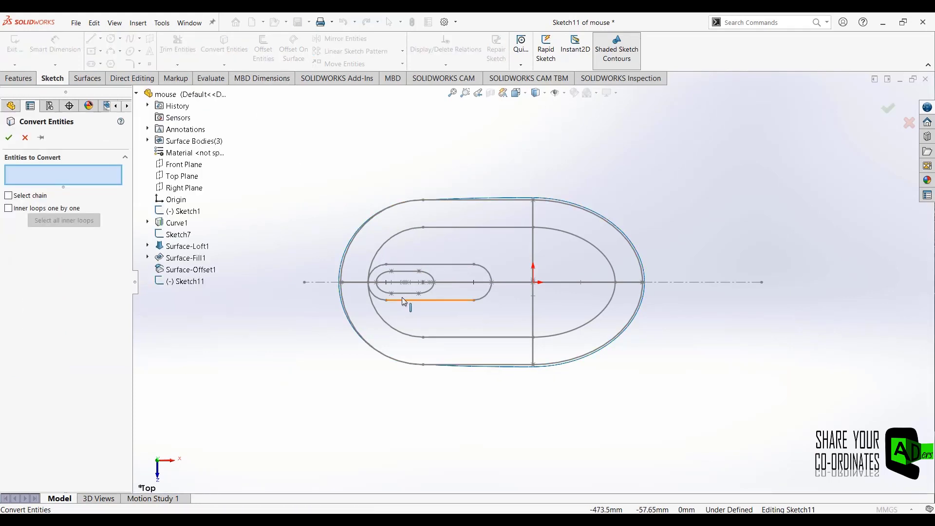
pyautogui.click(398, 299)
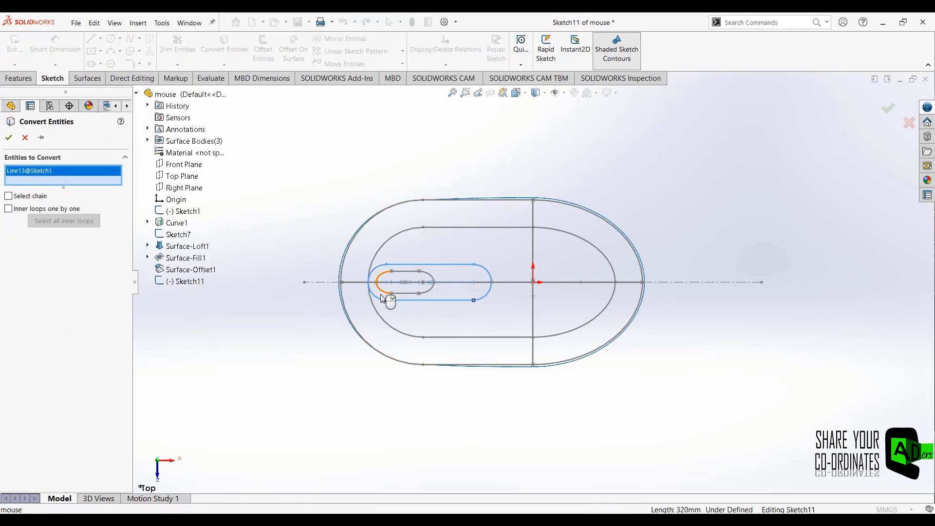
pyautogui.click(379, 294)
pyautogui.click(423, 264)
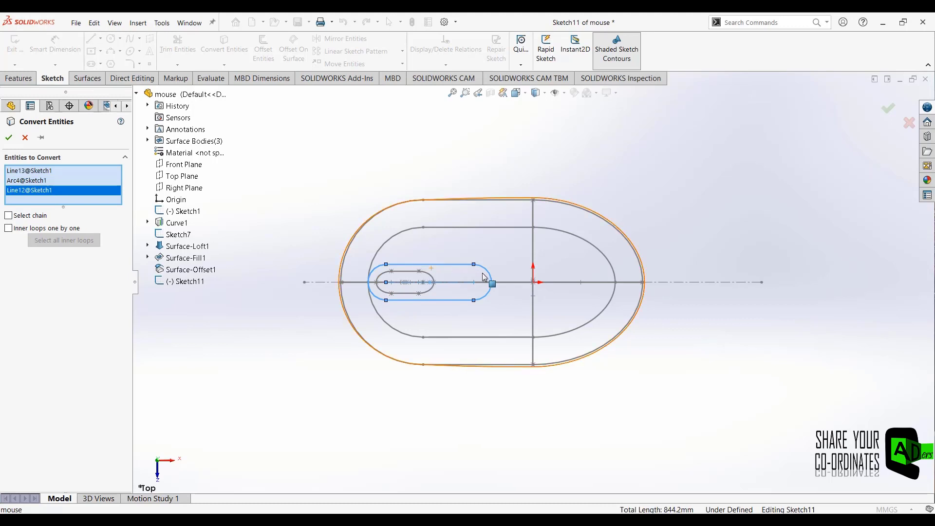
pyautogui.click(488, 273)
pyautogui.click(431, 281)
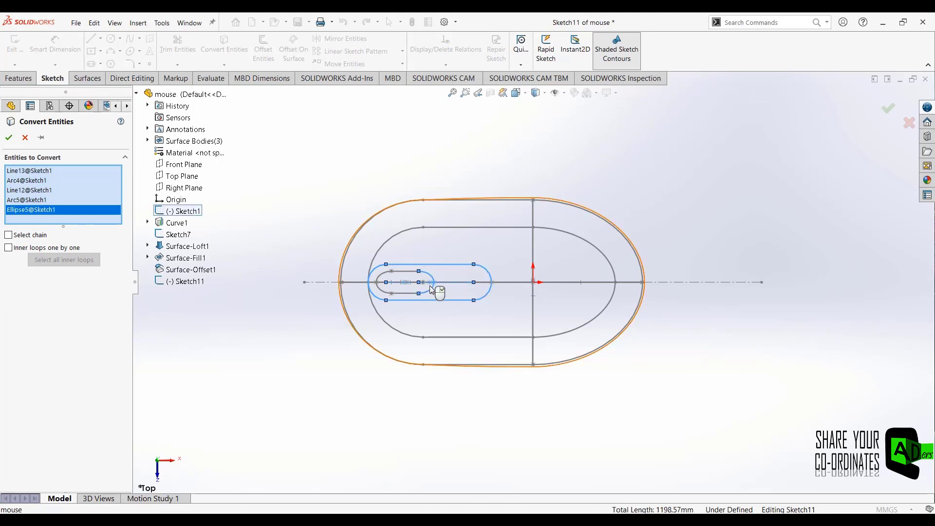
pyautogui.click(400, 294)
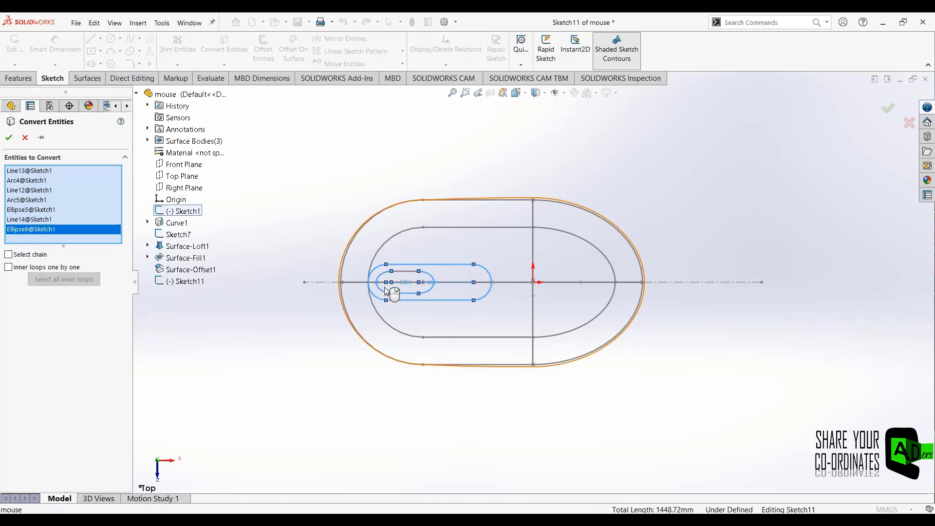
pyautogui.click(404, 272)
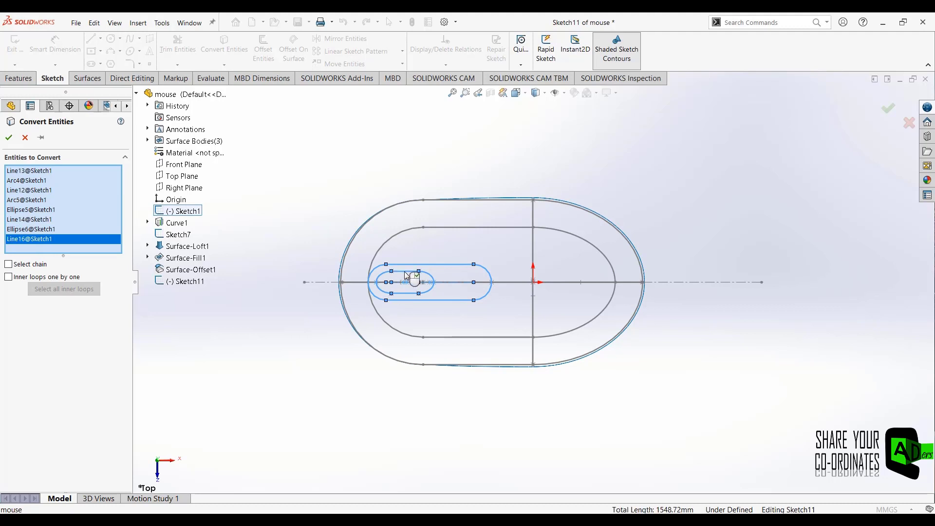
pyautogui.click(9, 138)
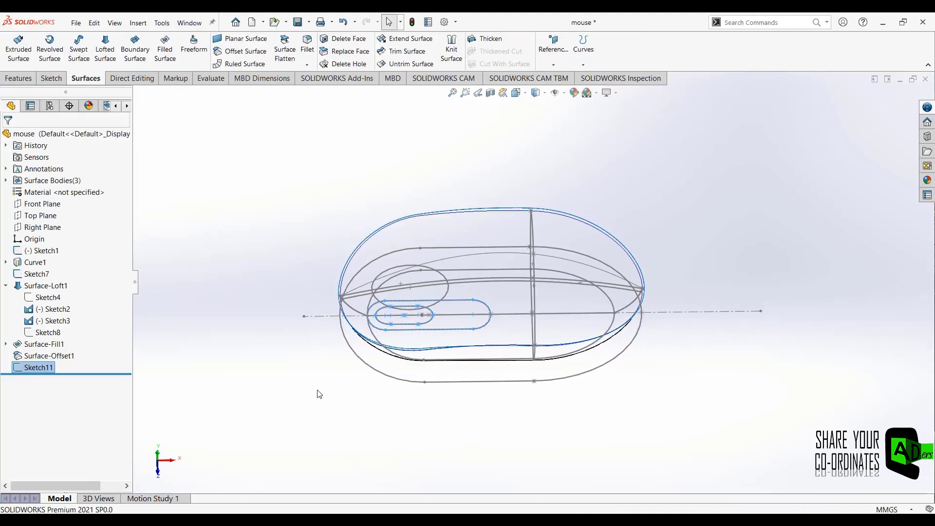
# Trim the offset surface with Sketch11, keeping only the elongated button piece.
pyautogui.click(544, 92)
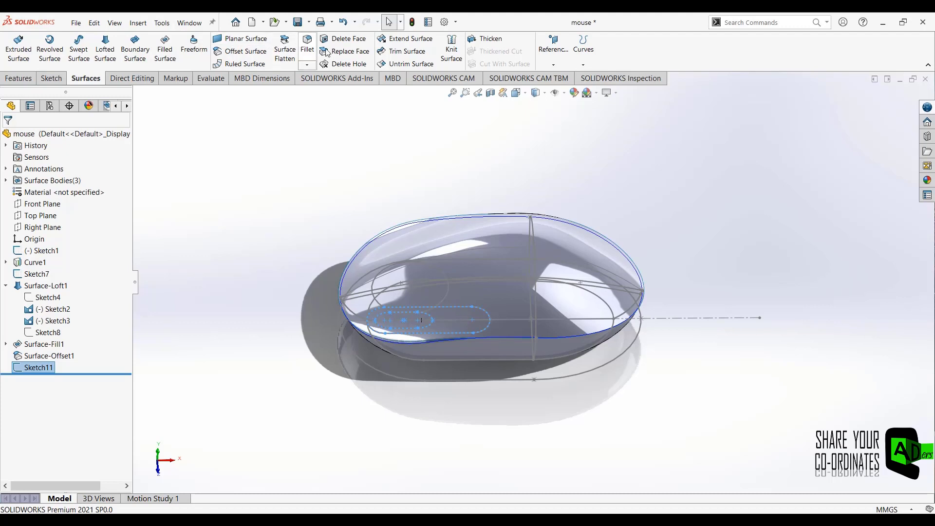
pyautogui.click(398, 52)
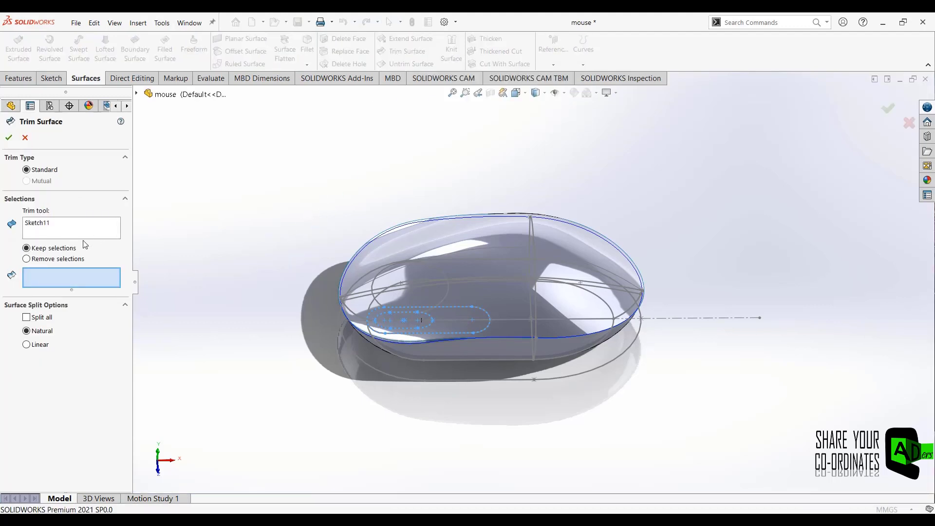
pyautogui.click(387, 250)
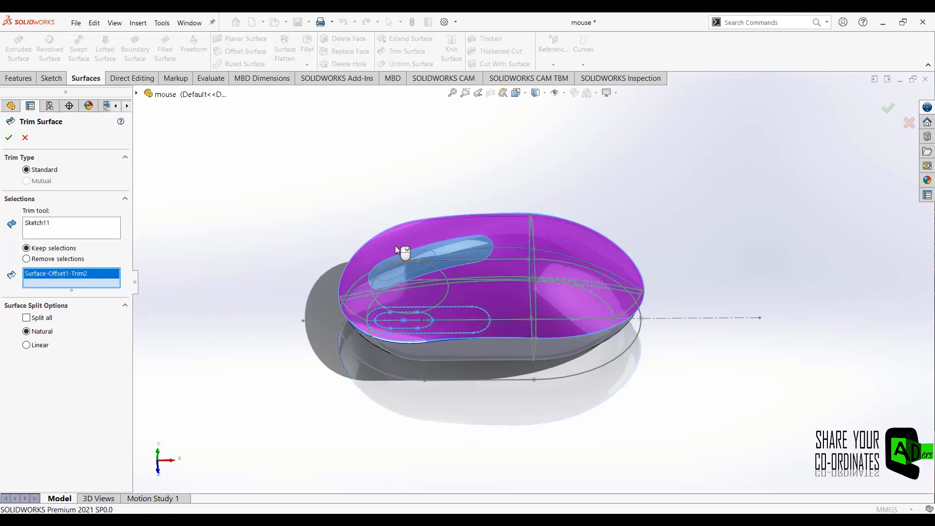
pyautogui.click(400, 245)
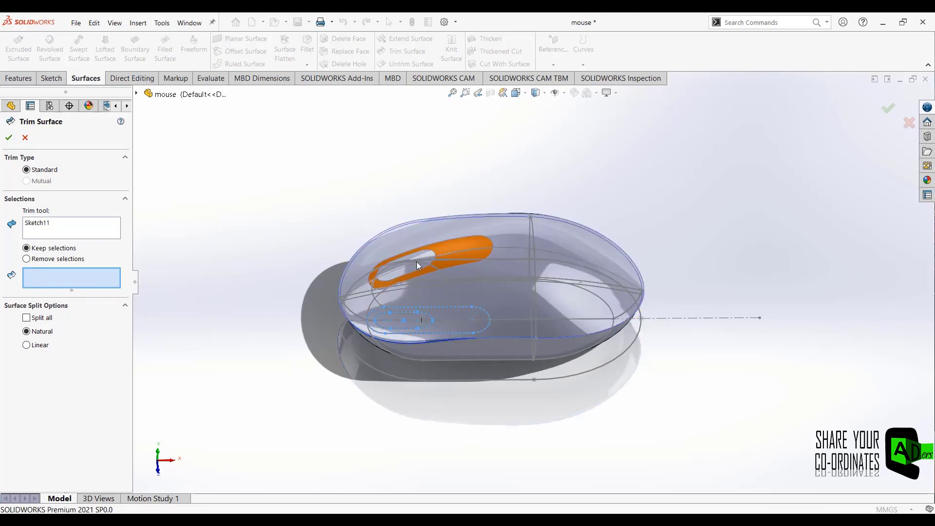
pyautogui.click(407, 272)
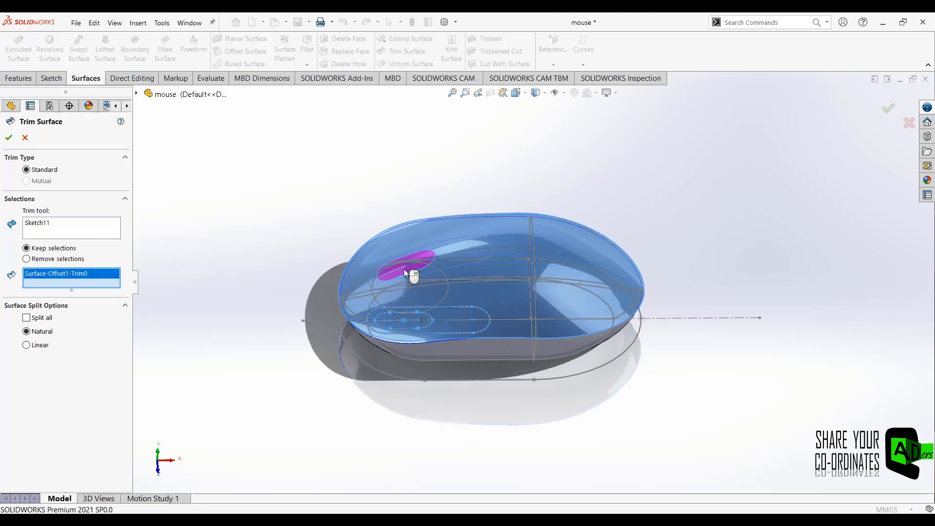
pyautogui.click(395, 267)
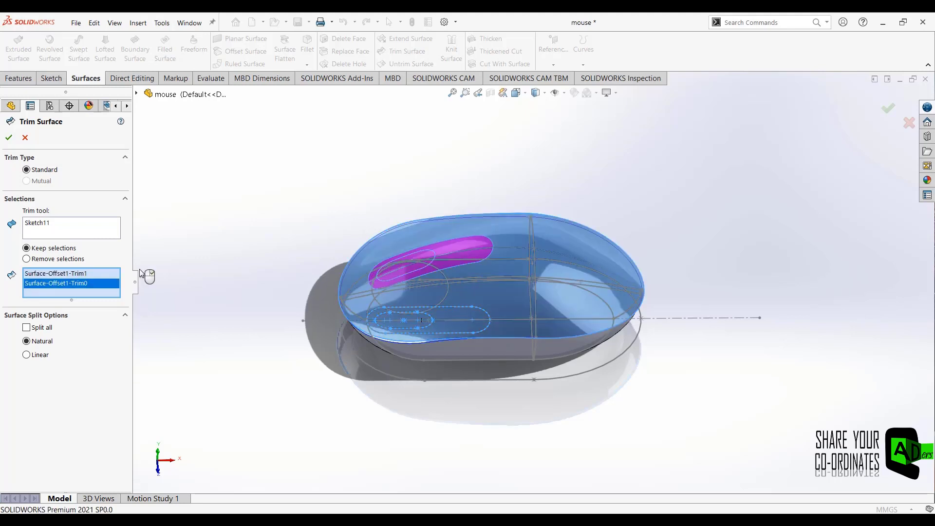
pyautogui.click(393, 276)
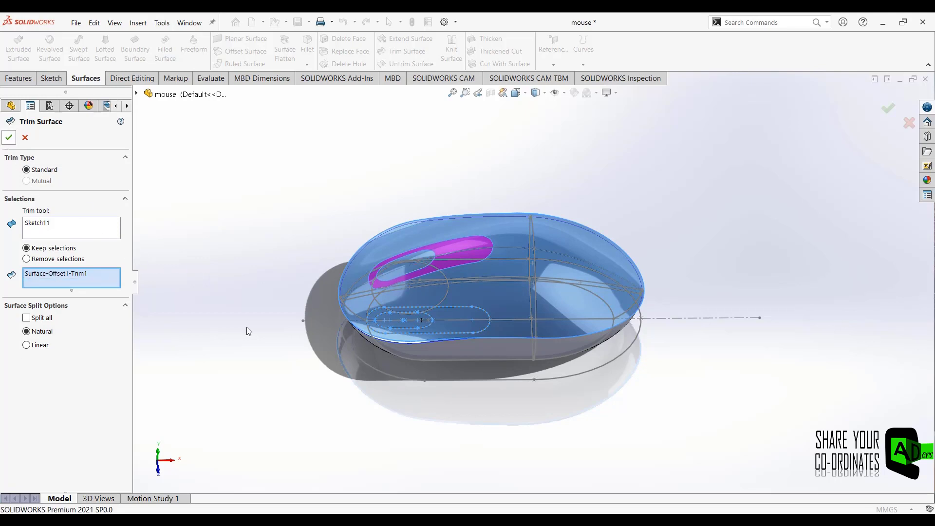
pyautogui.press('Return')
pyautogui.moveTo(249, 329)
pyautogui.mouseDown(button='middle')
pyautogui.moveTo(249, 204)
pyautogui.moveTo(252, 263)
pyautogui.moveTo(302, 382)
pyautogui.moveTo(265, 314)
pyautogui.moveTo(255, 323)
pyautogui.mouseUp(button='middle')
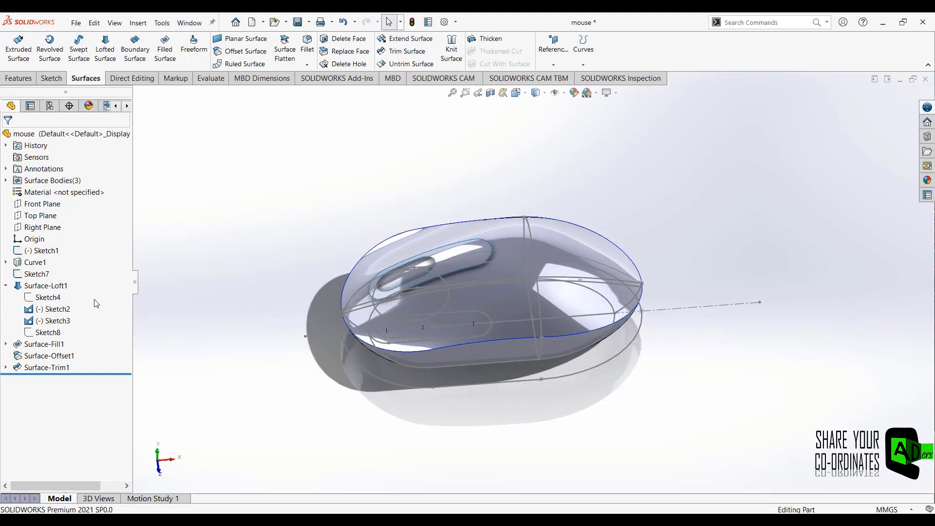
# Trim Surface-Fill1 with Sketch11, keeping the main top piece and discarding the slot piece.
pyautogui.click(6, 368)
pyautogui.click(47, 379)
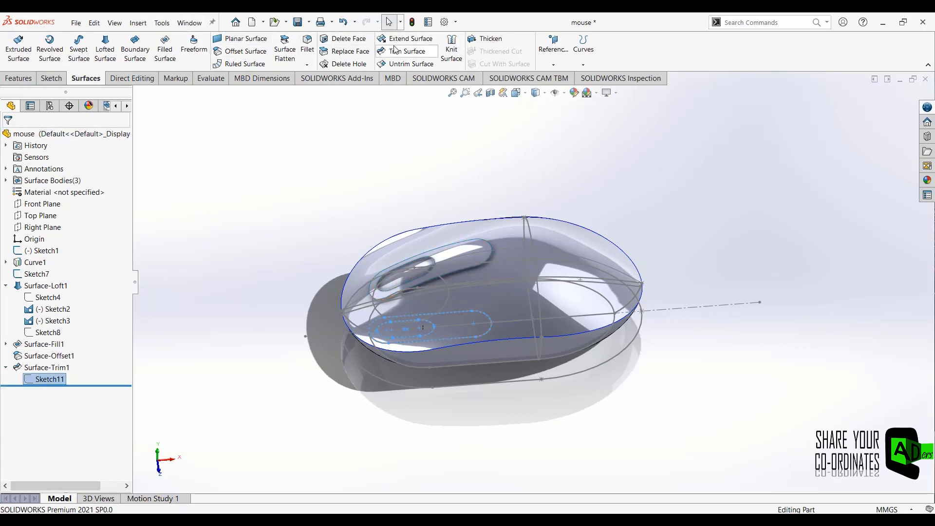
pyautogui.click(481, 316)
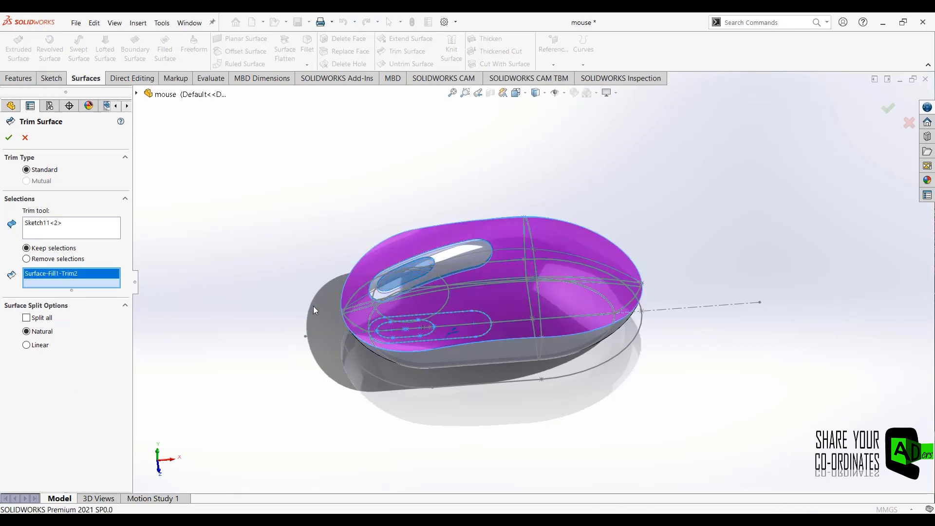
pyautogui.moveTo(297, 325); pyautogui.dragTo(295, 348, button='middle')
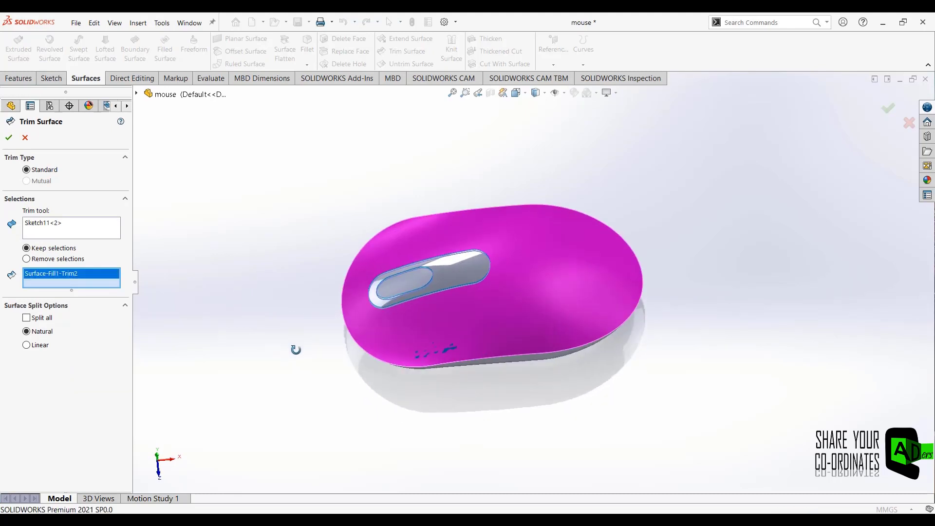
pyautogui.click(396, 292)
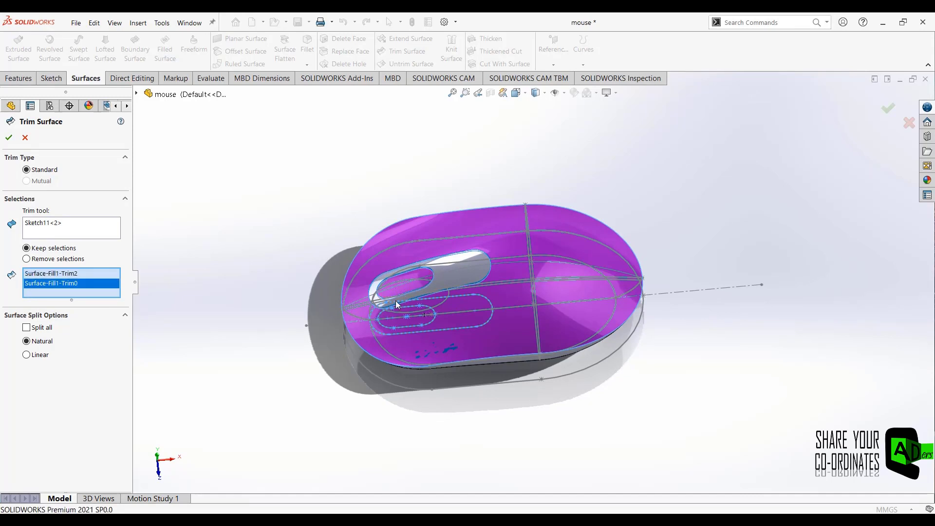
pyautogui.click(396, 288)
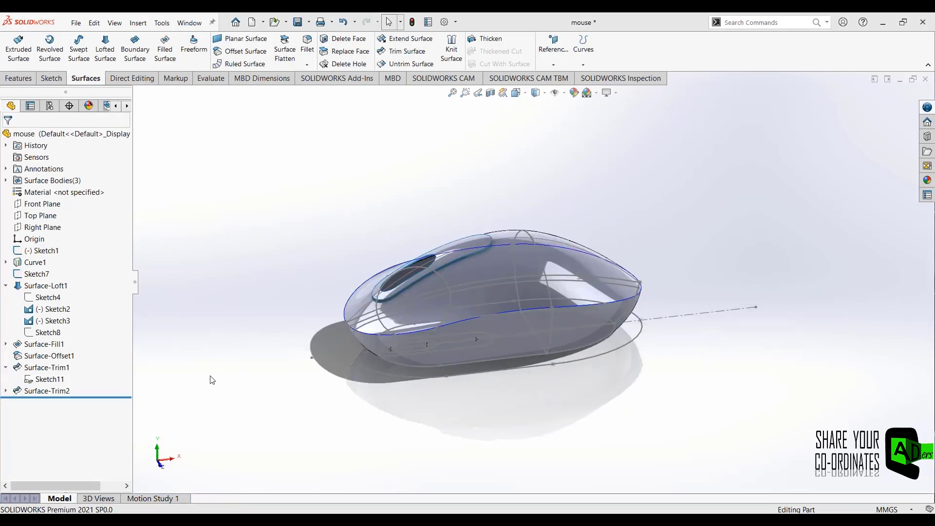
# Show hidden lines and convert the body's middle loft curve into a new Front Plane sketch.
pyautogui.click(545, 94)
pyautogui.click(537, 147)
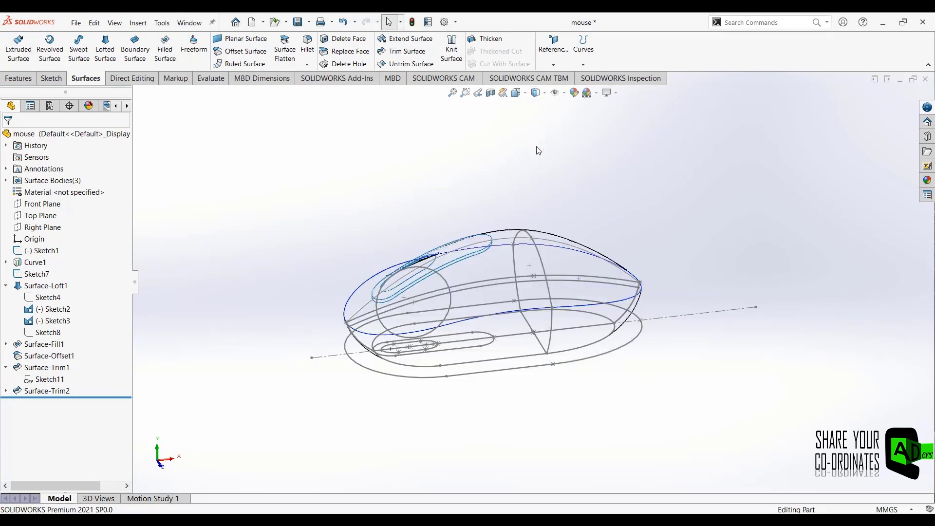
pyautogui.click(39, 204)
pyautogui.click(49, 192)
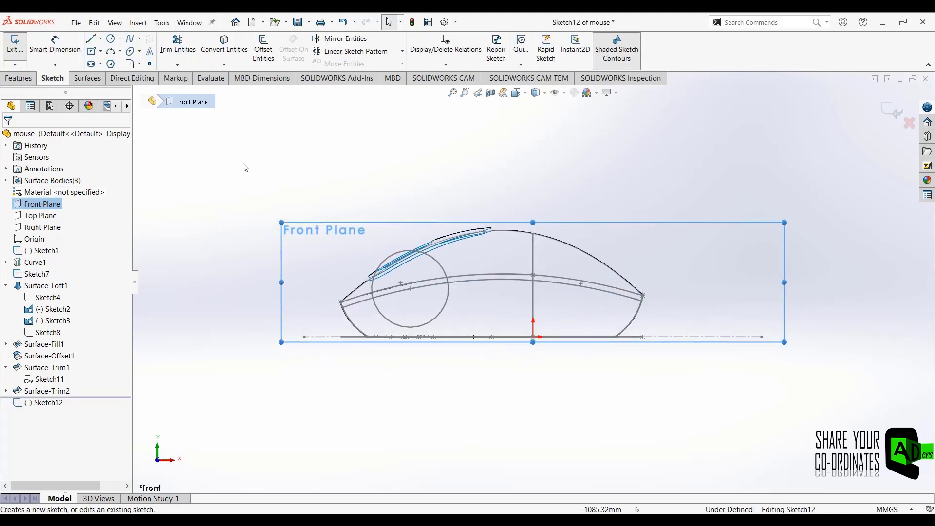
pyautogui.click(224, 47)
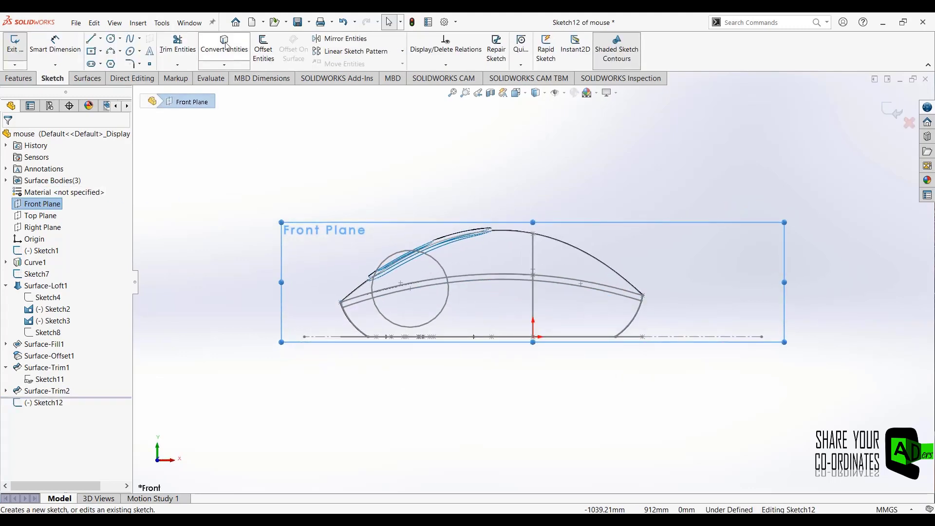
pyautogui.click(475, 280)
pyautogui.click(6, 140)
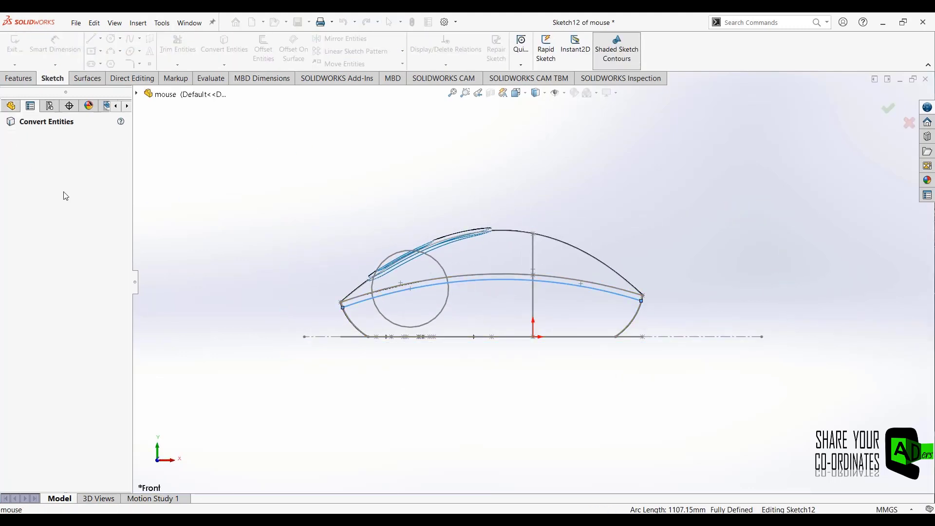
# Drag both ends of the copied curve outward past the mouse outline.
pyautogui.scroll(-3, 679, 336)
pyautogui.click(600, 303)
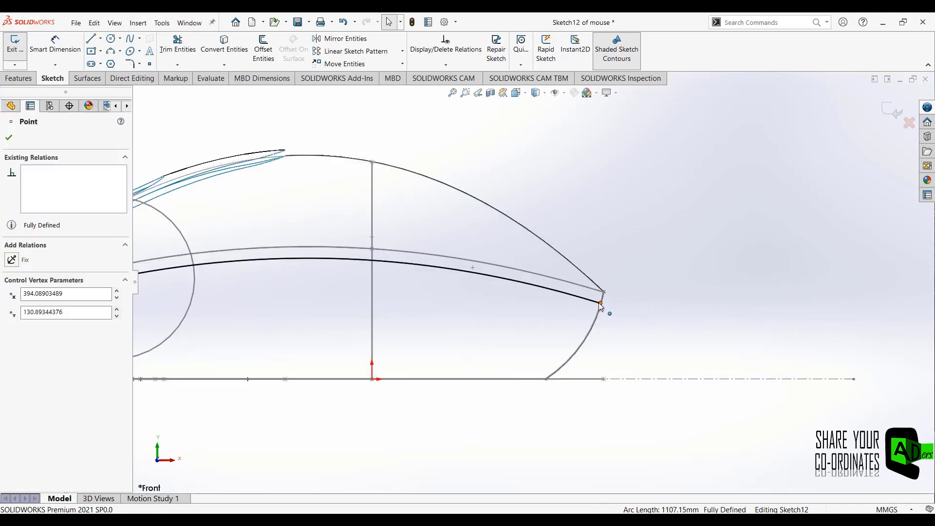
pyautogui.moveTo(600, 303); pyautogui.dragTo(635, 314)
pyautogui.scroll(3, 624, 342)
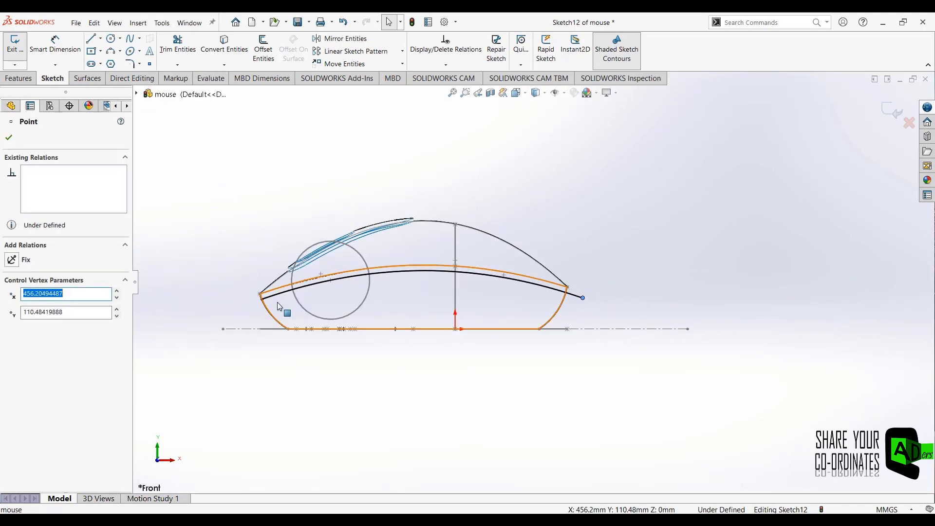
pyautogui.scroll(-3, 276, 302)
pyautogui.moveTo(295, 294); pyautogui.dragTo(267, 305)
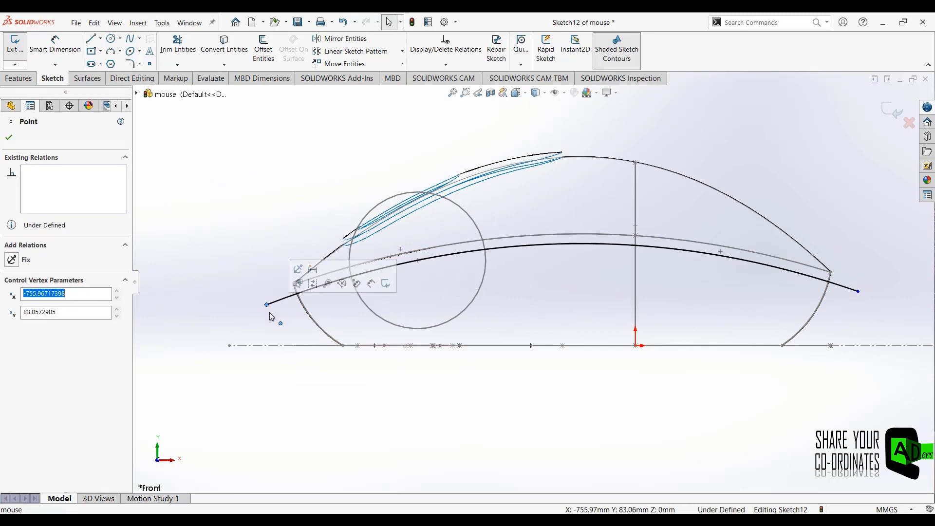
pyautogui.click(257, 381)
pyautogui.scroll(1, 260, 390)
# Exit Sketch12 and project it onto the lower body face as Split Line1.
pyautogui.press('z')
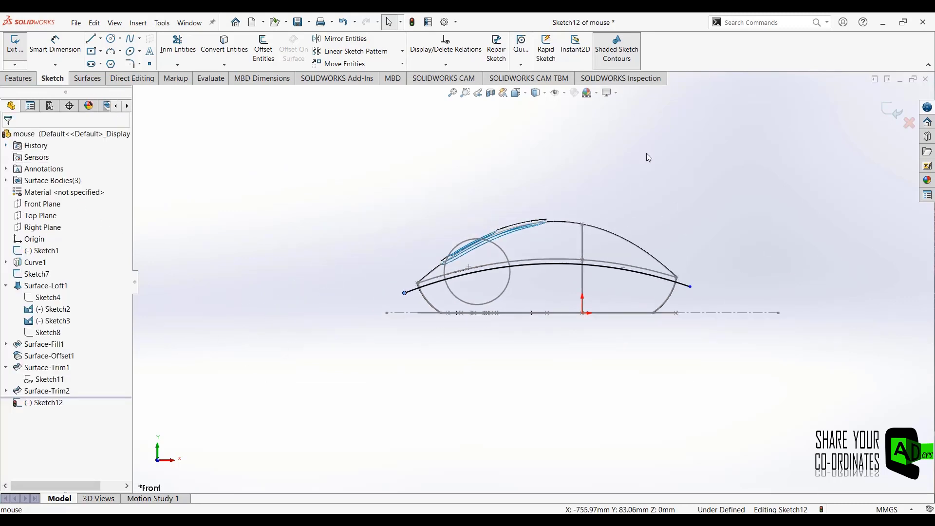
pyautogui.click(889, 114)
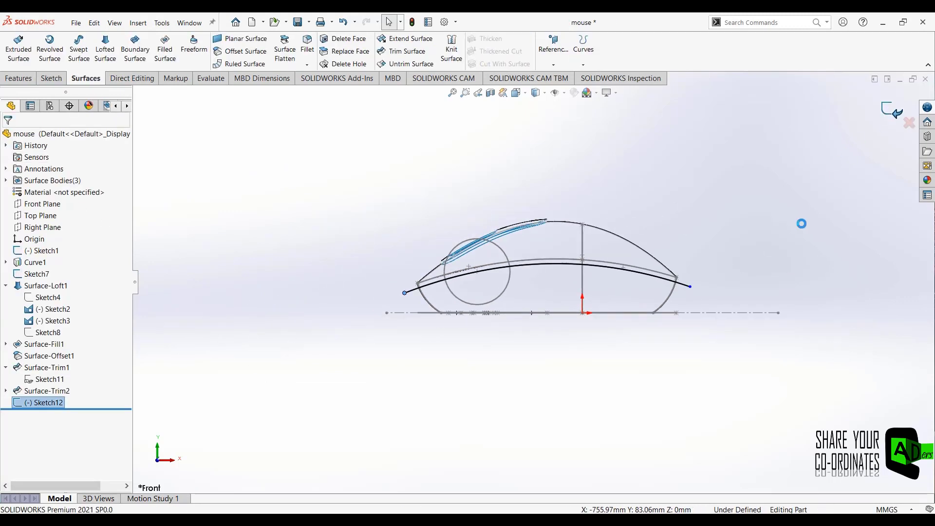
pyautogui.moveTo(779, 257)
pyautogui.mouseDown(button='middle')
pyautogui.moveTo(796, 263)
pyautogui.moveTo(759, 243)
pyautogui.mouseUp(button='middle')
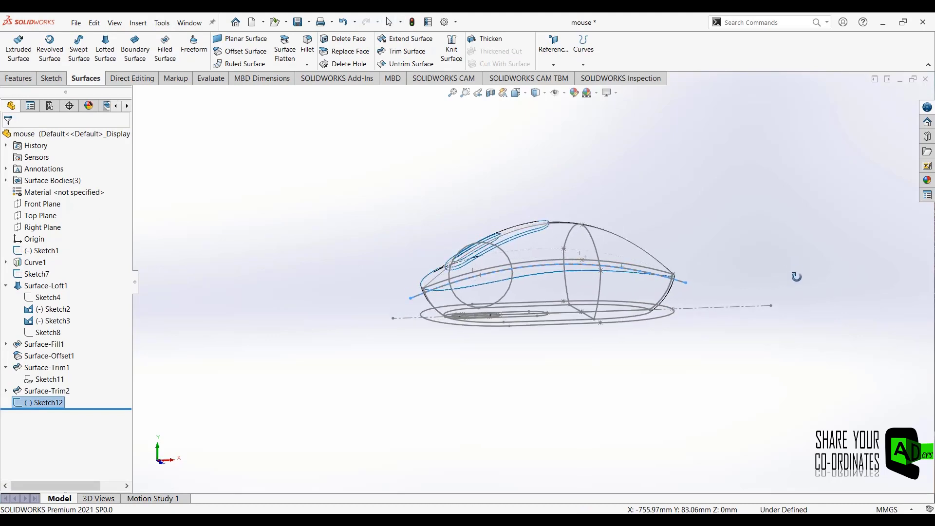
pyautogui.click(589, 68)
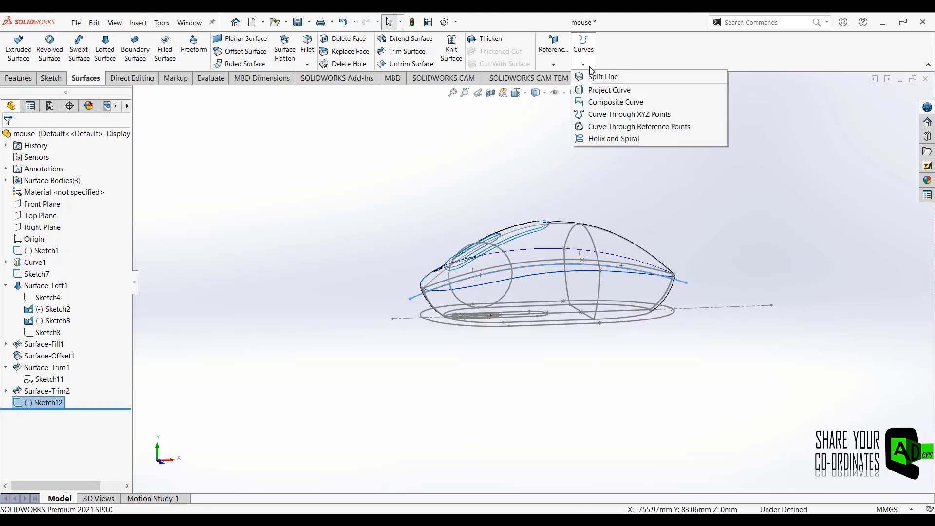
pyautogui.click(592, 79)
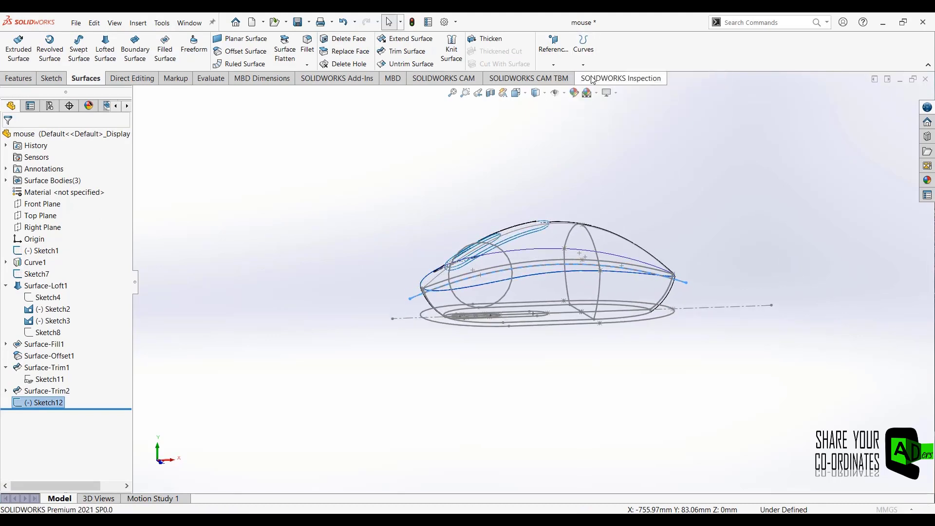
pyautogui.click(539, 94)
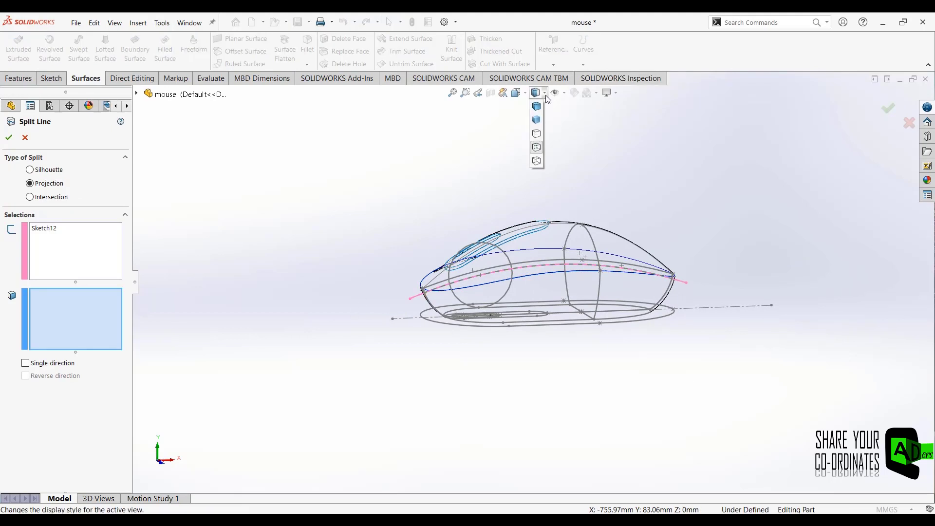
pyautogui.click(539, 108)
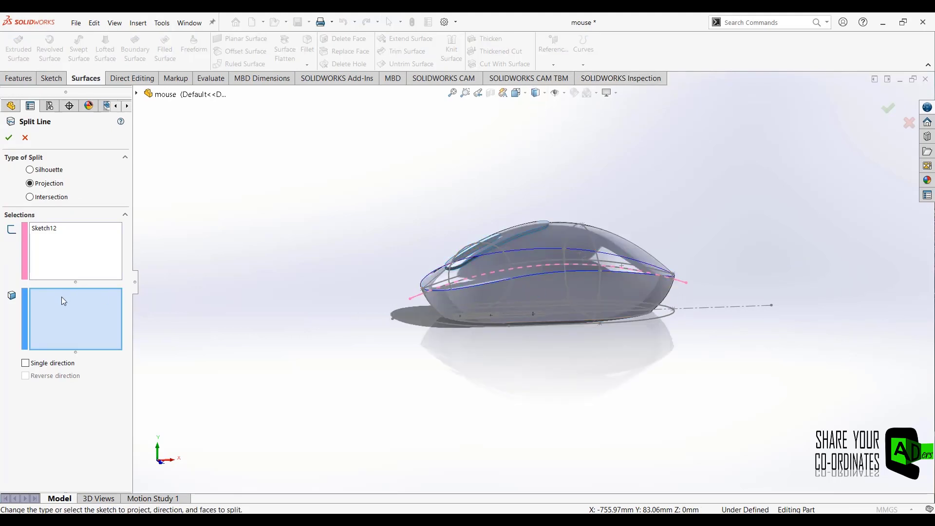
pyautogui.click(530, 294)
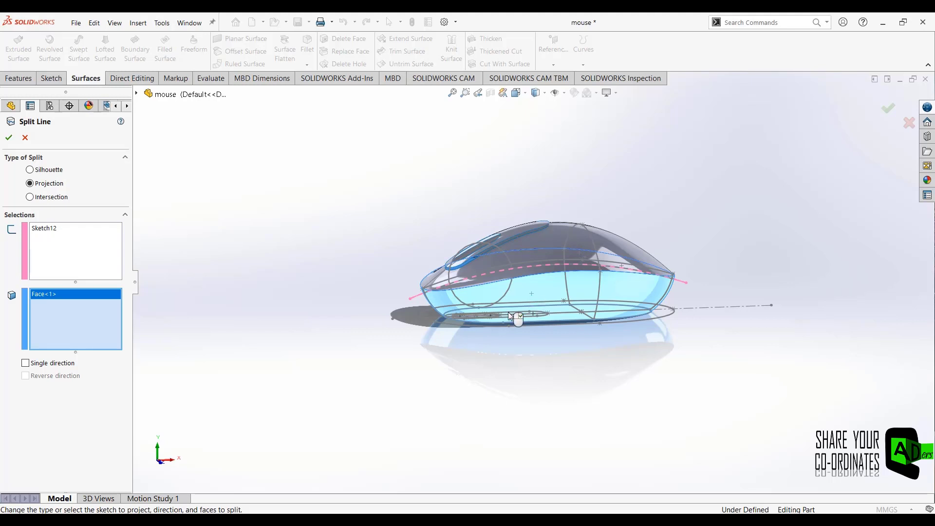
pyautogui.click(7, 138)
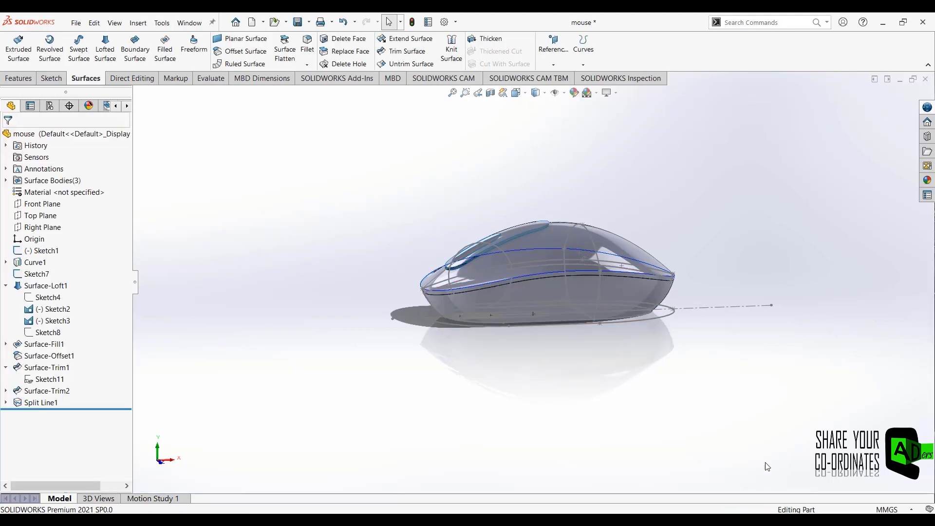
pyautogui.moveTo(340, 360); pyautogui.dragTo(338, 384, button='middle')
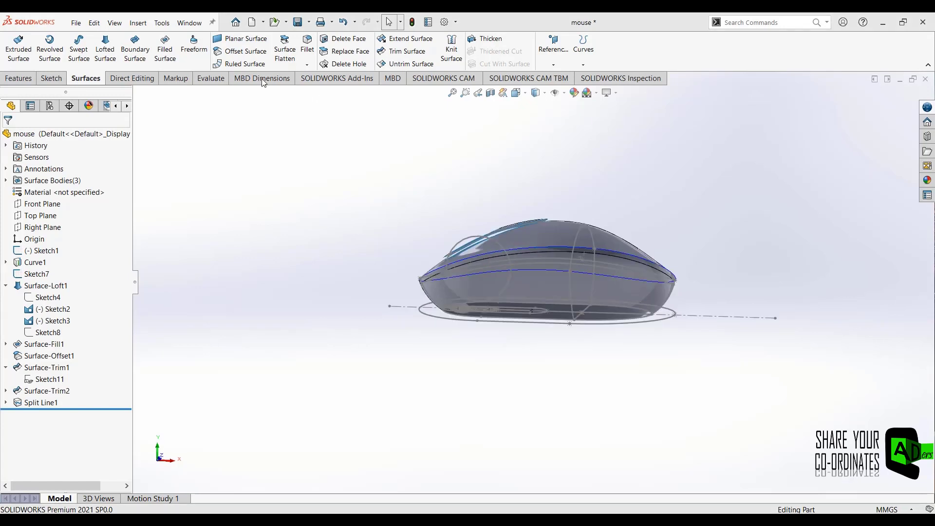
pyautogui.moveTo(378, 345)
pyautogui.mouseDown(button='middle')
pyautogui.moveTo(380, 380)
pyautogui.moveTo(364, 367)
pyautogui.moveTo(435, 325)
pyautogui.mouseUp(button='middle')
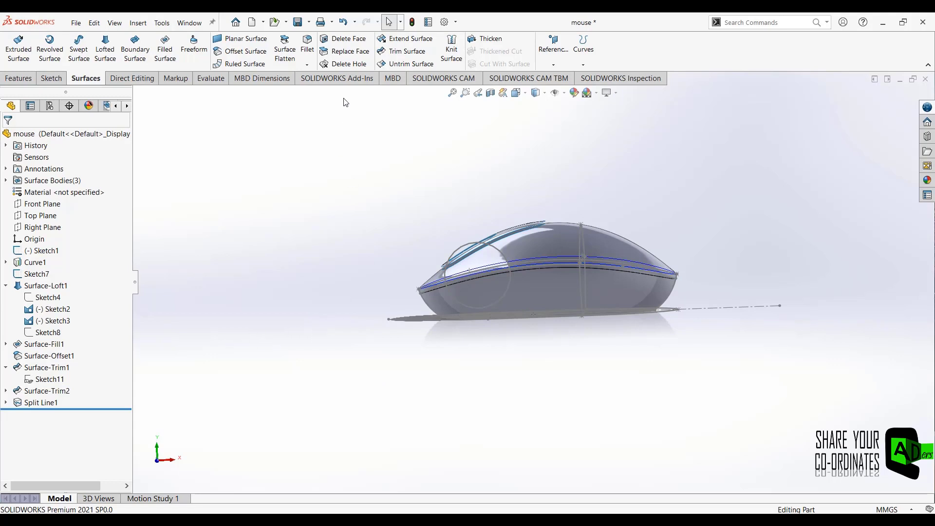
# Copy the narrow side band face as a zero-distance offset surface.
pyautogui.click(222, 53)
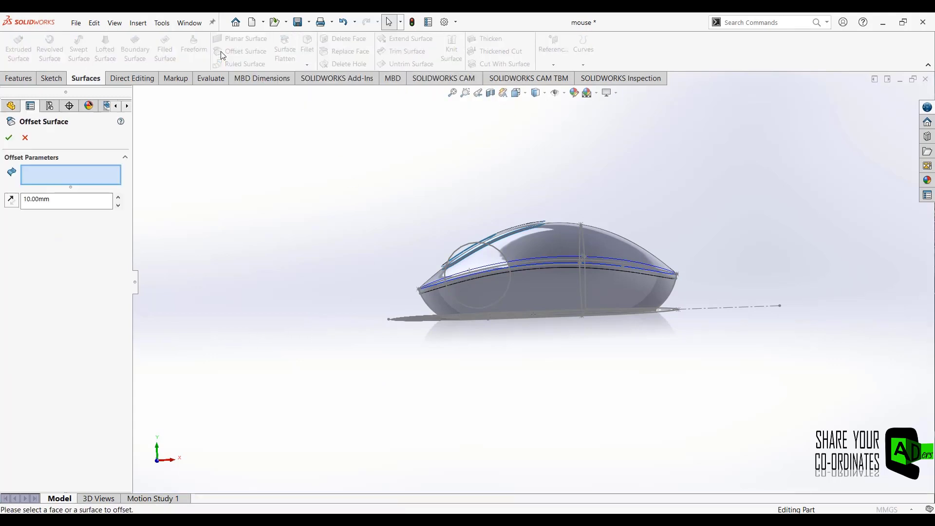
pyautogui.click(528, 298)
pyautogui.moveTo(321, 292)
pyautogui.mouseDown(button='middle')
pyautogui.moveTo(319, 301)
pyautogui.moveTo(321, 278)
pyautogui.moveTo(324, 289)
pyautogui.moveTo(499, 274)
pyautogui.mouseUp(button='middle')
pyautogui.scroll(-3, 577, 263)
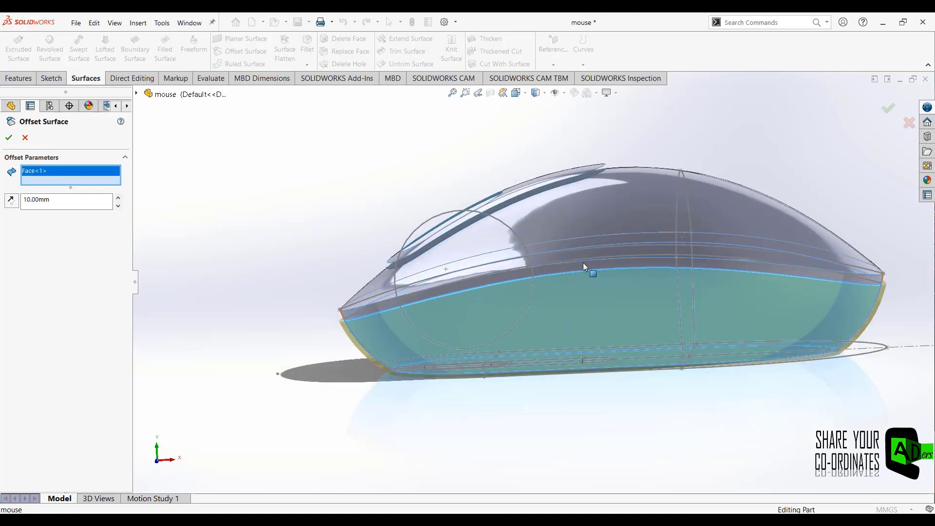
pyautogui.click(583, 261)
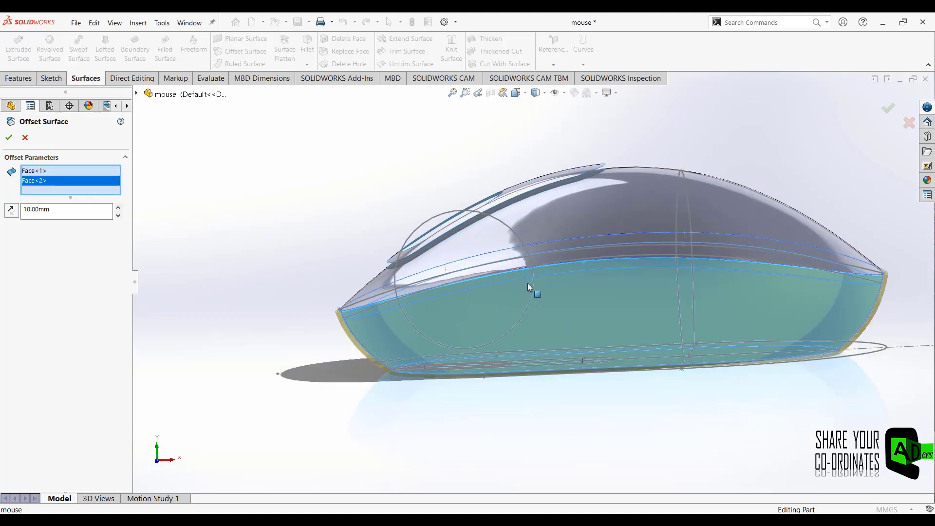
pyautogui.click(476, 325)
pyautogui.press('f')
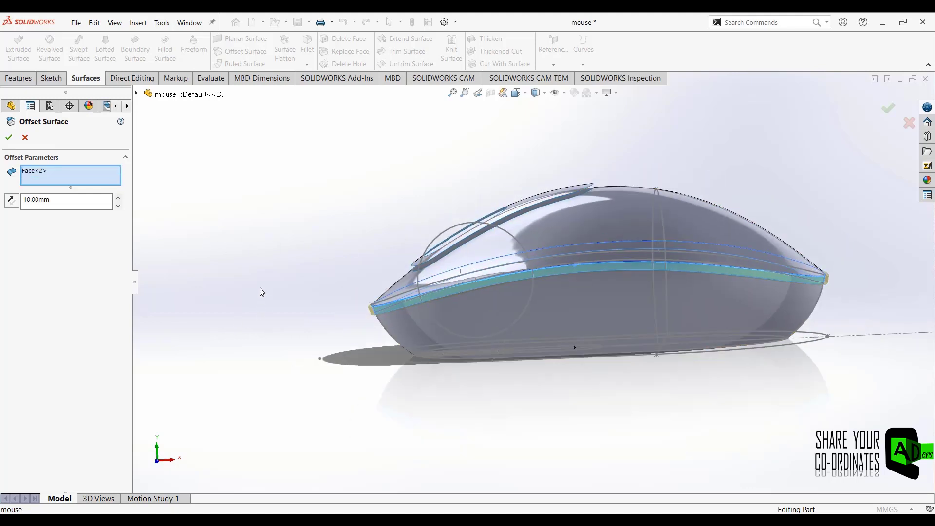
pyautogui.doubleClick(65, 205)
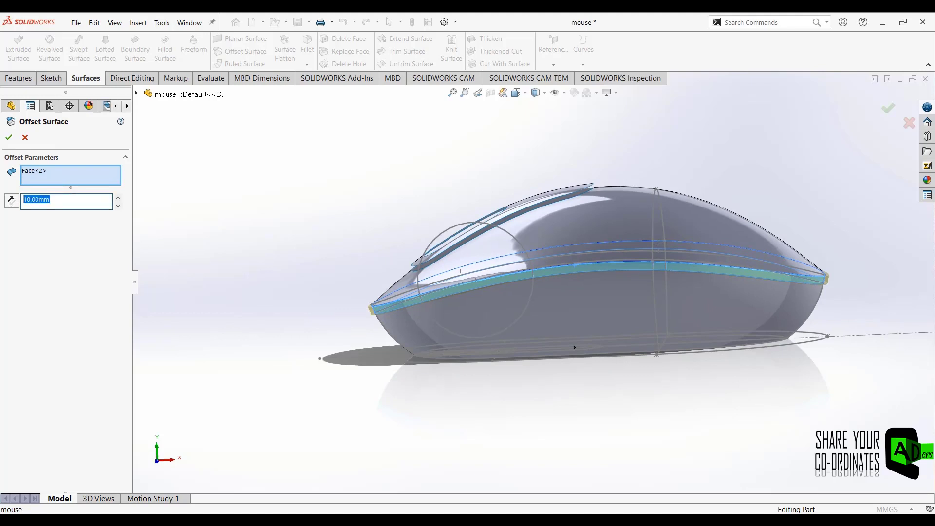
pyautogui.write('0')
pyautogui.press('Return')
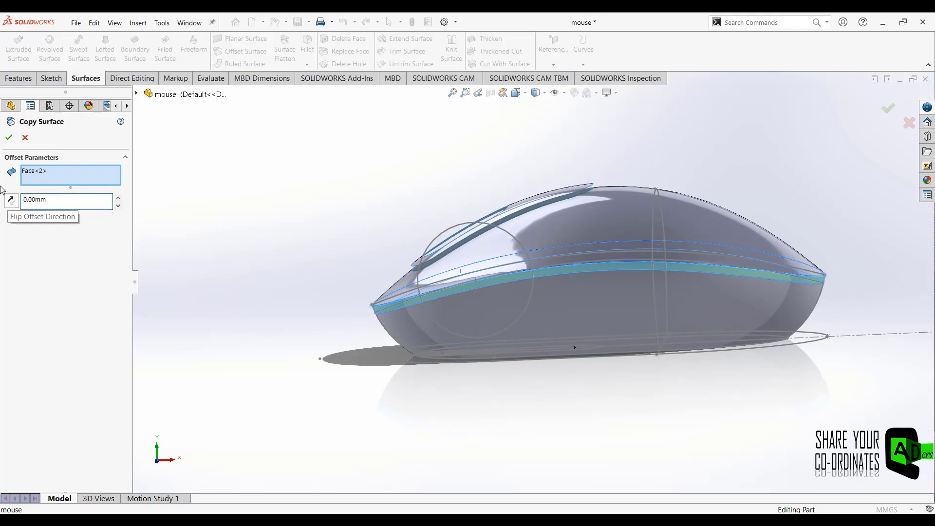
pyautogui.click(9, 138)
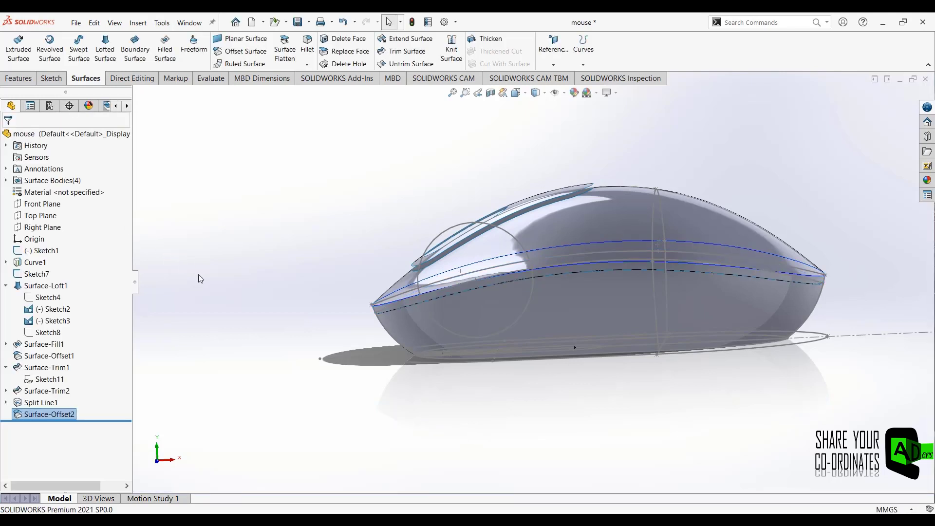
# Hide the Surface-Offset2 copy of the band face.
pyautogui.click(646, 265)
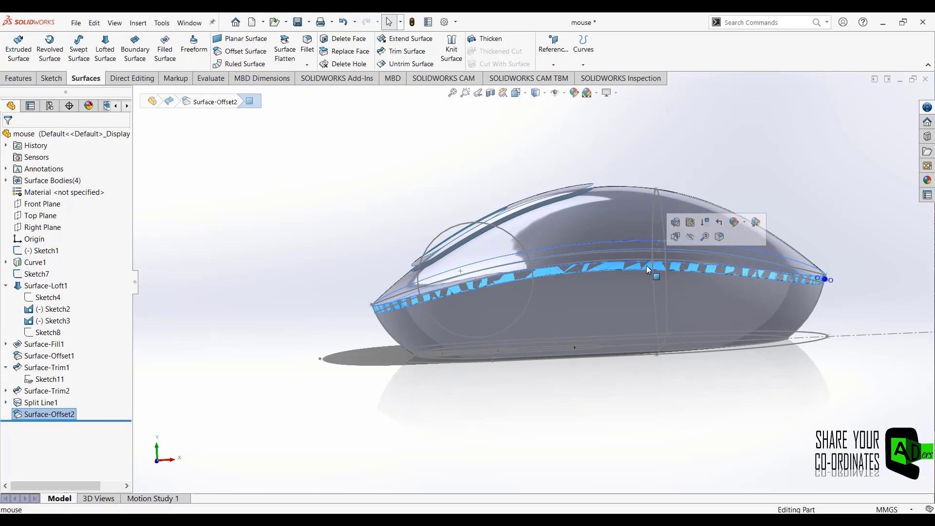
pyautogui.click(45, 411)
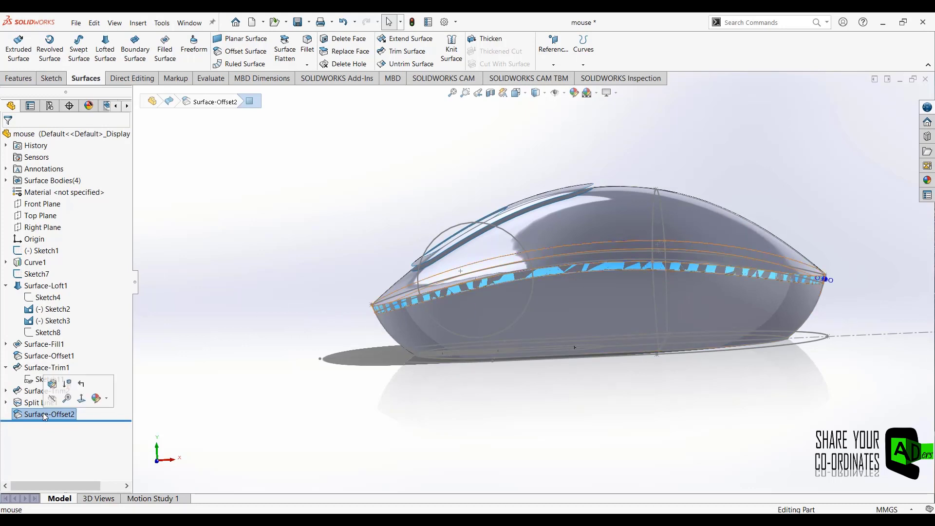
pyautogui.click(55, 384)
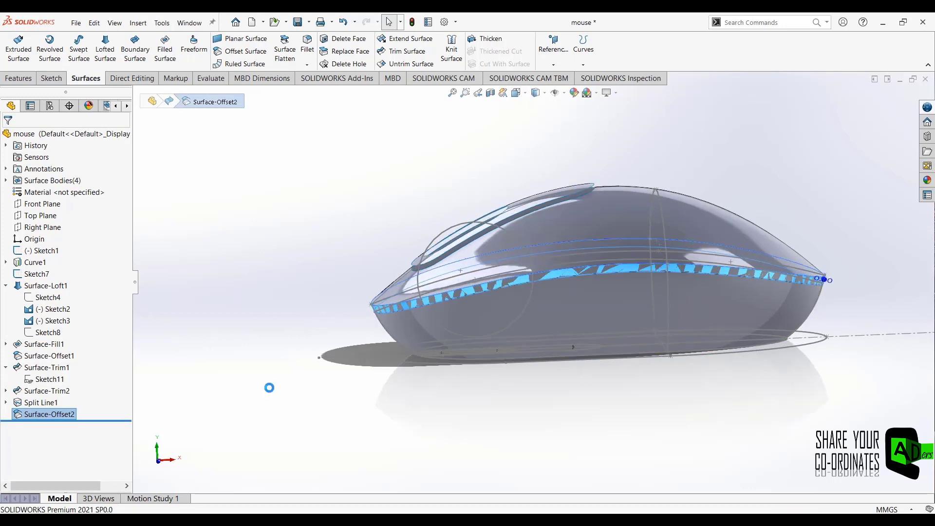
pyautogui.click(68, 417)
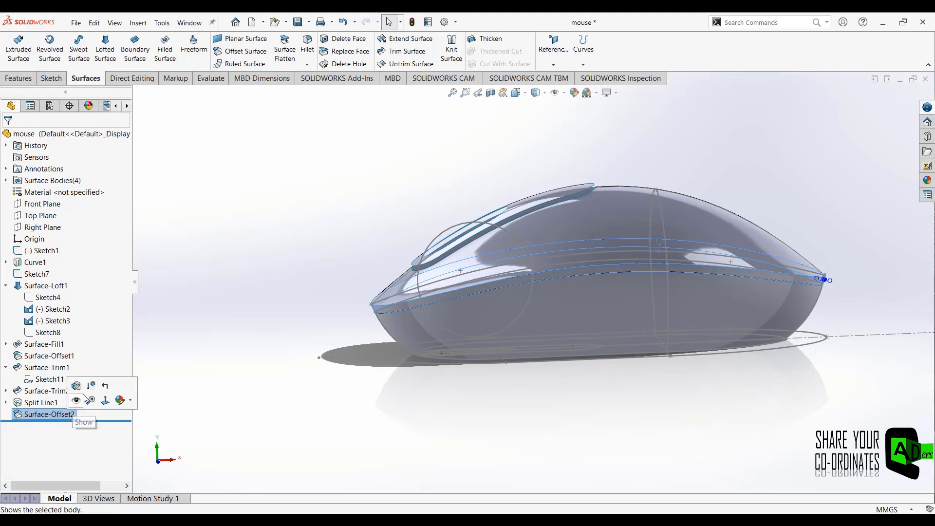
pyautogui.press('Escape')
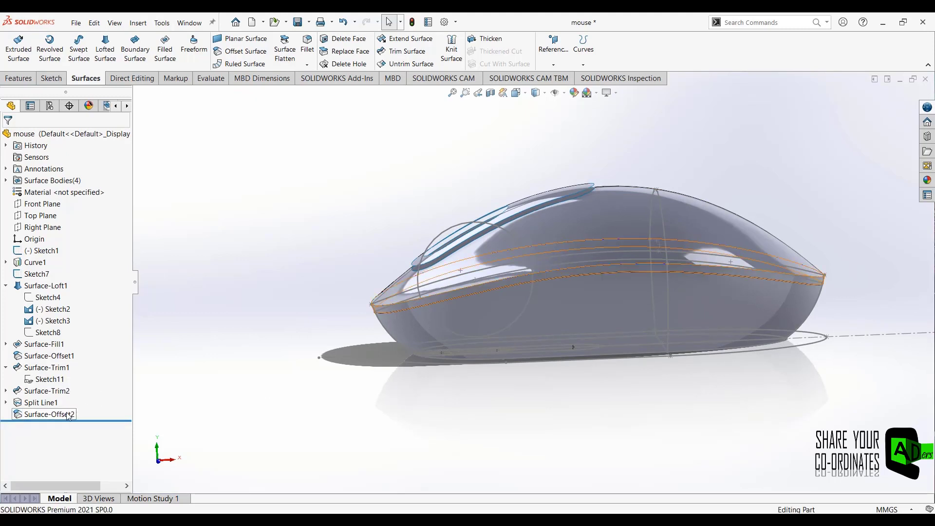
pyautogui.click(68, 415)
pyautogui.click(91, 385)
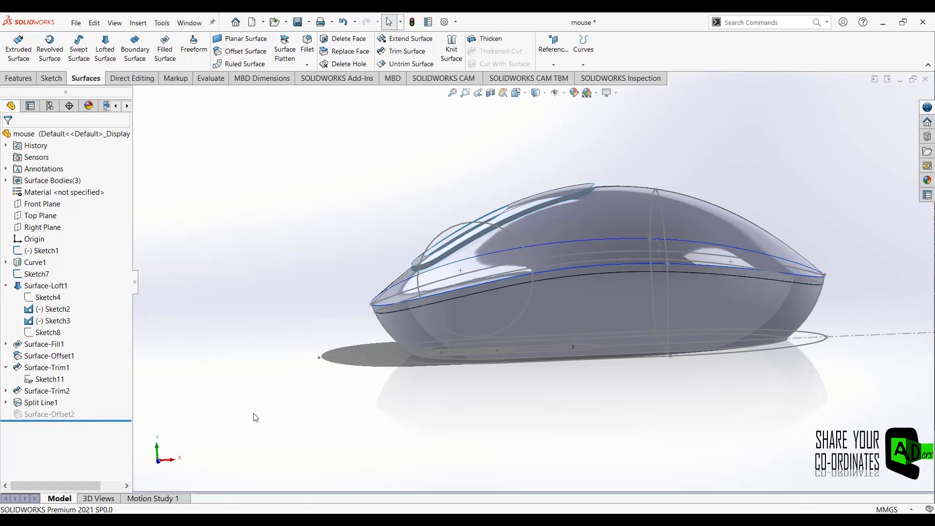
# Delete the thin band face on the mouse's side as DeleteFace1.
pyautogui.click(83, 401)
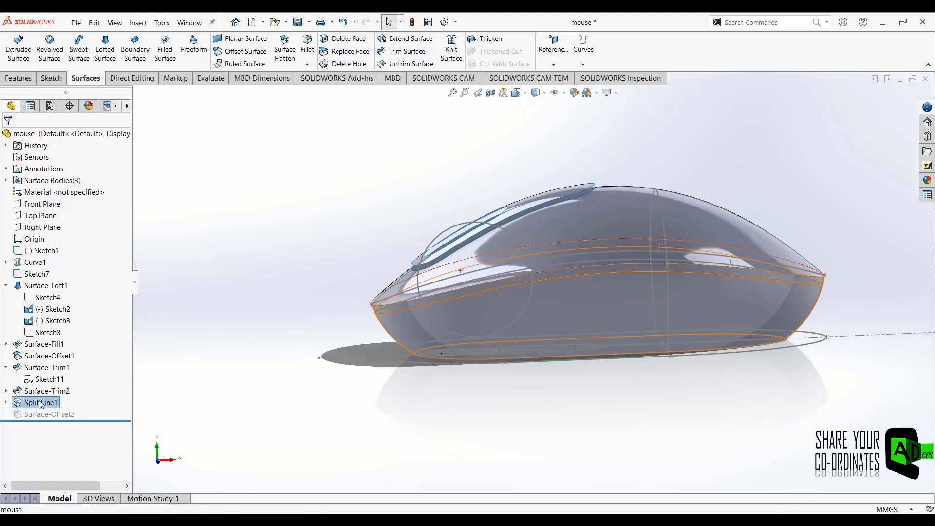
pyautogui.click(336, 39)
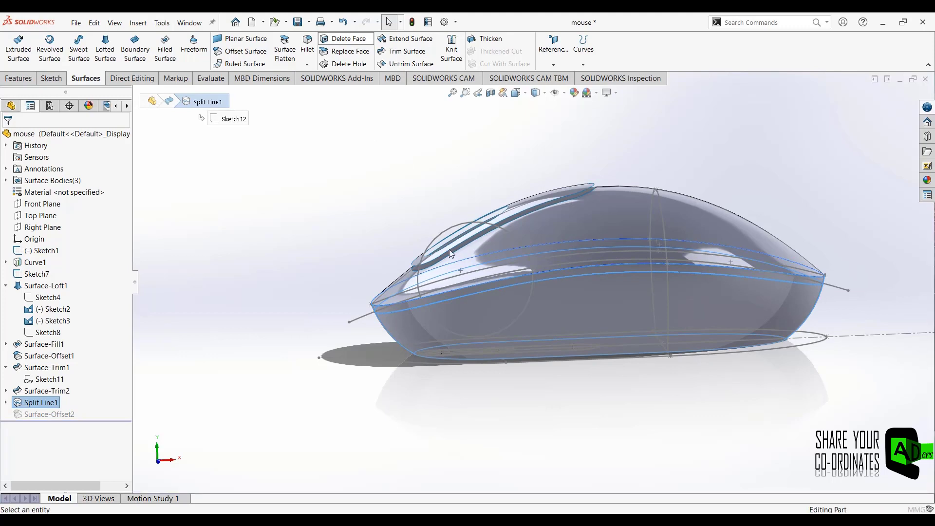
pyautogui.click(452, 297)
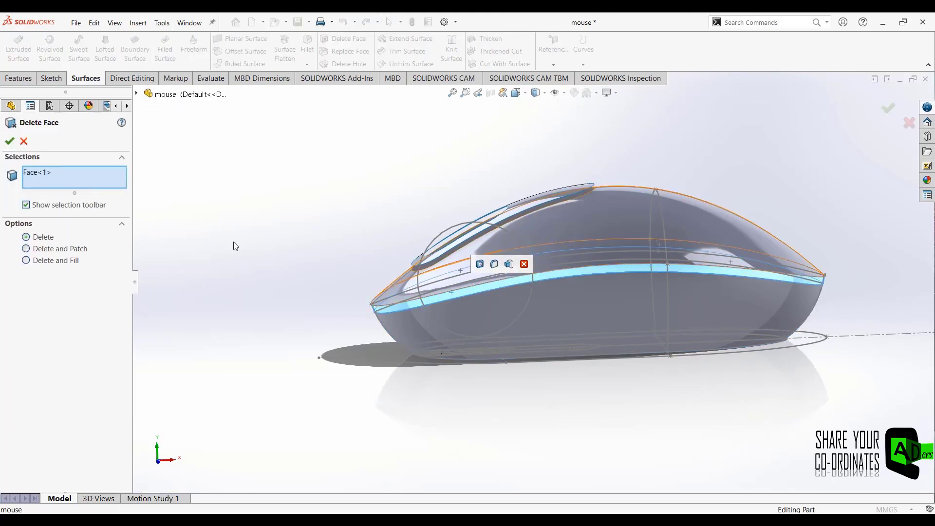
pyautogui.click(10, 141)
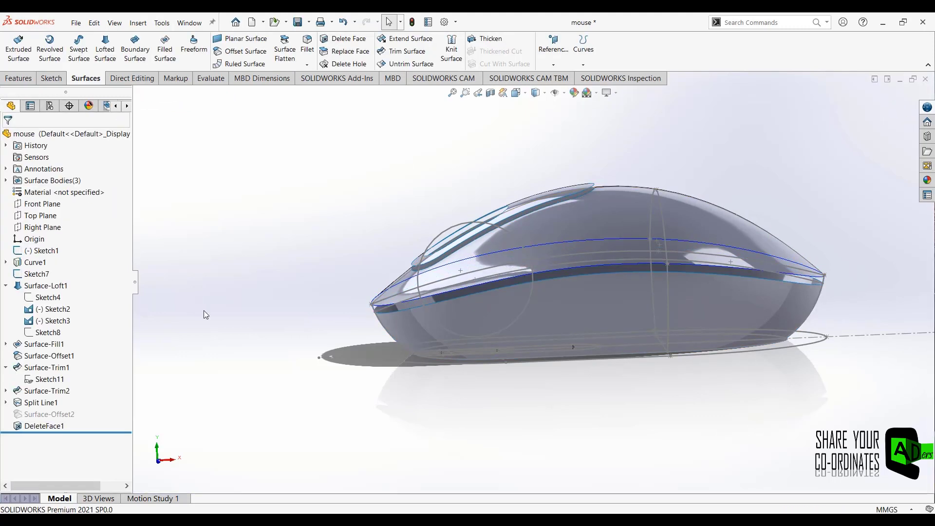
# Make Surface-Offset2 visible and check its band against Split Line1's faces.
pyautogui.moveTo(240, 299); pyautogui.dragTo(245, 331, button='middle')
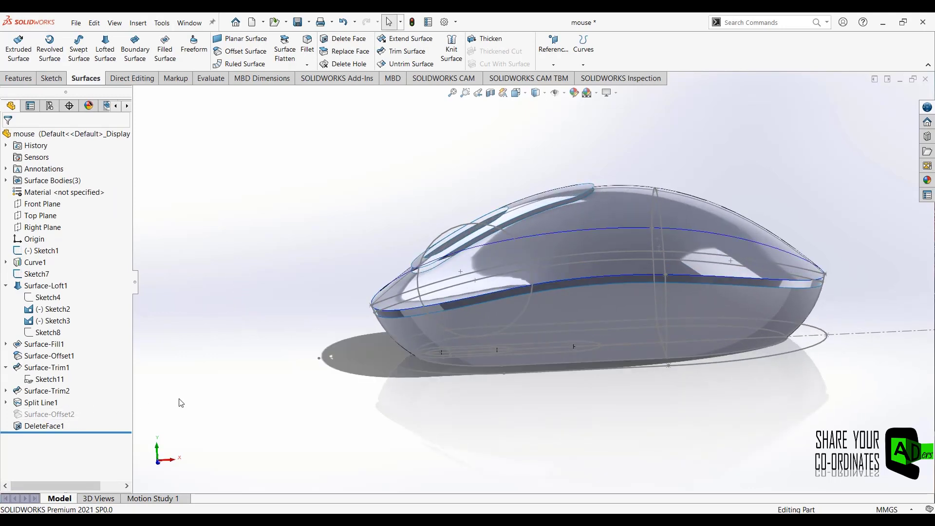
pyautogui.click(57, 418)
pyautogui.click(83, 394)
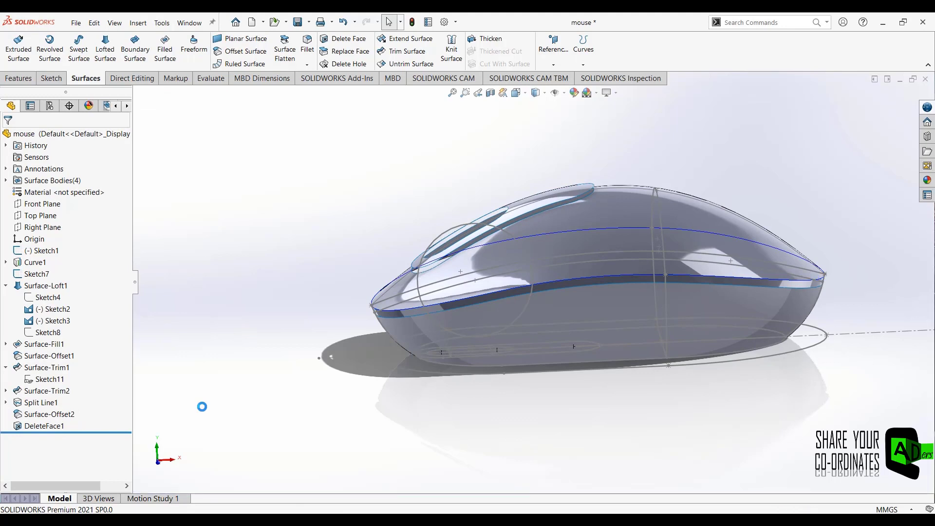
pyautogui.click(70, 414)
pyautogui.click(78, 398)
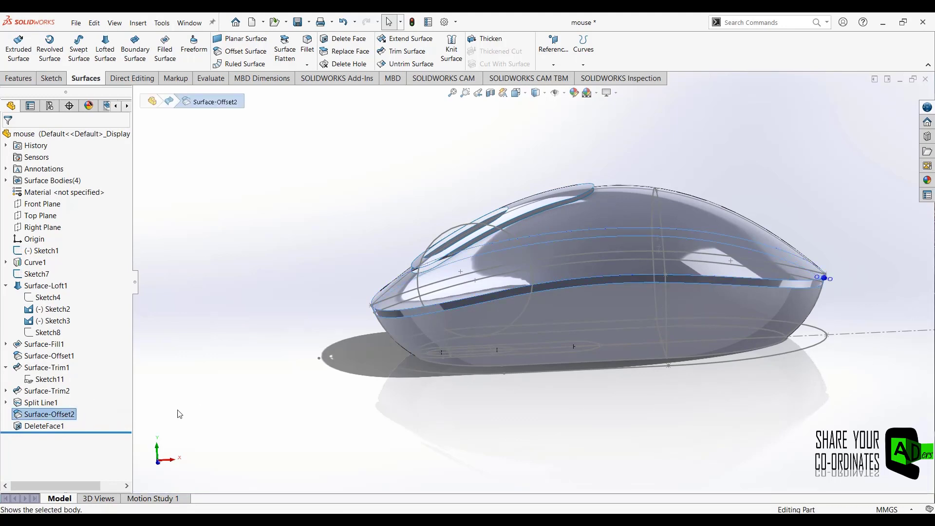
pyautogui.click(402, 313)
pyautogui.click(583, 338)
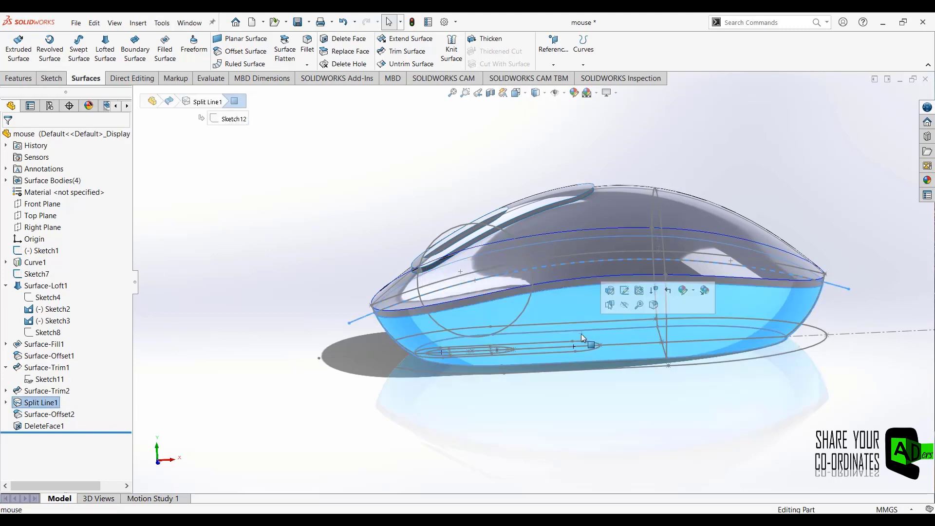
pyautogui.click(256, 381)
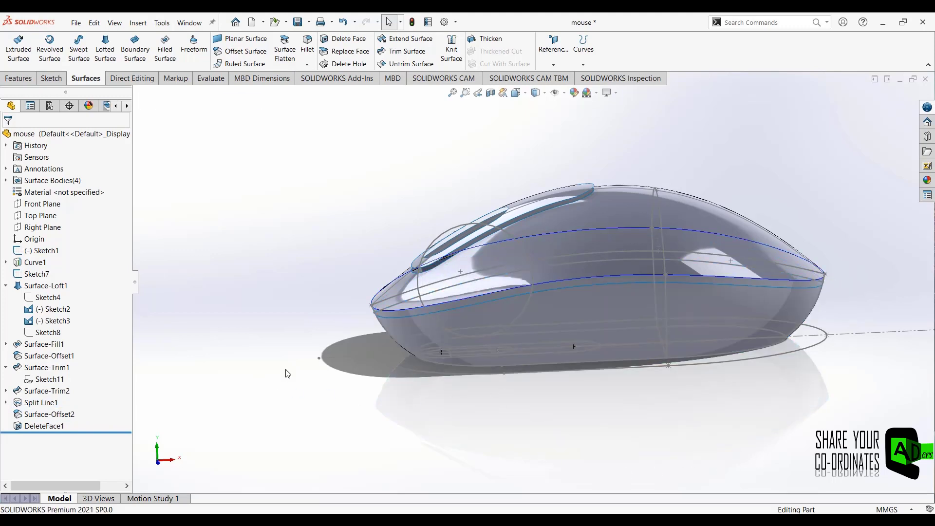
# Draw a short vertical line across the side band near the front on a new Front Plane sketch.
pyautogui.click(42, 205)
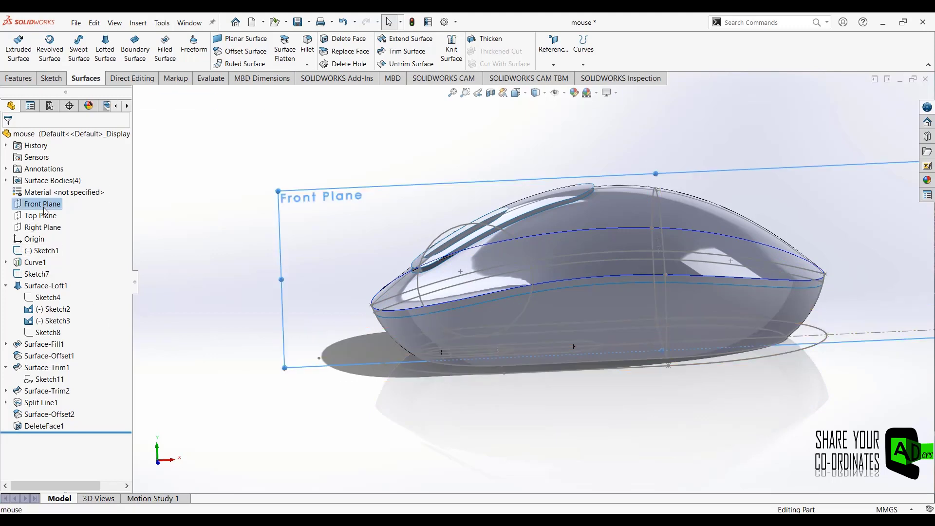
pyautogui.click(52, 193)
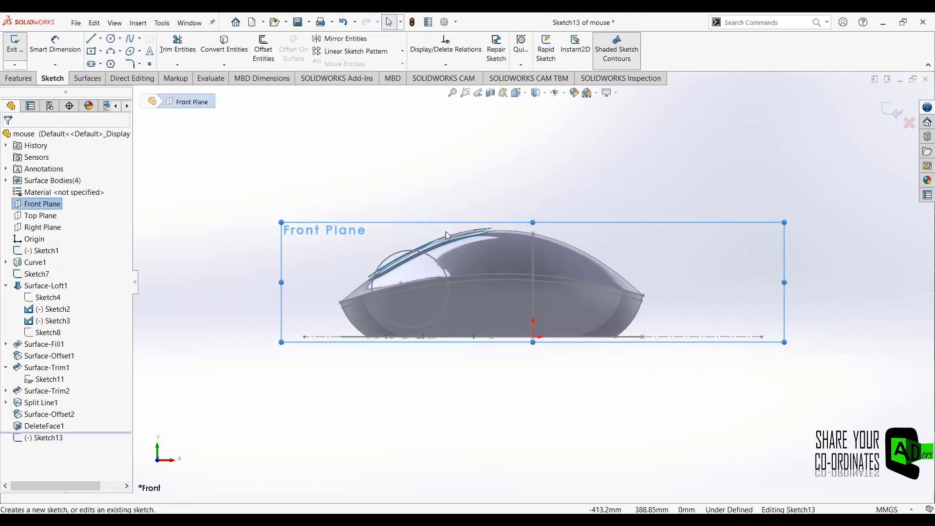
pyautogui.scroll(-2, 385, 300)
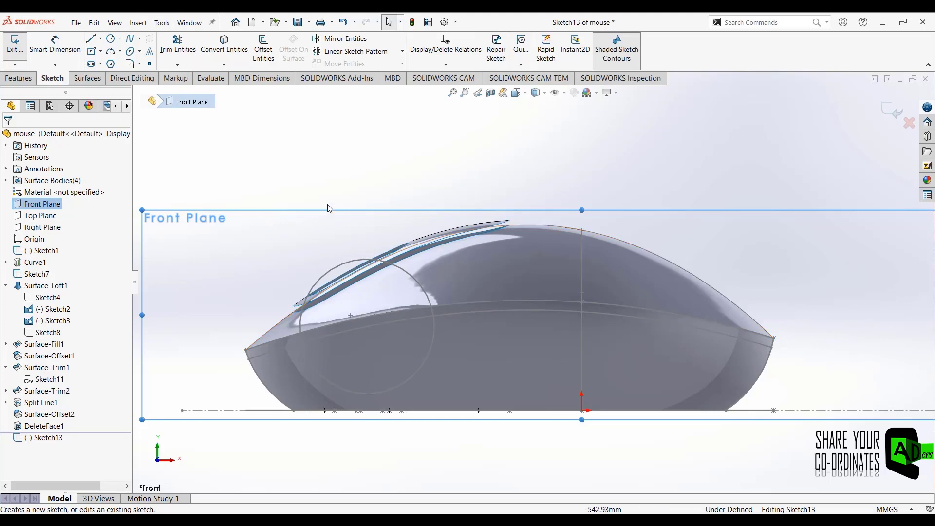
pyautogui.click(92, 39)
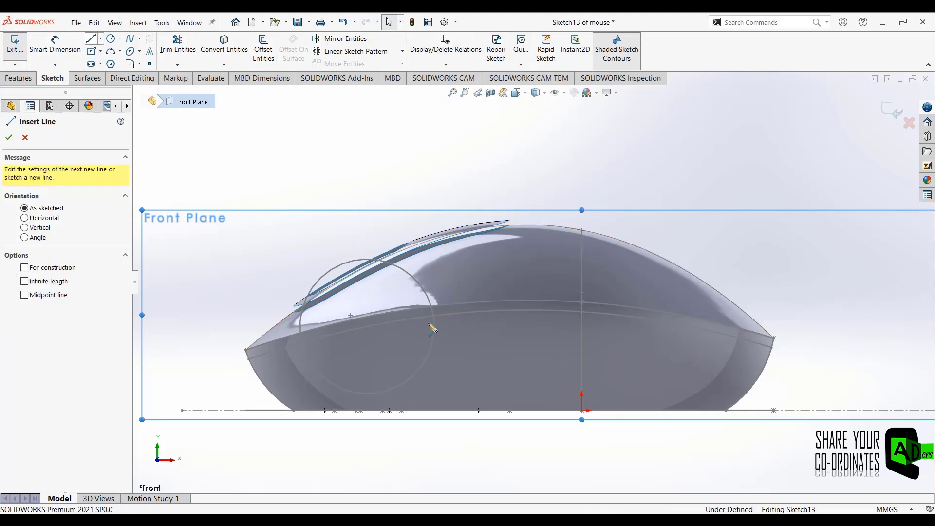
pyautogui.scroll(-1, 427, 299)
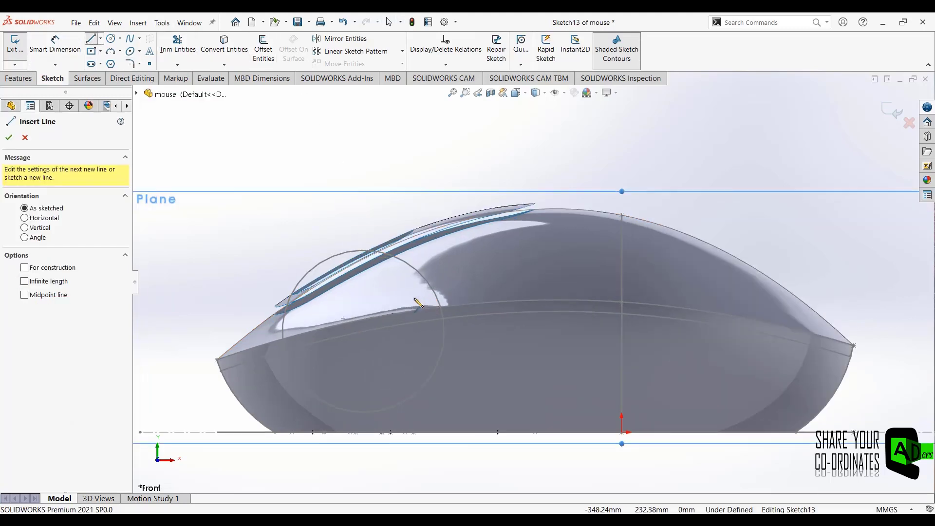
pyautogui.scroll(-2, 428, 299)
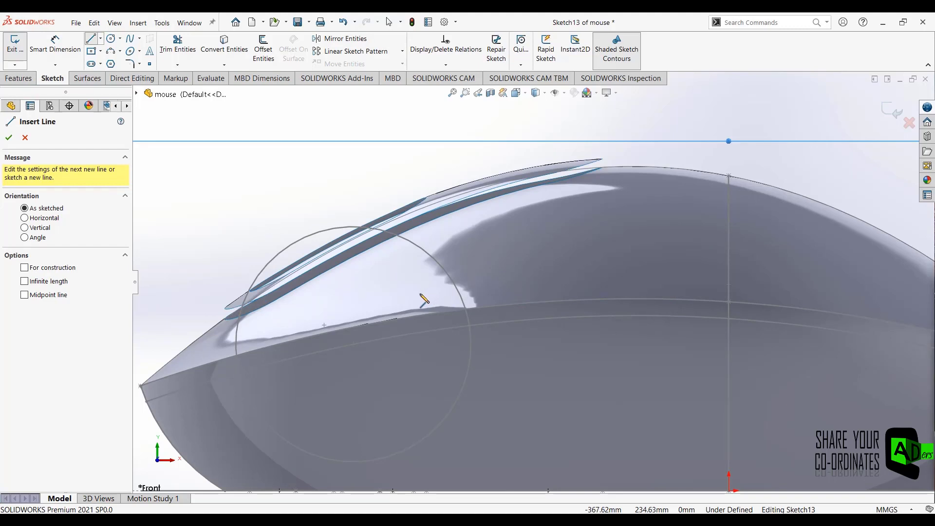
pyautogui.click(425, 298)
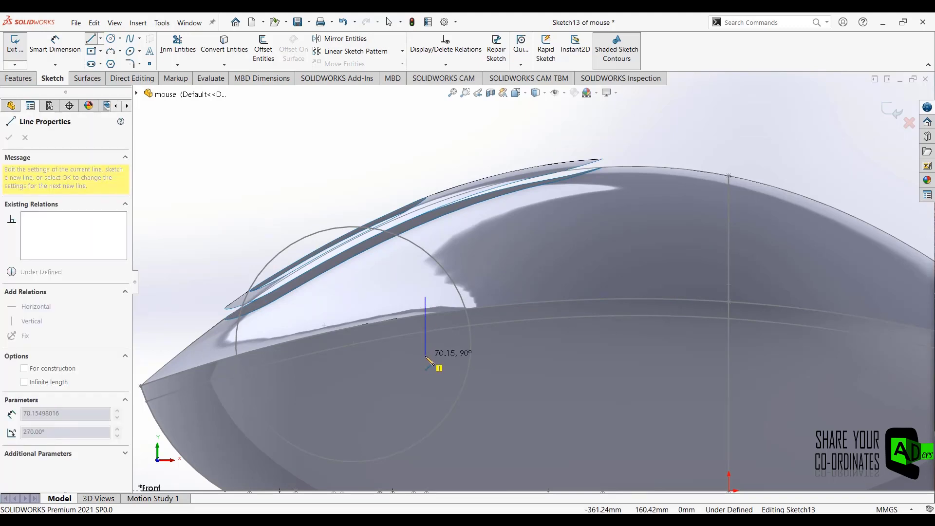
pyautogui.click(425, 356)
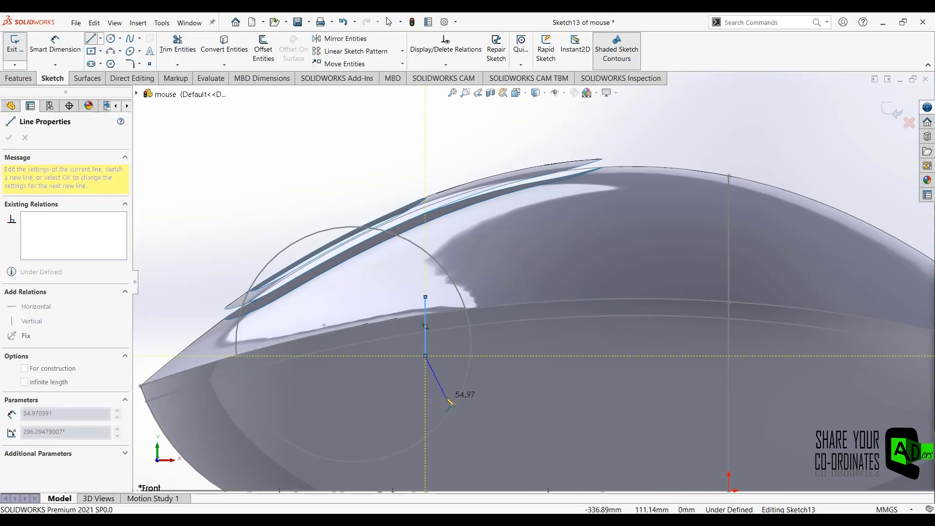
pyautogui.press('Escape')
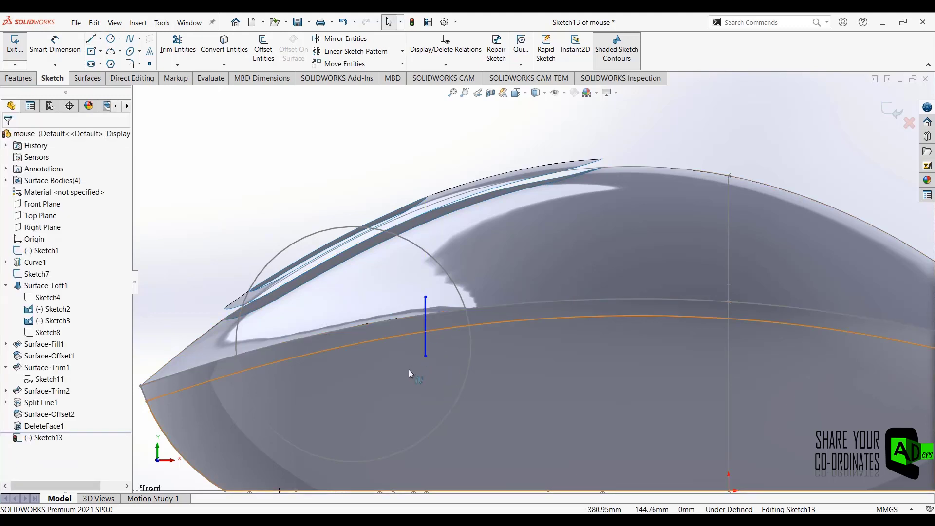
pyautogui.scroll(3, 408, 369)
# Exit Sketch13 and project it onto the offset band face as Split Line2.
pyautogui.hotkey('ctrl', 'b')
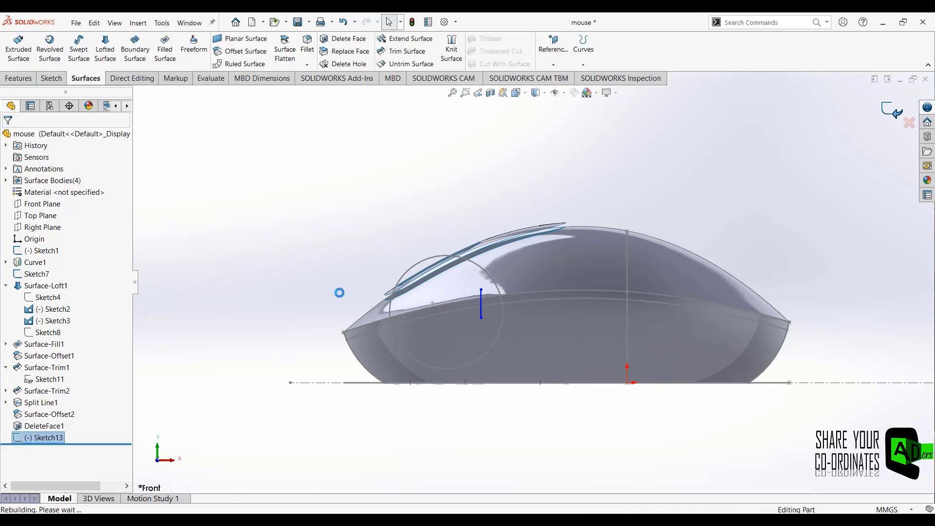
pyautogui.moveTo(309, 302); pyautogui.dragTo(317, 323, button='middle')
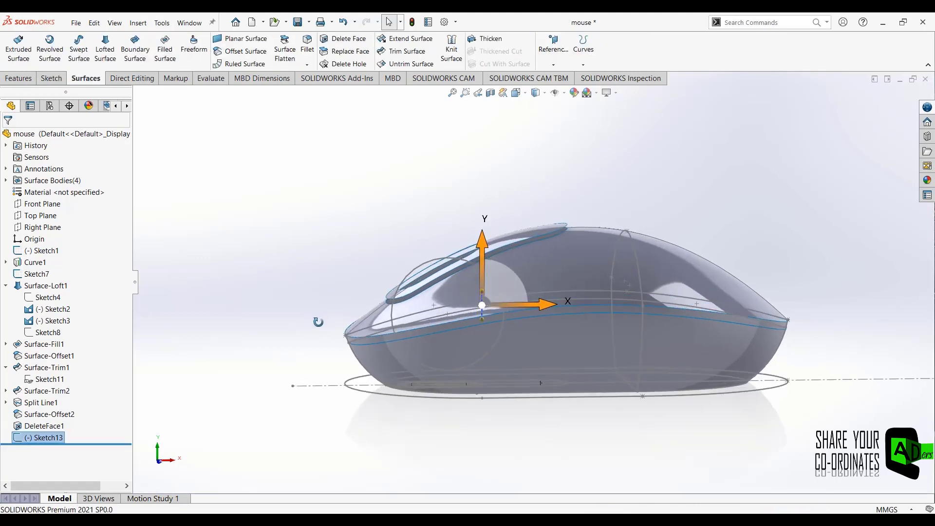
pyautogui.click(583, 49)
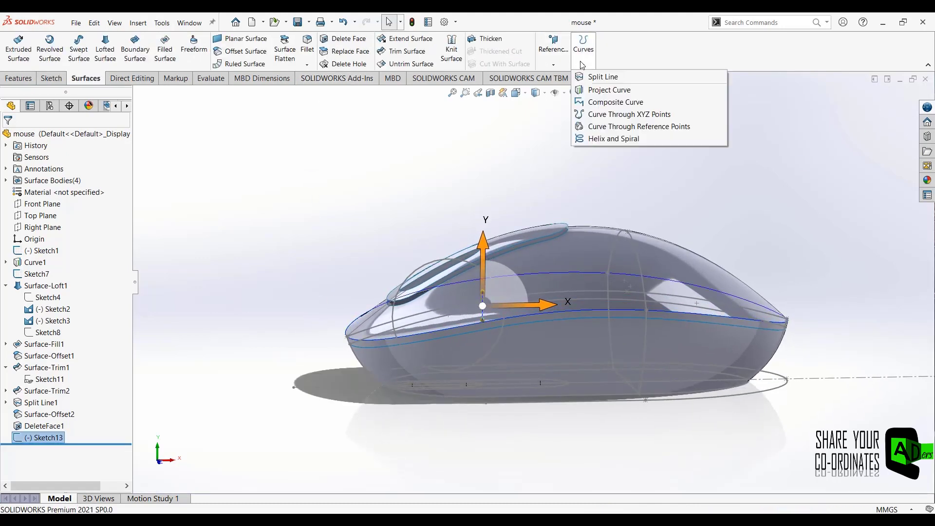
pyautogui.click(593, 77)
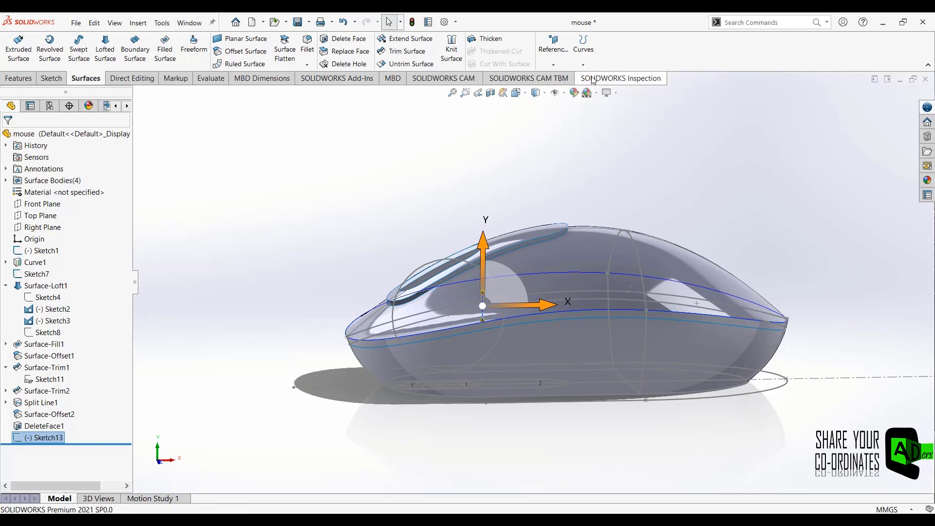
pyautogui.scroll(-3, 466, 333)
pyautogui.scroll(-2, 466, 333)
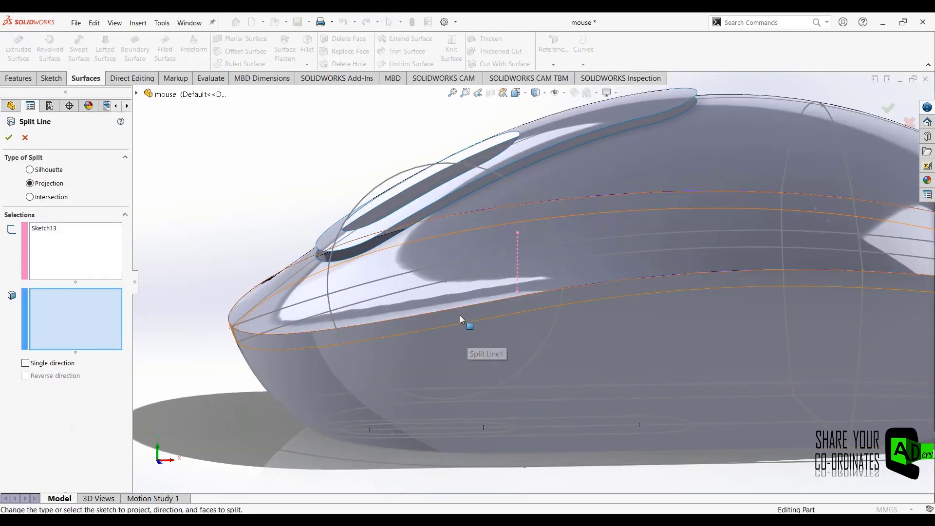
pyautogui.click(428, 324)
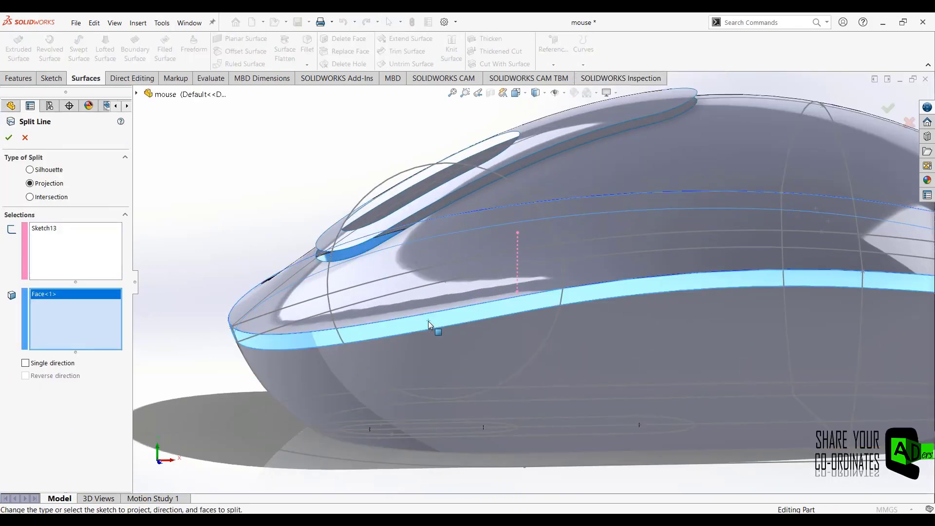
pyautogui.click(8, 139)
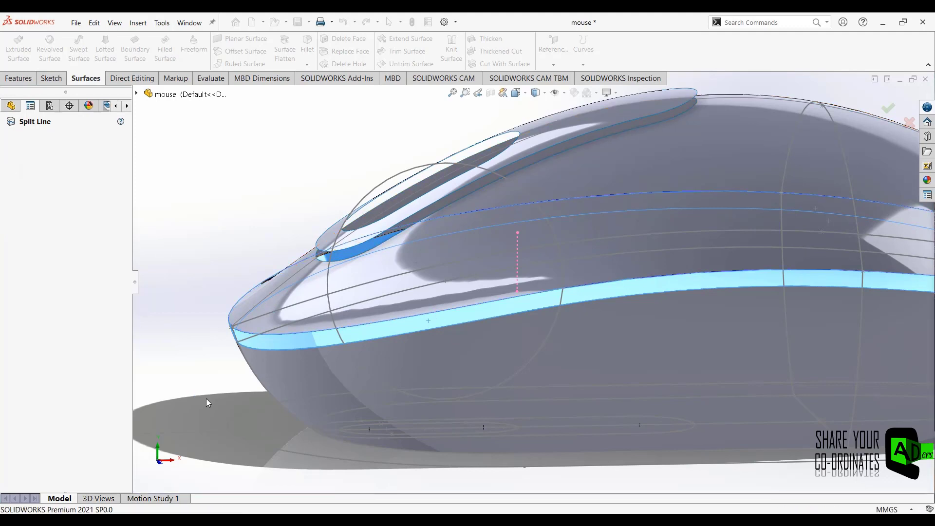
pyautogui.press('f')
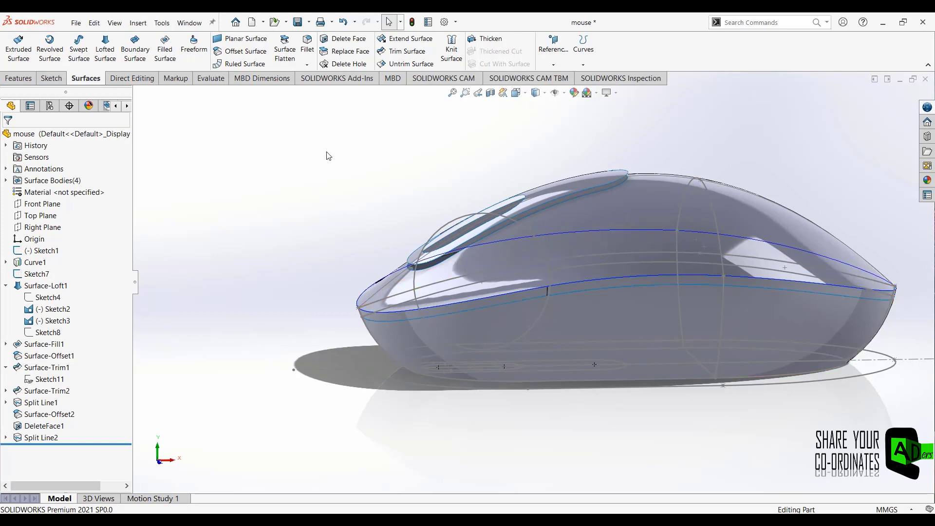
# Delete the front piece of the split band and save the mouse part.
pyautogui.click(342, 39)
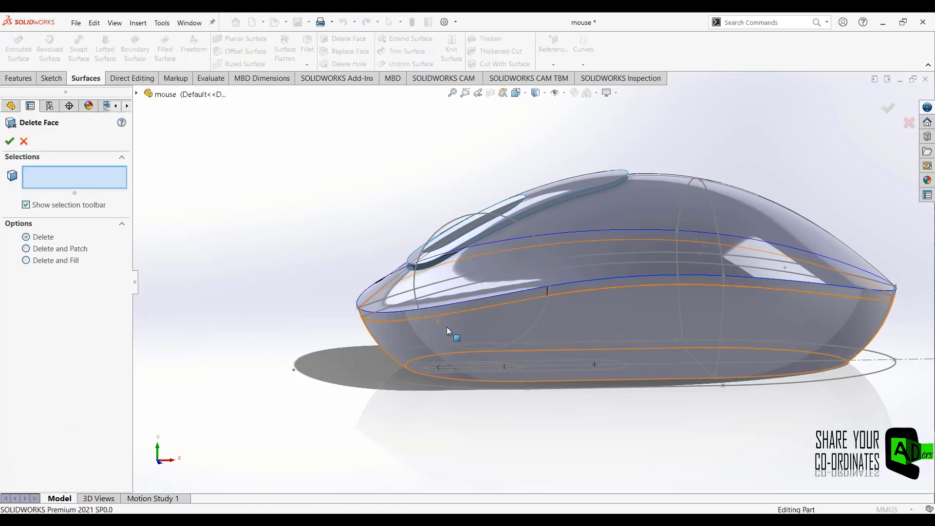
pyautogui.click(457, 307)
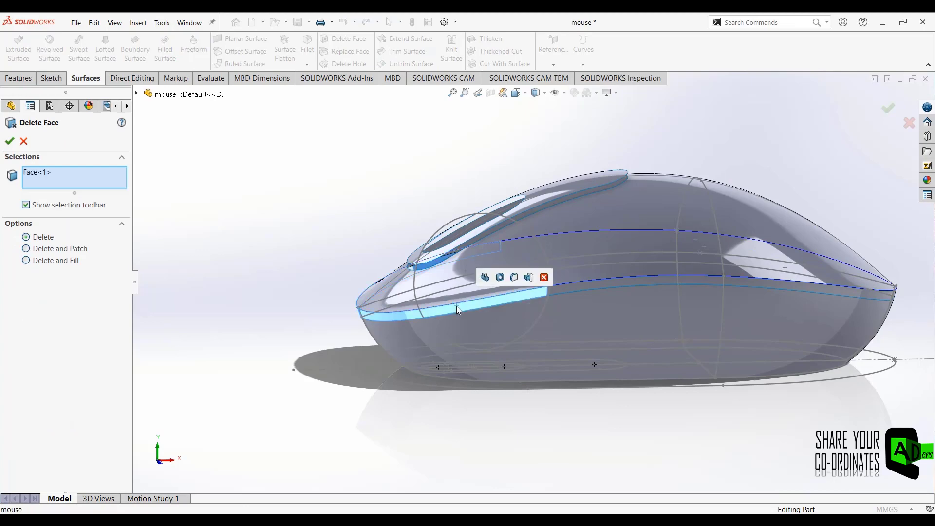
pyautogui.click(9, 141)
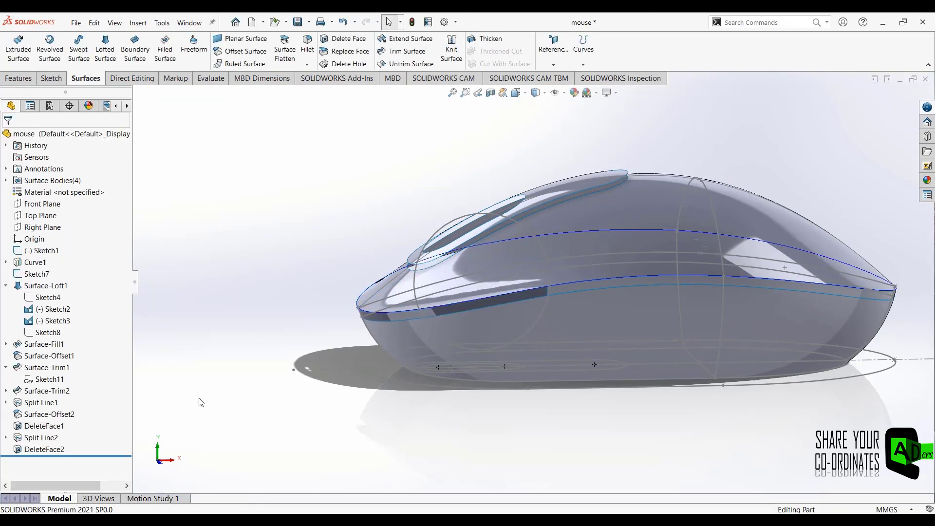
pyautogui.moveTo(199, 402)
pyautogui.mouseDown(button='middle')
pyautogui.moveTo(287, 431)
pyautogui.moveTo(314, 397)
pyautogui.moveTo(226, 389)
pyautogui.mouseUp(button='middle')
pyautogui.hotkey('ctrl', 's')
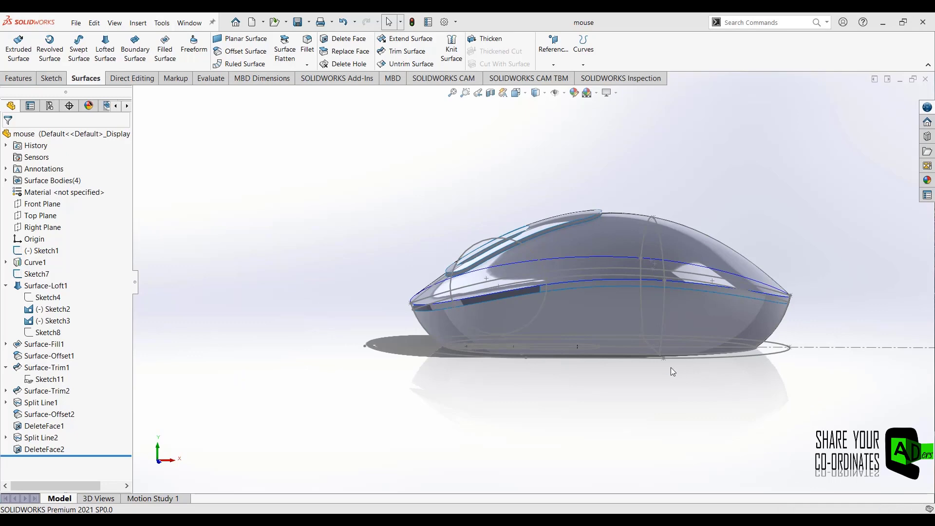
# Cap the mouse's open bottom with a fill surface bounded by the lower rim edge.
pyautogui.moveTo(672, 371); pyautogui.dragTo(643, 253, button='middle')
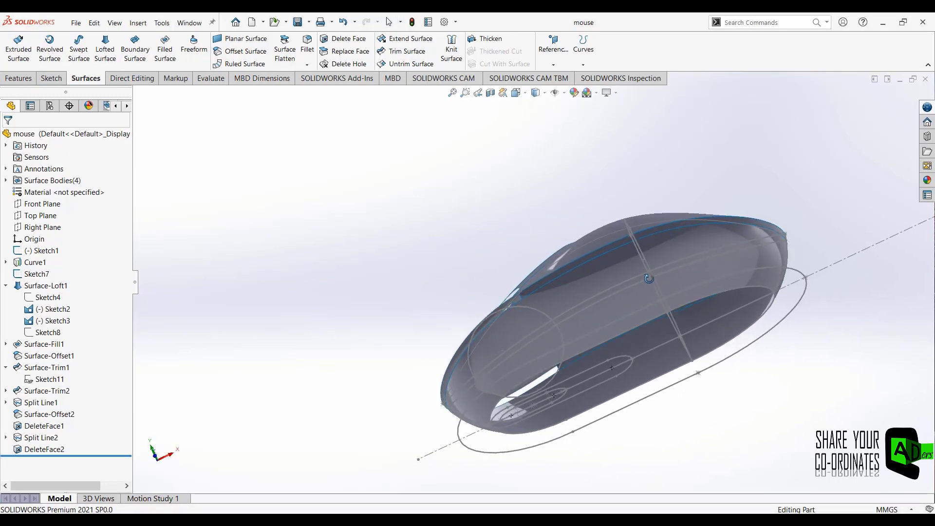
pyautogui.click(556, 93)
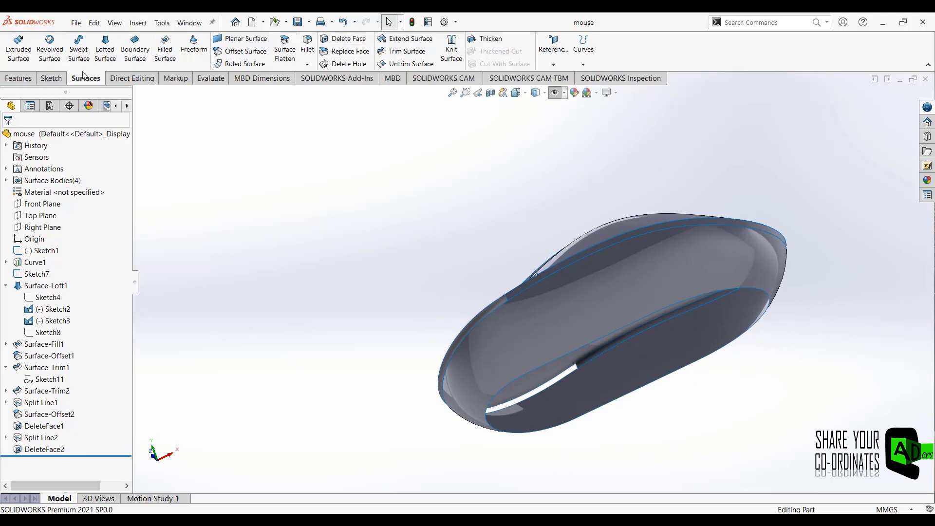
pyautogui.click(171, 50)
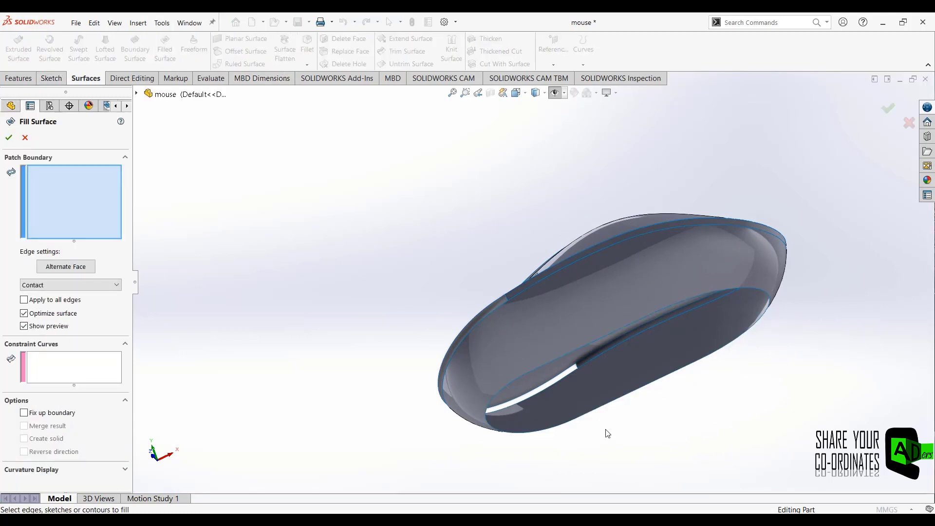
pyautogui.click(569, 423)
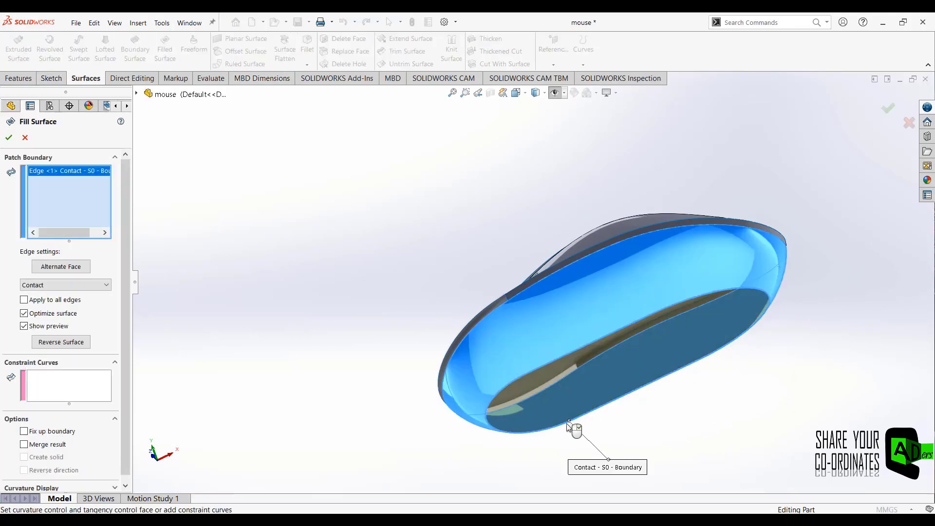
pyautogui.moveTo(344, 423)
pyautogui.mouseDown(button='middle')
pyautogui.moveTo(311, 311)
pyautogui.moveTo(432, 378)
pyautogui.moveTo(436, 319)
pyautogui.moveTo(415, 274)
pyautogui.moveTo(349, 279)
pyautogui.moveTo(328, 315)
pyautogui.moveTo(454, 340)
pyautogui.mouseUp(button='middle')
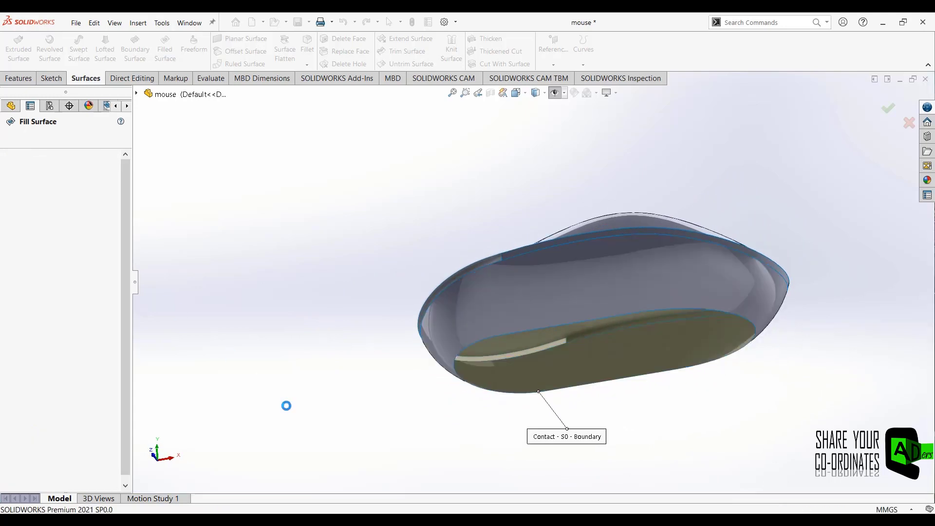
pyautogui.moveTo(342, 397)
pyautogui.mouseDown(button='middle')
pyautogui.moveTo(327, 319)
pyautogui.moveTo(411, 413)
pyautogui.moveTo(362, 398)
pyautogui.mouseUp(button='middle')
pyautogui.press('Escape')
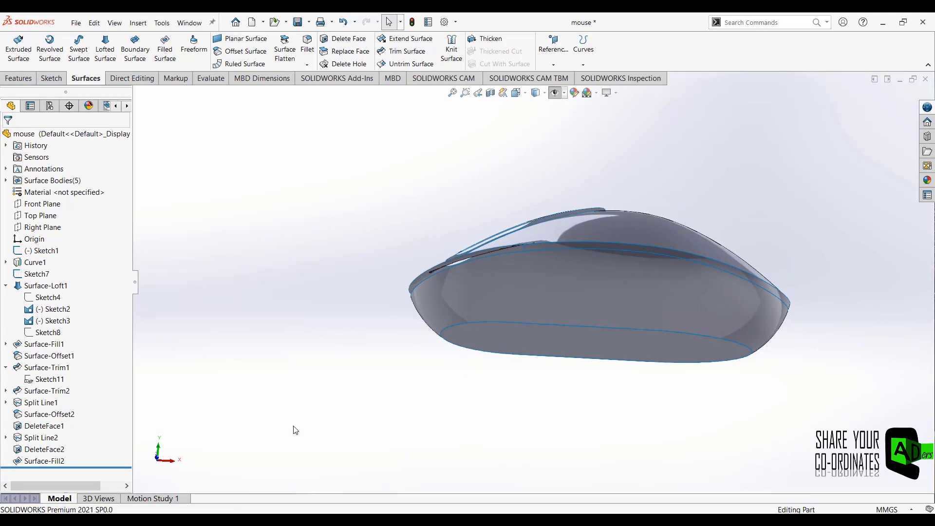
pyautogui.moveTo(295, 430)
pyautogui.mouseDown(button='middle')
pyautogui.moveTo(313, 334)
pyautogui.moveTo(309, 393)
pyautogui.moveTo(436, 282)
pyautogui.mouseUp(button='middle')
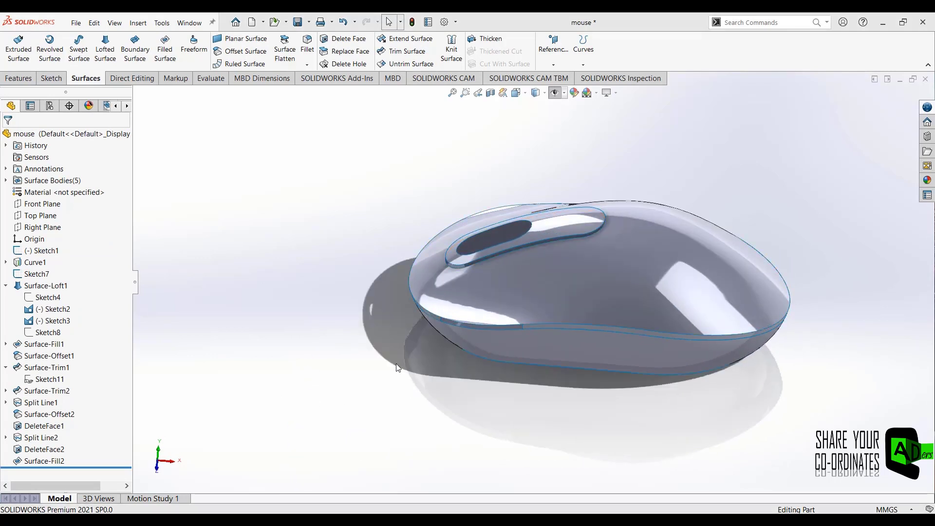
pyautogui.moveTo(396, 364)
pyautogui.mouseDown(button='middle')
pyautogui.moveTo(388, 307)
pyautogui.moveTo(403, 330)
pyautogui.moveTo(275, 311)
pyautogui.mouseUp(button='middle')
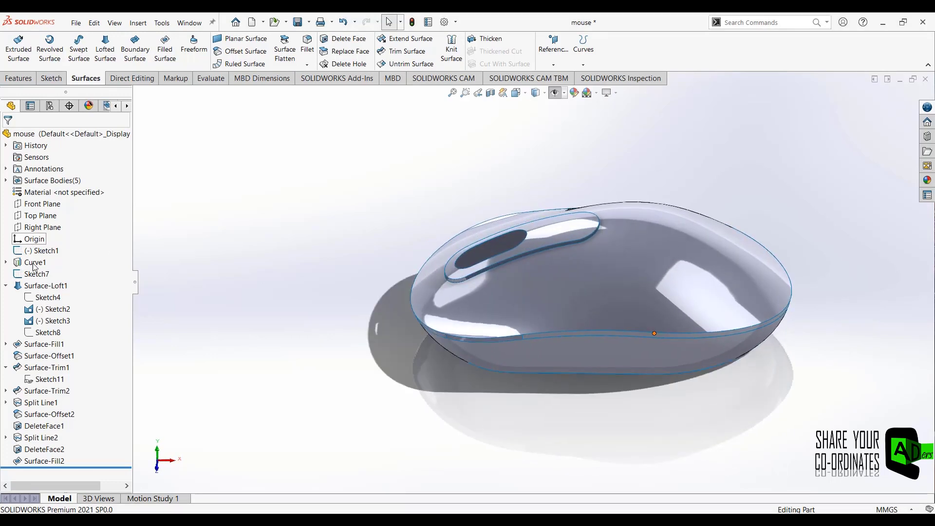
# Start a Top Plane sketch with the model shown in hidden-lines-visible style.
pyautogui.click(33, 215)
pyautogui.click(44, 196)
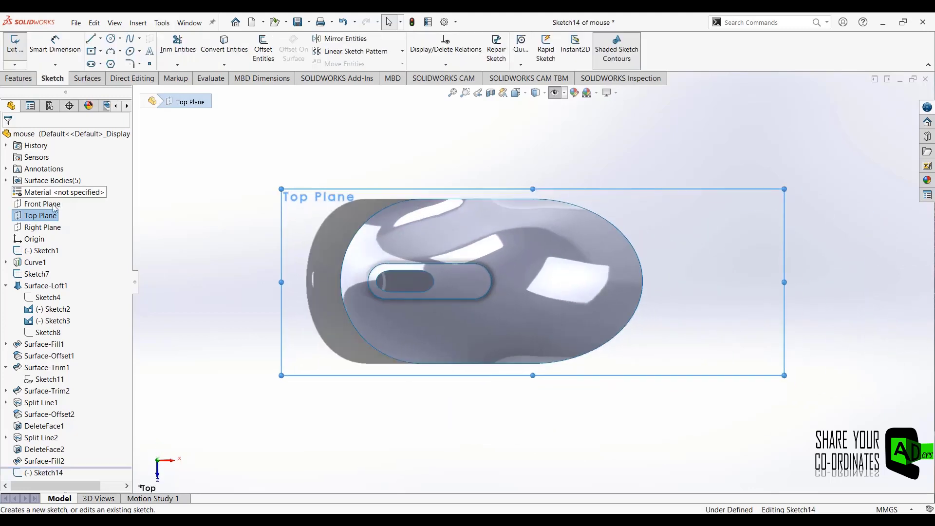
pyautogui.click(537, 92)
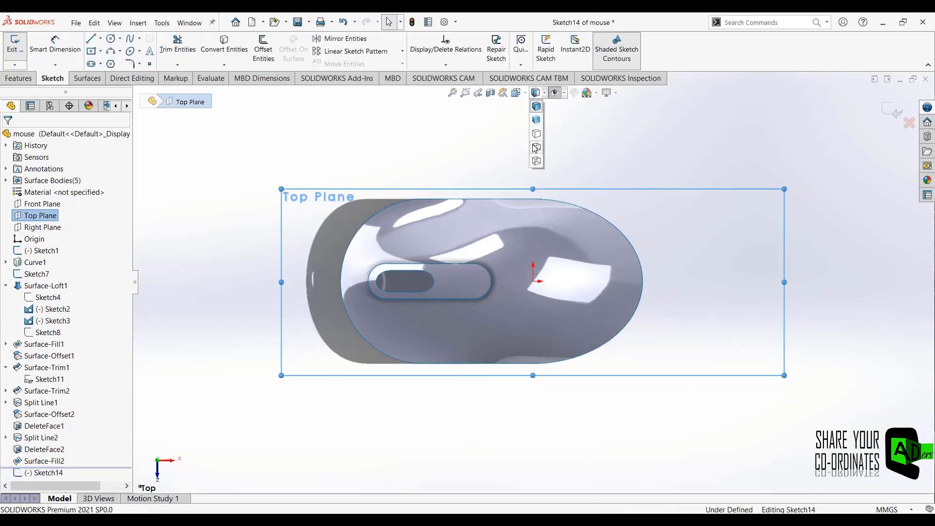
pyautogui.click(535, 147)
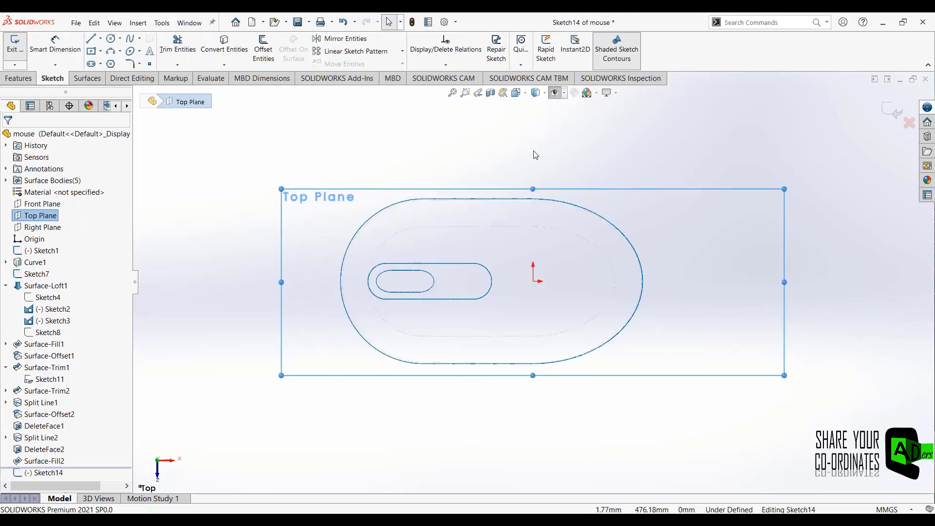
# Draw a horizontal centerline from the origin leftward past the button slot.
pyautogui.click(101, 38)
pyautogui.click(108, 64)
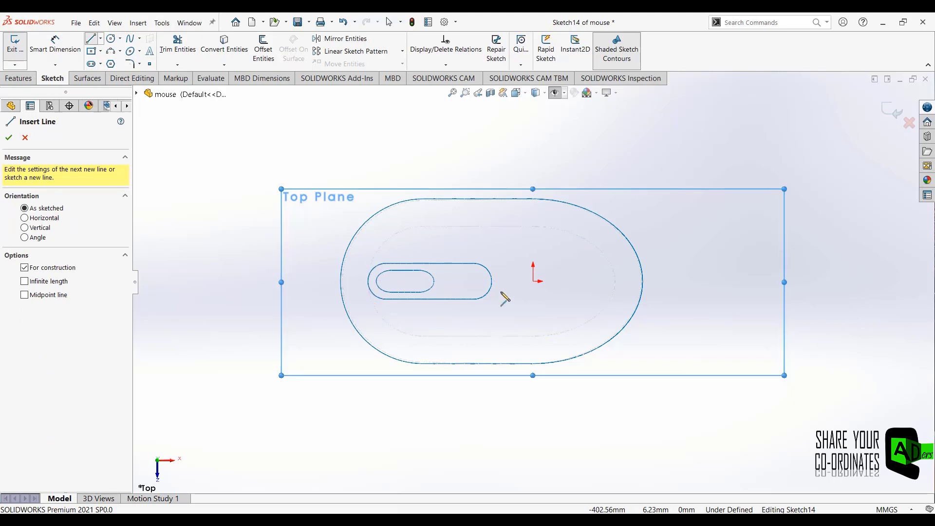
pyautogui.click(533, 282)
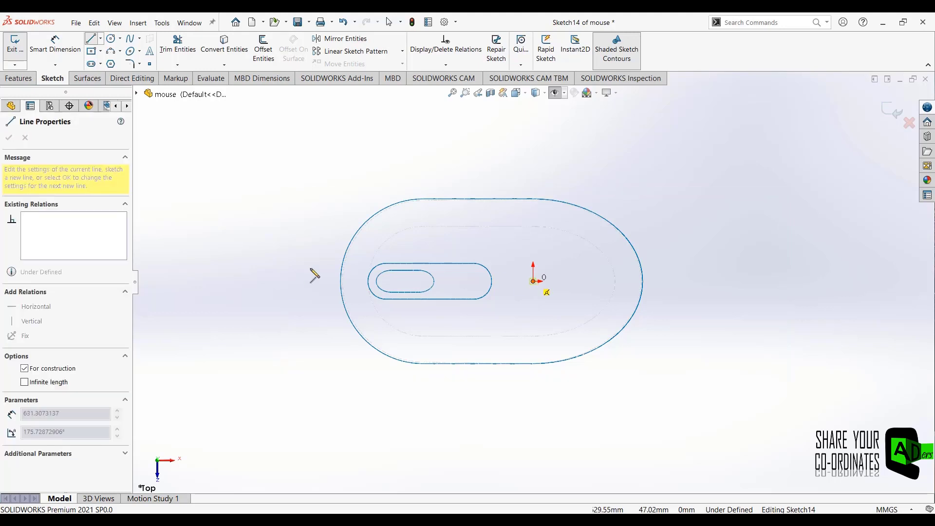
pyautogui.click(275, 282)
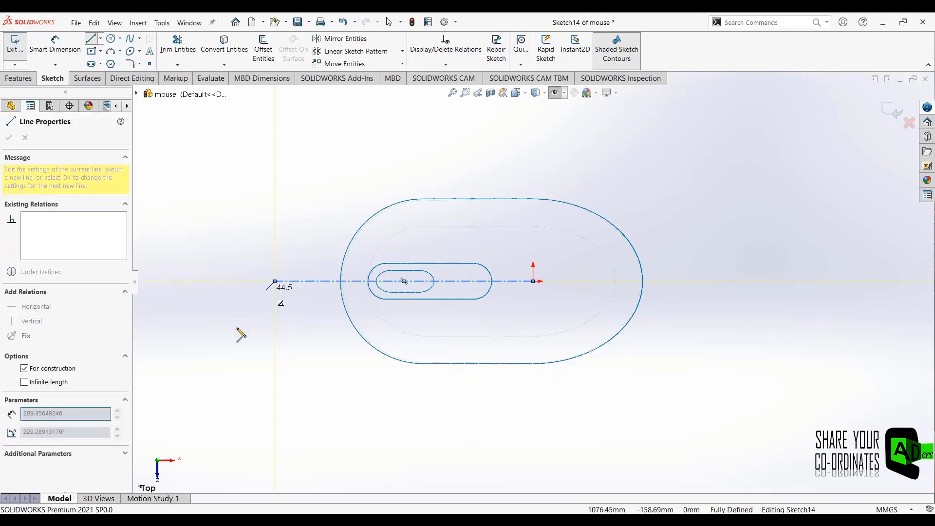
pyautogui.press('Escape')
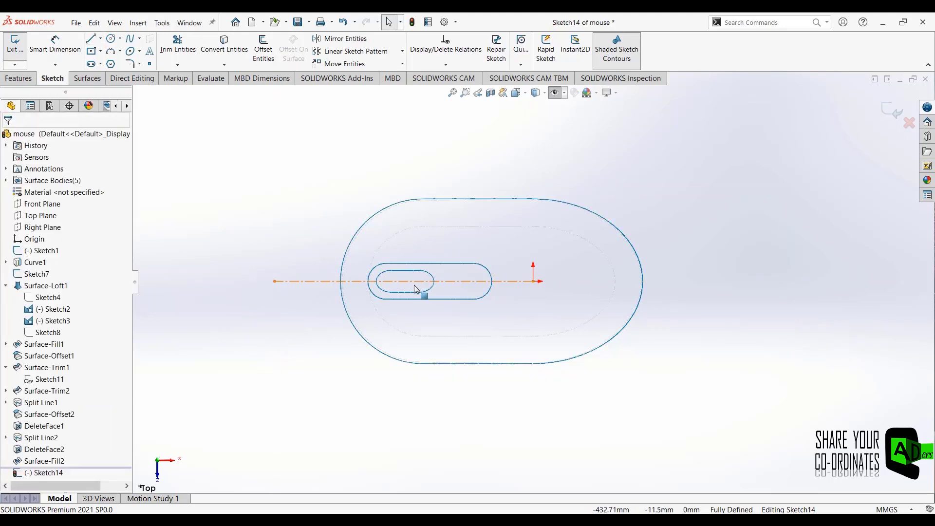
pyautogui.scroll(-2, 389, 267)
pyautogui.scroll(-2, 390, 270)
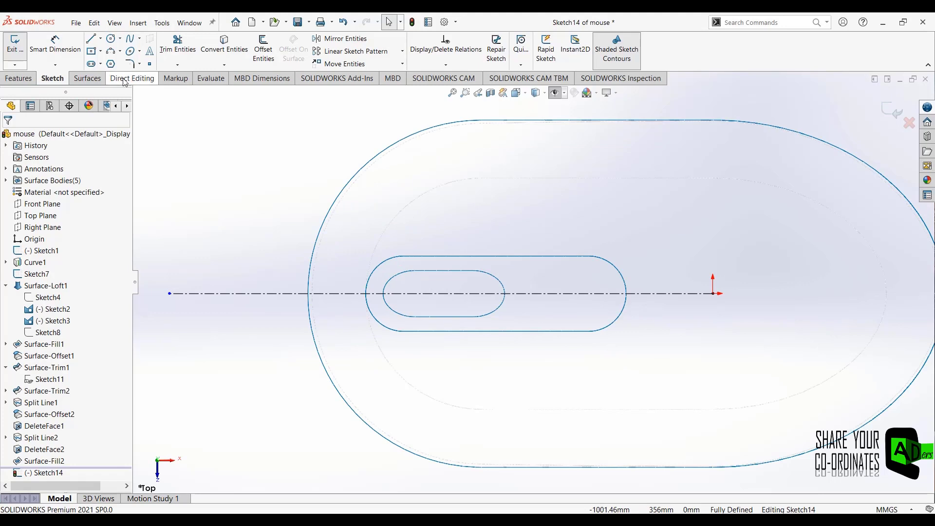
pyautogui.click(92, 52)
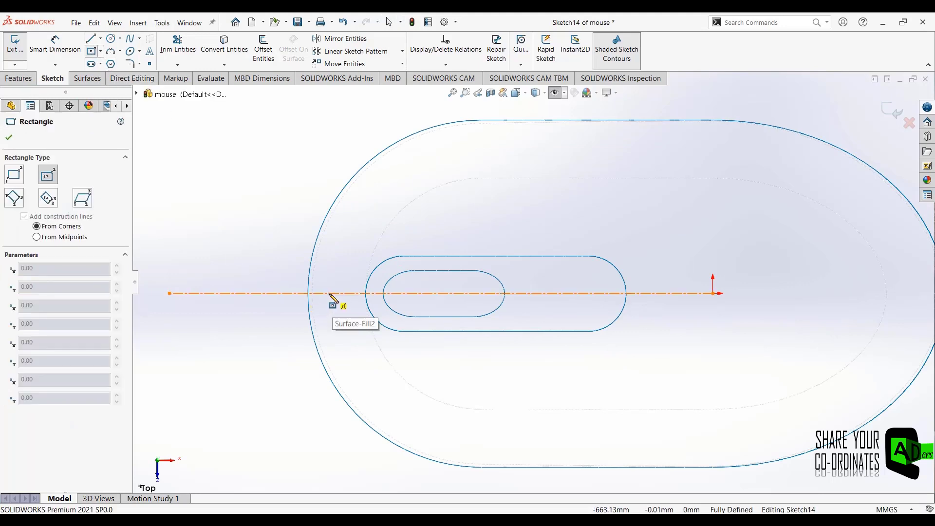
# Draw a corner rectangle on the centerline and dimension its height to 20 mm.
pyautogui.click(340, 294)
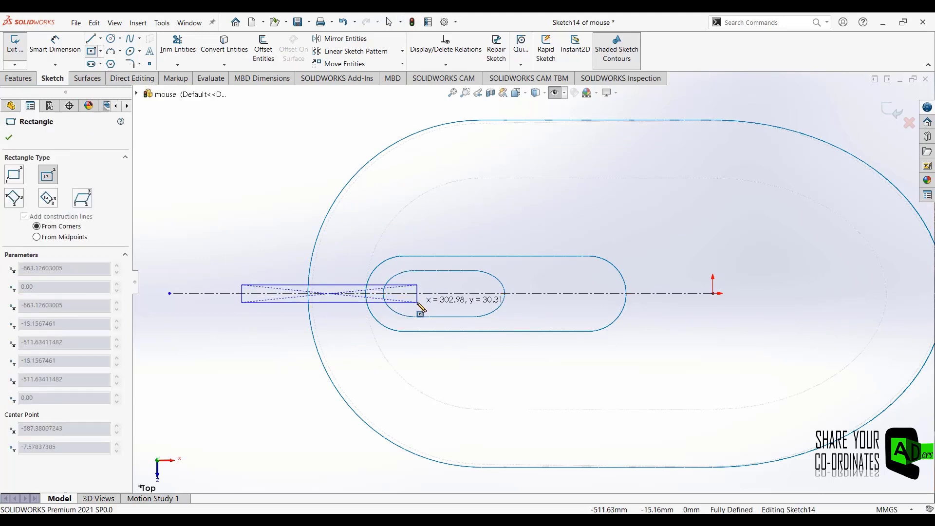
pyautogui.click(418, 303)
pyautogui.press('Escape')
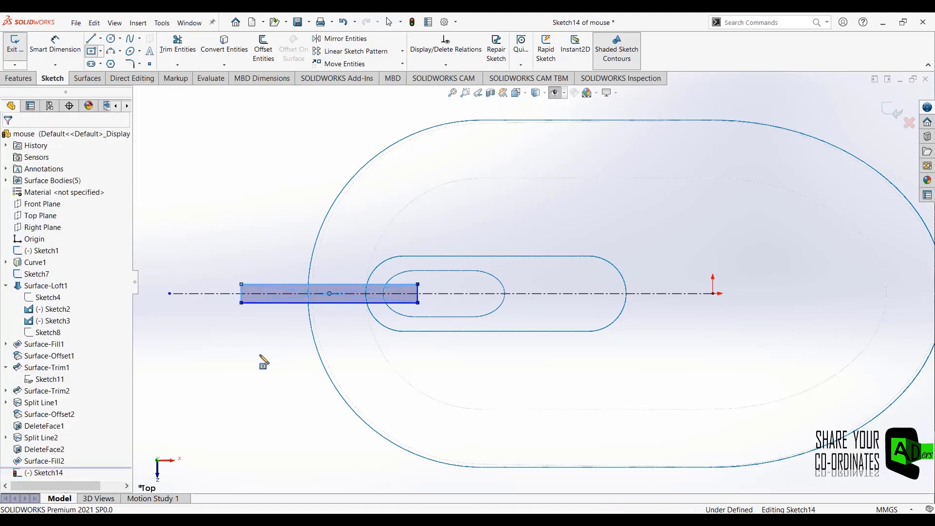
pyautogui.press('d')
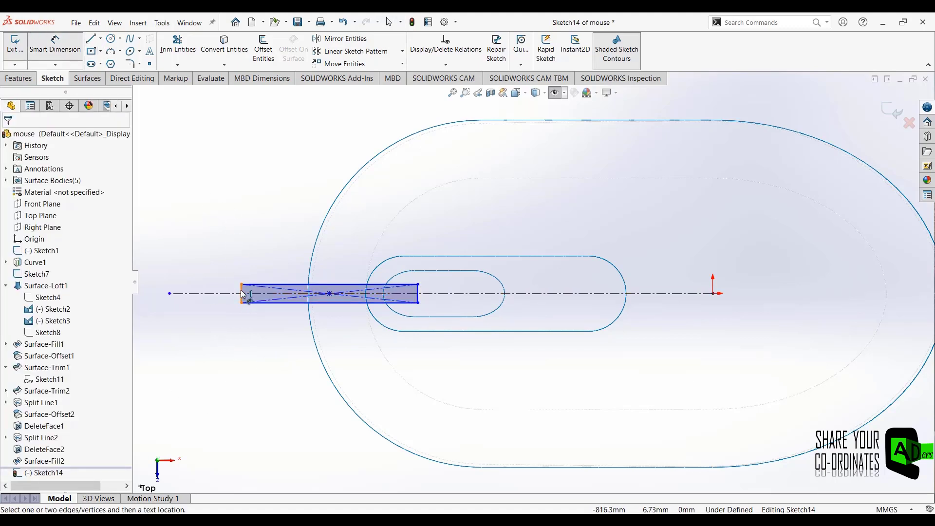
pyautogui.click(241, 297)
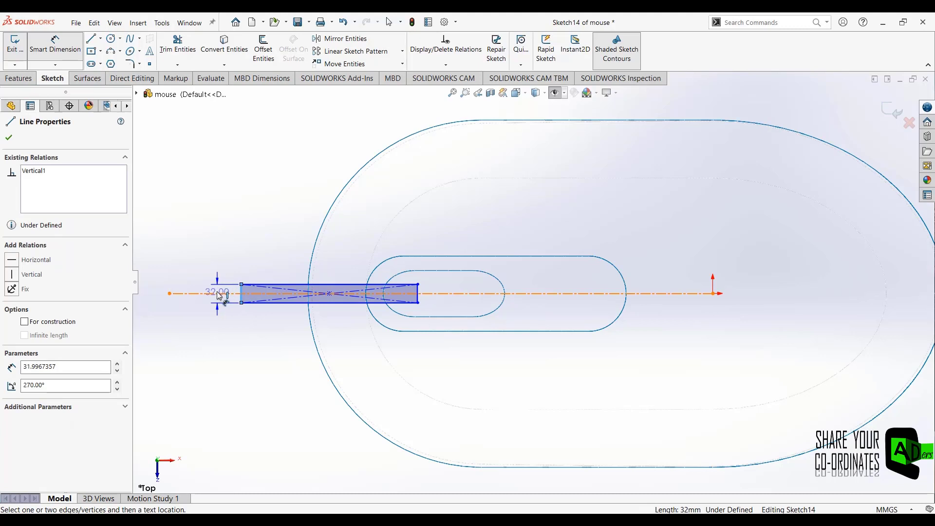
pyautogui.click(219, 294)
pyautogui.click(227, 294)
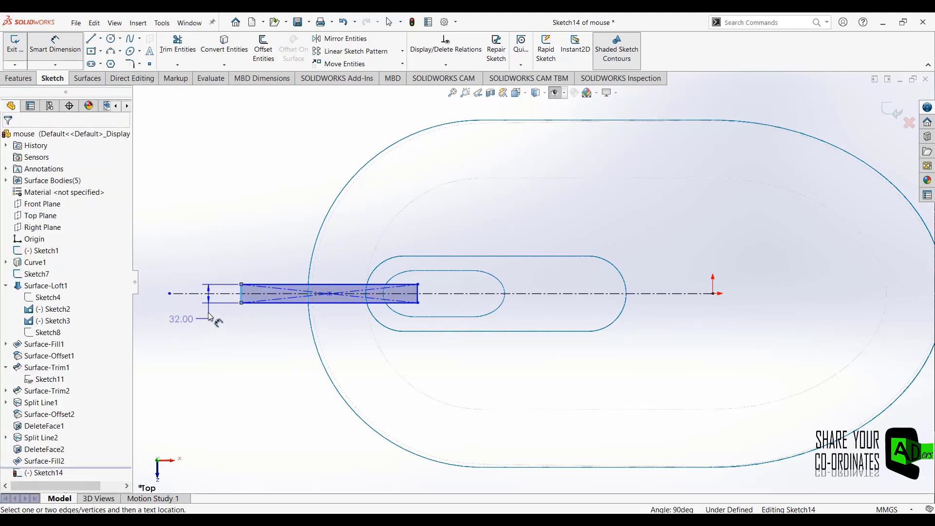
pyautogui.click(208, 331)
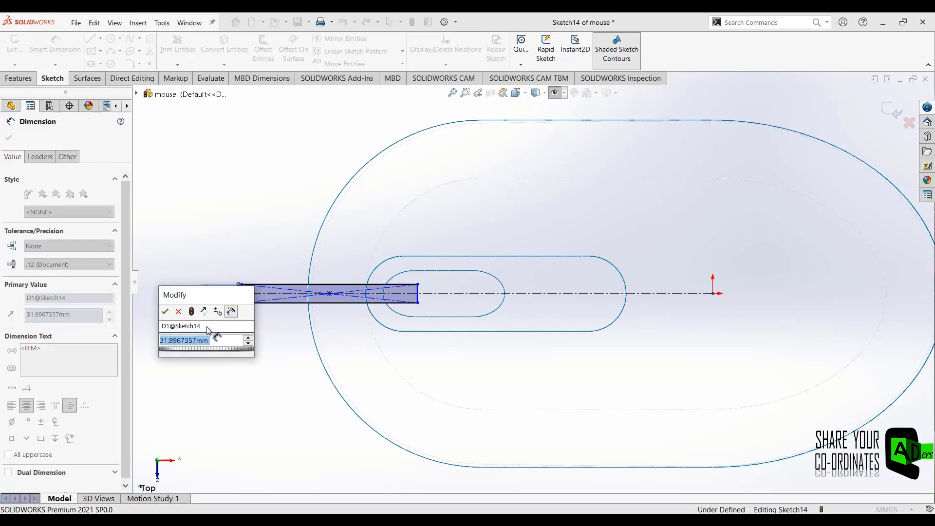
pyautogui.write('20')
pyautogui.press('Return')
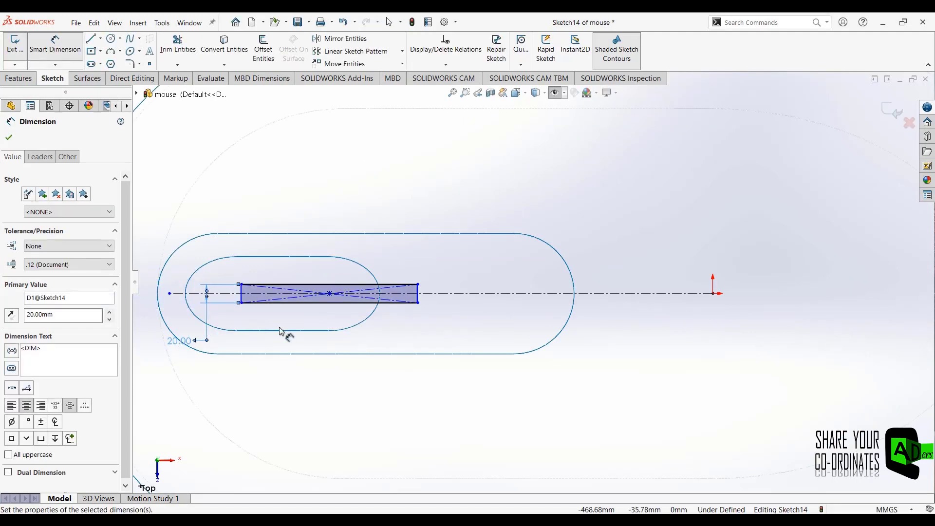
# Dimension the rectangle's length at 190.44 mm.
pyautogui.scroll(3, 340, 312)
pyautogui.scroll(-3, 390, 331)
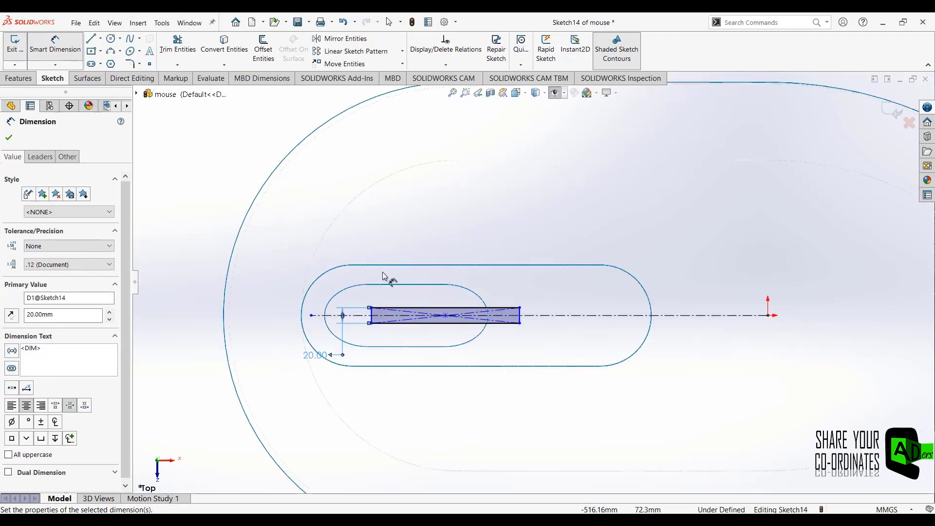
pyautogui.scroll(-3, 427, 340)
pyautogui.scroll(2, 604, 185)
pyautogui.click(561, 306)
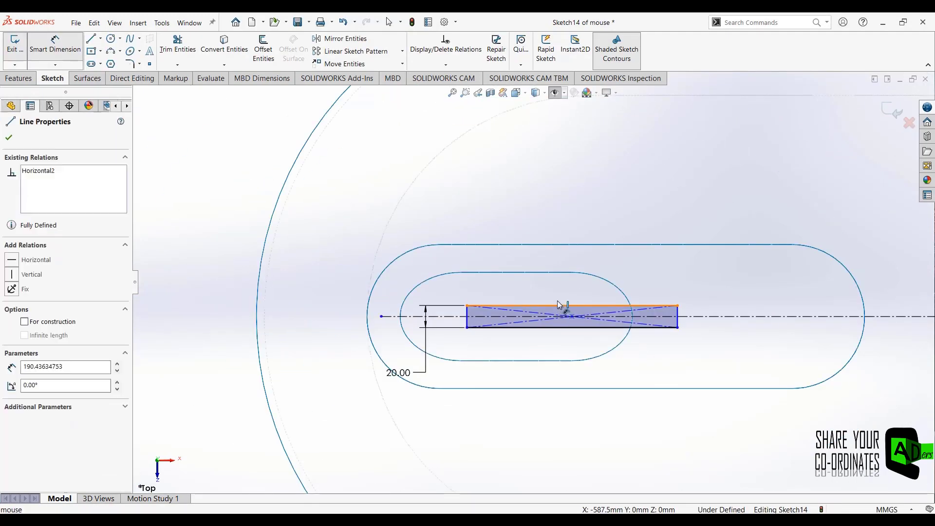
pyautogui.click(559, 263)
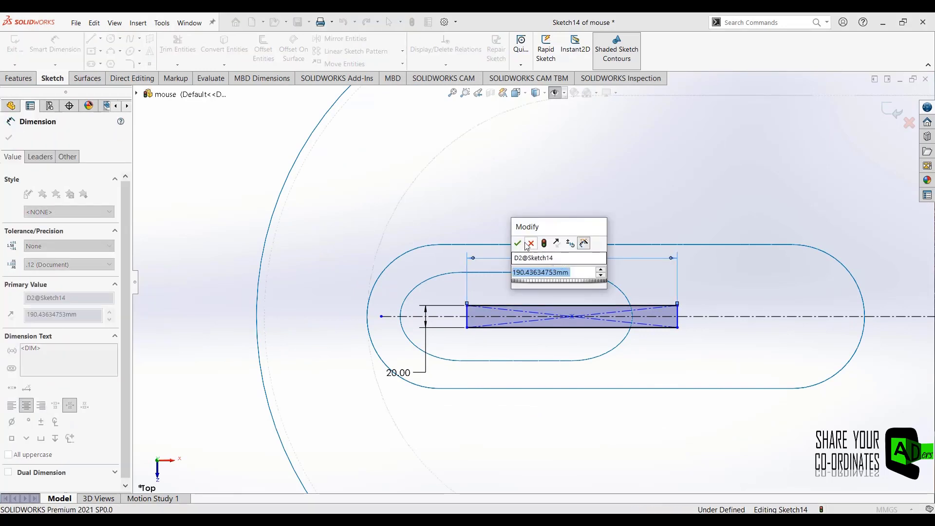
pyautogui.press('Return')
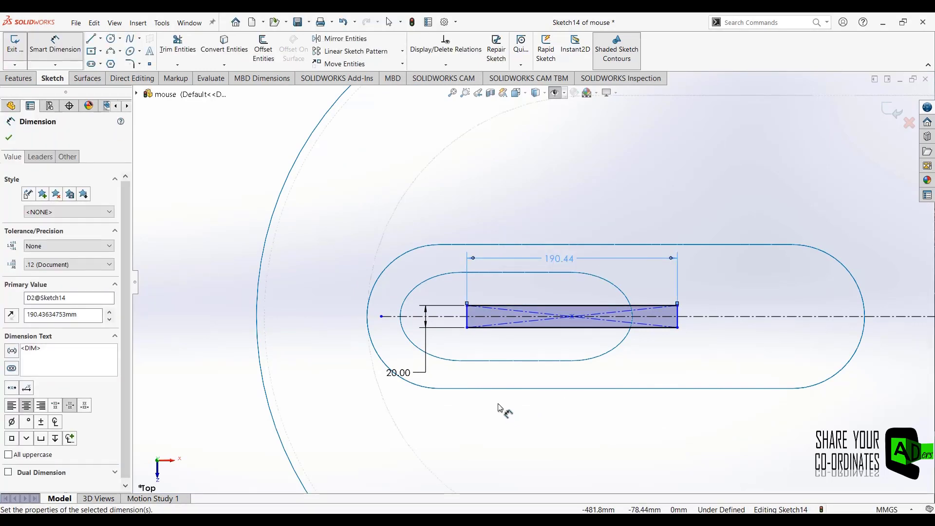
pyautogui.press('Escape')
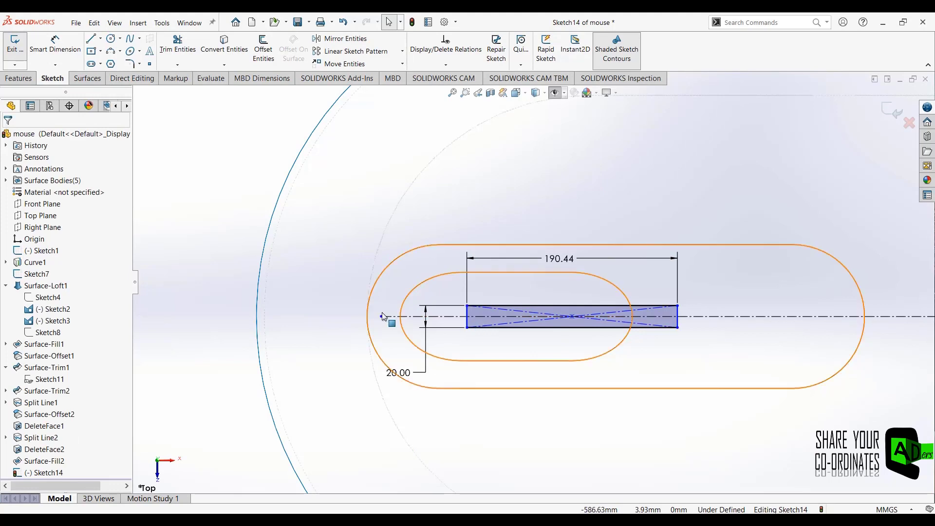
# Lengthen the centerline, move the rectangle over the mouse's edge, and close Sketch14.
pyautogui.moveTo(382, 317); pyautogui.dragTo(205, 324)
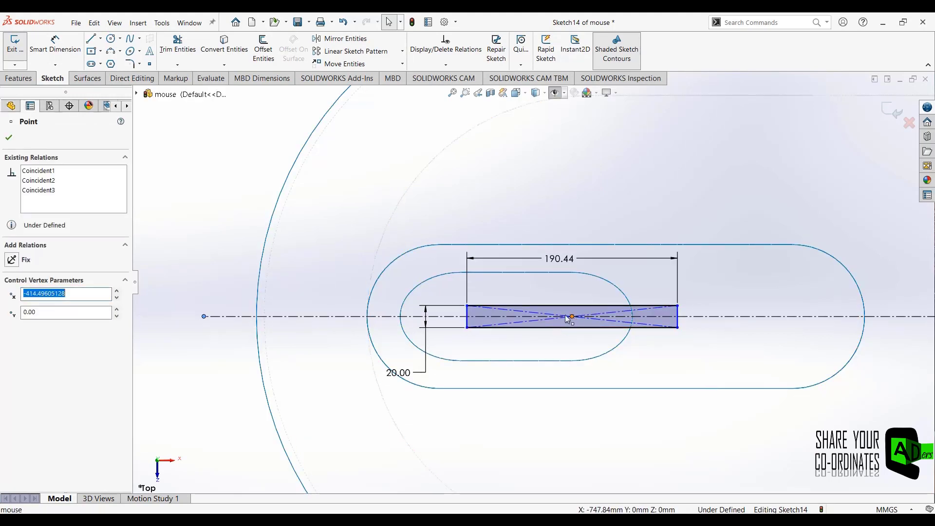
pyautogui.moveTo(568, 319); pyautogui.dragTo(330, 330)
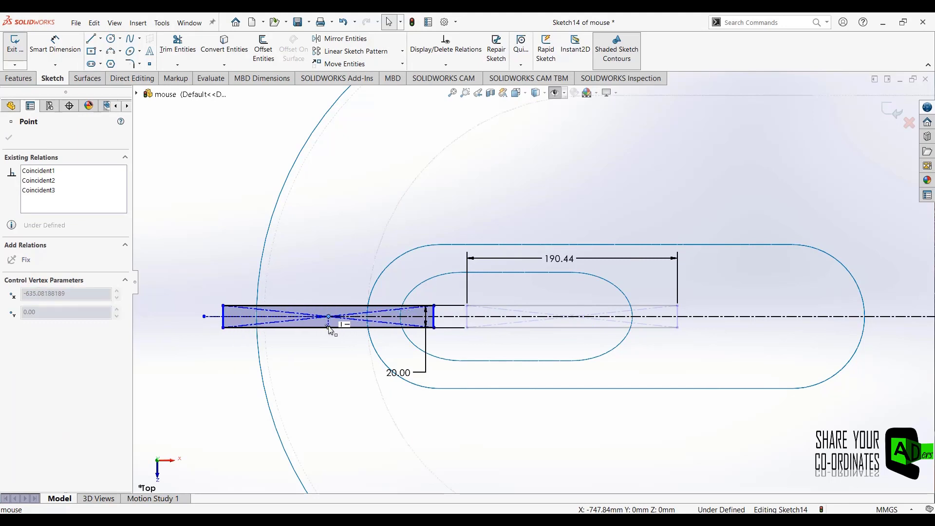
pyautogui.click(232, 414)
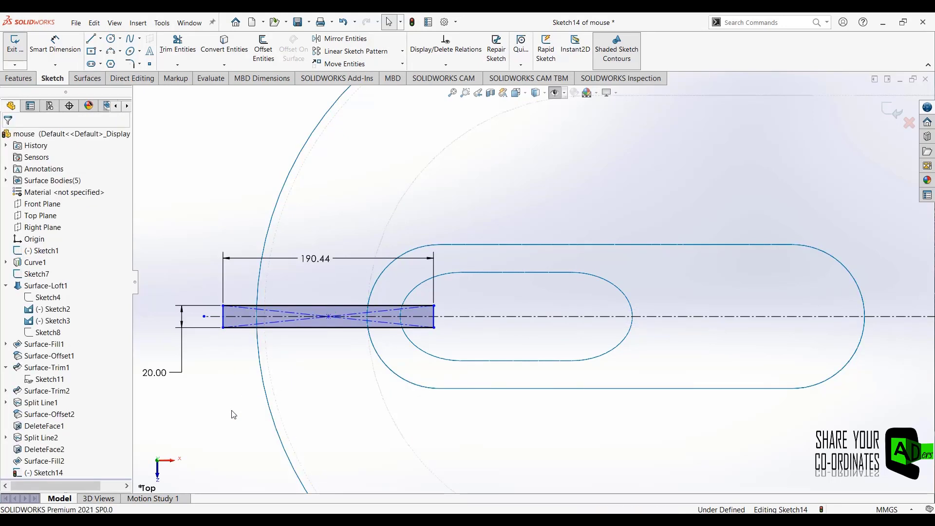
pyautogui.press('f')
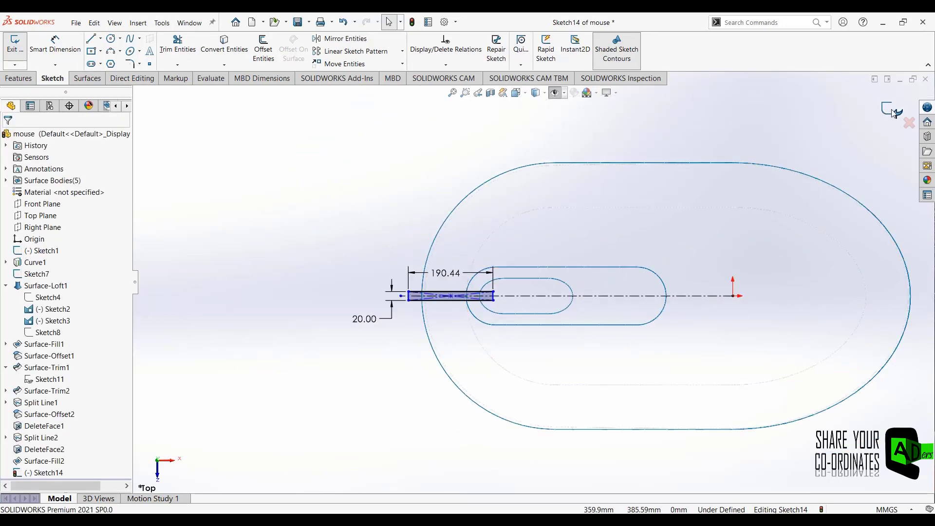
pyautogui.click(894, 113)
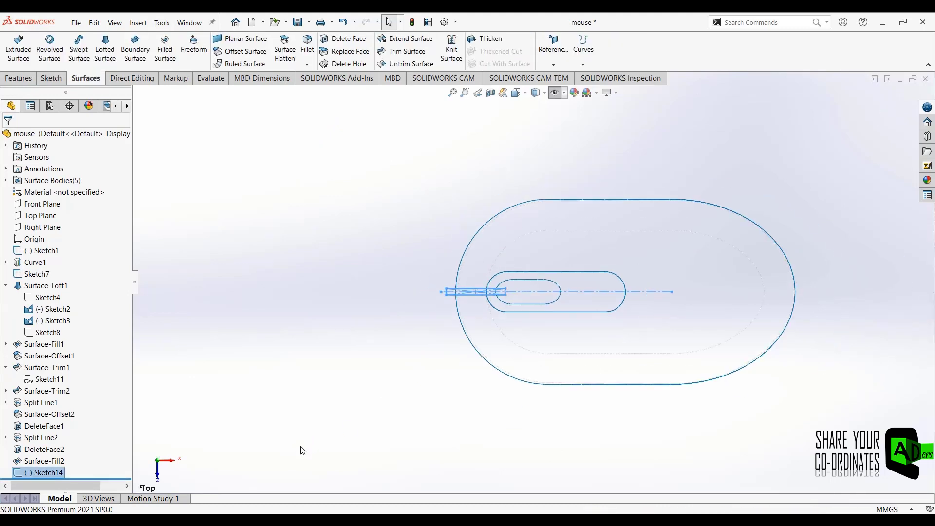
# Trim Surface-Trim2-Trim1 and Surface-Trim1-Trim1 with Sketch14, keeping both selected pieces.
pyautogui.moveTo(302, 450); pyautogui.dragTo(314, 314, button='middle')
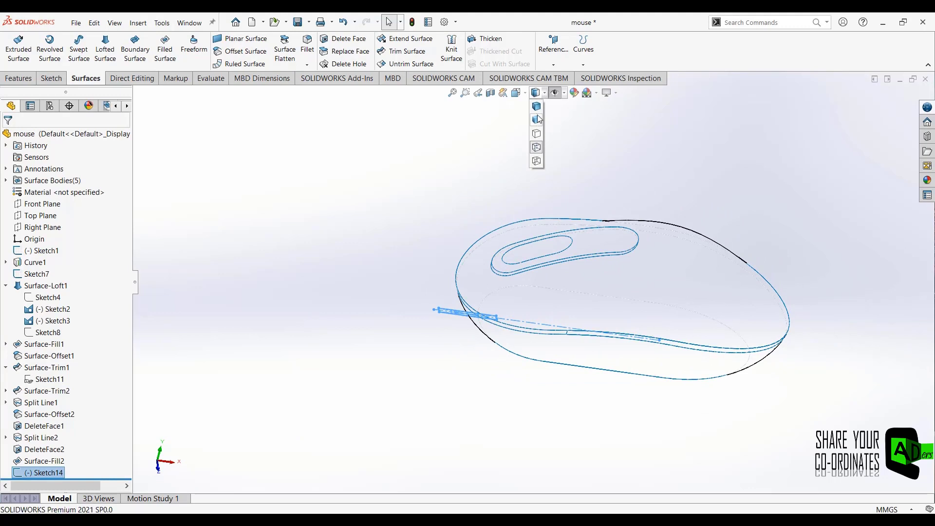
pyautogui.click(536, 105)
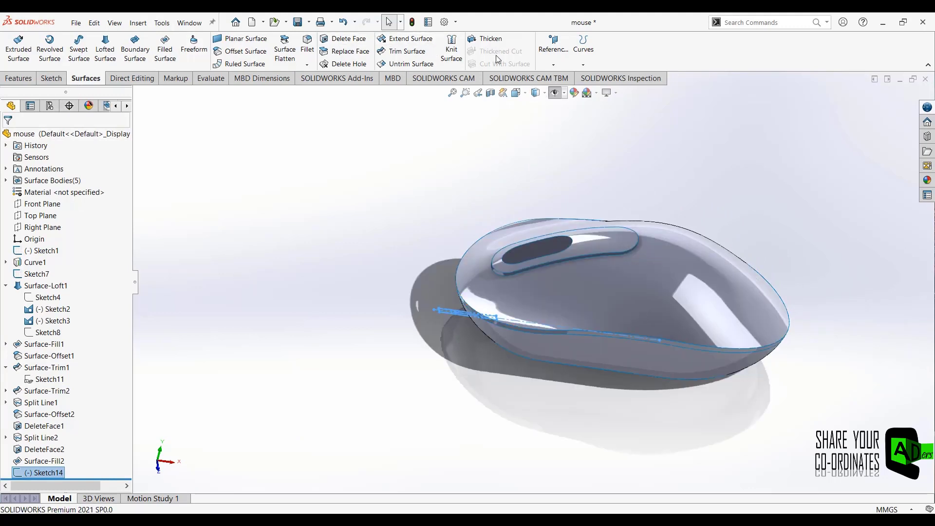
pyautogui.click(410, 51)
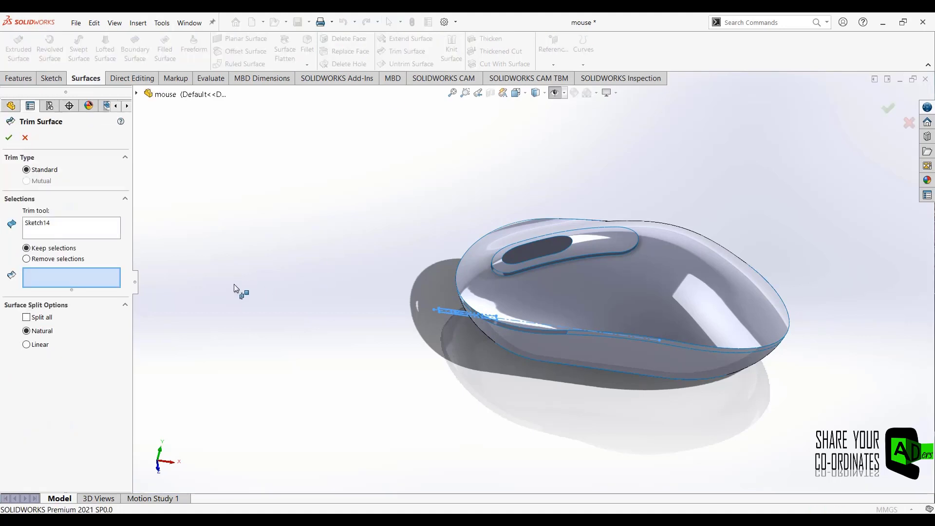
pyautogui.click(551, 294)
pyautogui.click(512, 267)
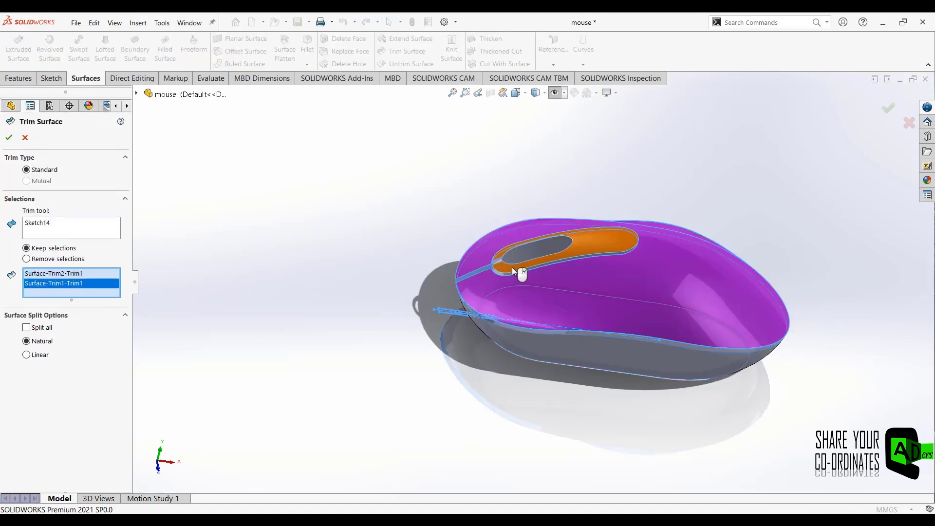
pyautogui.moveTo(383, 265)
pyautogui.mouseDown(button='middle')
pyautogui.moveTo(384, 315)
pyautogui.moveTo(364, 235)
pyautogui.mouseUp(button='middle')
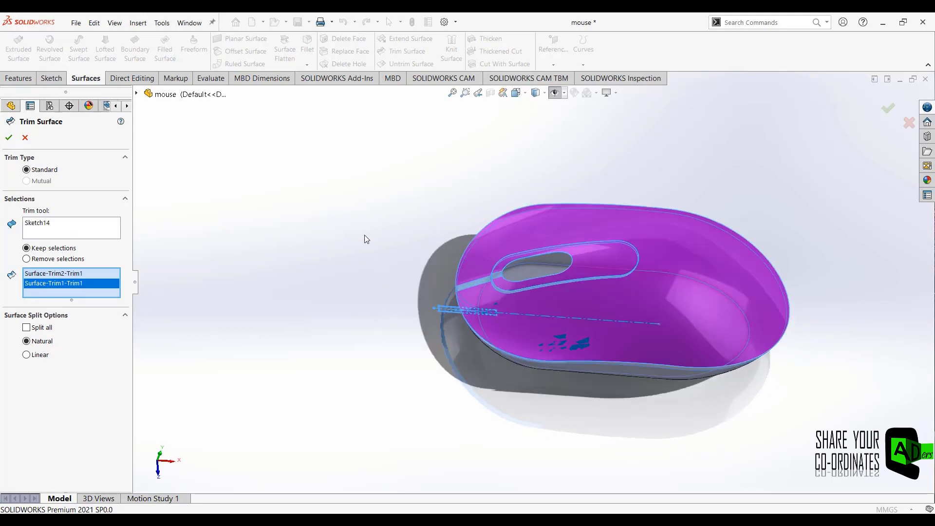
pyautogui.click(9, 138)
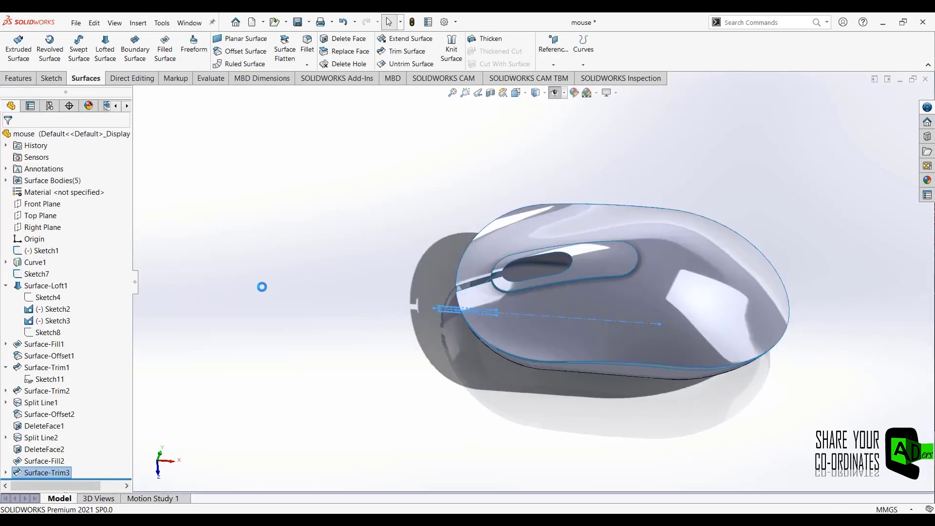
# Thicken the button piece Surface-Trim3[2] into a solid as Thicken1.
pyautogui.moveTo(271, 139); pyautogui.dragTo(312, 160, button='middle')
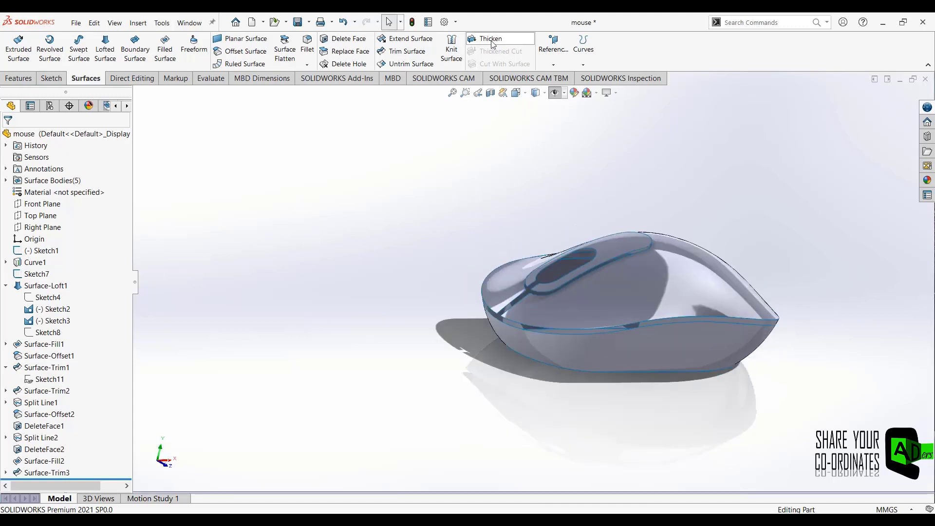
pyautogui.click(486, 39)
pyautogui.scroll(-3, 594, 226)
pyautogui.click(633, 287)
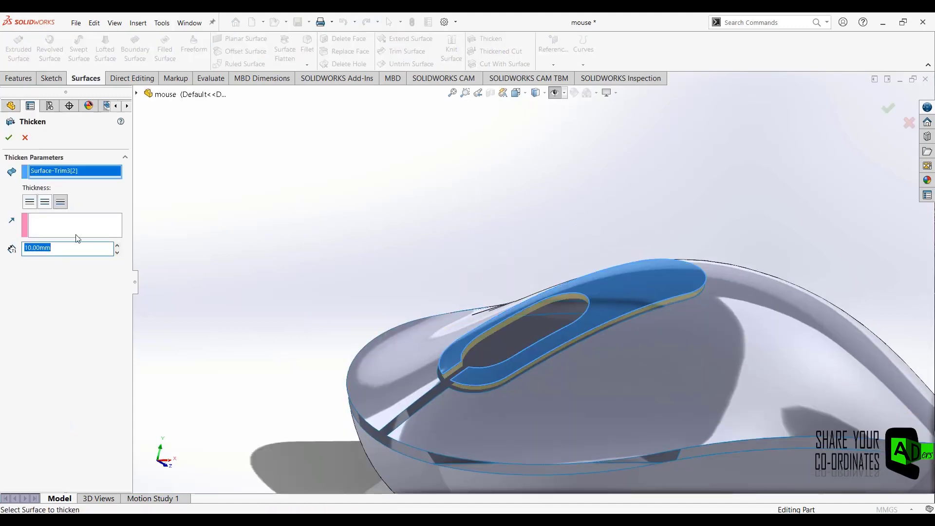
pyautogui.moveTo(182, 303)
pyautogui.mouseDown(button='middle')
pyautogui.moveTo(175, 267)
pyautogui.moveTo(175, 283)
pyautogui.mouseUp(button='middle')
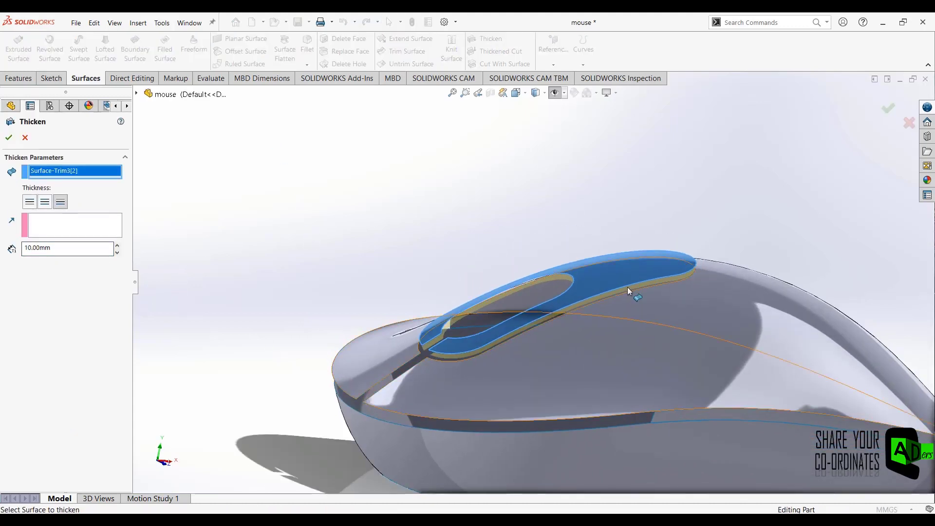
pyautogui.click(621, 274)
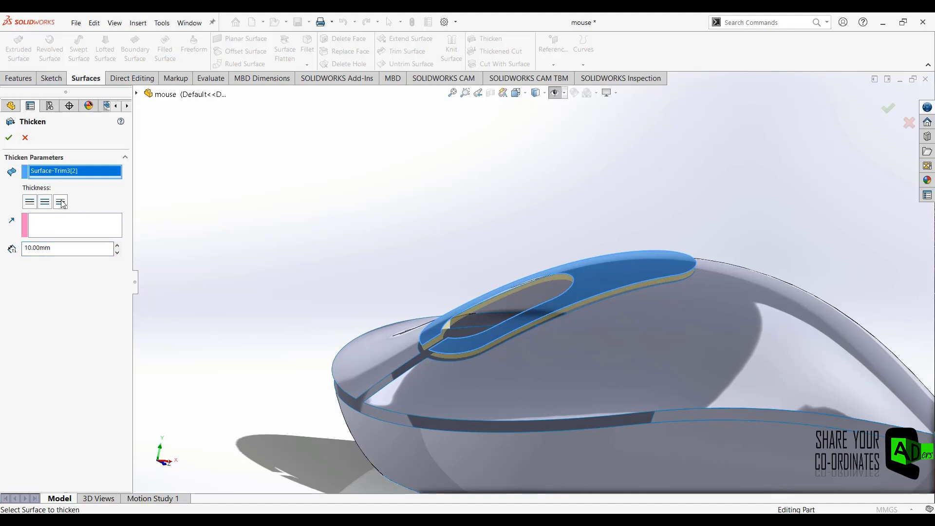
pyautogui.click(9, 139)
# Edit Thicken1 to change the button thickness to 20 mm.
pyautogui.moveTo(226, 365)
pyautogui.mouseDown(button='middle')
pyautogui.moveTo(192, 324)
pyautogui.moveTo(185, 341)
pyautogui.mouseUp(button='middle')
pyautogui.scroll(-1, 63, 413)
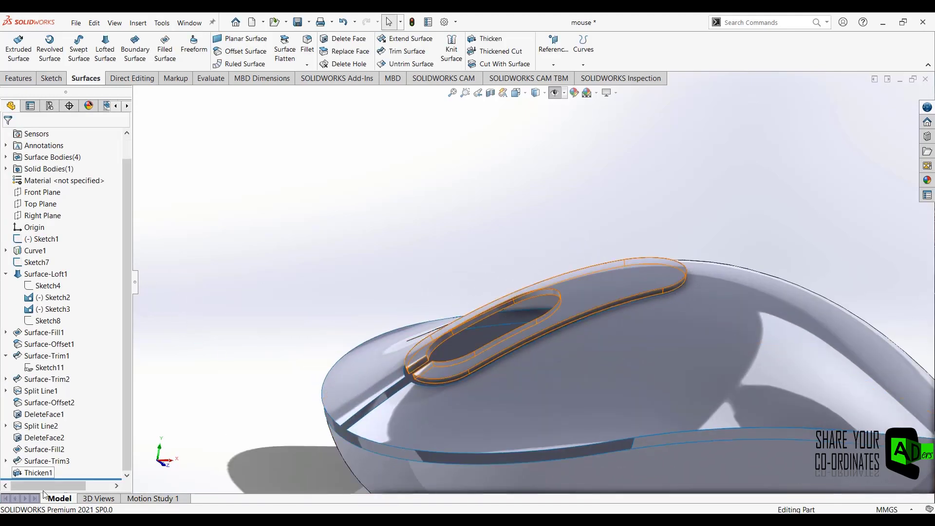
pyautogui.click(38, 473)
pyautogui.click(48, 446)
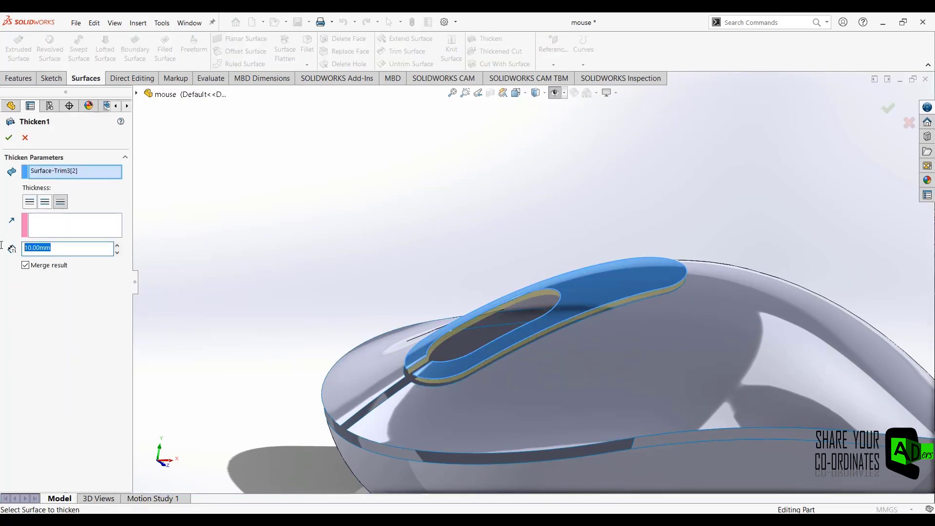
pyautogui.press('Return')
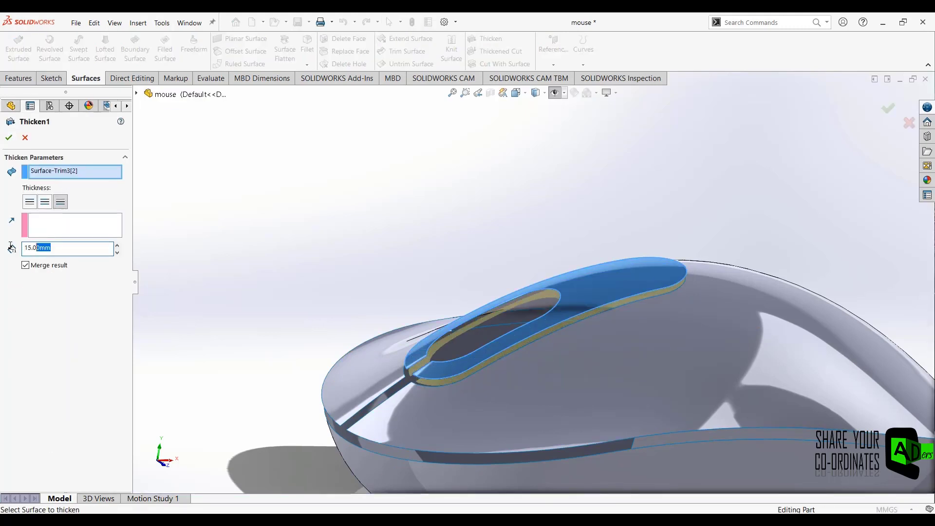
pyautogui.write('20')
pyautogui.press('Return')
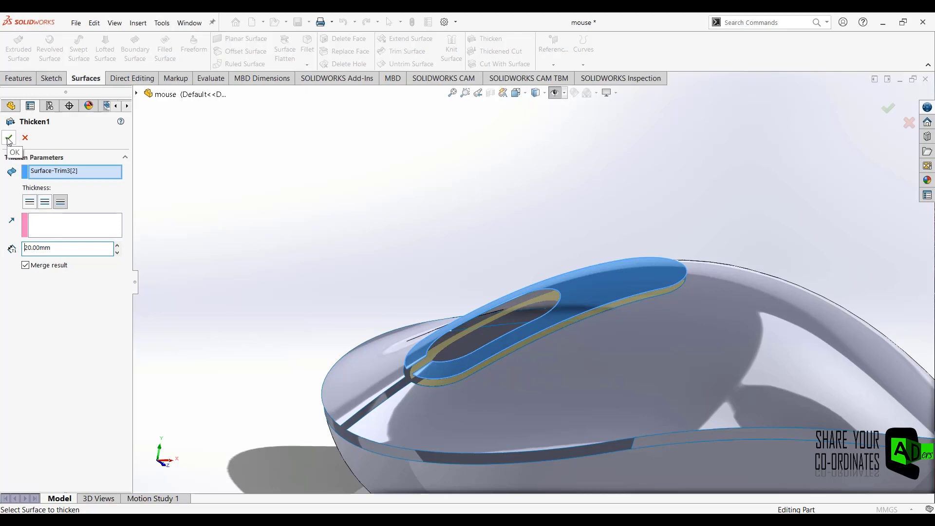
pyautogui.click(9, 139)
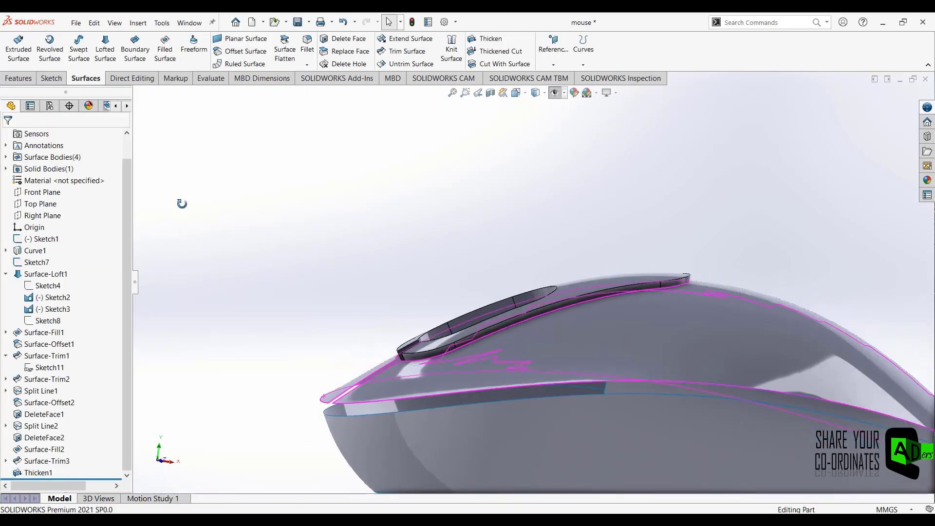
# Thicken the top shell surface Surface-Trim3[1] into a 5 mm solid.
pyautogui.scroll(3, 535, 355)
pyautogui.click(499, 341)
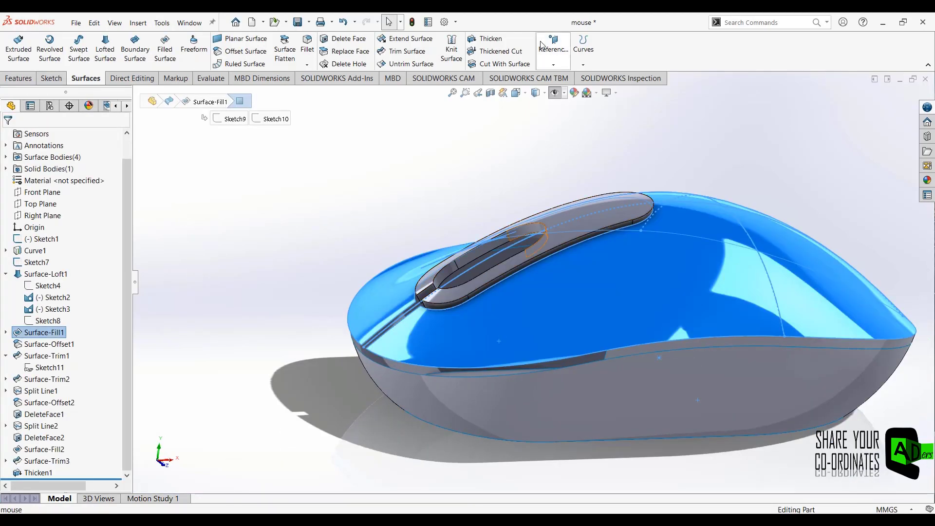
pyautogui.click(496, 41)
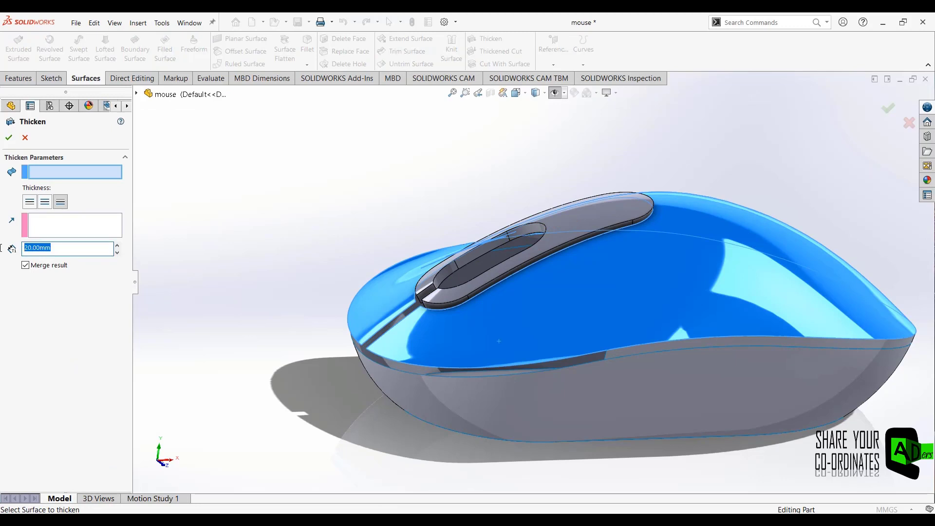
pyautogui.moveTo(258, 369)
pyautogui.mouseDown(button='middle')
pyautogui.moveTo(209, 306)
pyautogui.moveTo(38, 182)
pyautogui.mouseUp(button='middle')
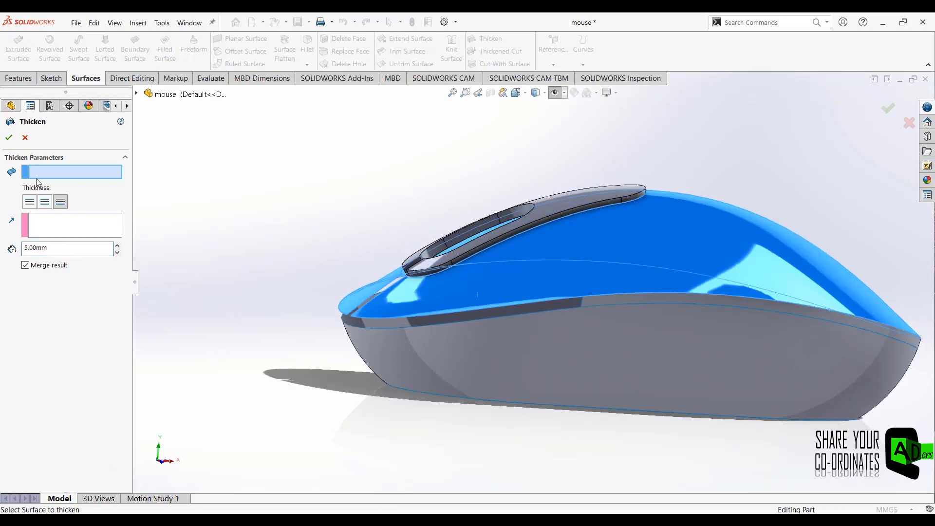
pyautogui.click(545, 290)
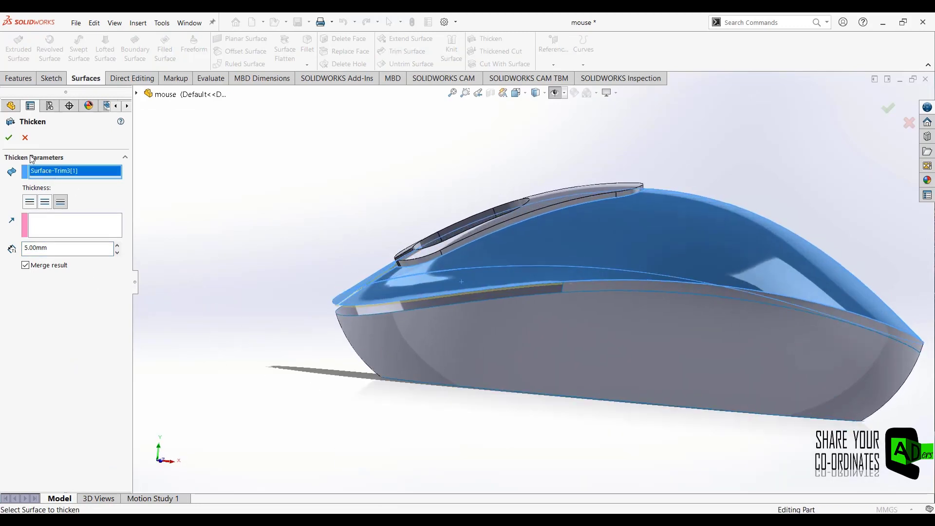
pyautogui.press('Return')
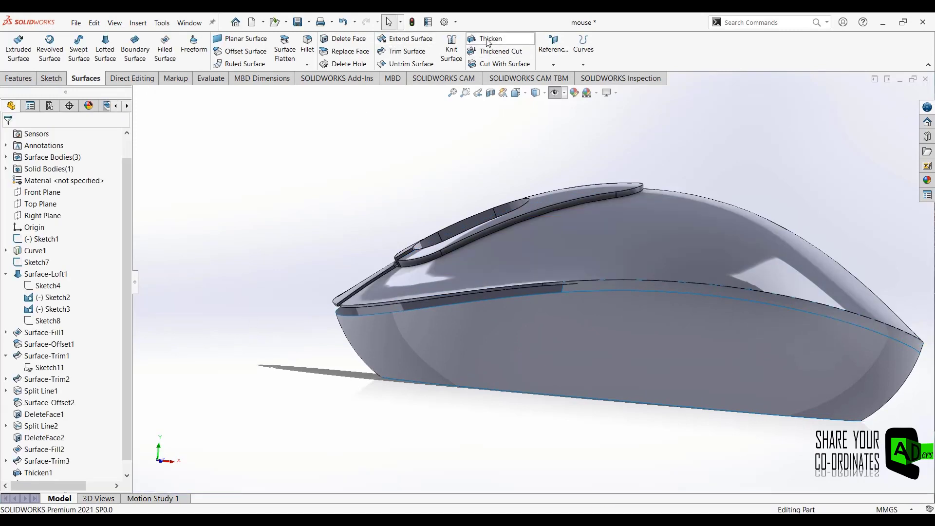
# Thicken the DeleteFace1 side band surface into a 5 mm solid.
pyautogui.click(487, 43)
pyautogui.click(504, 339)
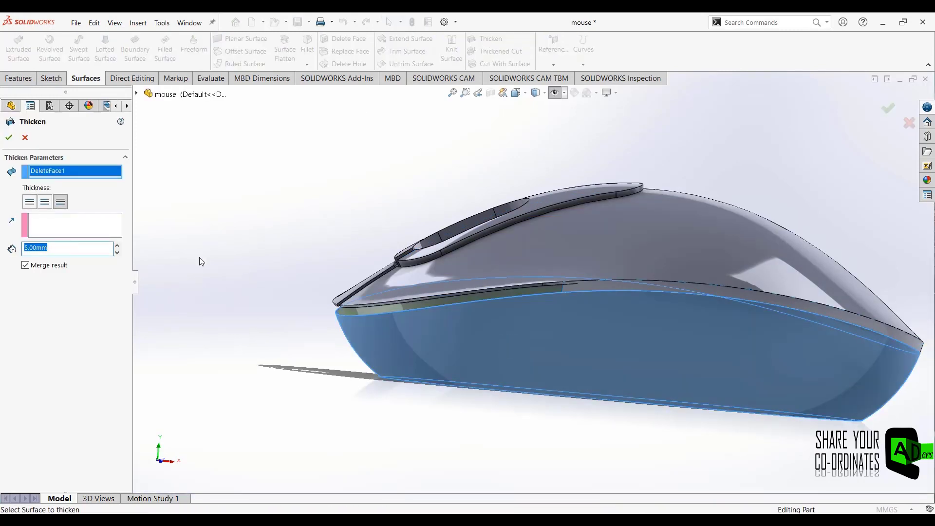
pyautogui.moveTo(200, 262)
pyautogui.mouseDown(button='middle')
pyautogui.moveTo(193, 268)
pyautogui.moveTo(215, 307)
pyautogui.moveTo(200, 282)
pyautogui.mouseUp(button='middle')
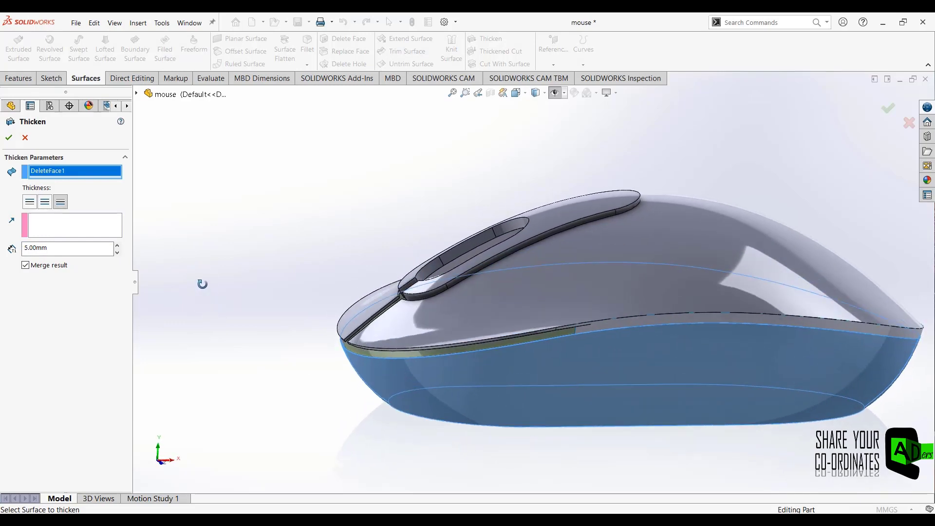
pyautogui.click(13, 141)
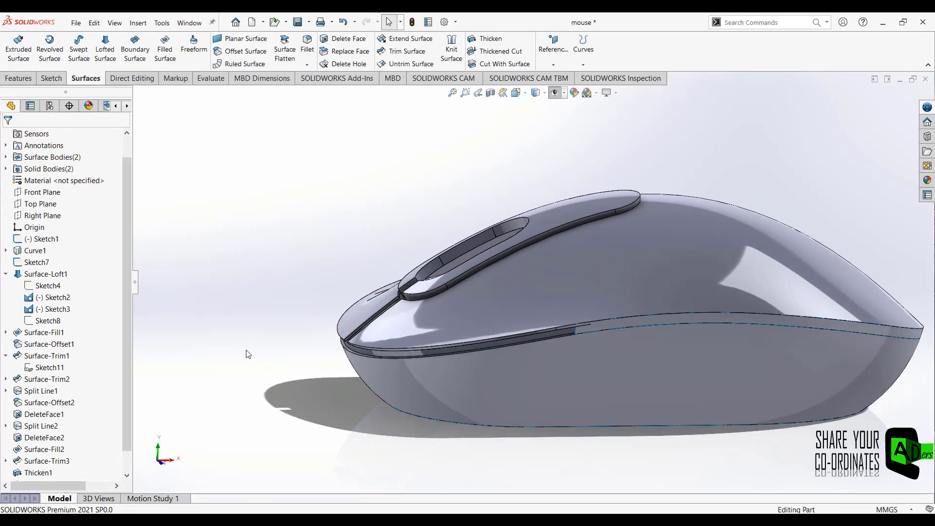
pyautogui.moveTo(239, 333)
pyautogui.mouseDown(button='middle')
pyautogui.moveTo(225, 228)
pyautogui.moveTo(451, 333)
pyautogui.mouseUp(button='middle')
pyautogui.click(450, 333)
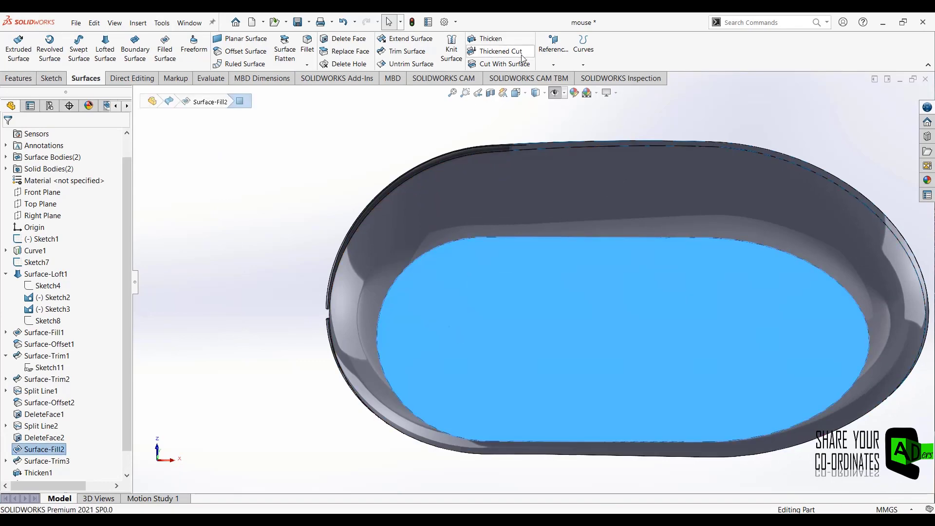
# Thicken the Surface-Fill2 base patch 5 mm as Thicken4, with Merge result unchecked.
pyautogui.click(487, 38)
pyautogui.moveTo(271, 255)
pyautogui.mouseDown(button='middle')
pyautogui.moveTo(271, 423)
pyautogui.moveTo(325, 379)
pyautogui.moveTo(346, 311)
pyautogui.moveTo(340, 221)
pyautogui.mouseUp(button='middle')
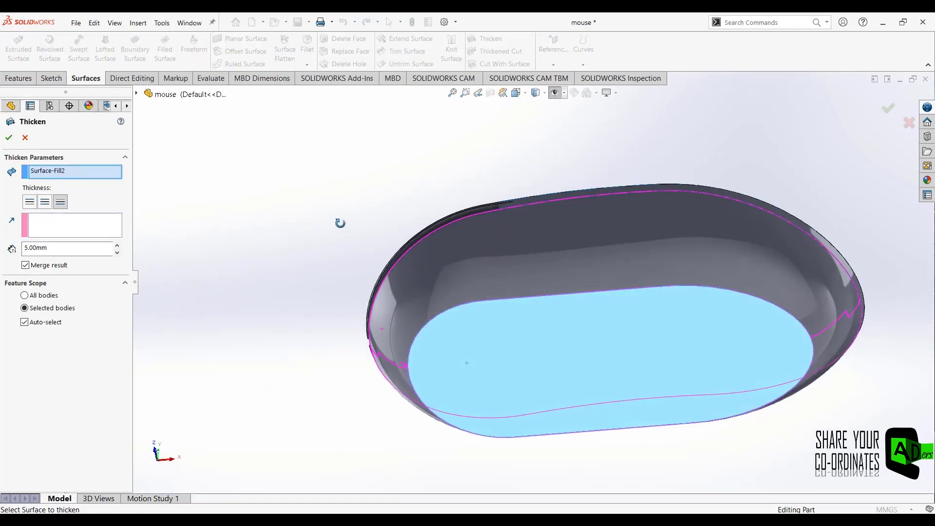
pyautogui.click(8, 137)
pyautogui.moveTo(215, 336); pyautogui.dragTo(222, 409, button='middle')
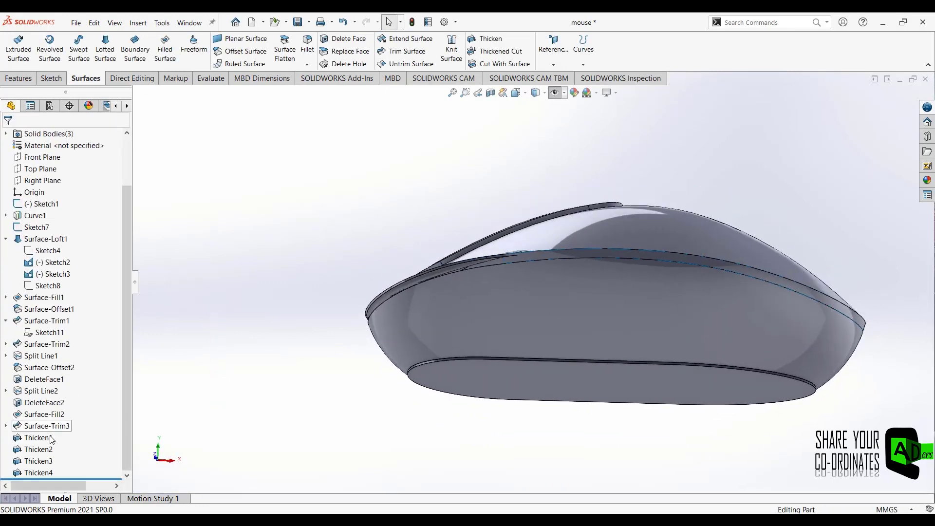
pyautogui.click(811, 380)
pyautogui.press('Return')
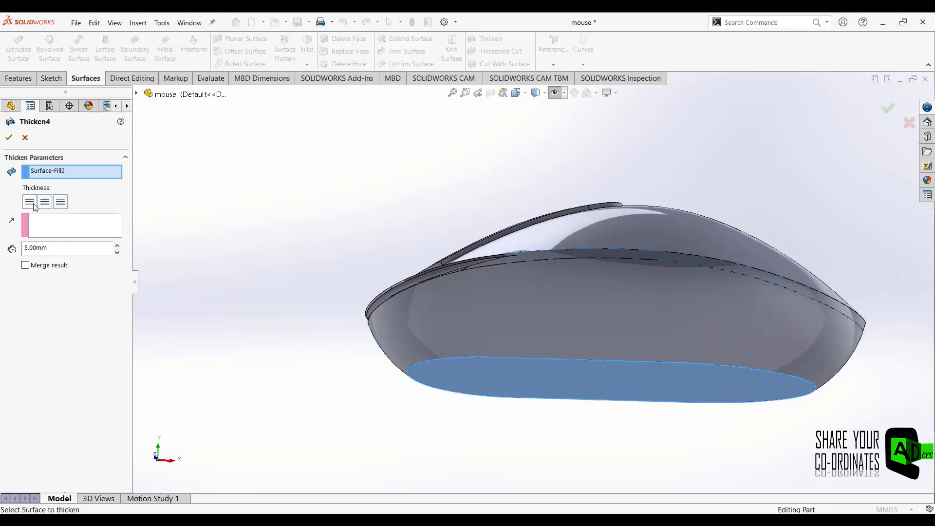
pyautogui.moveTo(229, 334); pyautogui.dragTo(256, 365, button='middle')
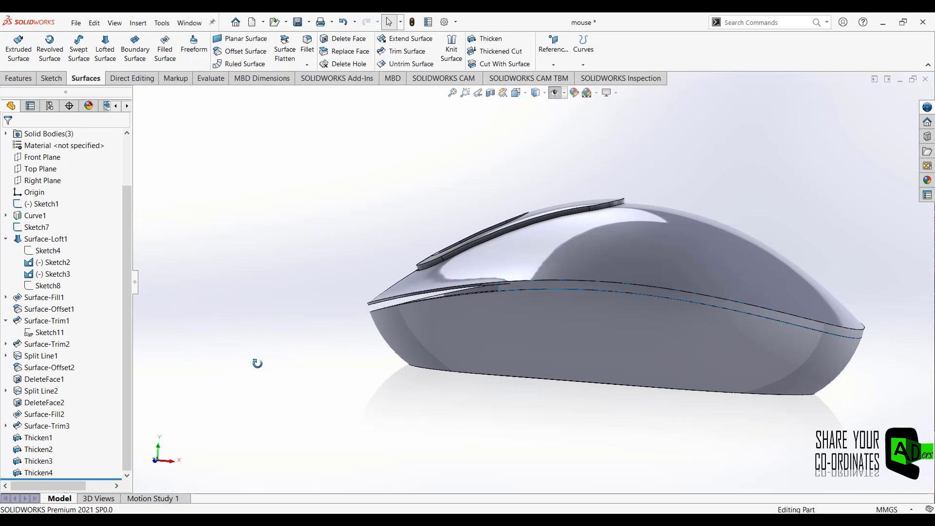
pyautogui.click(544, 301)
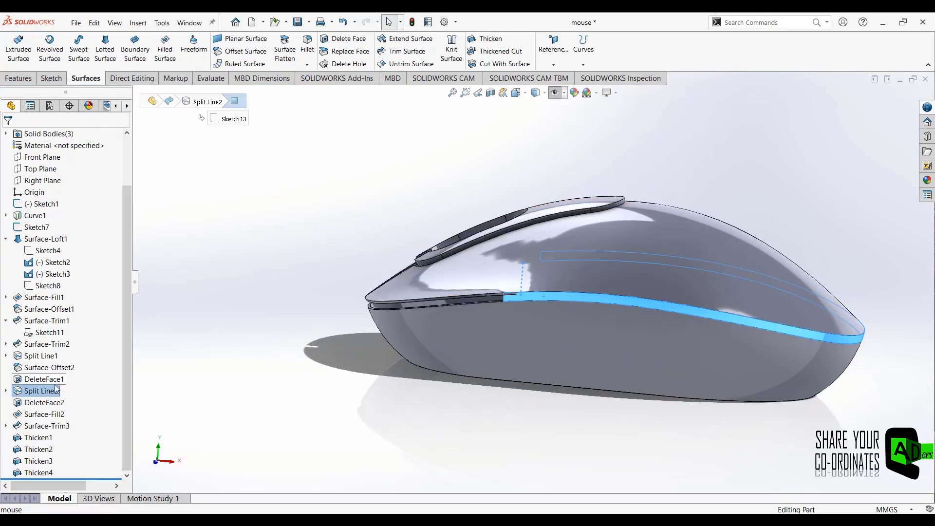
# Thicken the DeleteFace2 side band strip 5 mm as unmerged Thicken5.
pyautogui.click(486, 39)
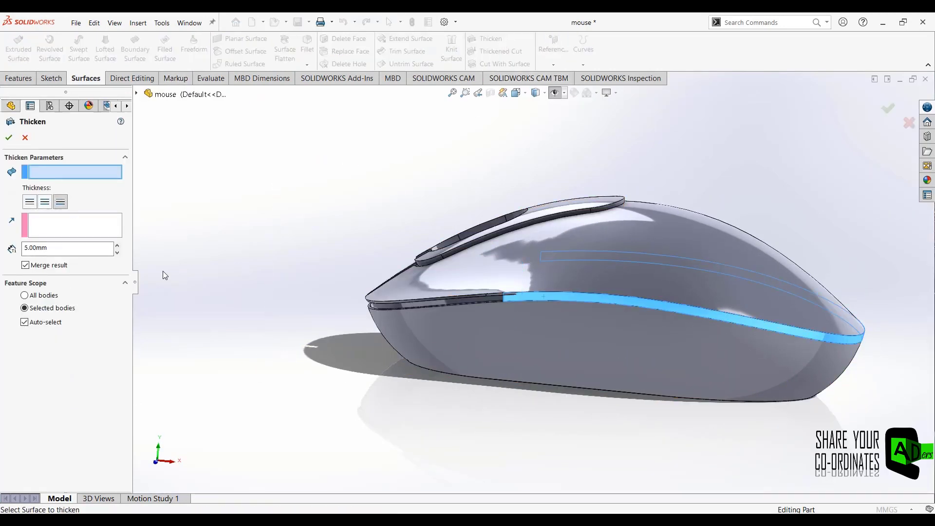
pyautogui.click(26, 265)
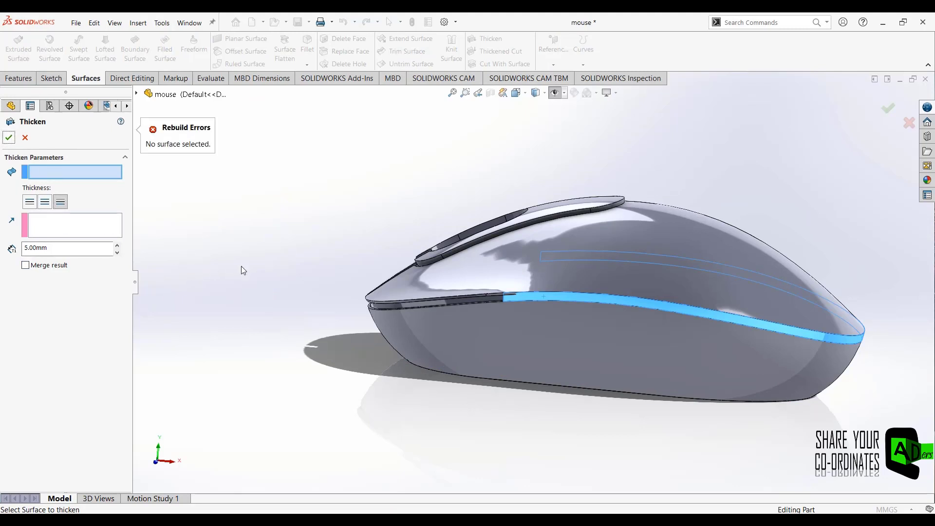
pyautogui.click(627, 306)
pyautogui.click(9, 142)
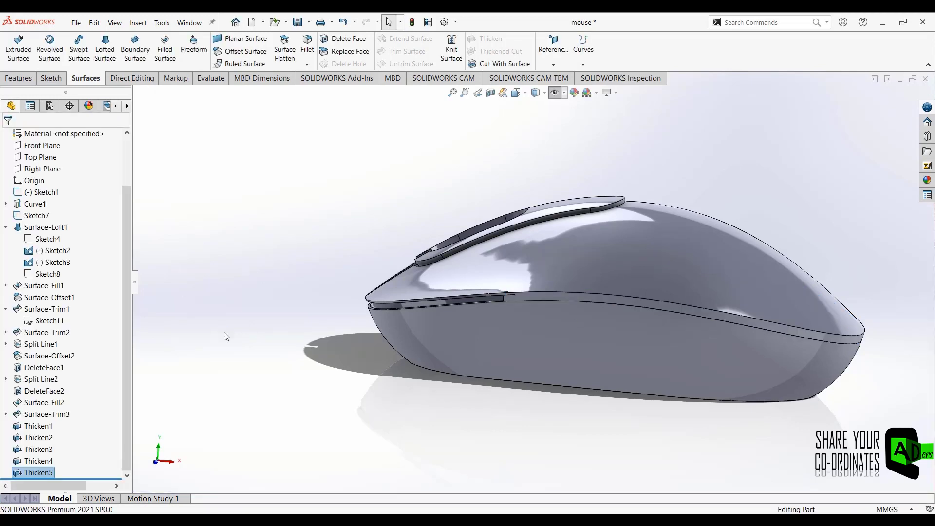
pyautogui.moveTo(227, 336)
pyautogui.mouseDown(button='middle')
pyautogui.moveTo(303, 351)
pyautogui.moveTo(302, 361)
pyautogui.mouseUp(button='middle')
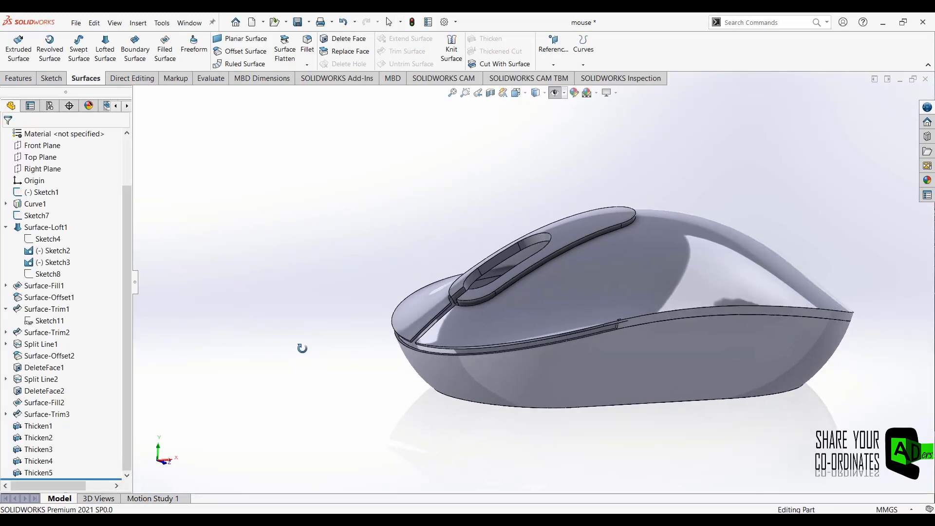
# Show hidden edges and sketches, then draw a circle near the mouse front on the Front Plane.
pyautogui.click(542, 151)
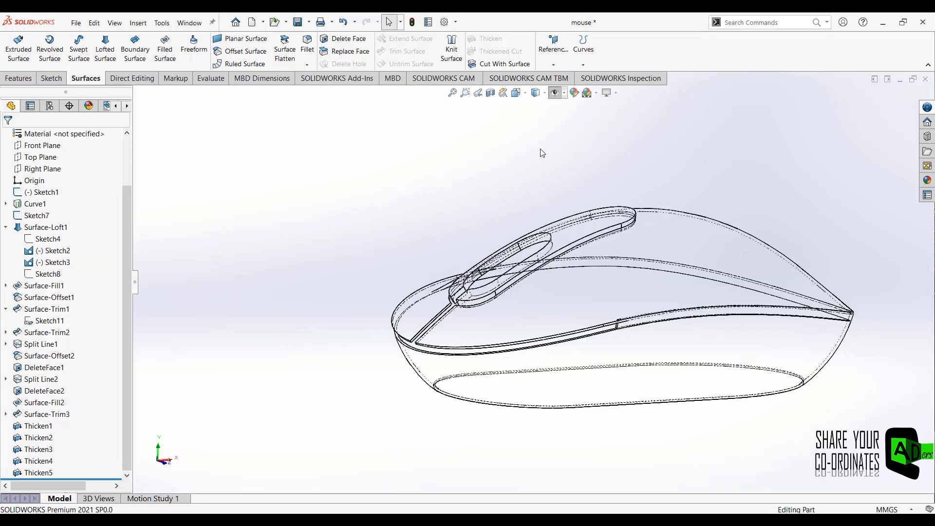
pyautogui.click(550, 98)
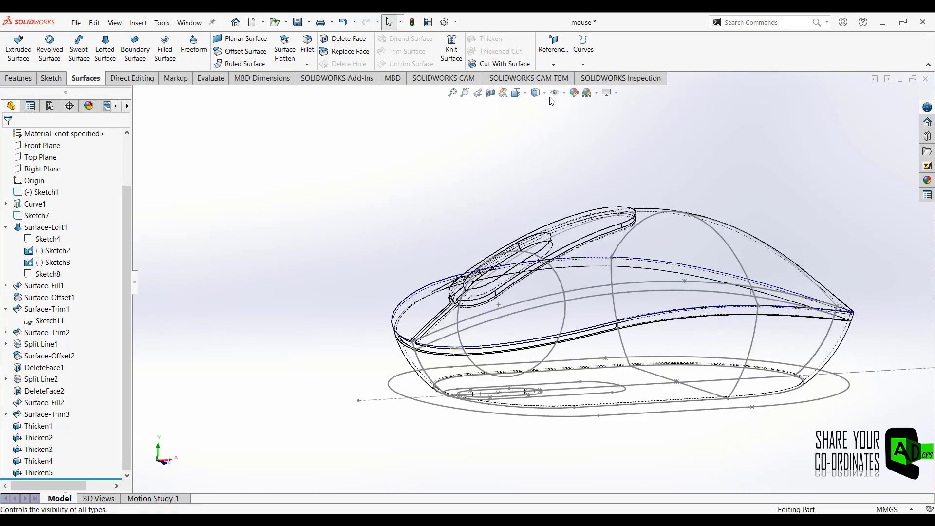
pyautogui.press('z')
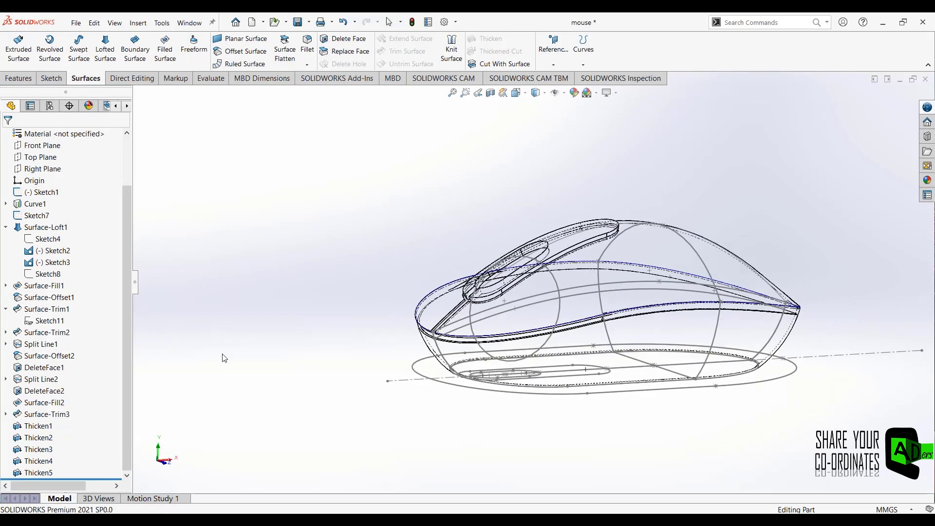
pyautogui.click(42, 145)
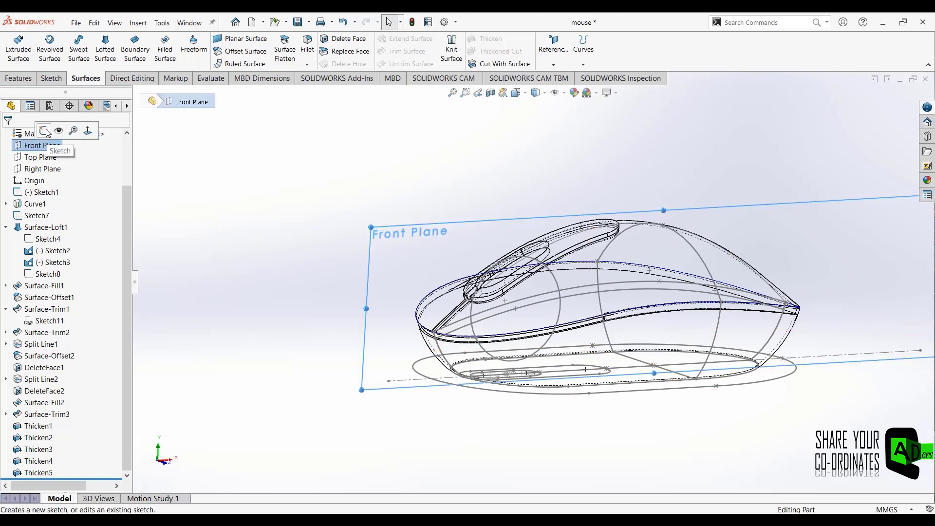
pyautogui.click(44, 130)
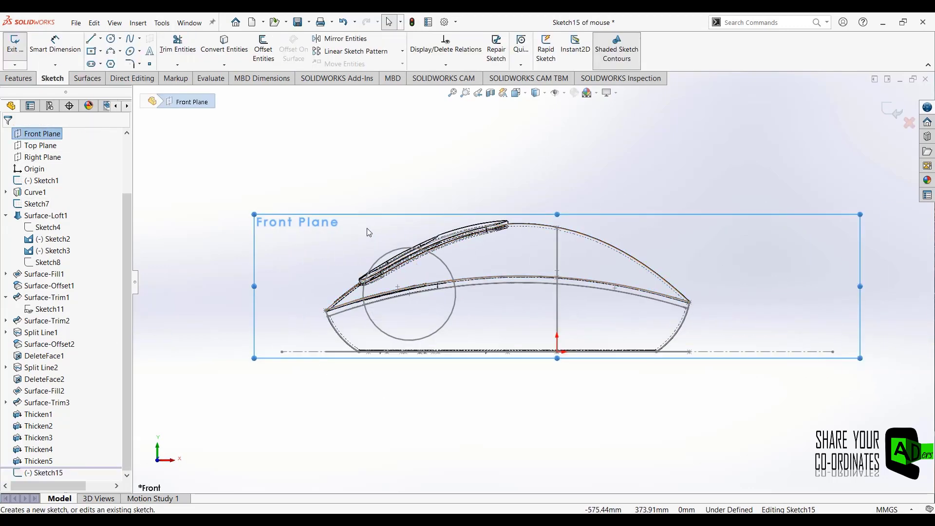
pyautogui.click(111, 38)
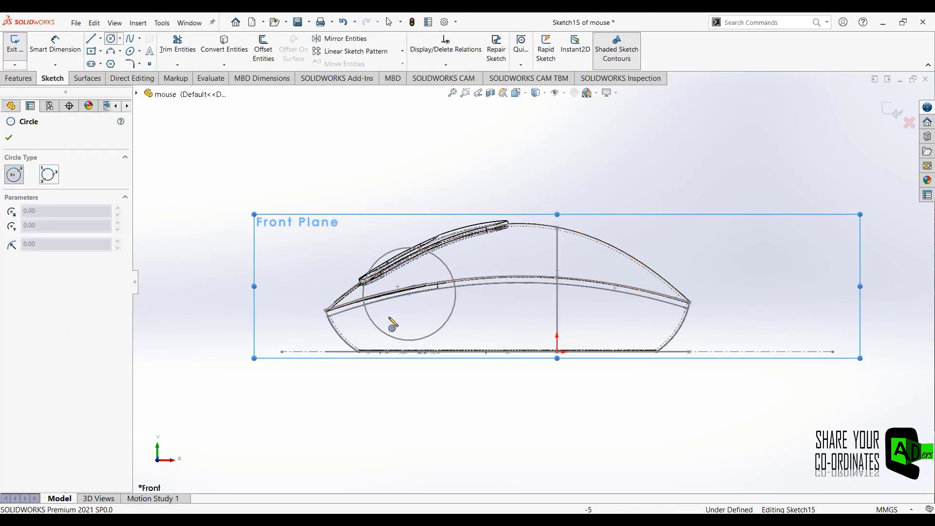
pyautogui.click(433, 258)
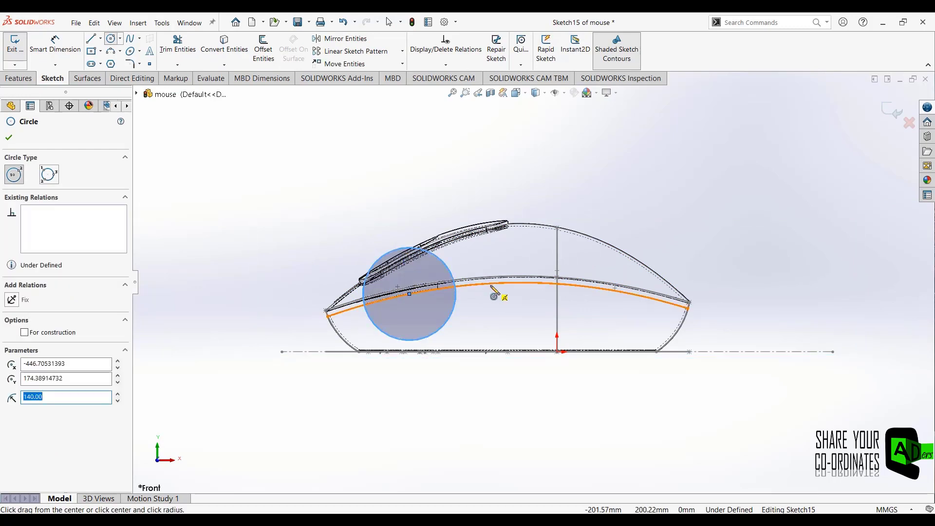
pyautogui.press('Escape')
# Remove the circle centre's fixed relation and convert Sketch2's side spline into the sketch.
pyautogui.moveTo(410, 294); pyautogui.dragTo(423, 294)
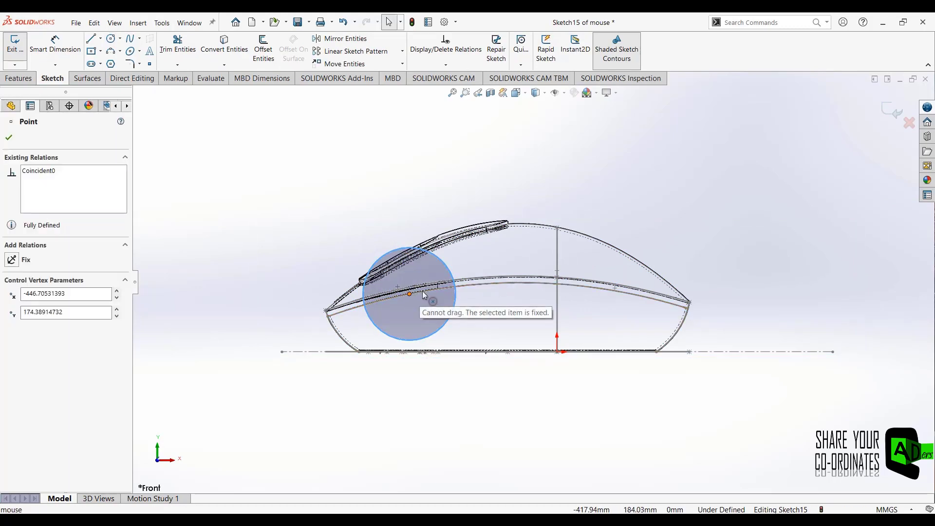
pyautogui.scroll(-2, 438, 288)
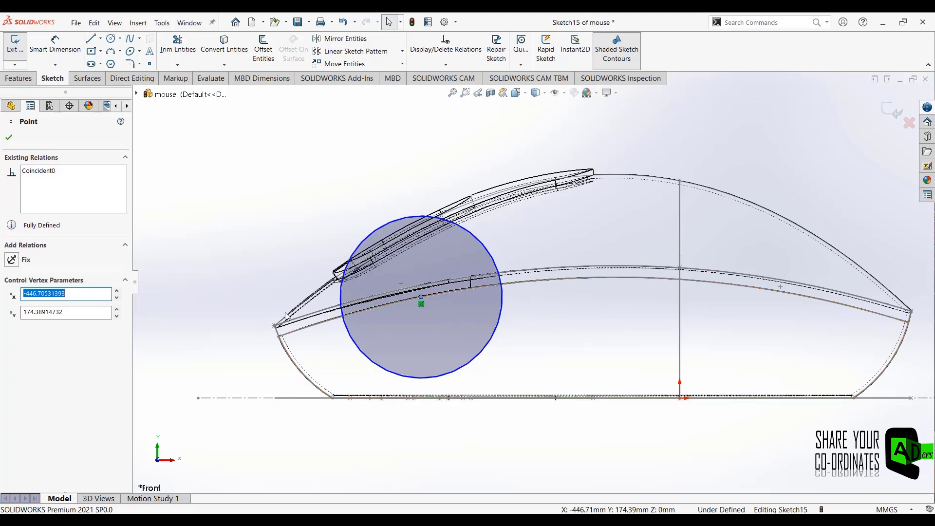
pyautogui.hotkey('ctrl', 'z')
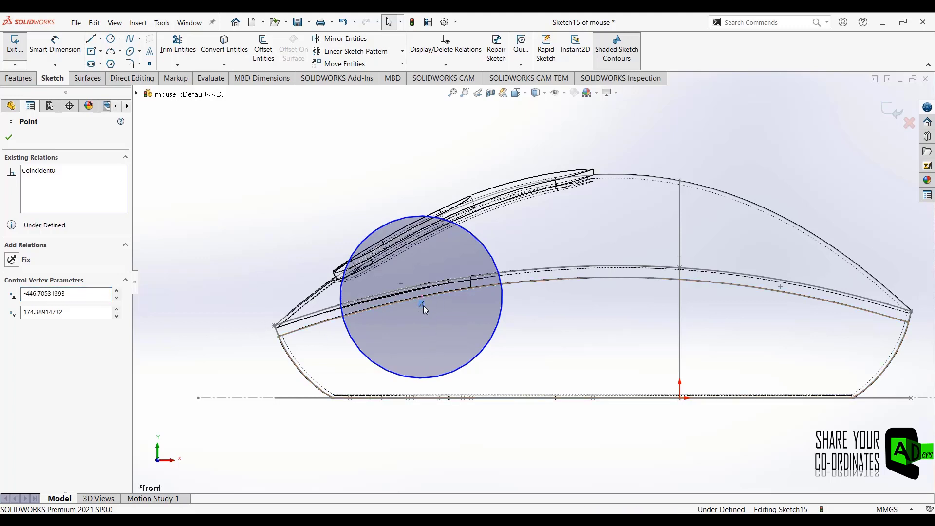
pyautogui.click(296, 335)
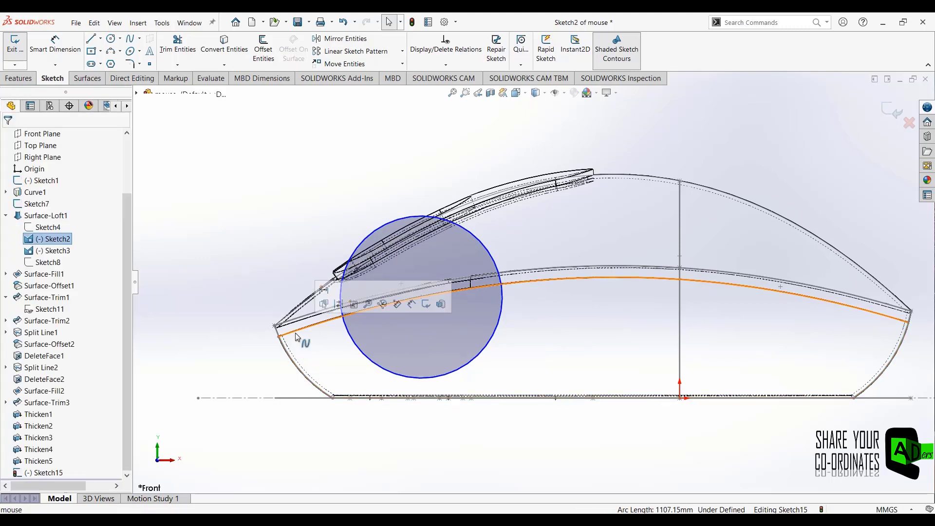
pyautogui.click(239, 48)
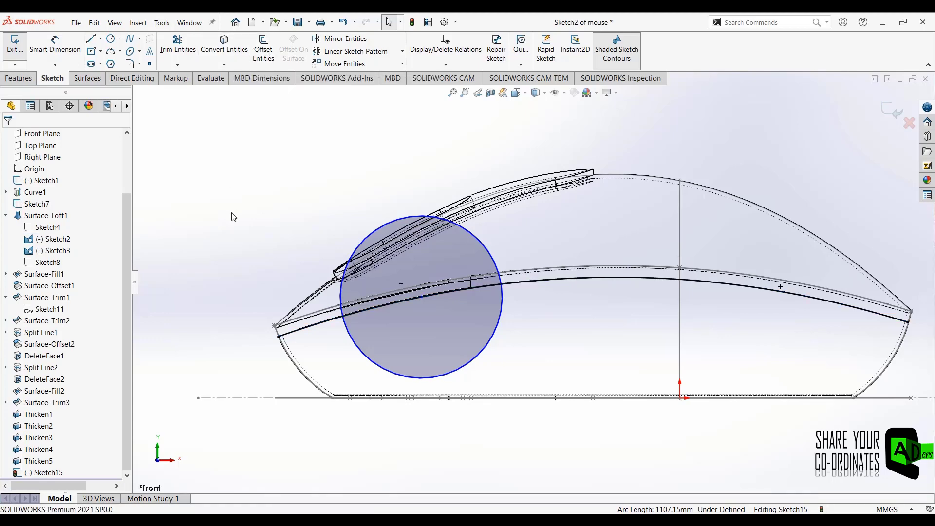
# Make the circle centre coincident with the side spline and slide it forward.
pyautogui.click(422, 296)
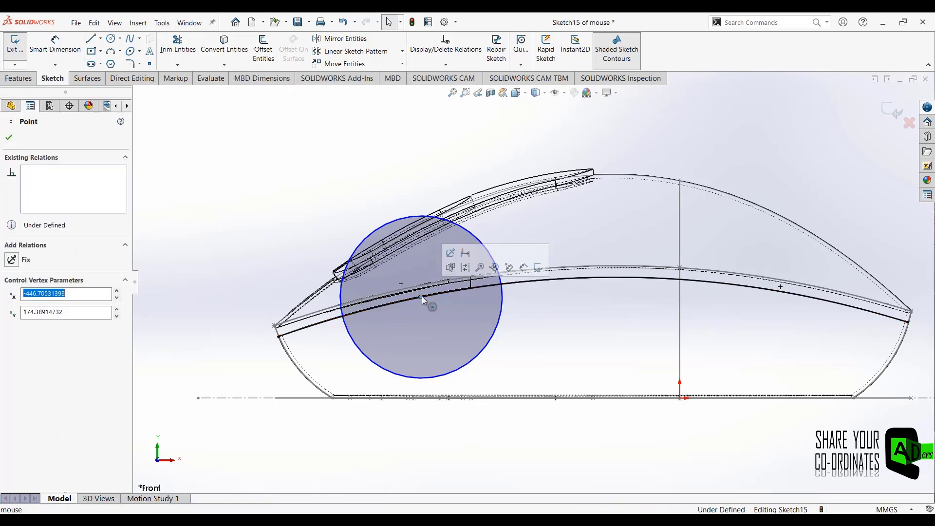
pyautogui.keyDown('ctrl'); pyautogui.click(321, 327); pyautogui.keyUp('ctrl')
pyautogui.click(356, 294)
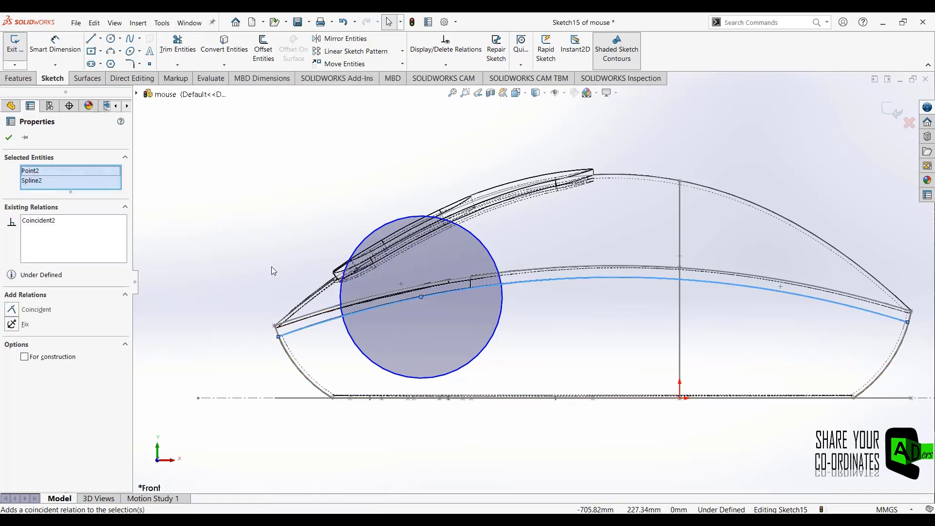
pyautogui.click(271, 267)
pyautogui.moveTo(418, 299); pyautogui.dragTo(439, 270)
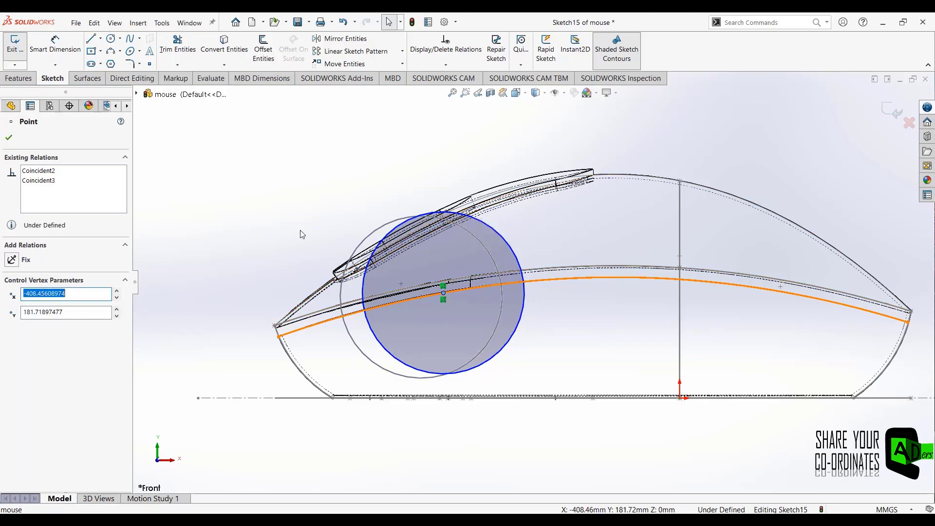
pyautogui.moveTo(300, 230)
pyautogui.mouseDown(button='middle')
pyautogui.moveTo(328, 262)
pyautogui.moveTo(314, 267)
pyautogui.mouseUp(button='middle')
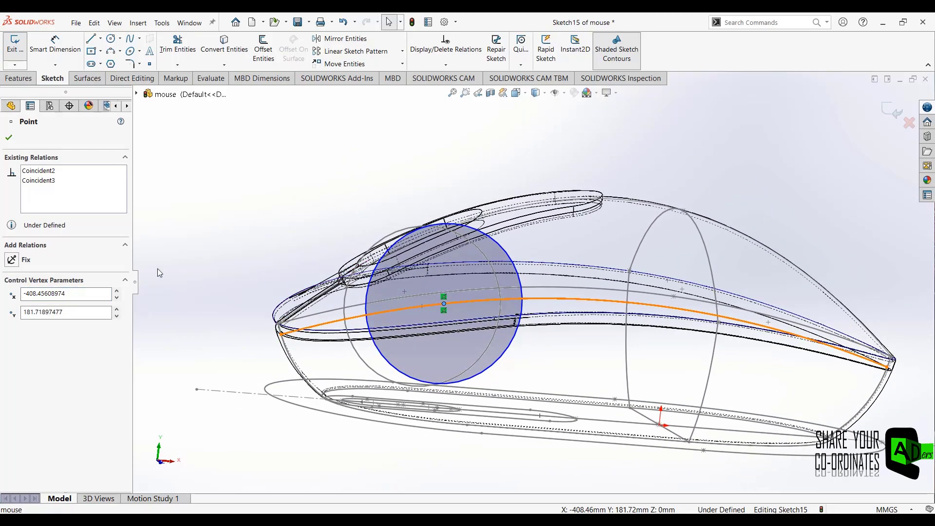
pyautogui.hotkey('ctrl', '1')
pyautogui.click(528, 288)
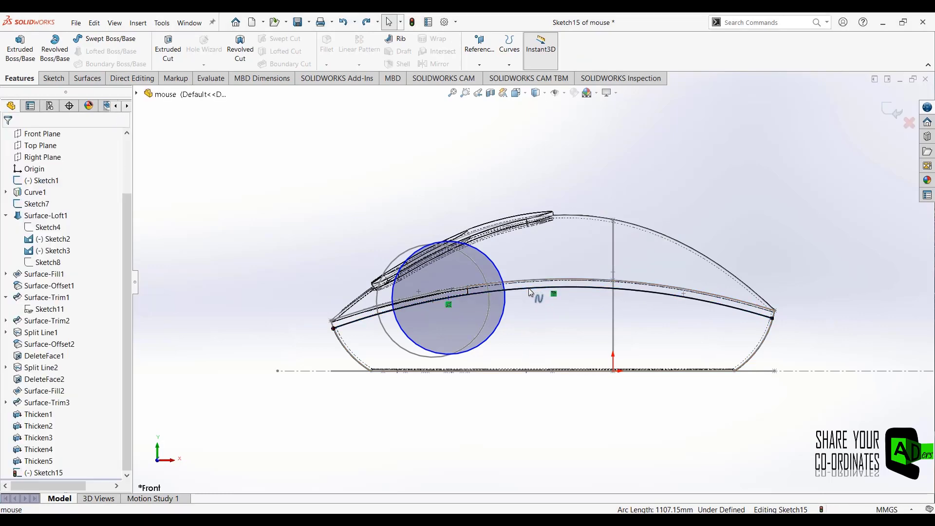
# Extrude Sketch15's circle mid-plane to 40*2 (80 mm) as an unmerged Boss-Extrude3.
pyautogui.moveTo(530, 292); pyautogui.dragTo(394, 320, button='middle')
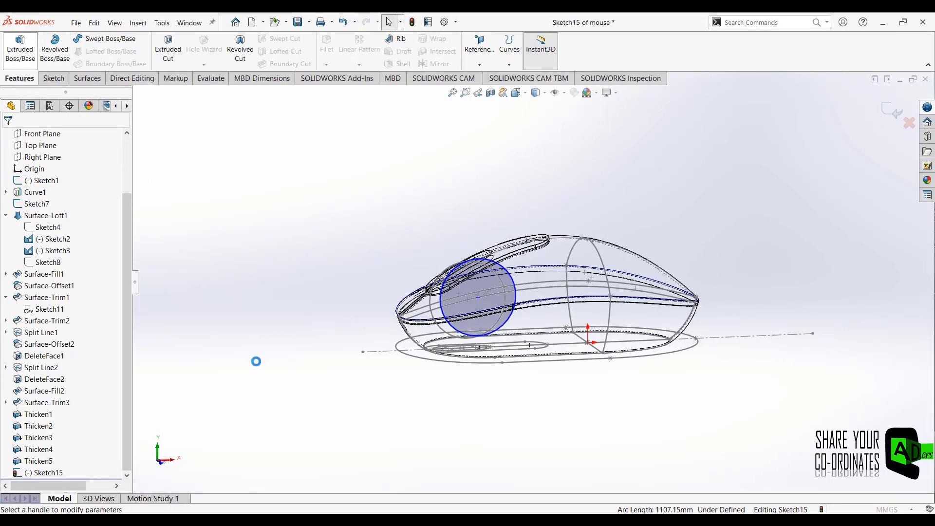
pyautogui.click(42, 205)
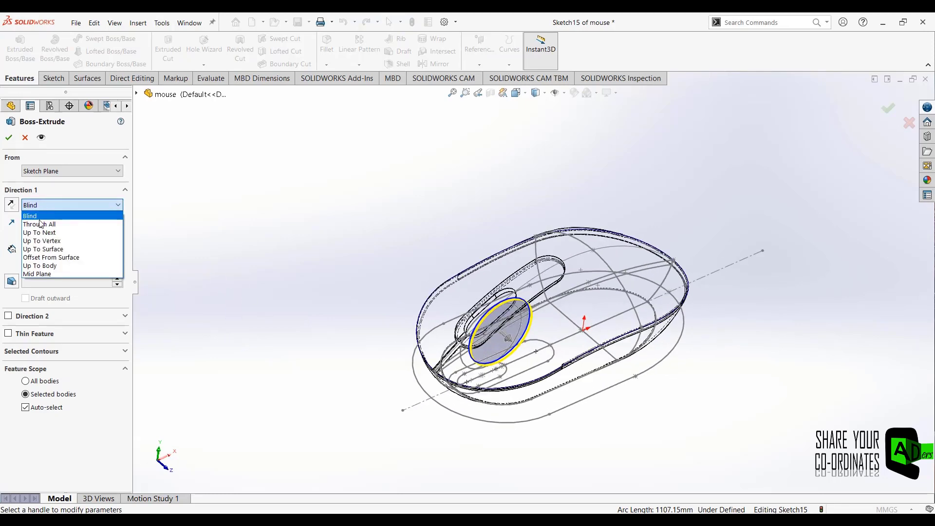
pyautogui.click(42, 274)
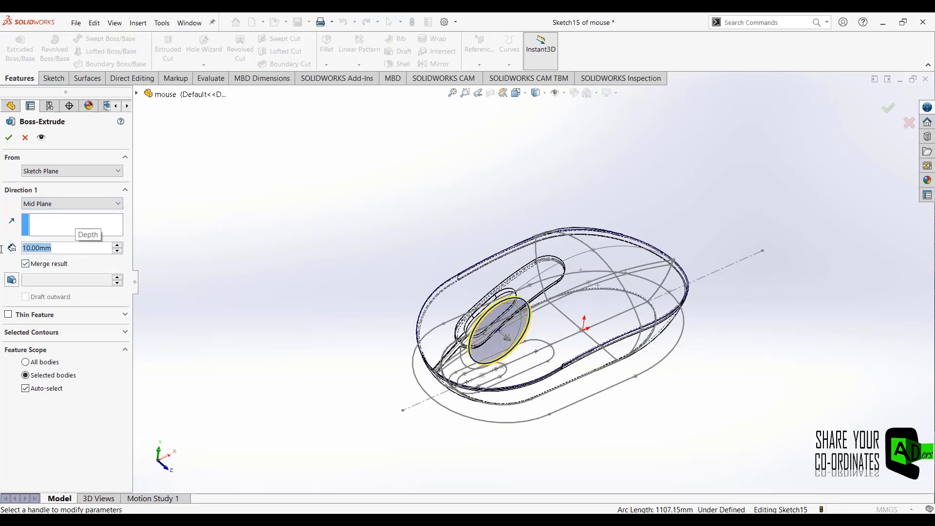
pyautogui.write('40*')
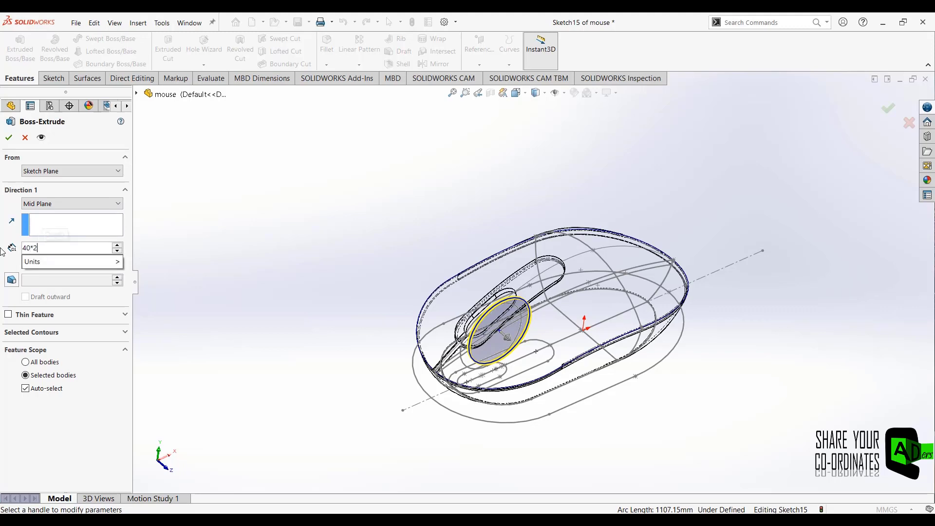
pyautogui.write('2')
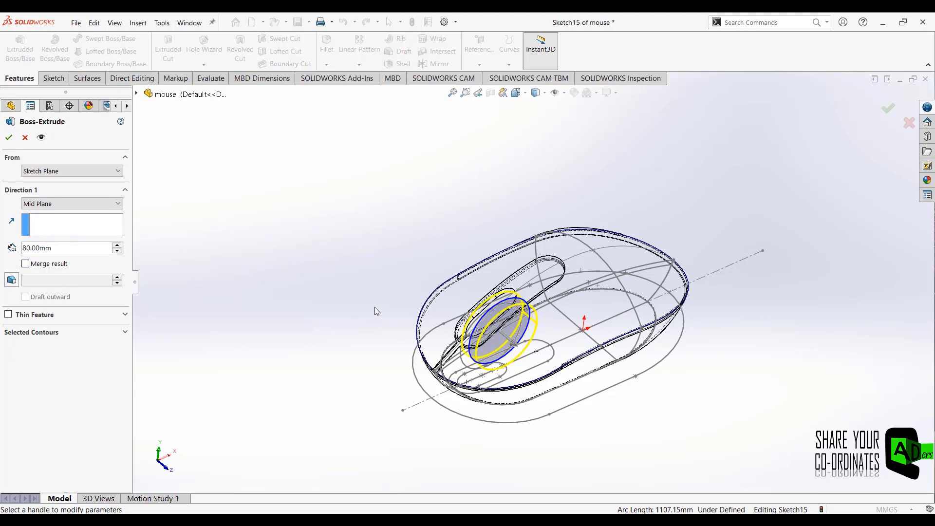
pyautogui.click(9, 138)
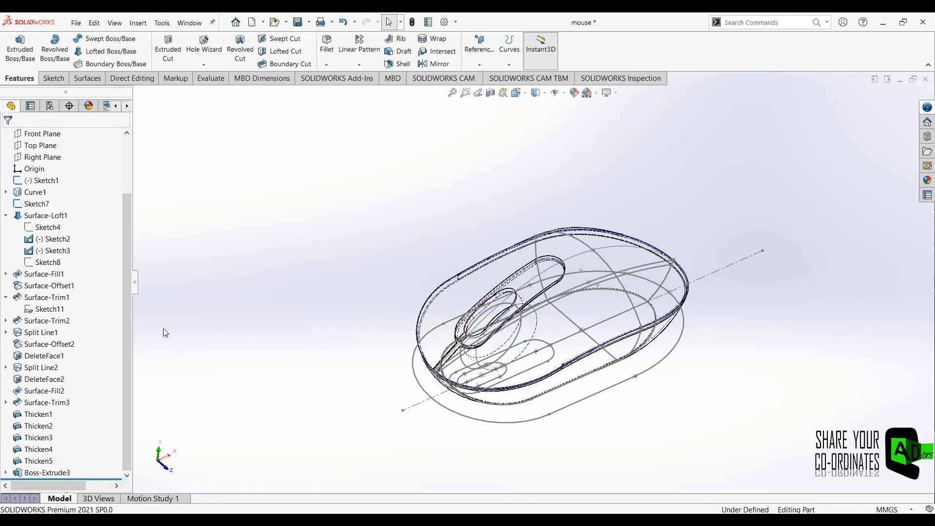
# Switch to Shaded display and fillet the scroll wheel's face with a 35 mm radius.
pyautogui.scroll(-3, 487, 331)
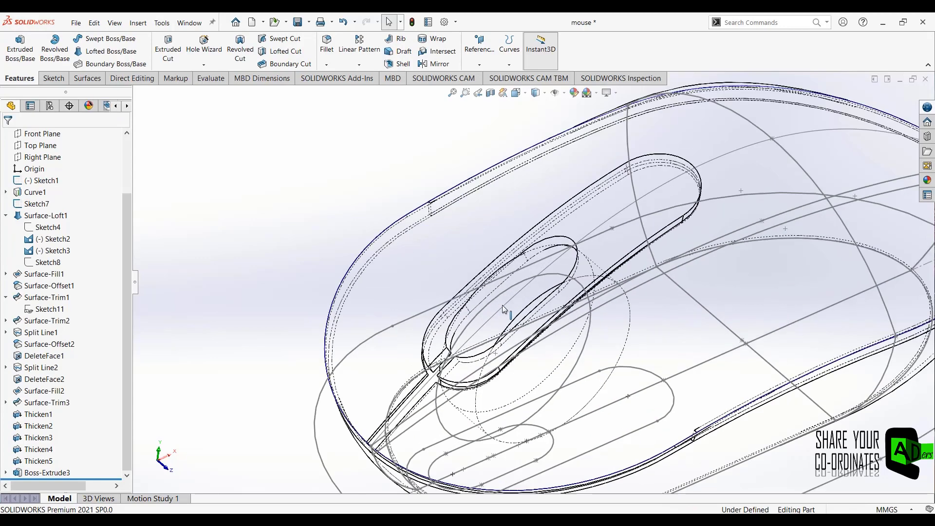
pyautogui.click(535, 92)
pyautogui.scroll(1, 201, 330)
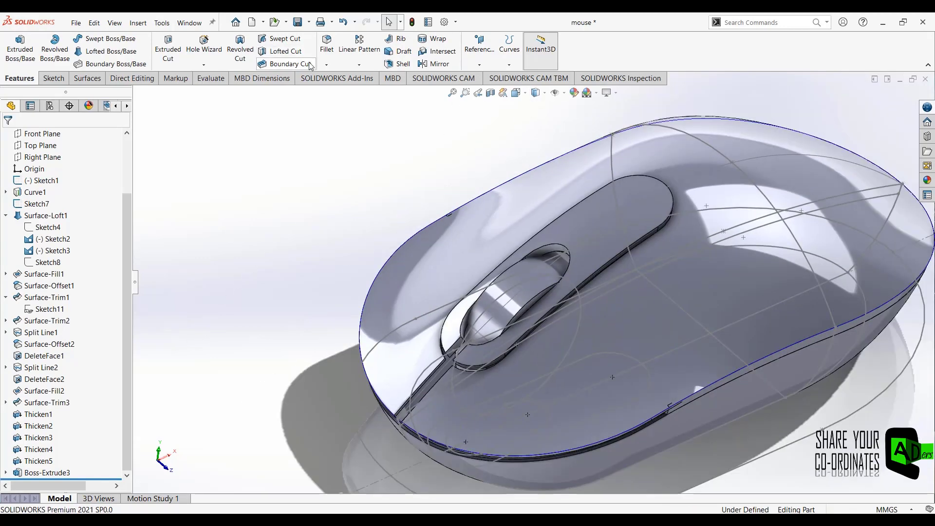
pyautogui.click(326, 65)
pyautogui.click(341, 77)
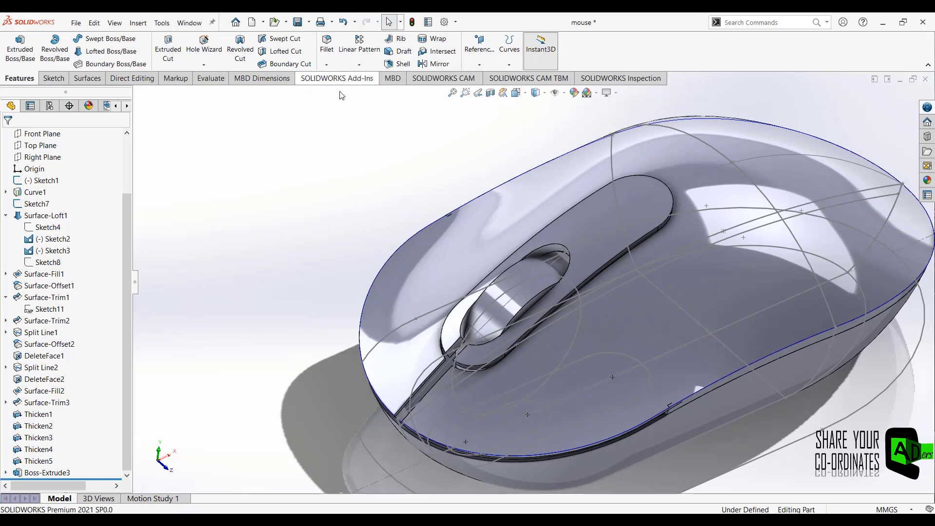
pyautogui.click(523, 306)
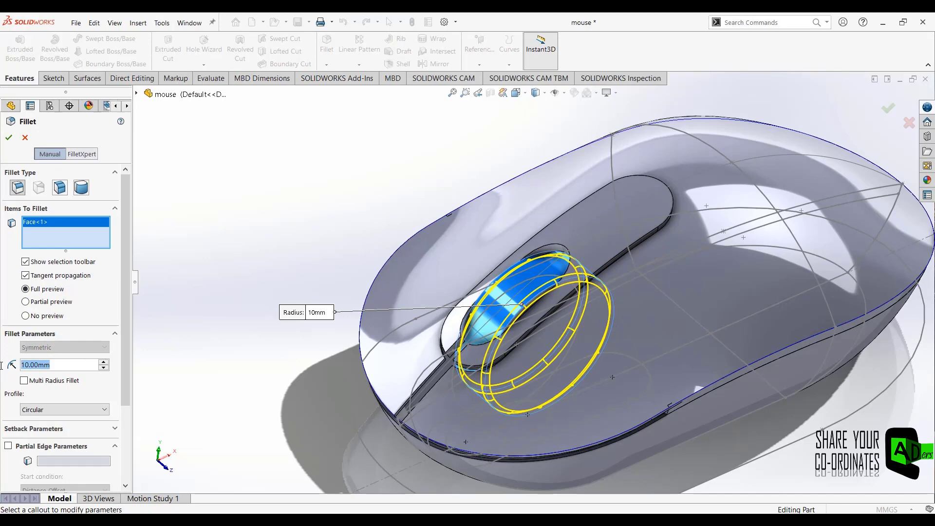
pyautogui.write('35')
pyautogui.press('Return')
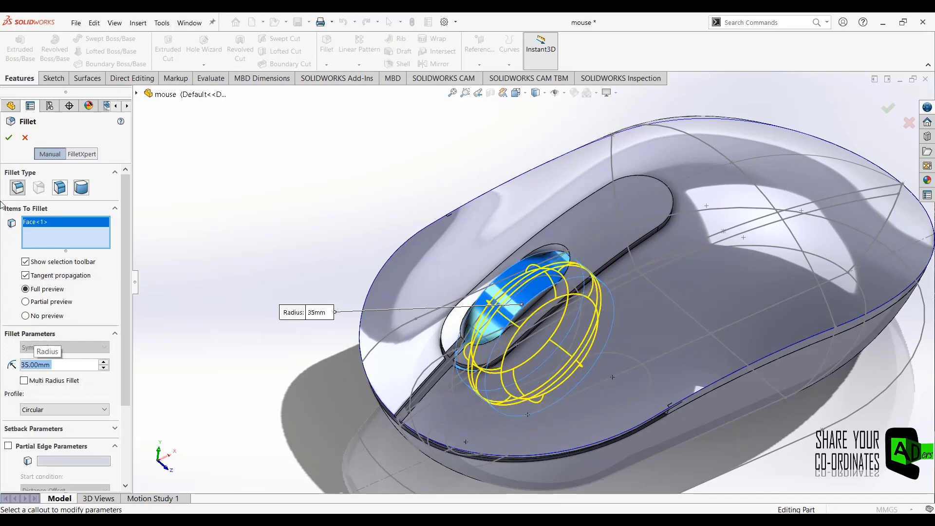
pyautogui.click(9, 137)
# Hide the sketch curves and snap the finished mouse to a standard view.
pyautogui.scroll(2, 246, 369)
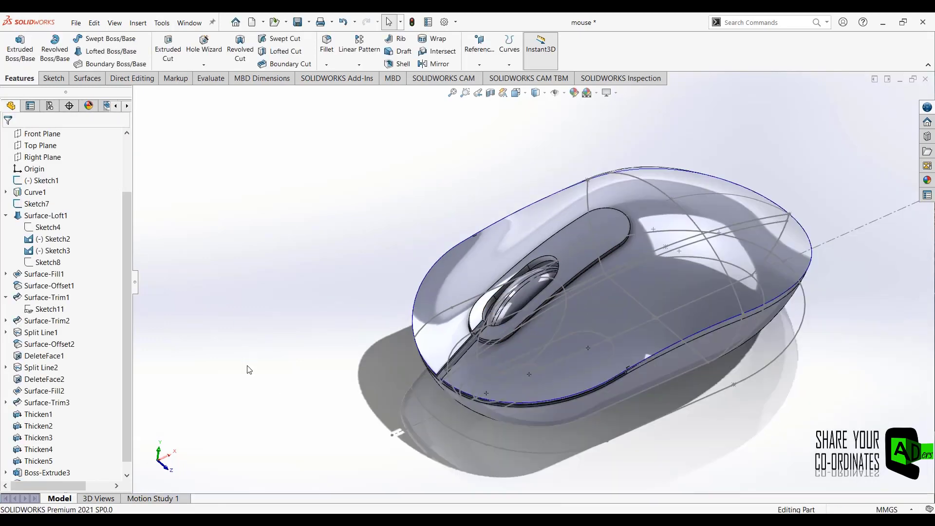
pyautogui.moveTo(247, 370)
pyautogui.mouseDown(button='middle')
pyautogui.moveTo(249, 336)
pyautogui.moveTo(259, 380)
pyautogui.moveTo(246, 385)
pyautogui.mouseUp(button='middle')
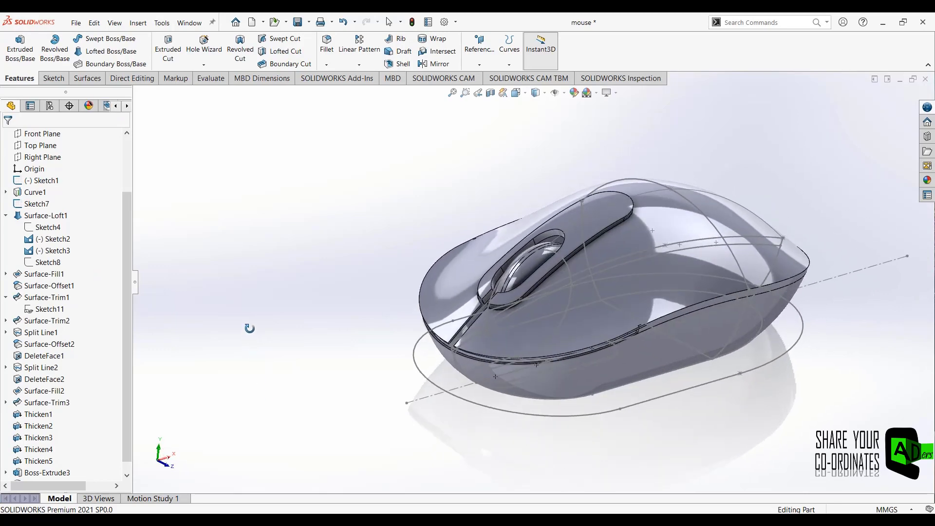
pyautogui.click(554, 98)
pyautogui.click(522, 95)
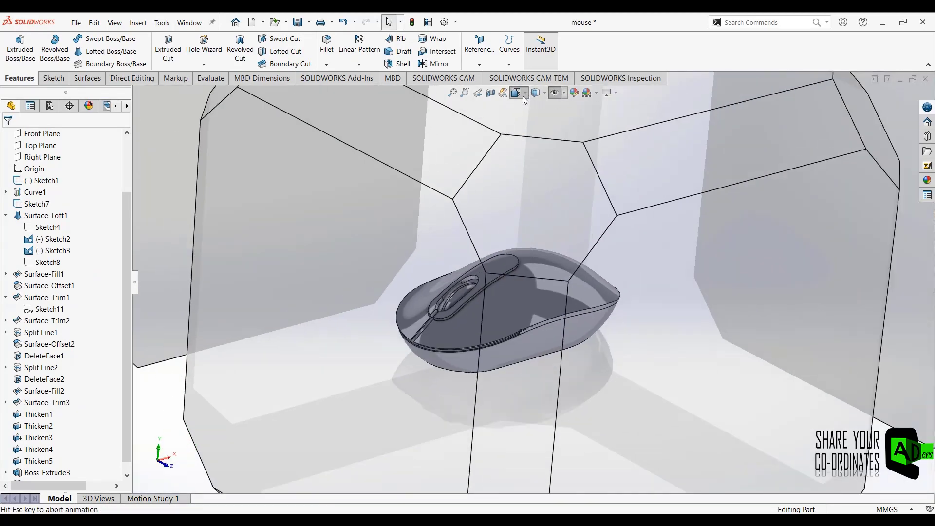
pyautogui.click(407, 306)
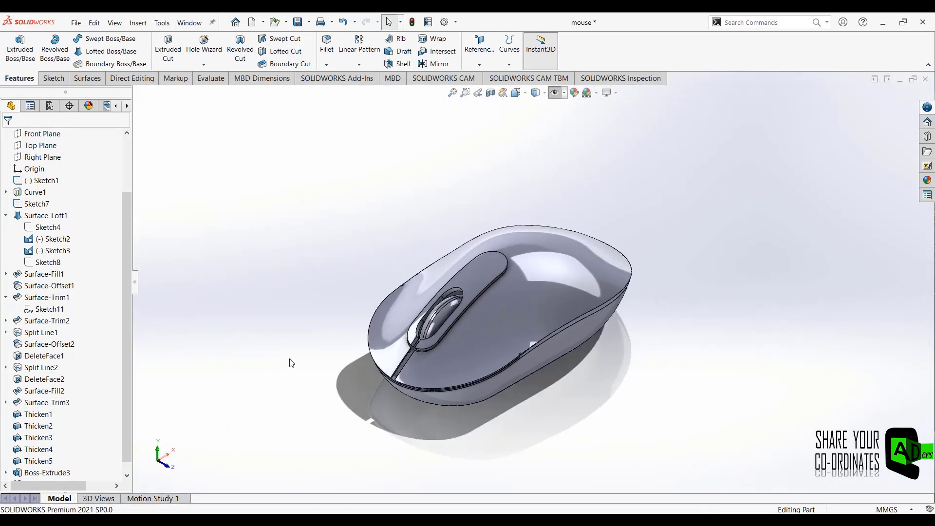